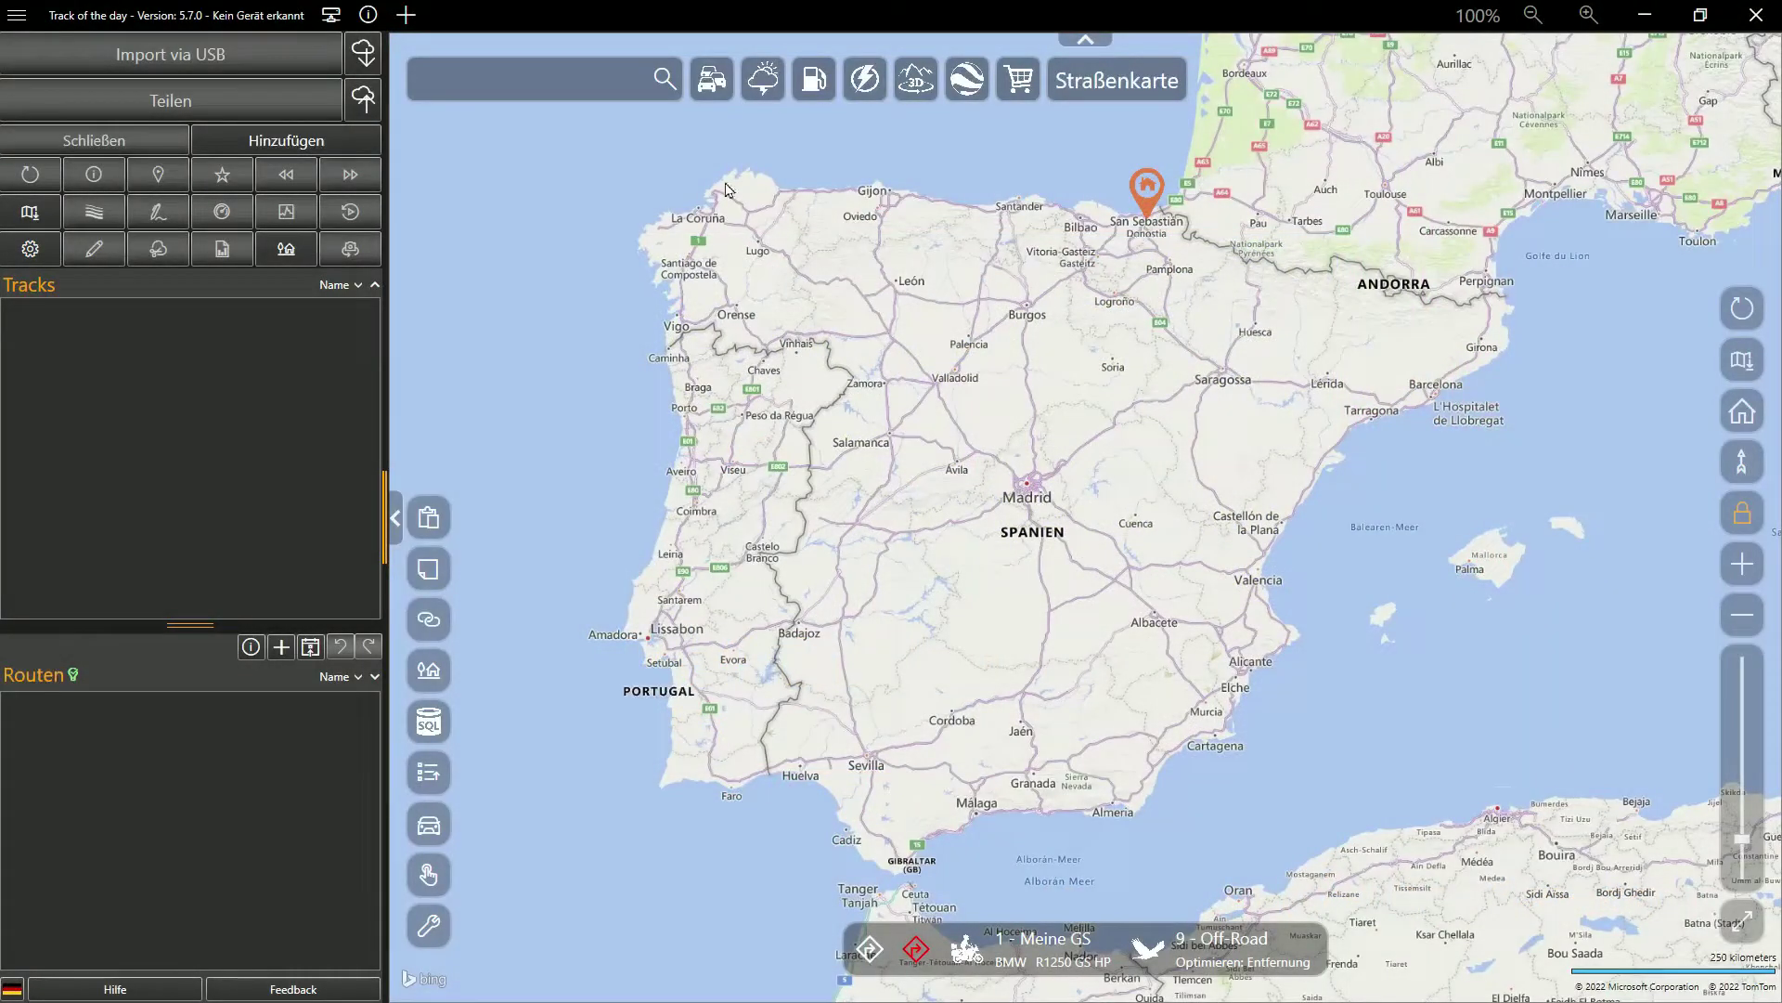
- Google 'TET' in the POI-Suche browser and open the Trans Euro Trail: Home result
click(663, 85)
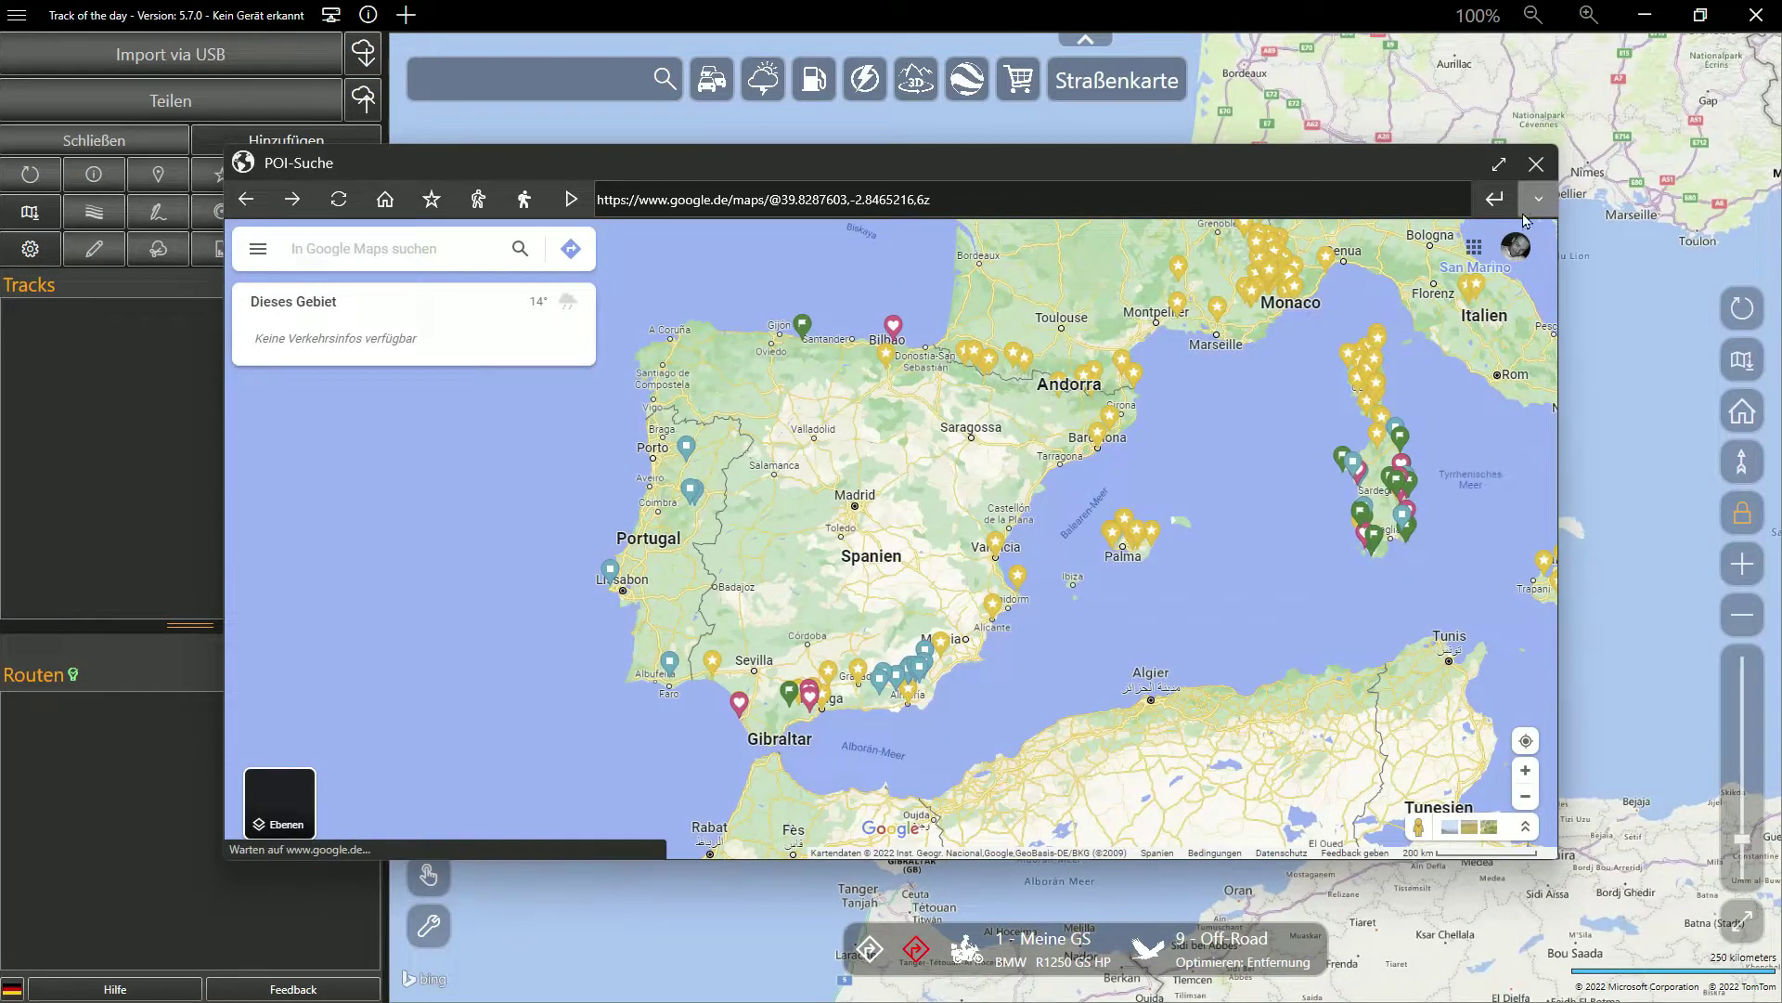
click(1538, 199)
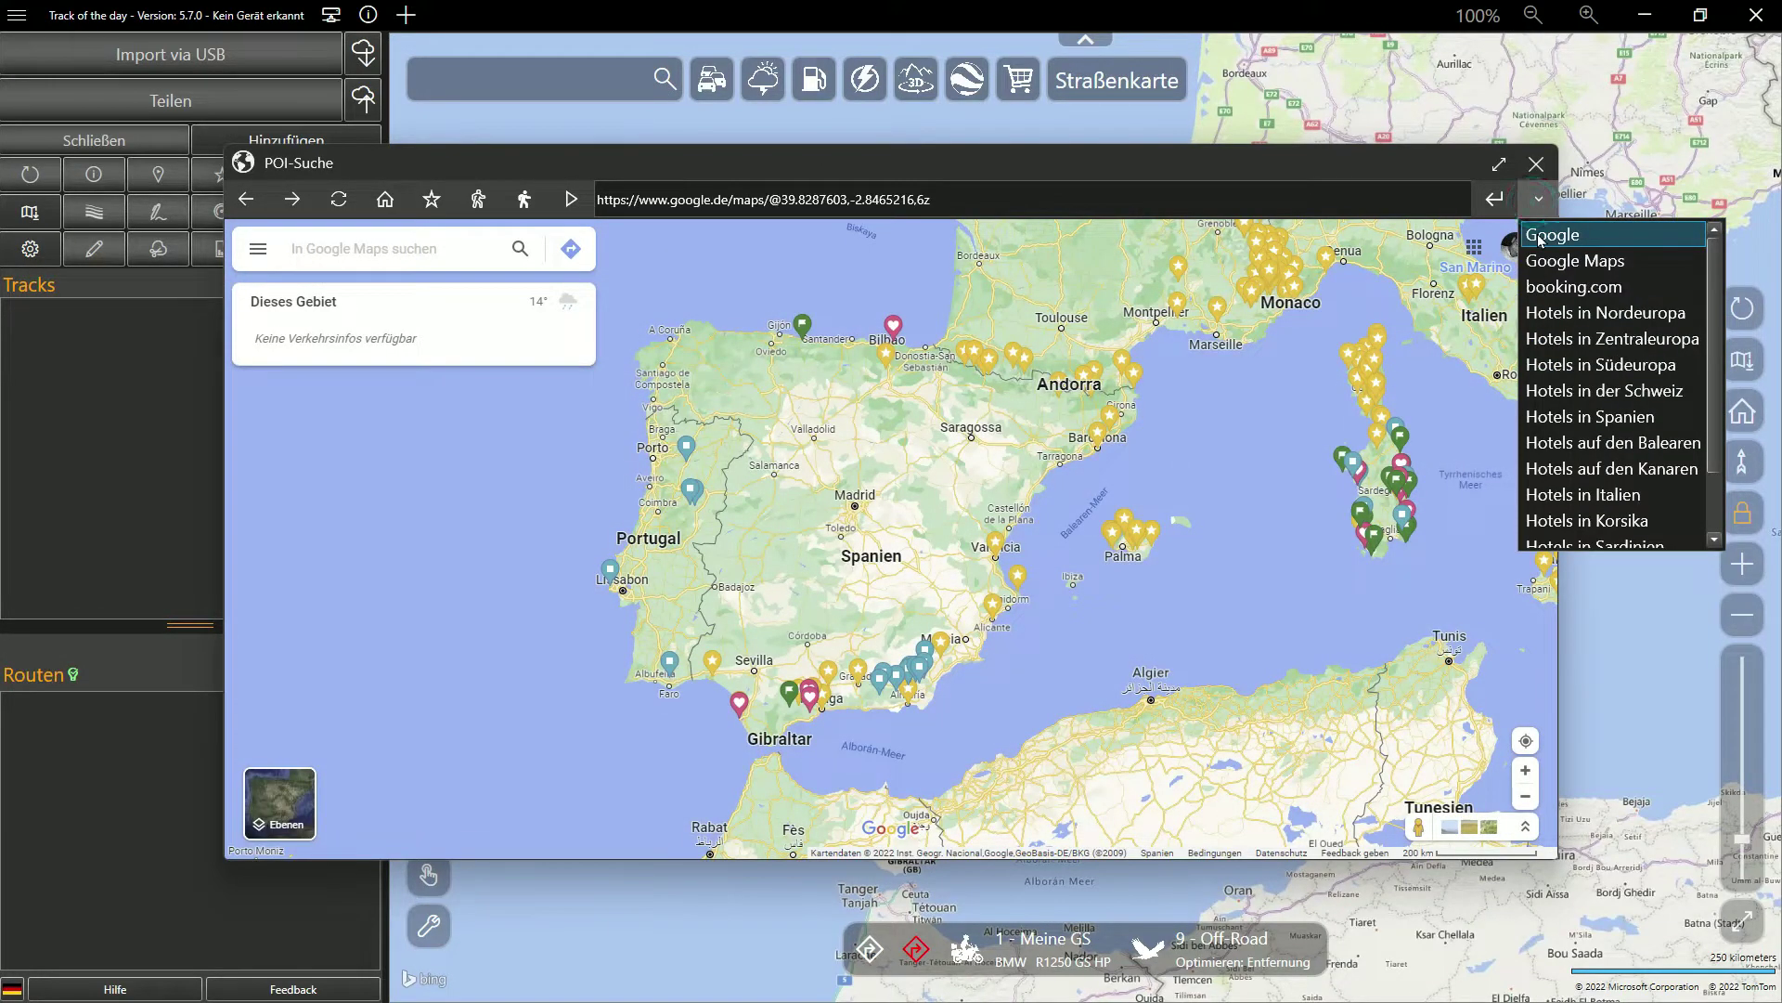
click(1538, 238)
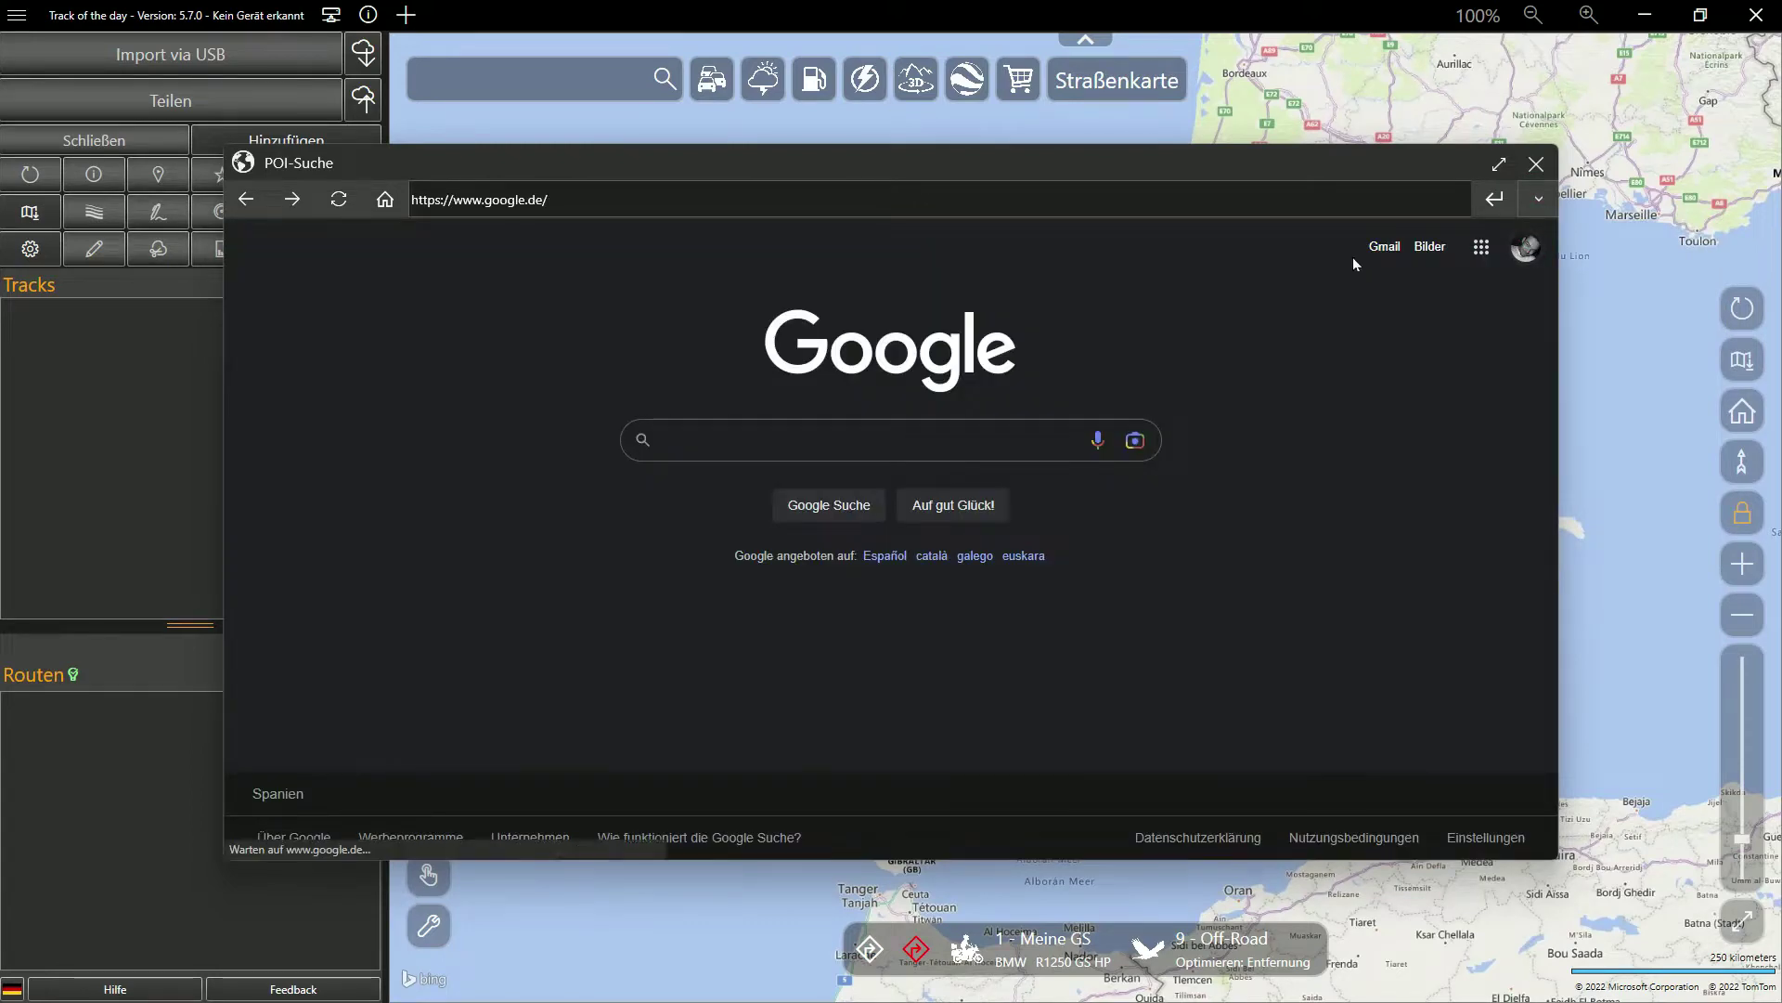
click(951, 445)
text(TET)
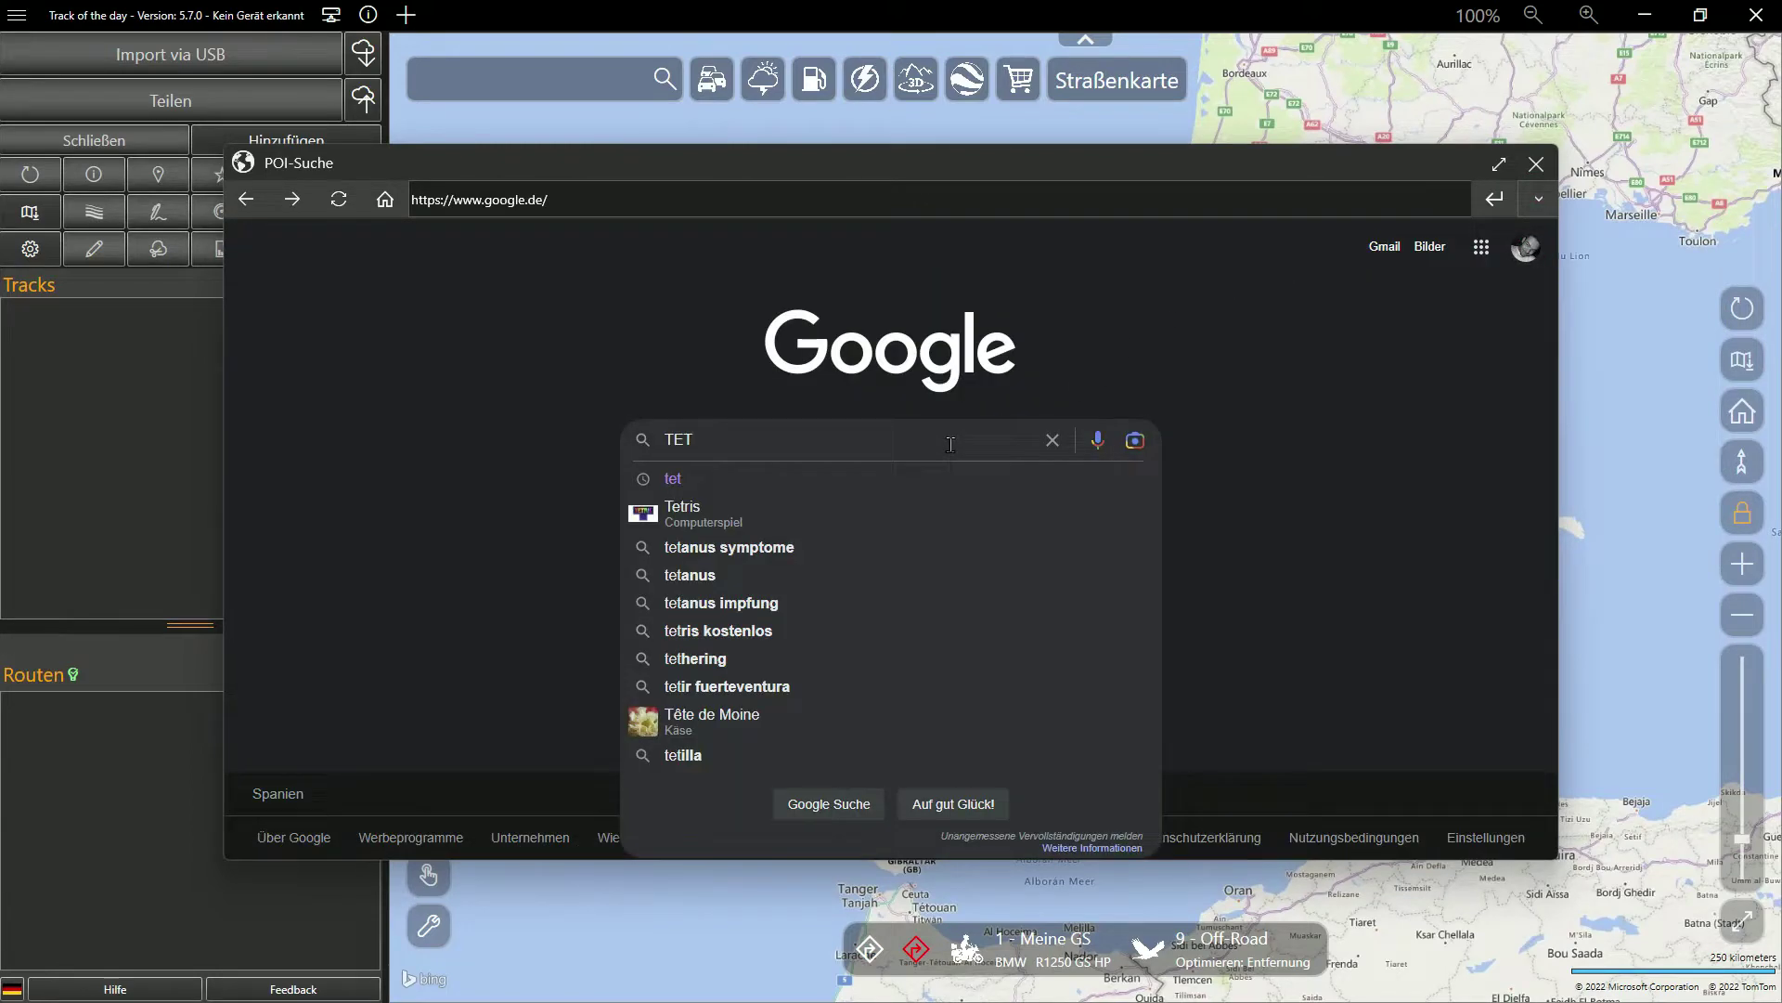
key(Return)
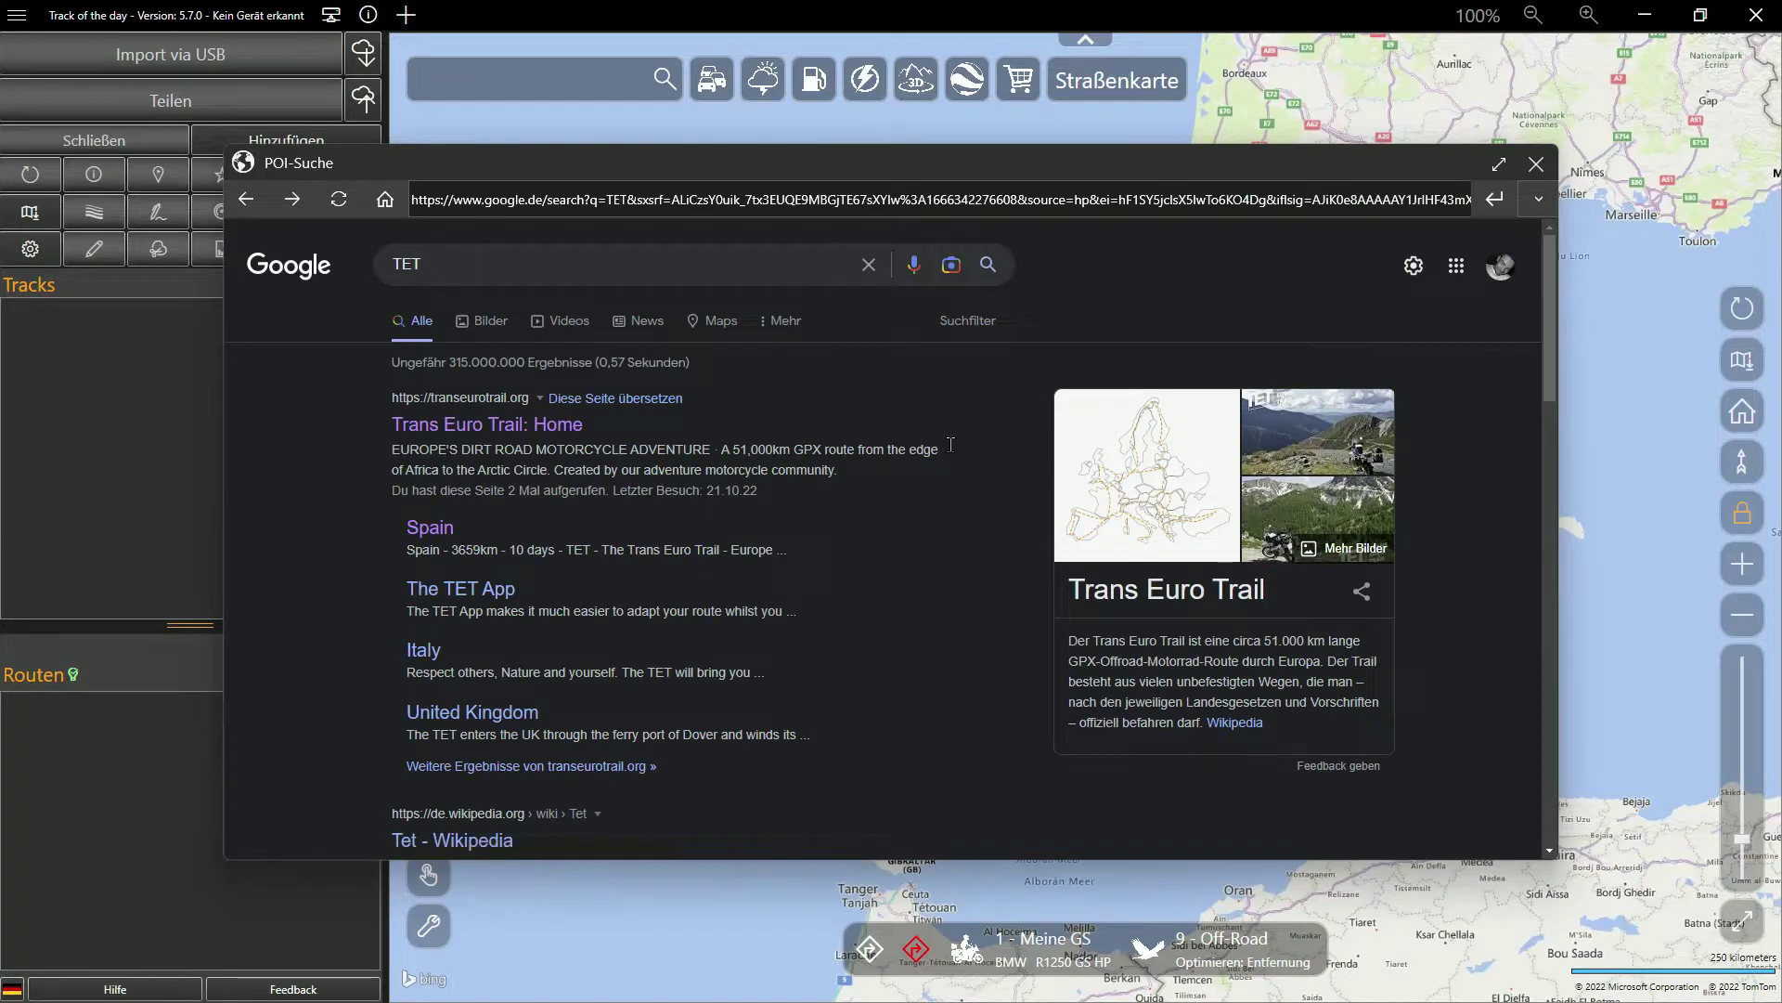
click(534, 426)
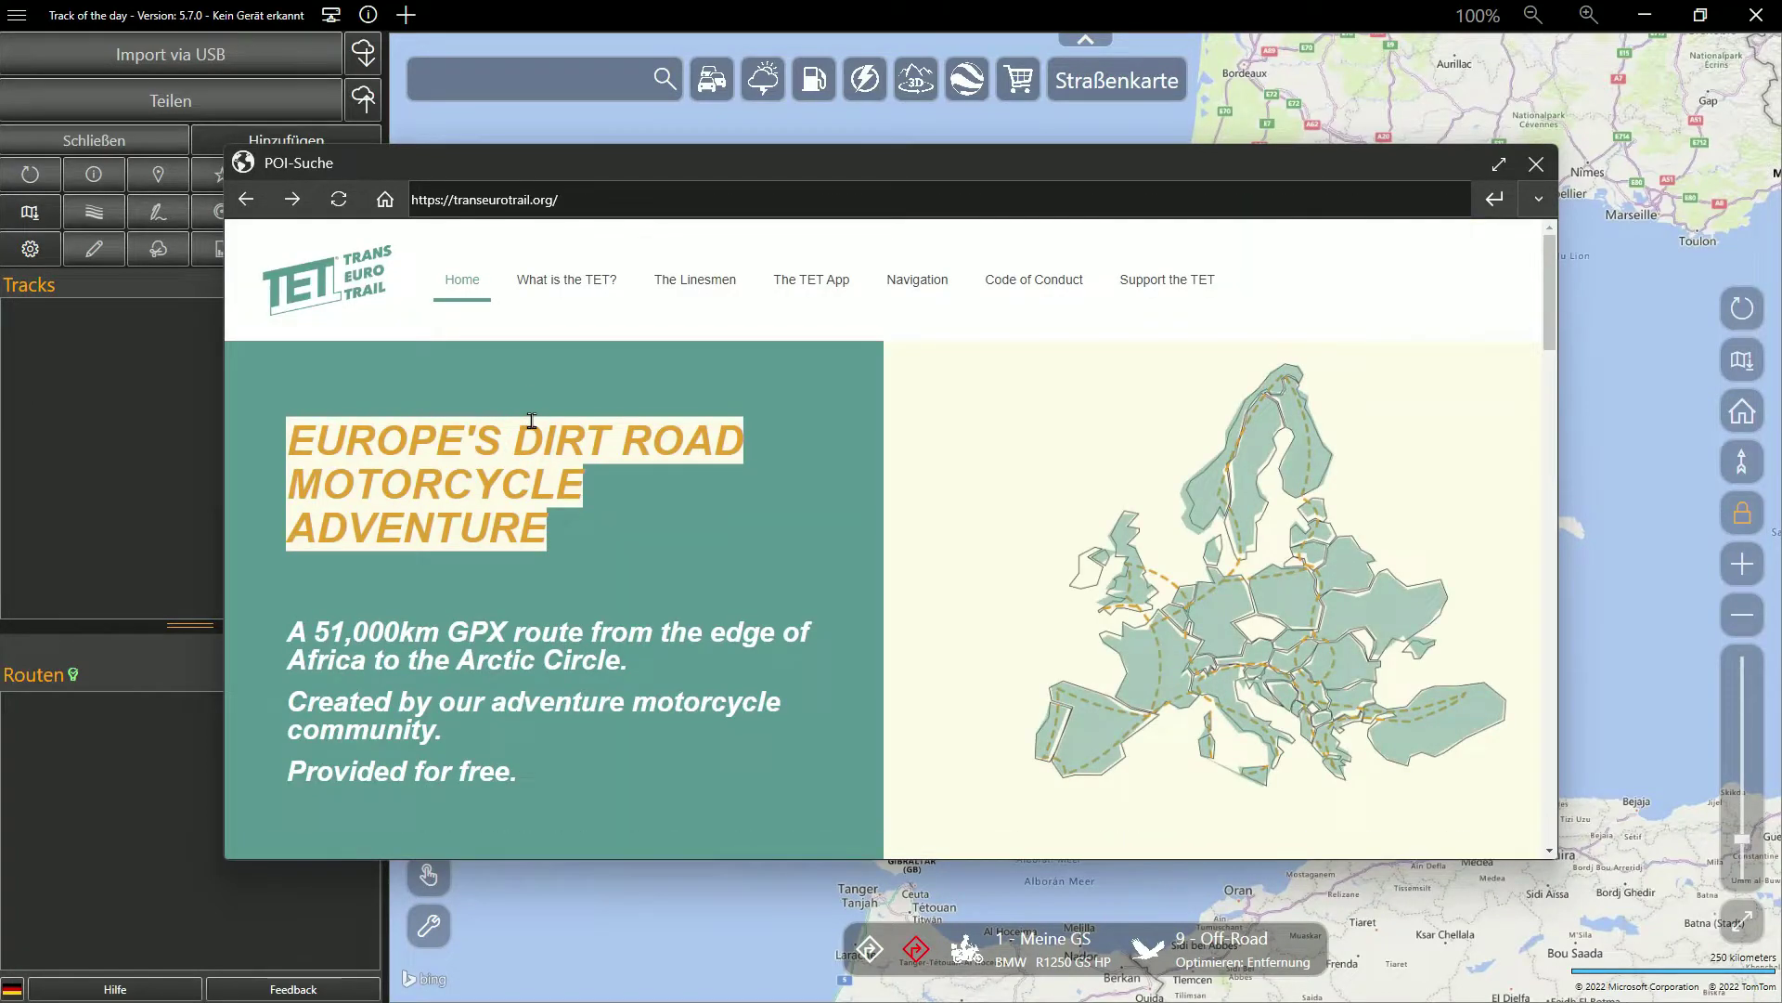
- Open the Spain page on the TET map, download its GPX track and accept the terms
click(1104, 753)
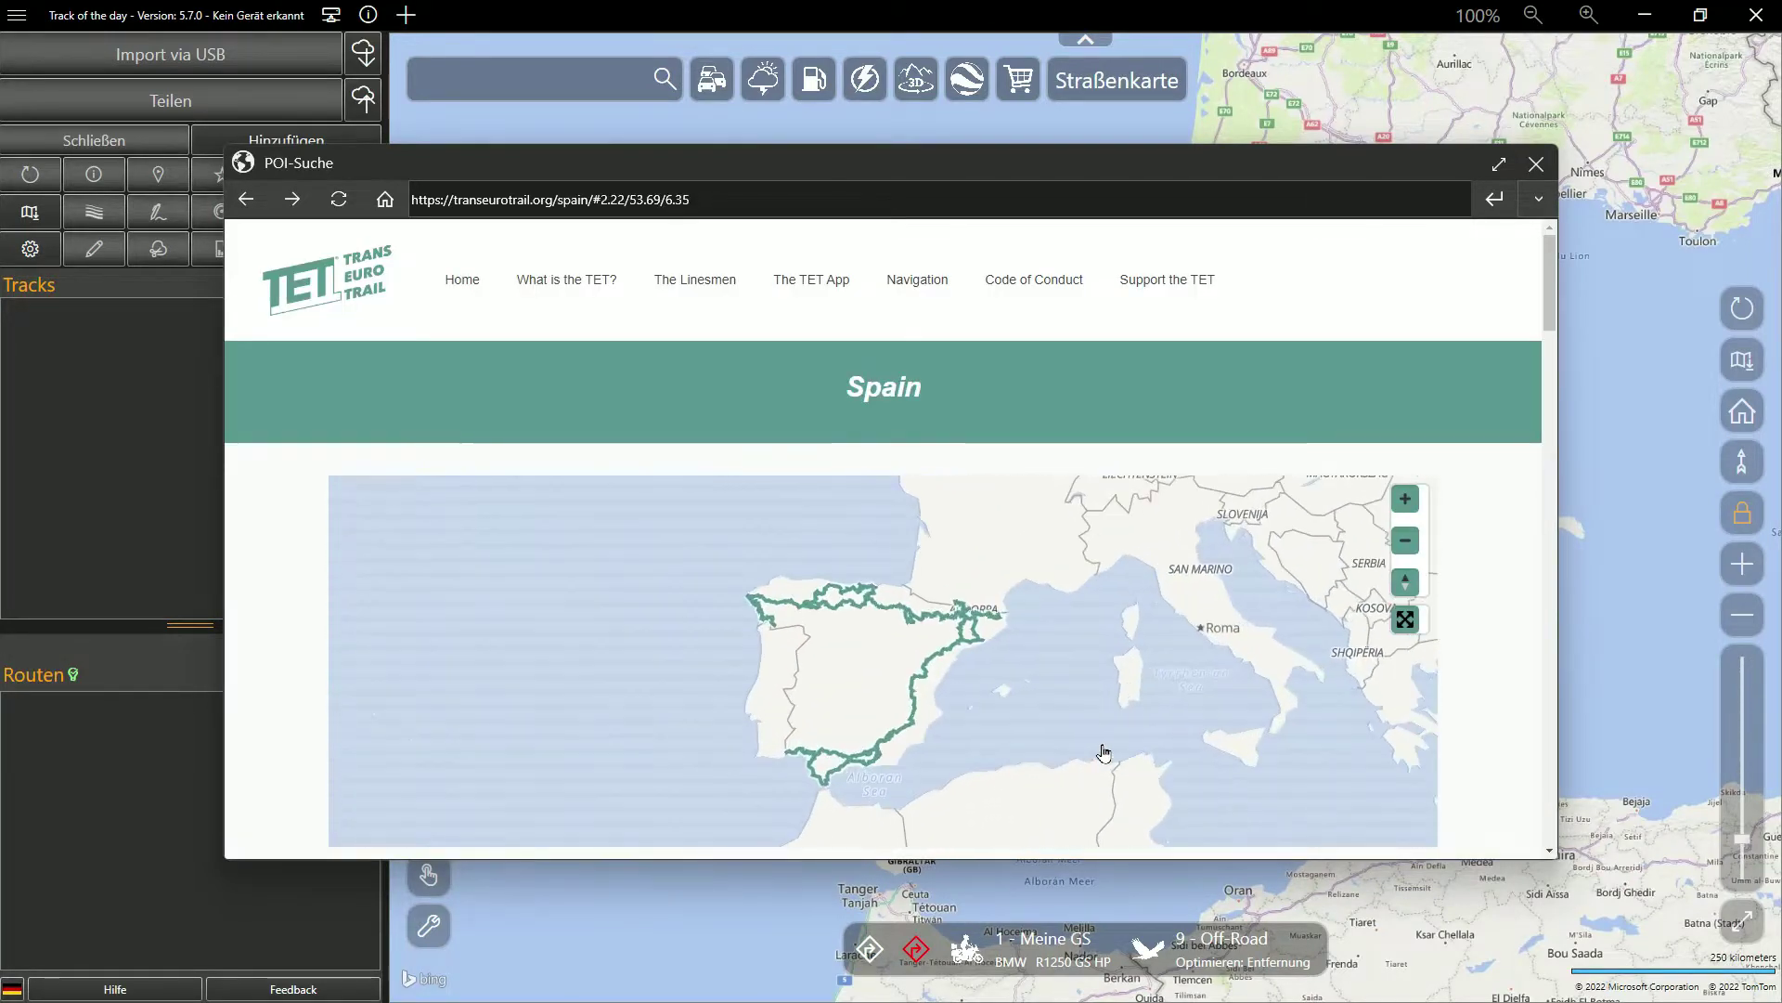
drag(1551, 301, 1551, 450)
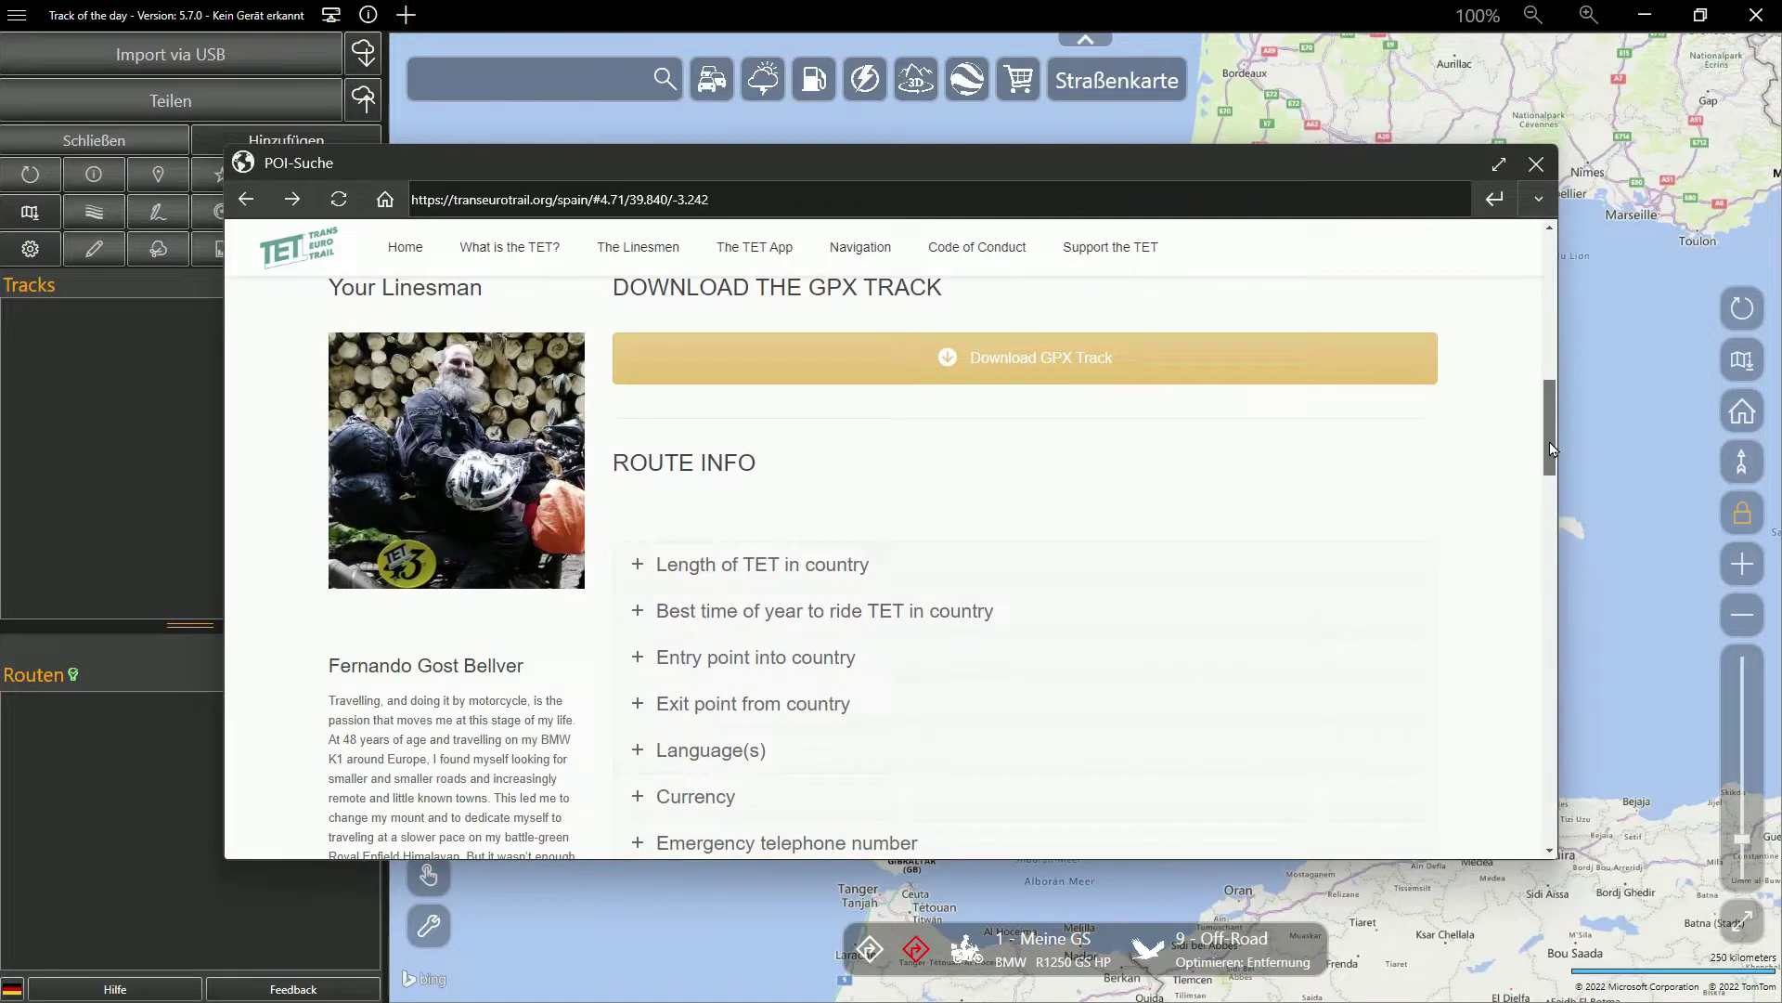
drag(1223, 169, 1396, 148)
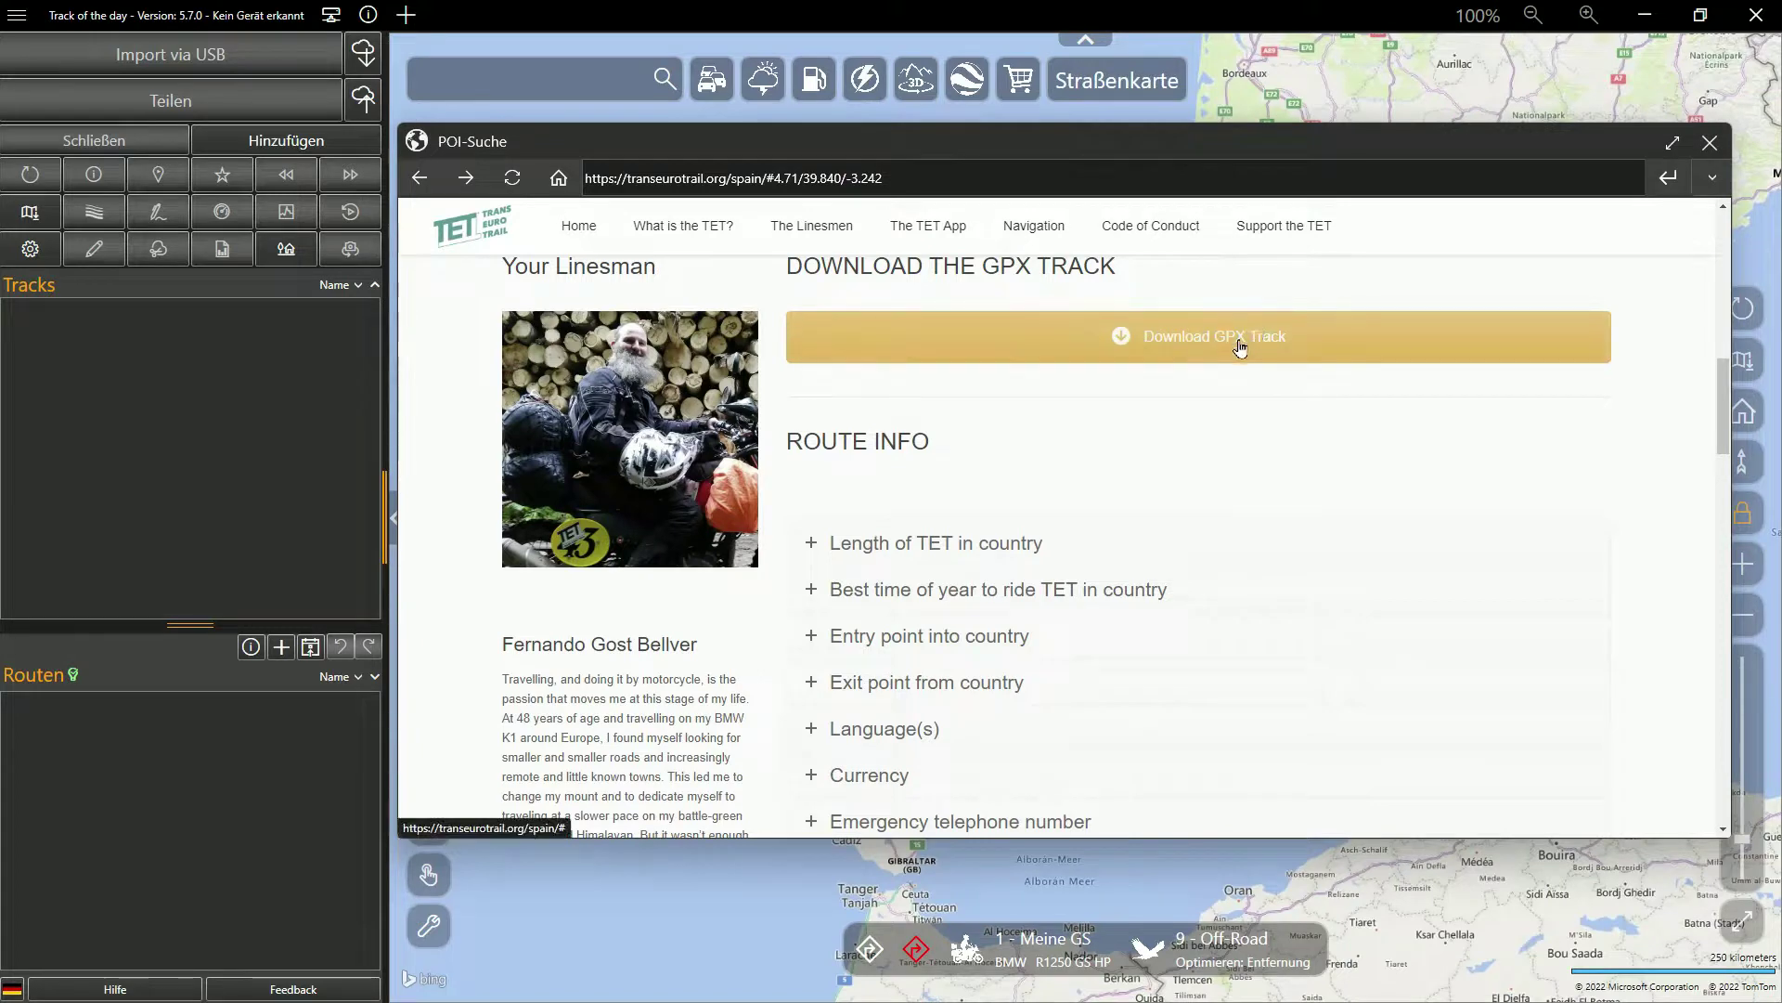
click(1240, 346)
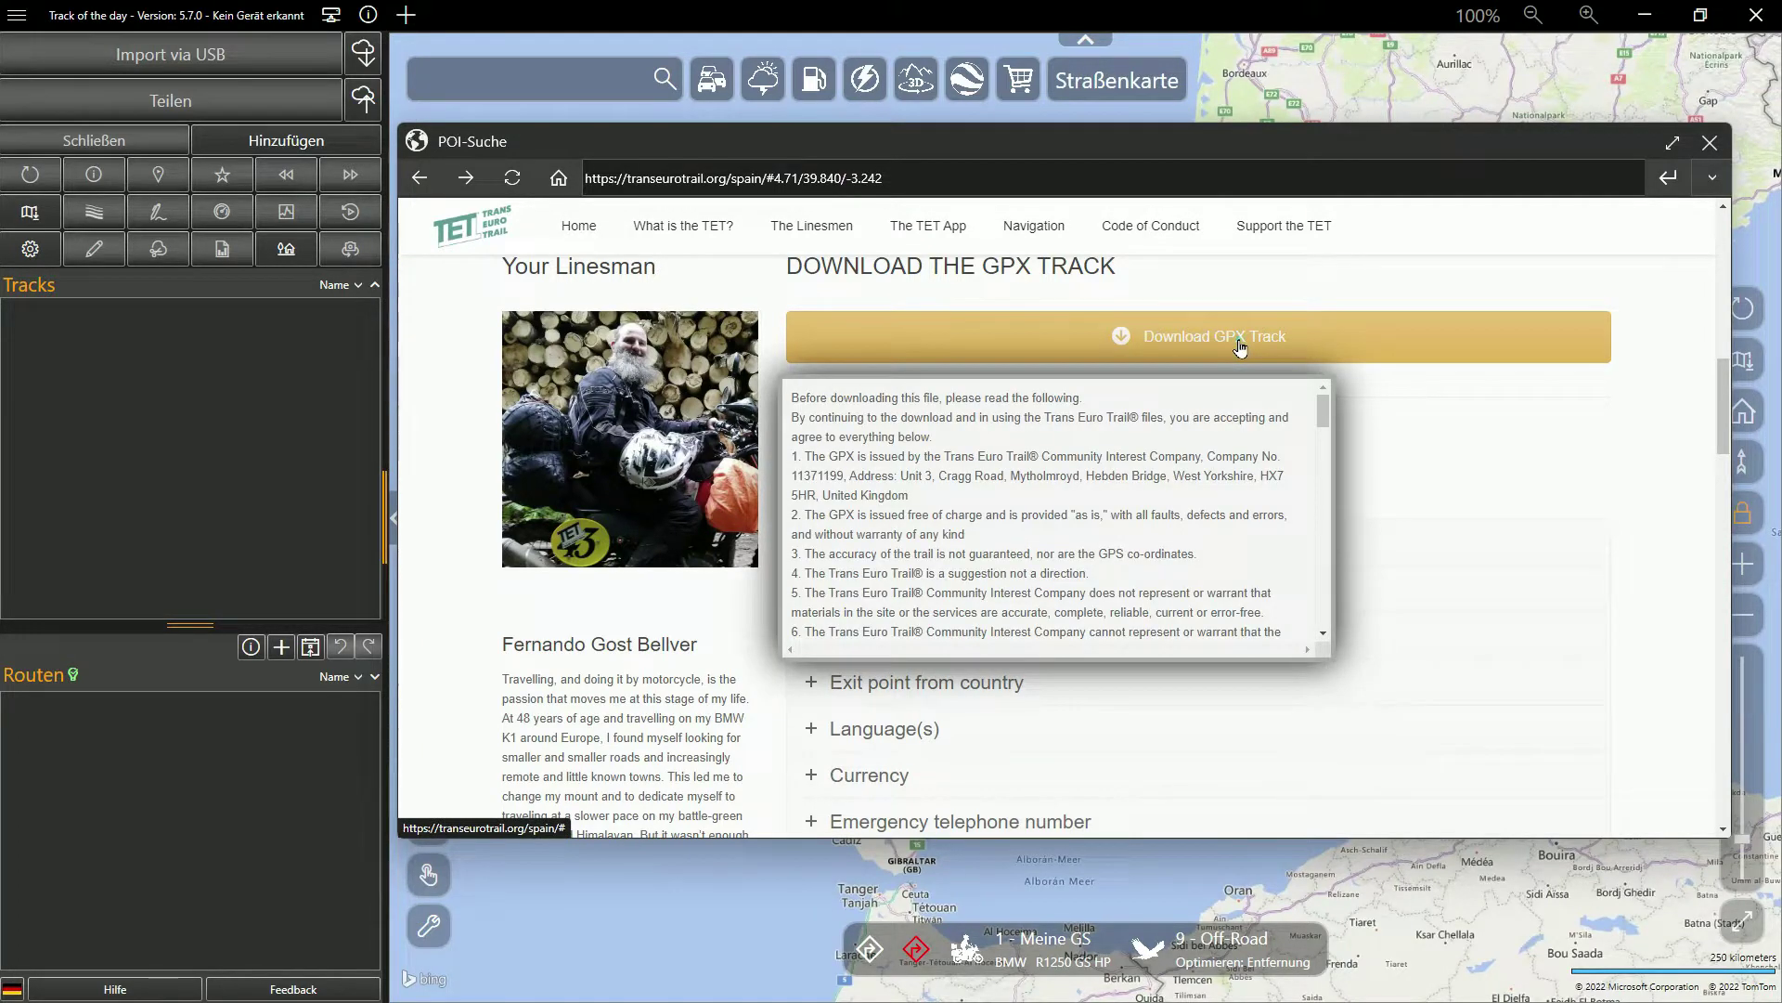
drag(1321, 410, 1326, 629)
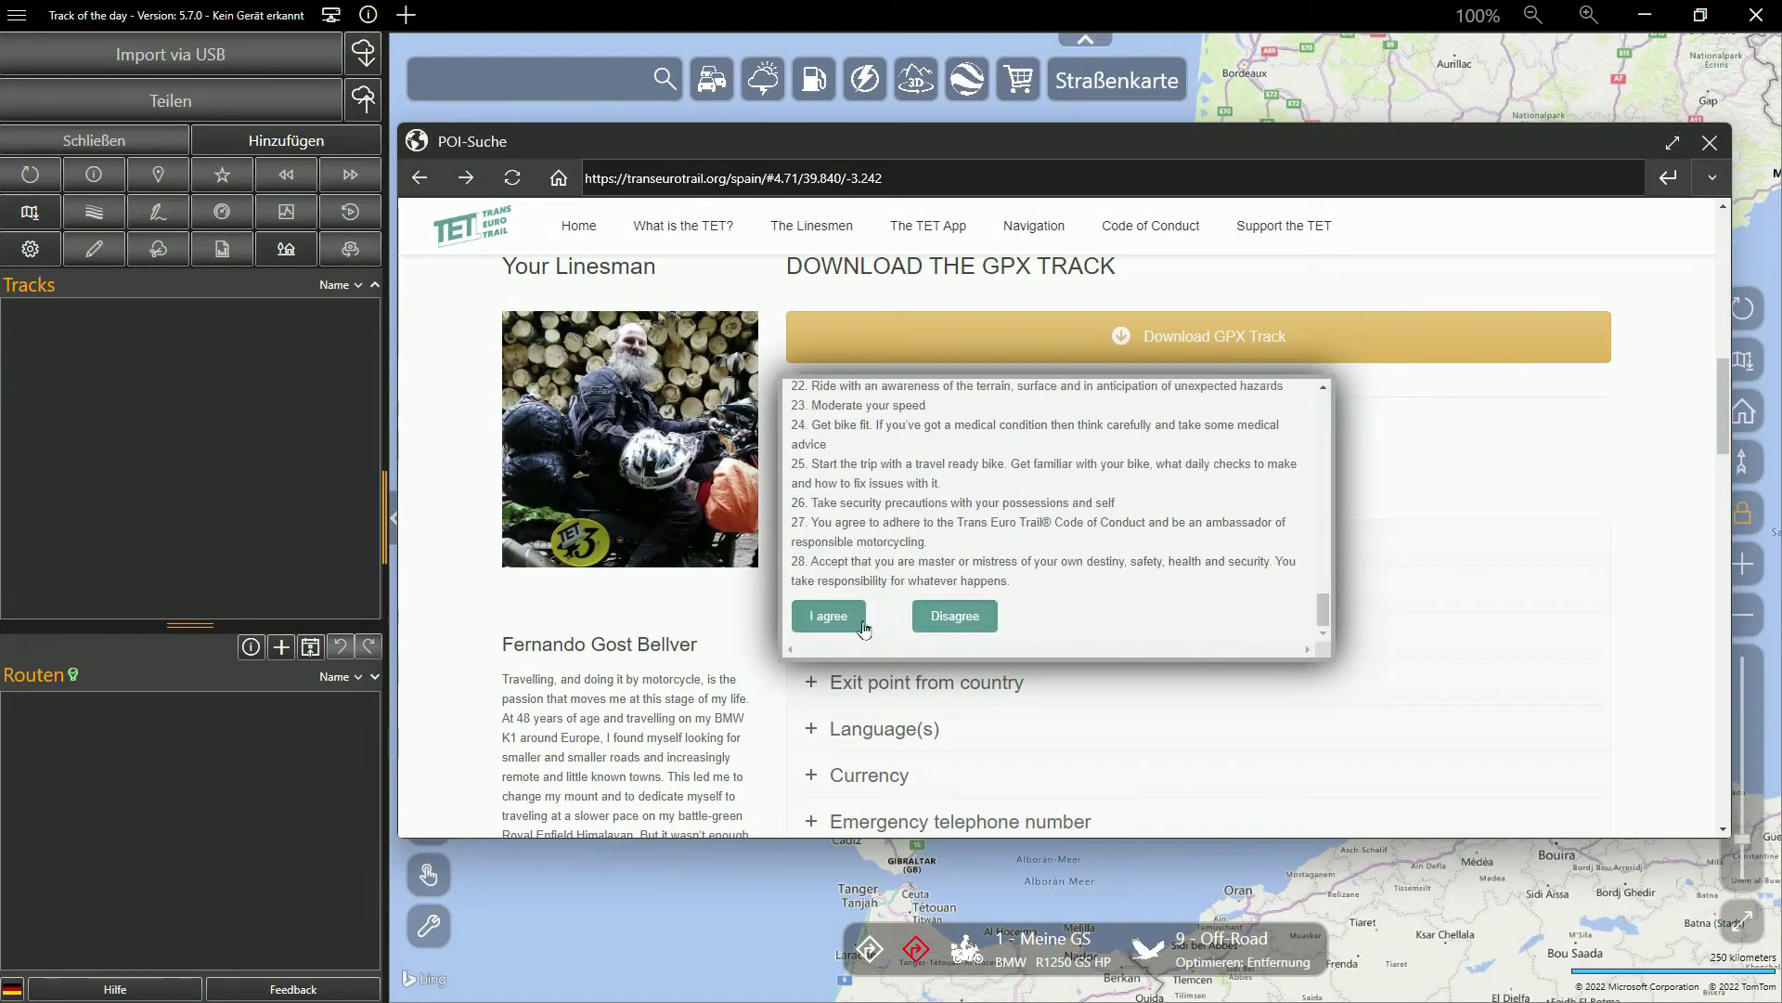
click(829, 616)
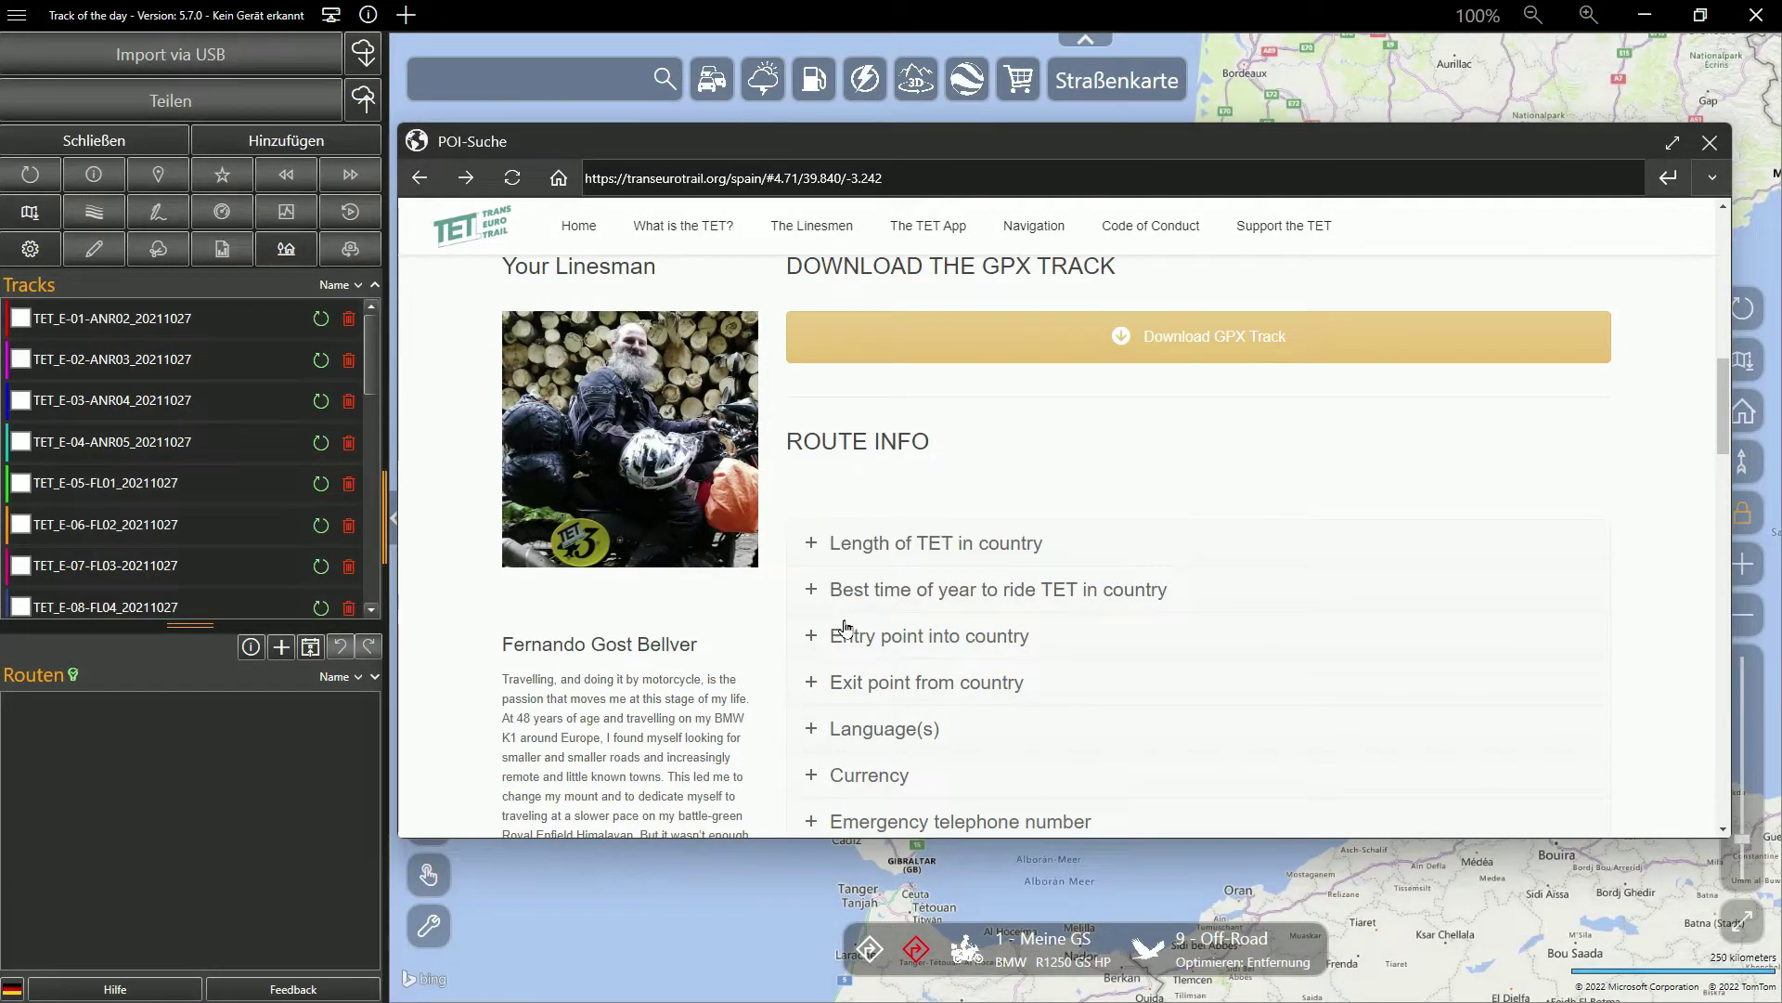
- Close the POI search browser and enlarge the Tracks panel
click(1708, 144)
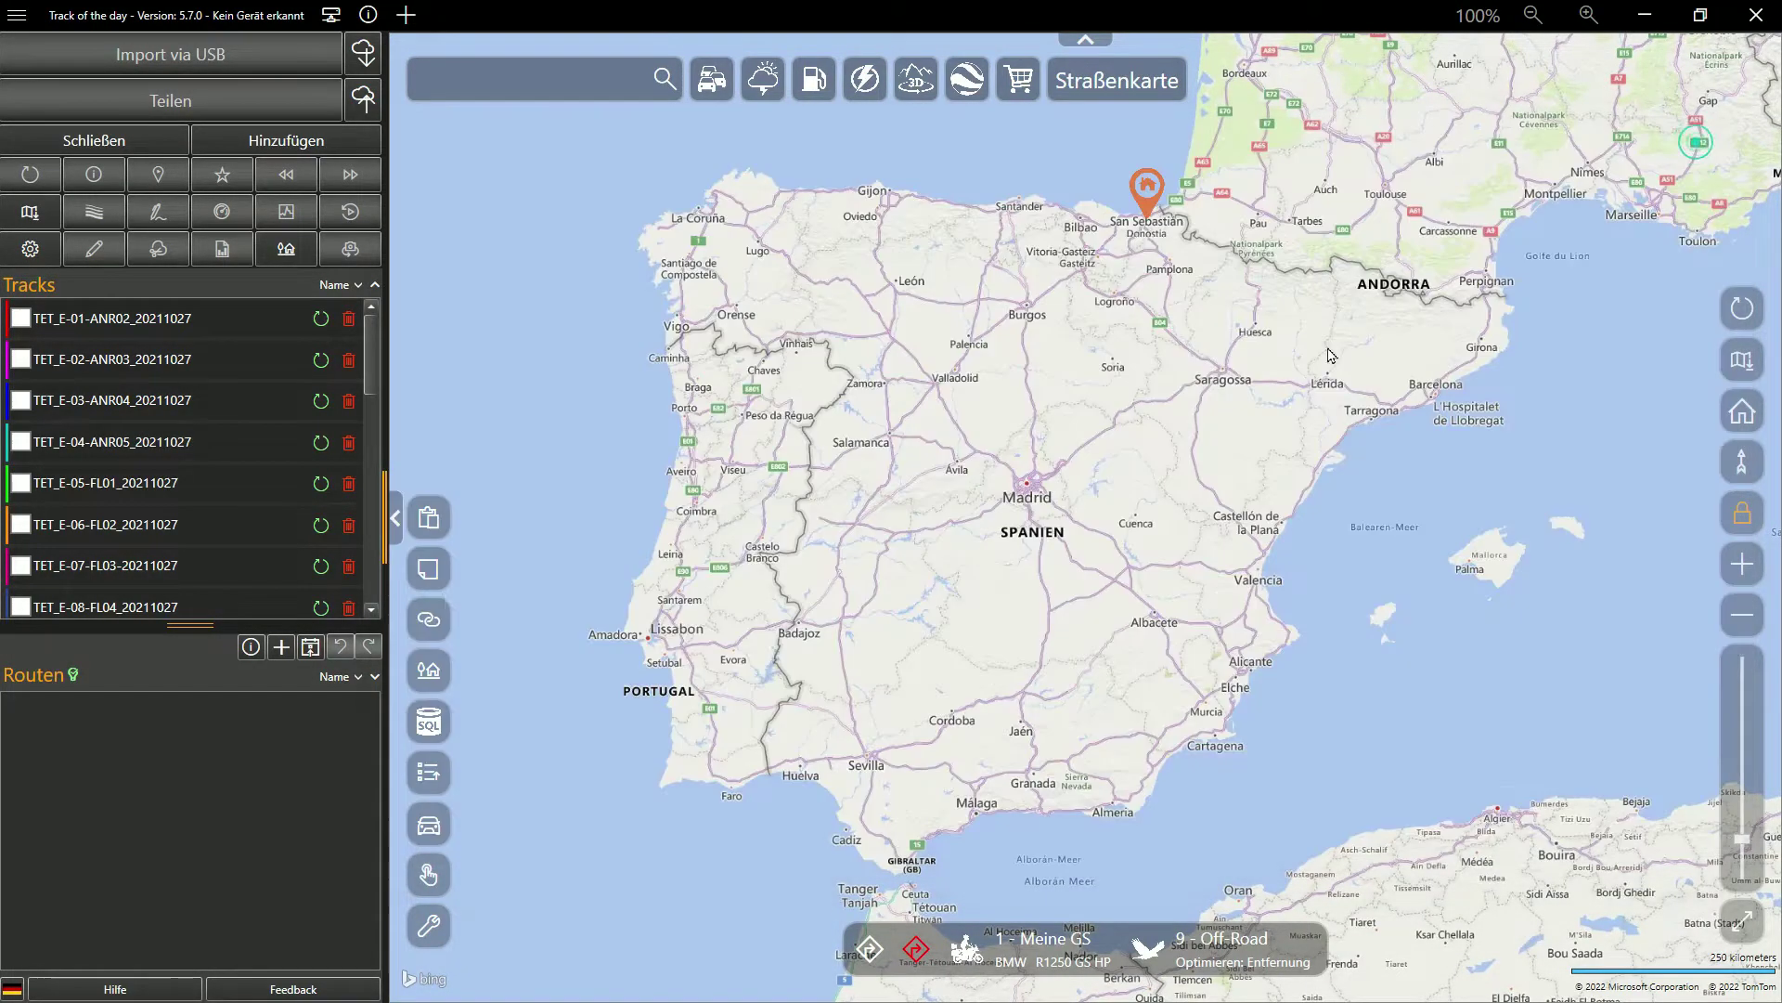
drag(165, 623, 166, 903)
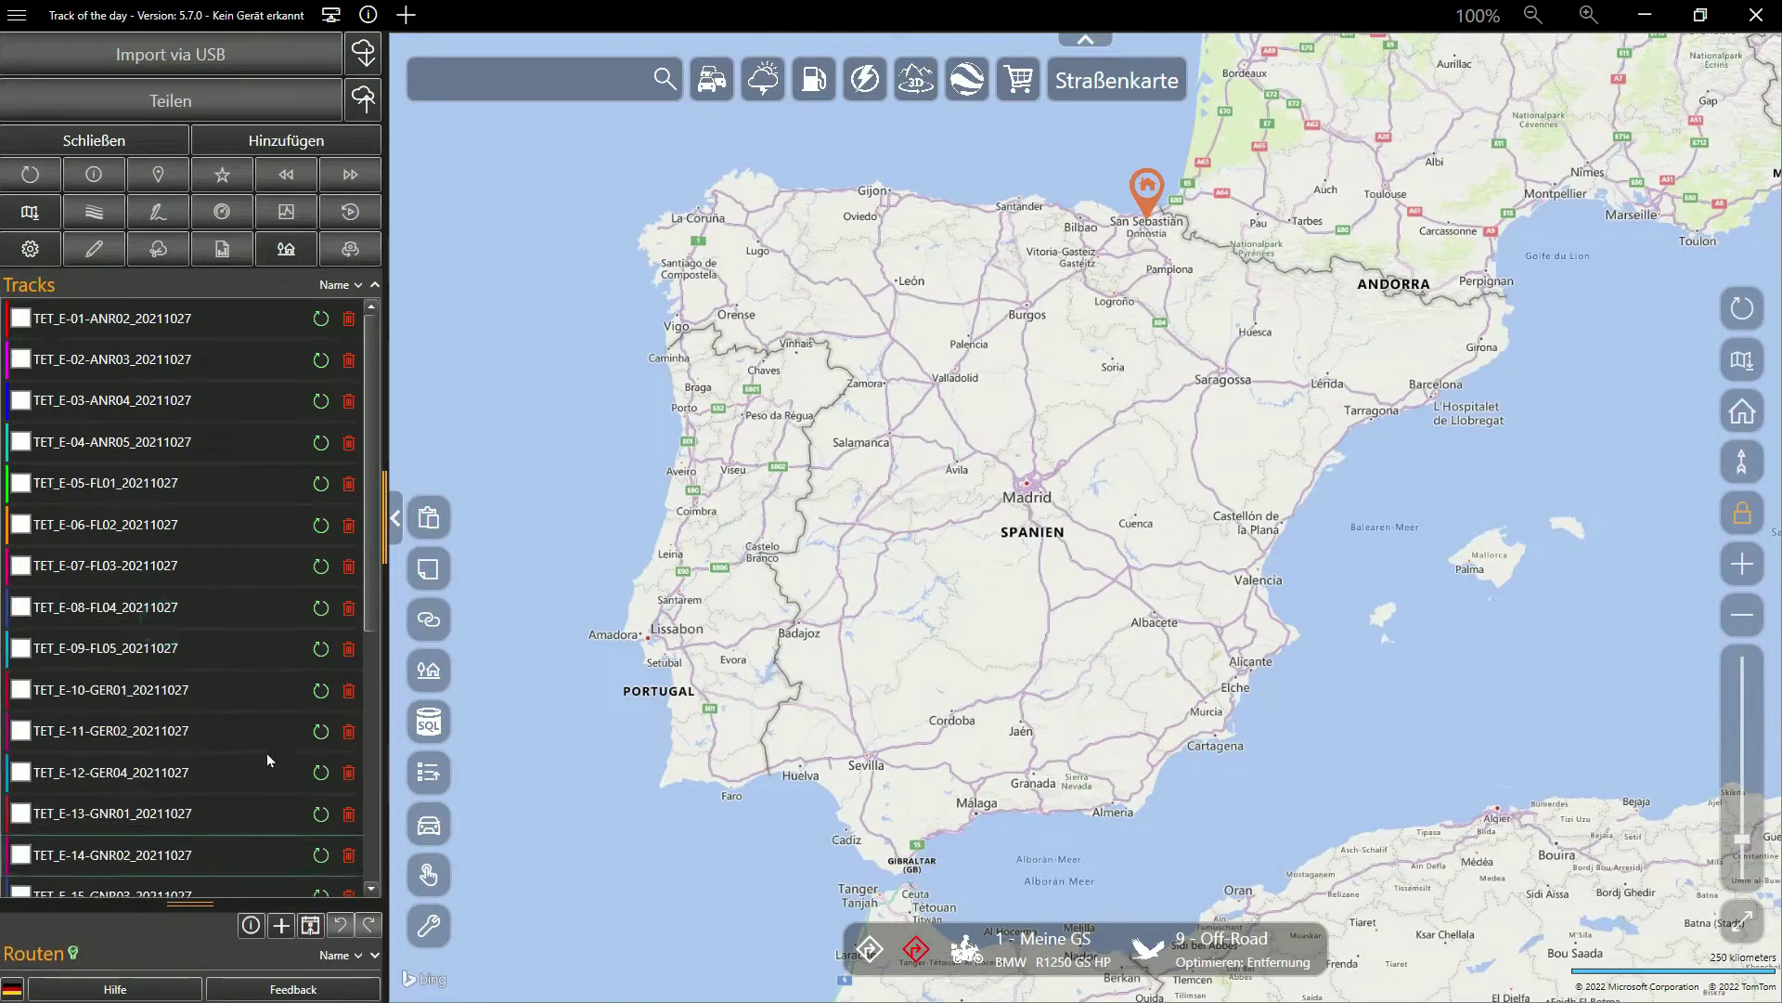
scroll(362, 720, down, 2)
scroll(362, 719, up, 2)
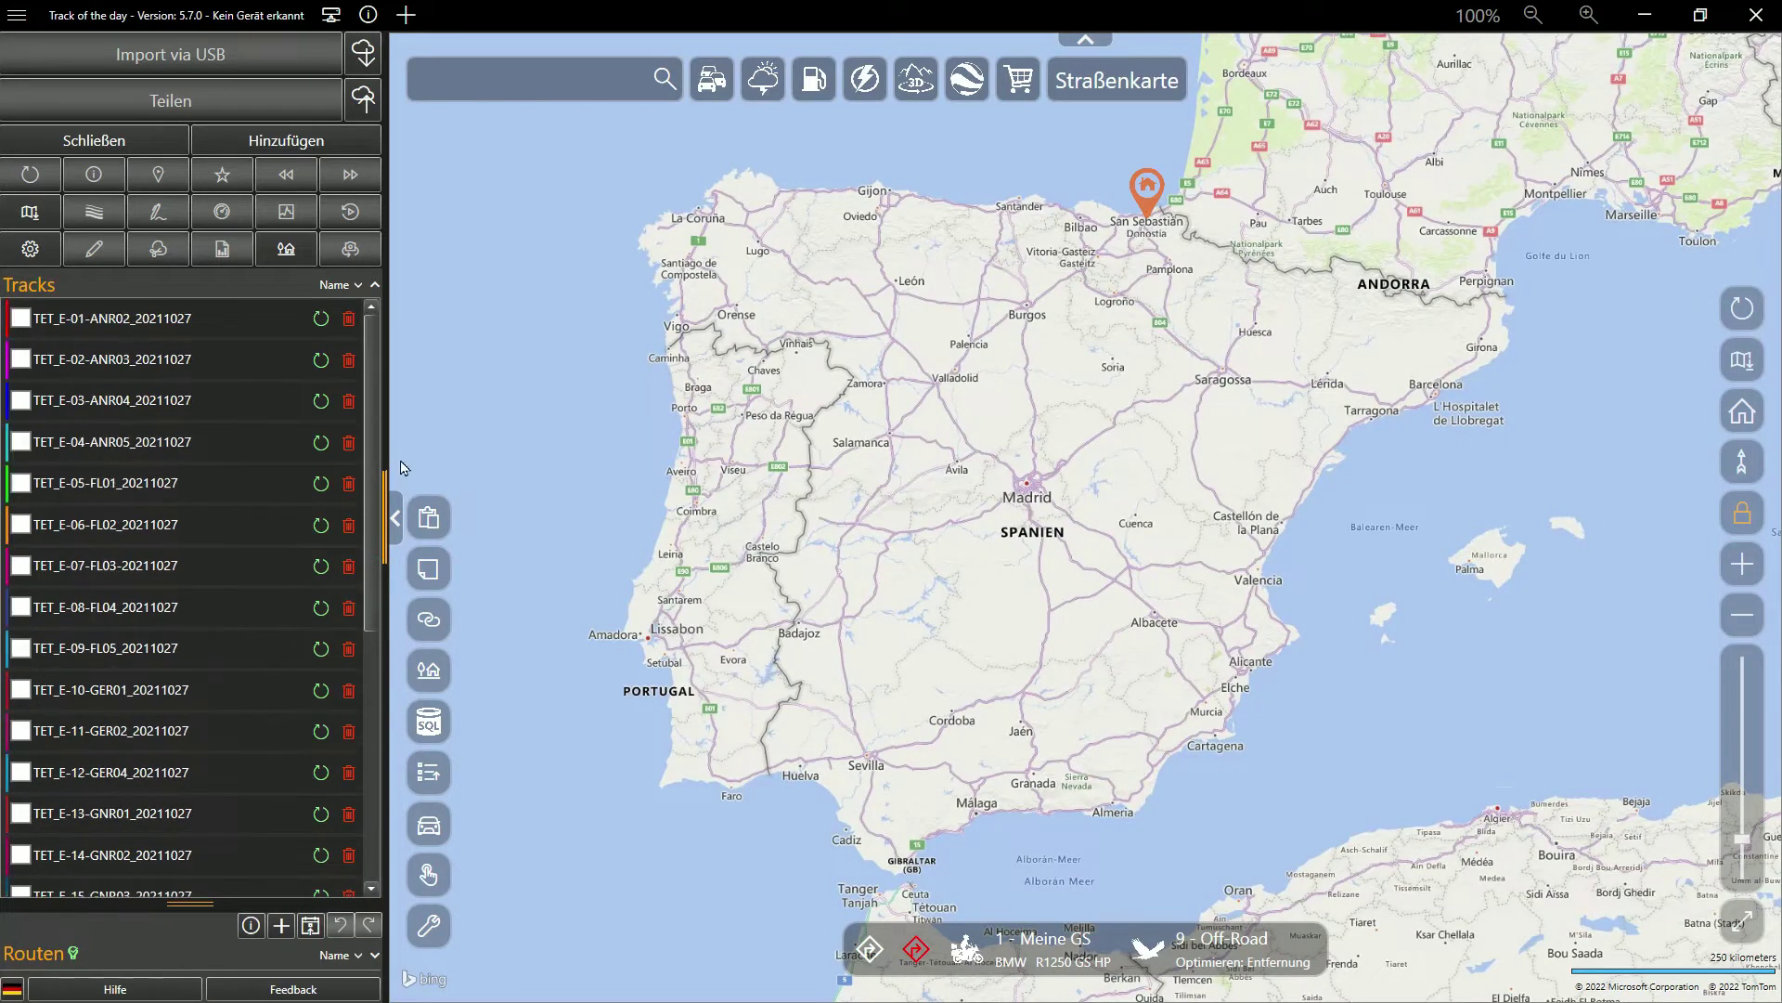
- Show every track via Alle auswählen, then narrow the map to TET_E-01-ANR02_20211027 only
click(156, 326)
right_click(156, 329)
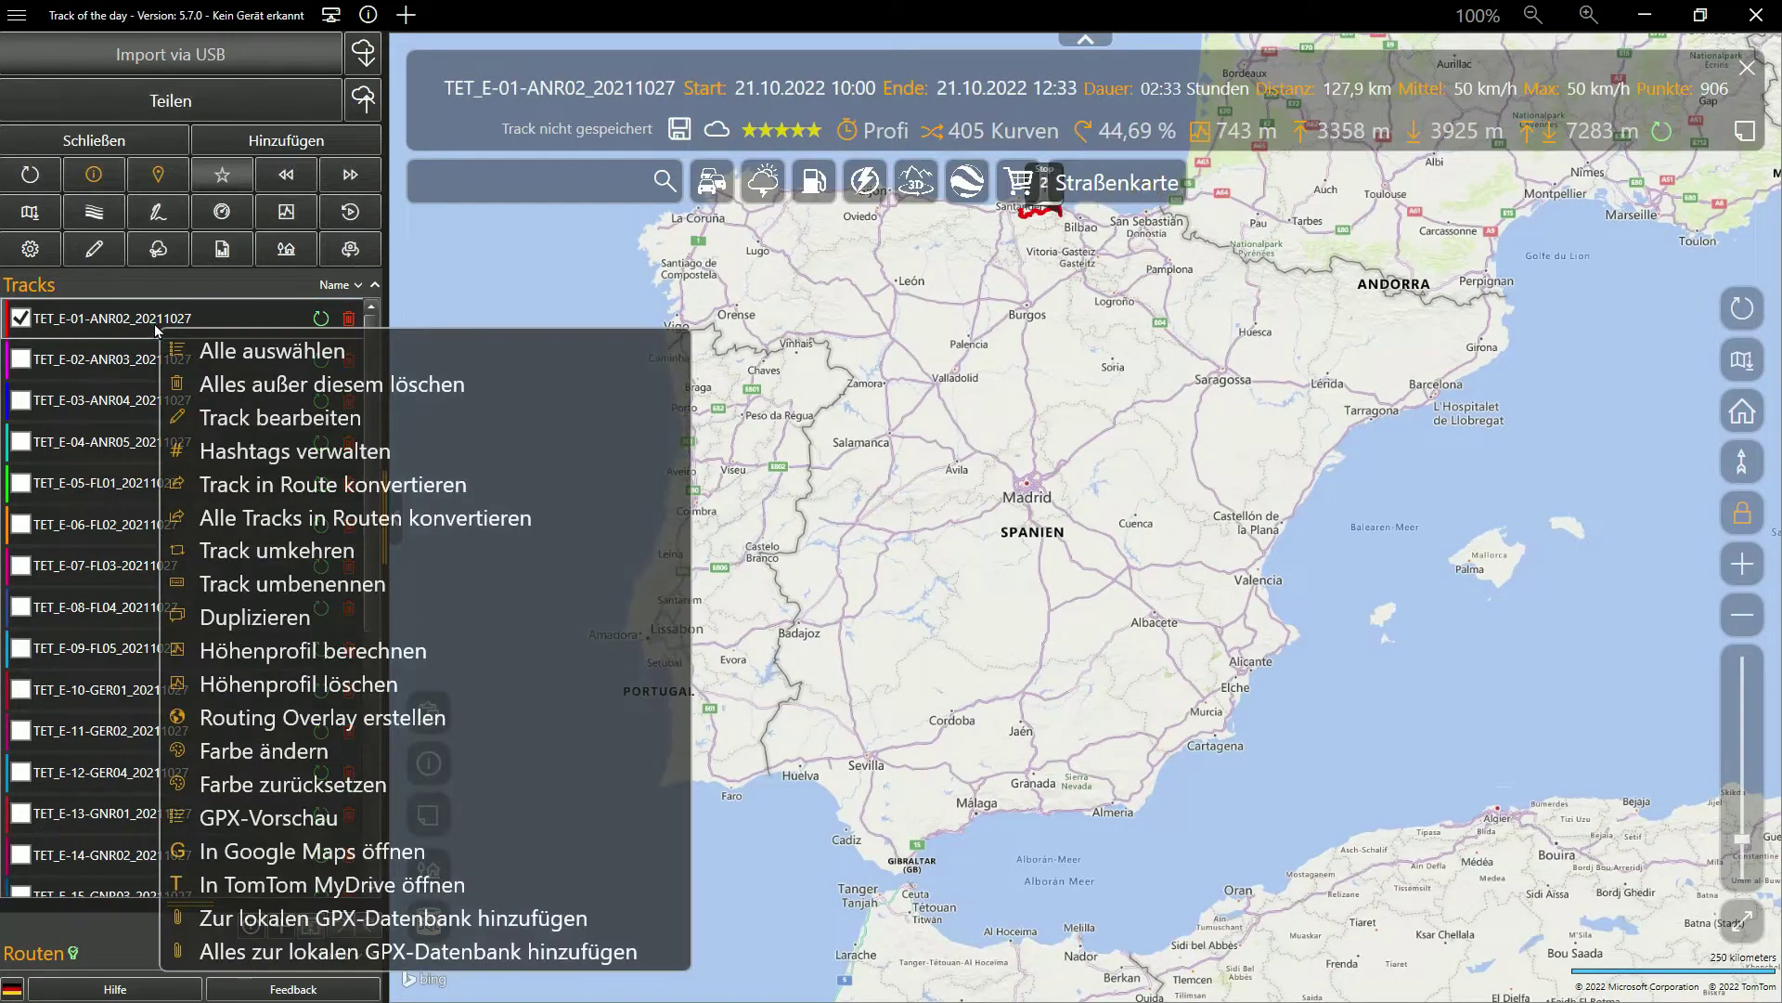
click(232, 353)
drag(960, 492, 1010, 538)
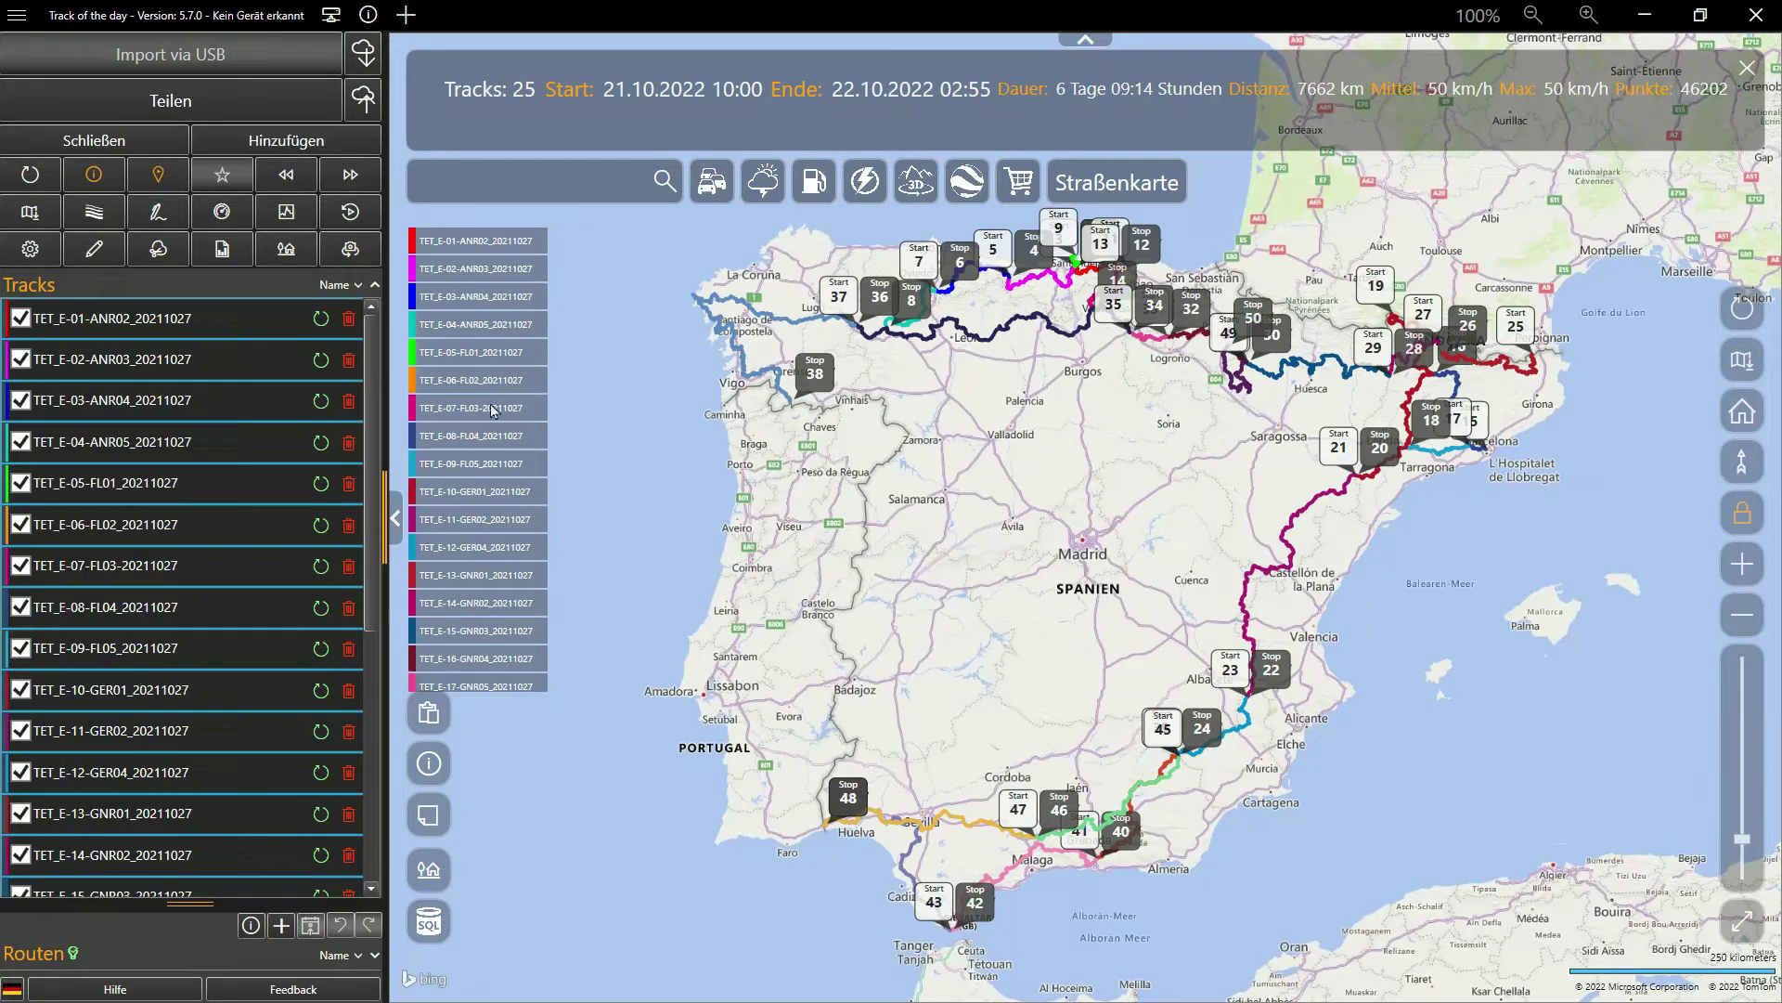
click(240, 321)
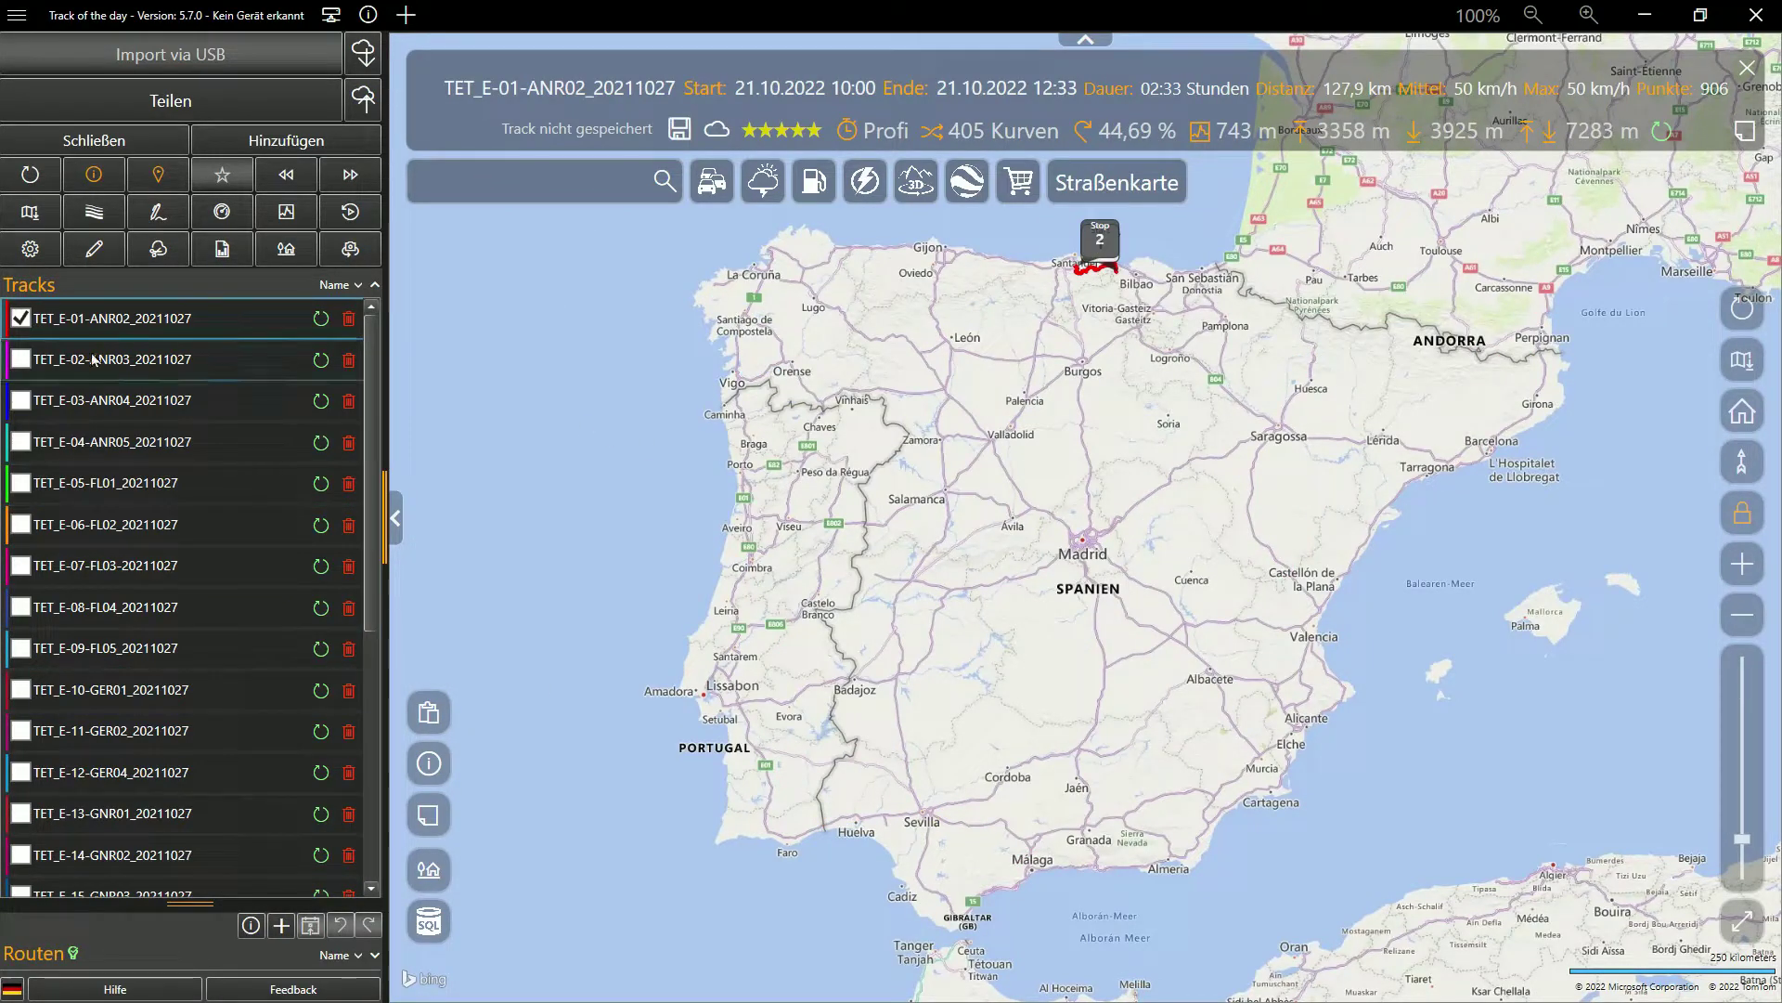
- Add TET_E-02, E-03, E-04 and E-06 to the map and pan to the tracks near Gijón
click(26, 363)
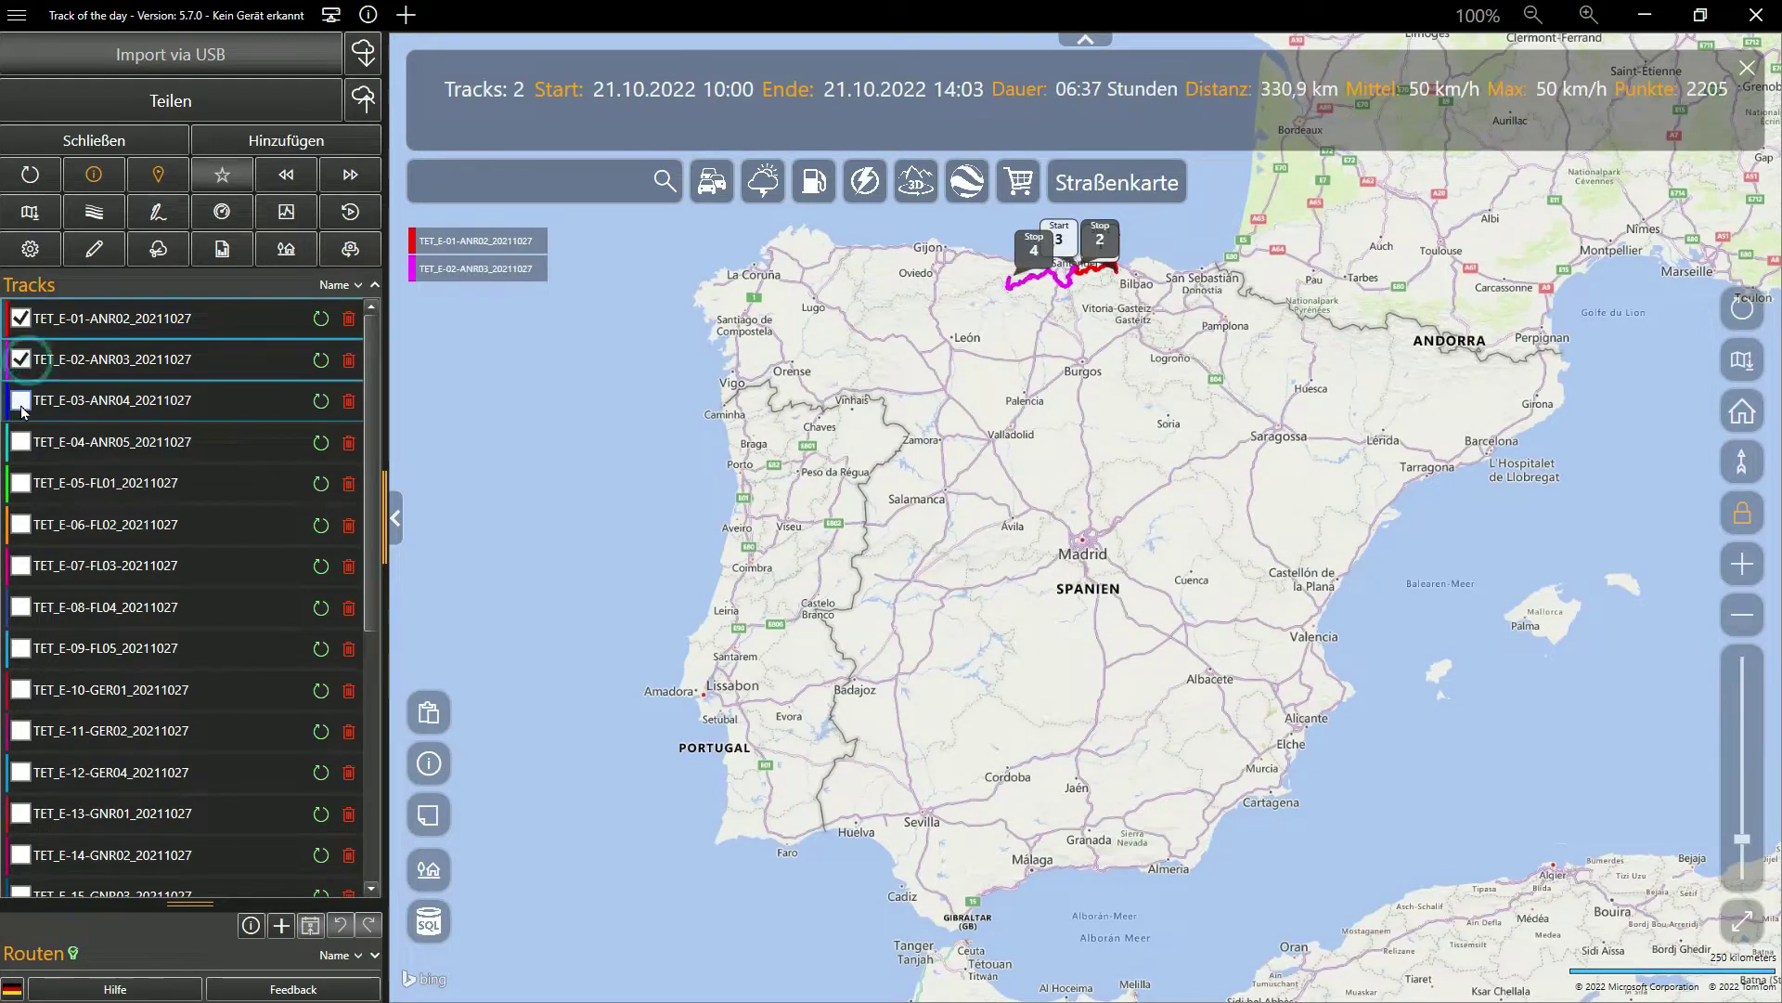
click(21, 403)
click(19, 440)
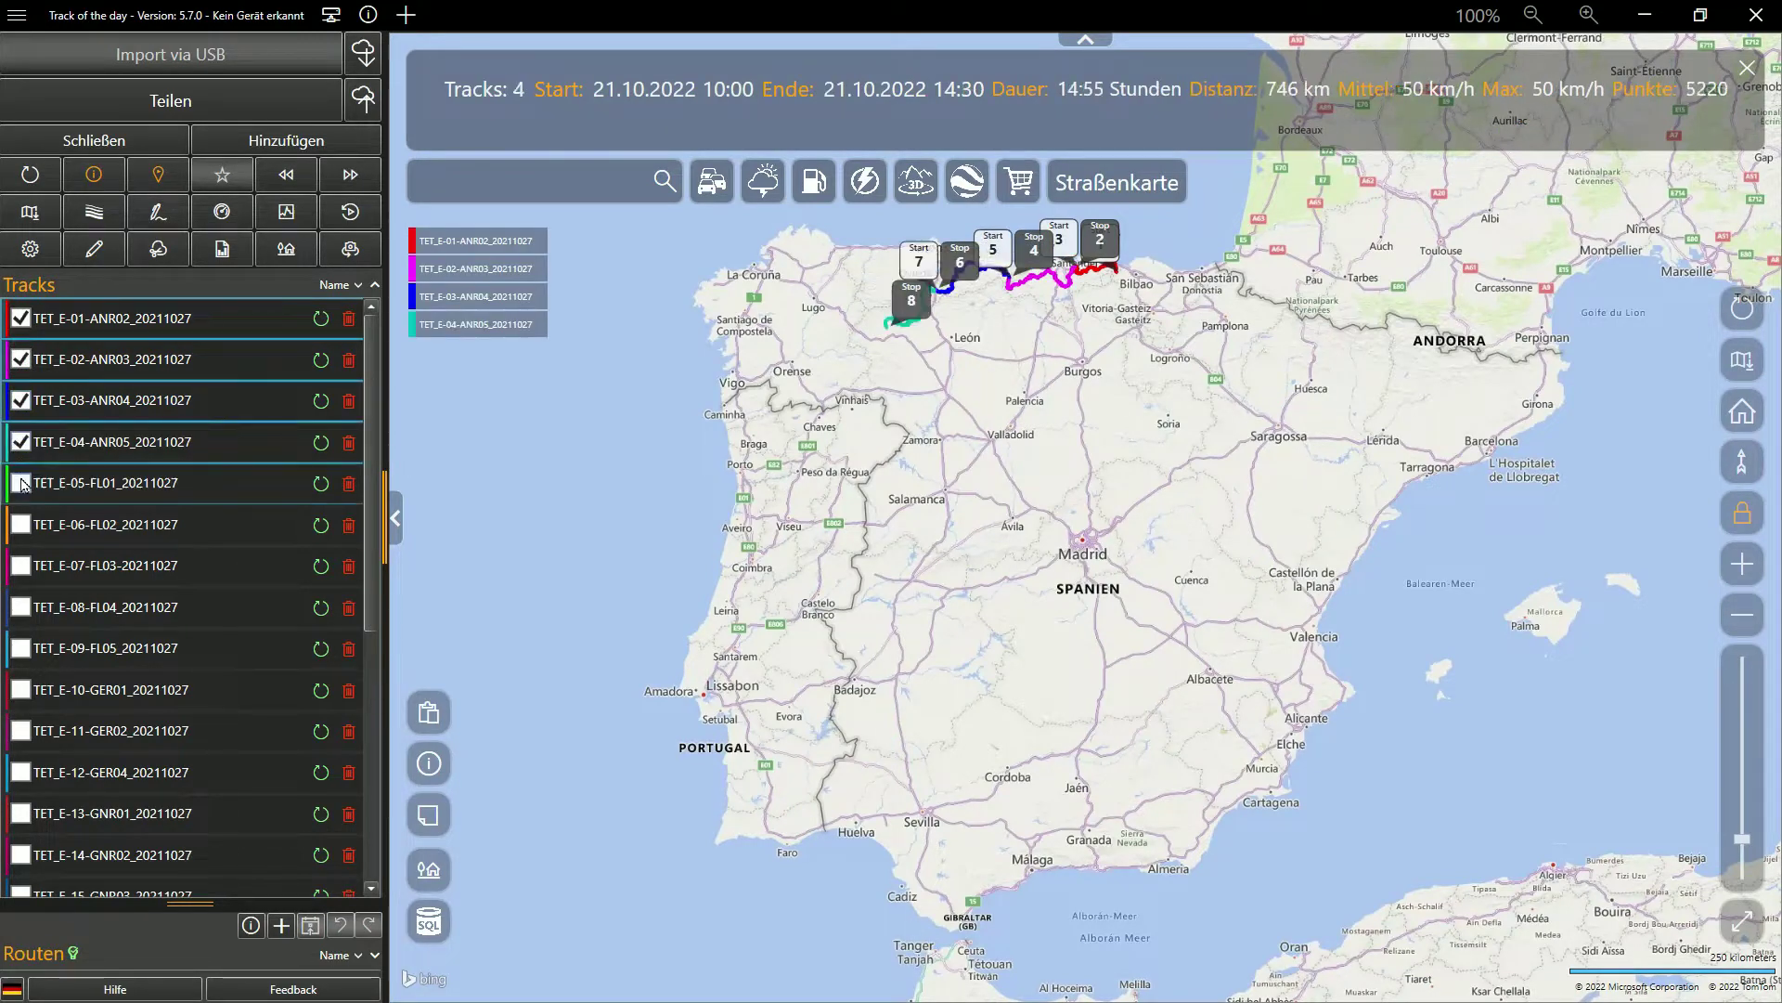
click(21, 484)
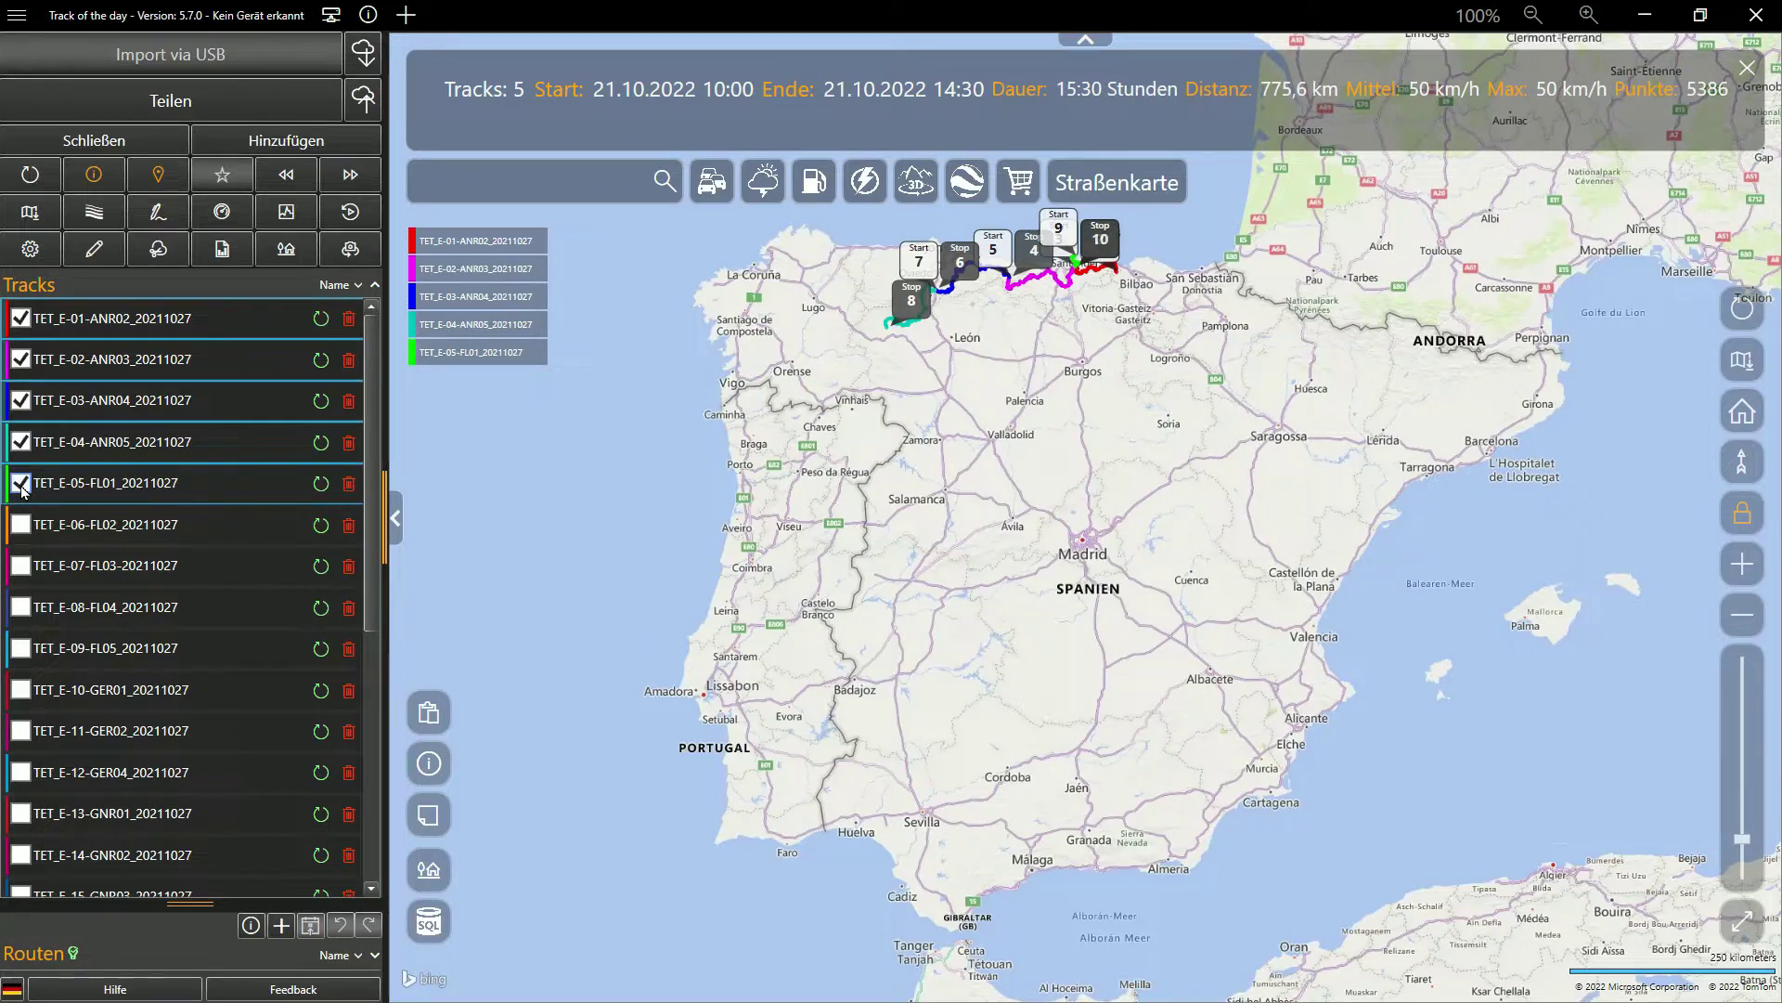
click(21, 485)
click(19, 526)
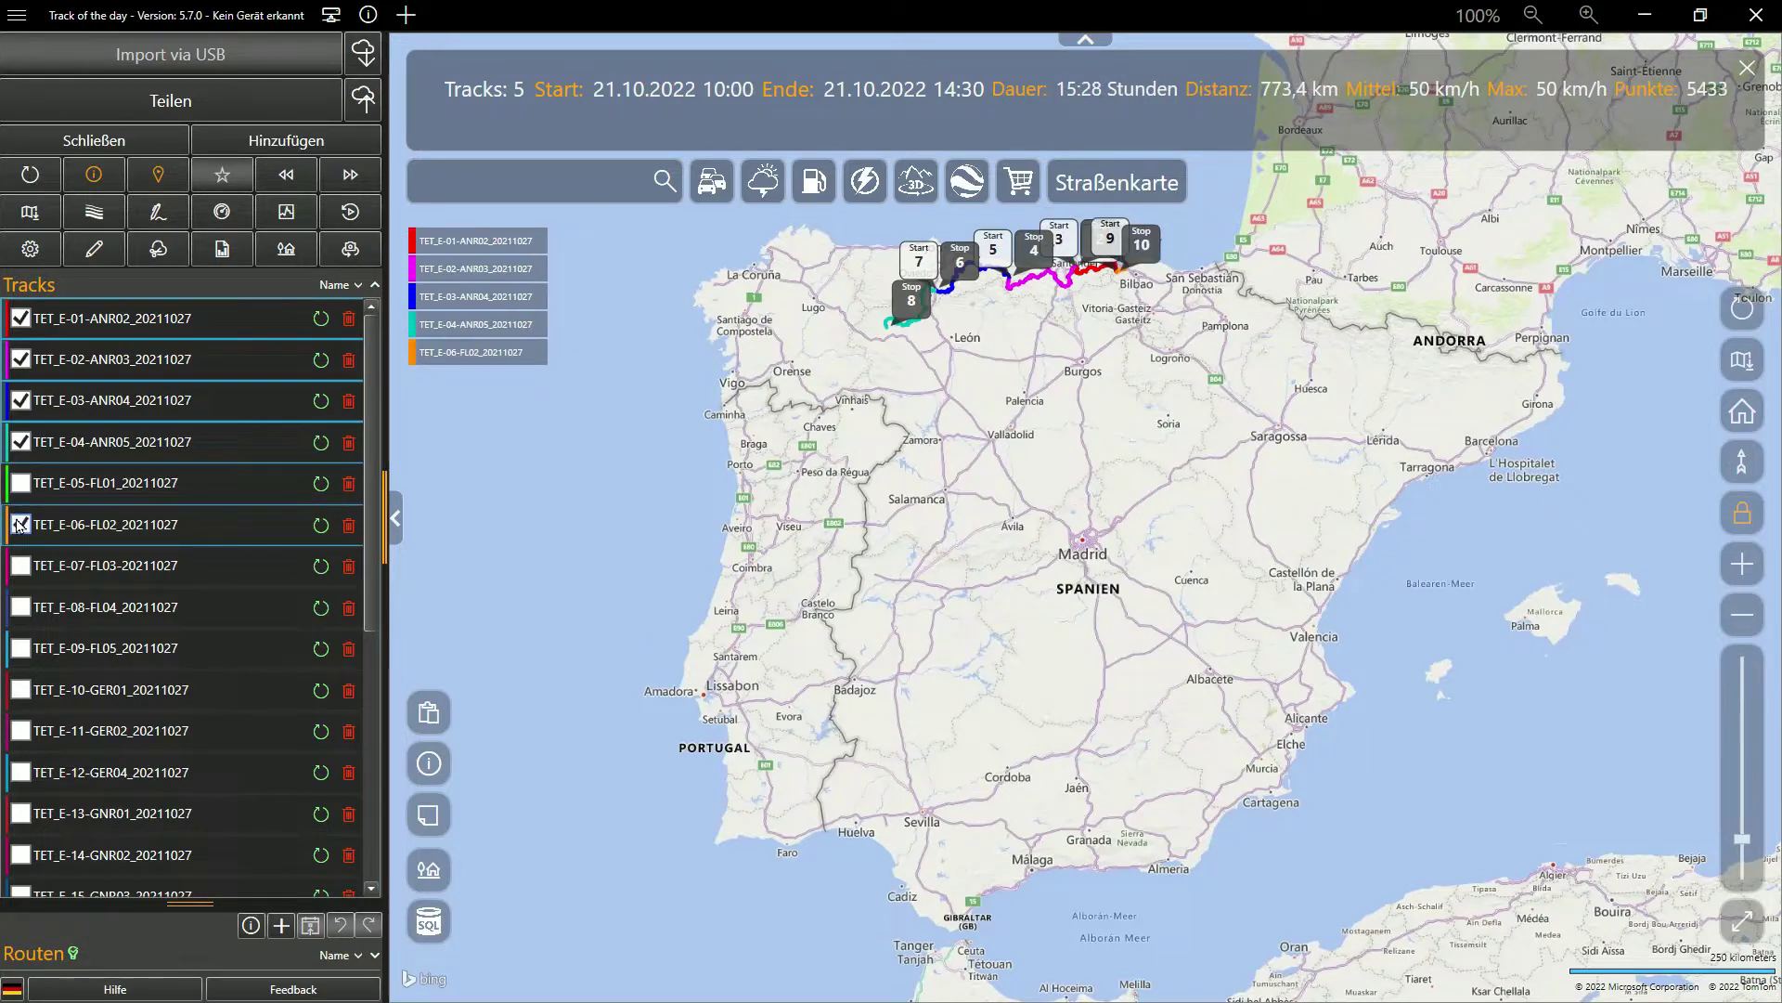
scroll(1125, 354, up, 5)
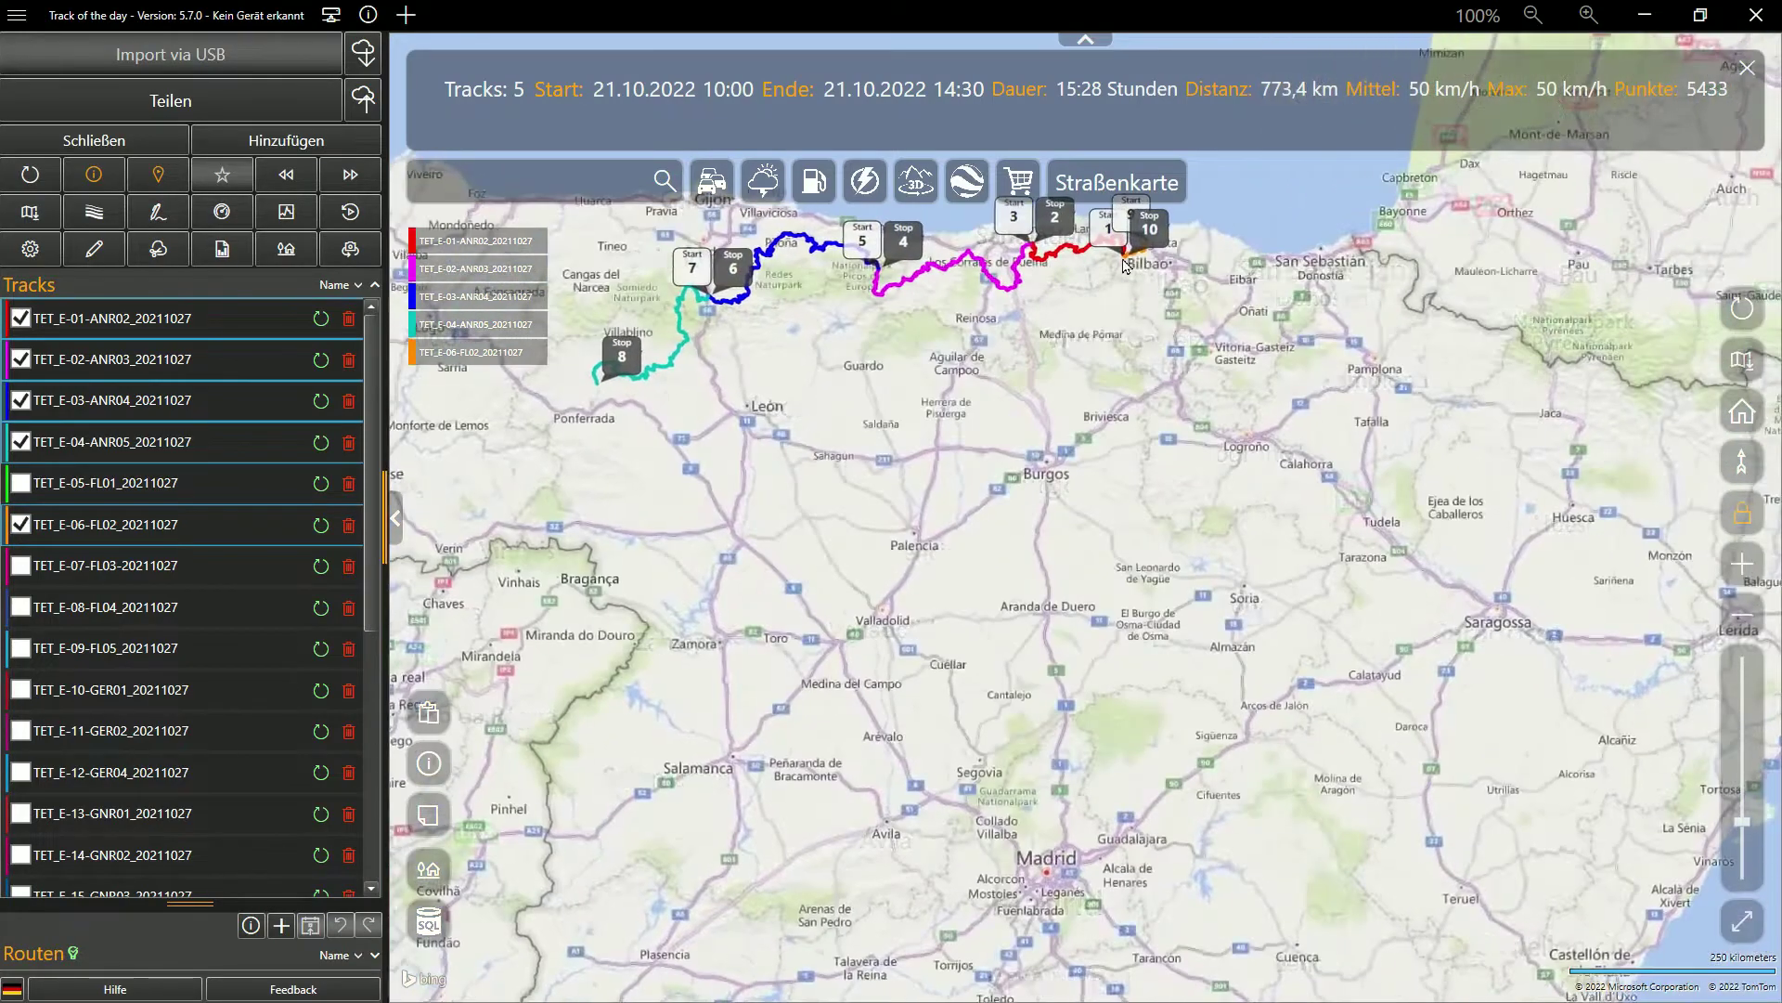
drag(1125, 354, 1666, 336)
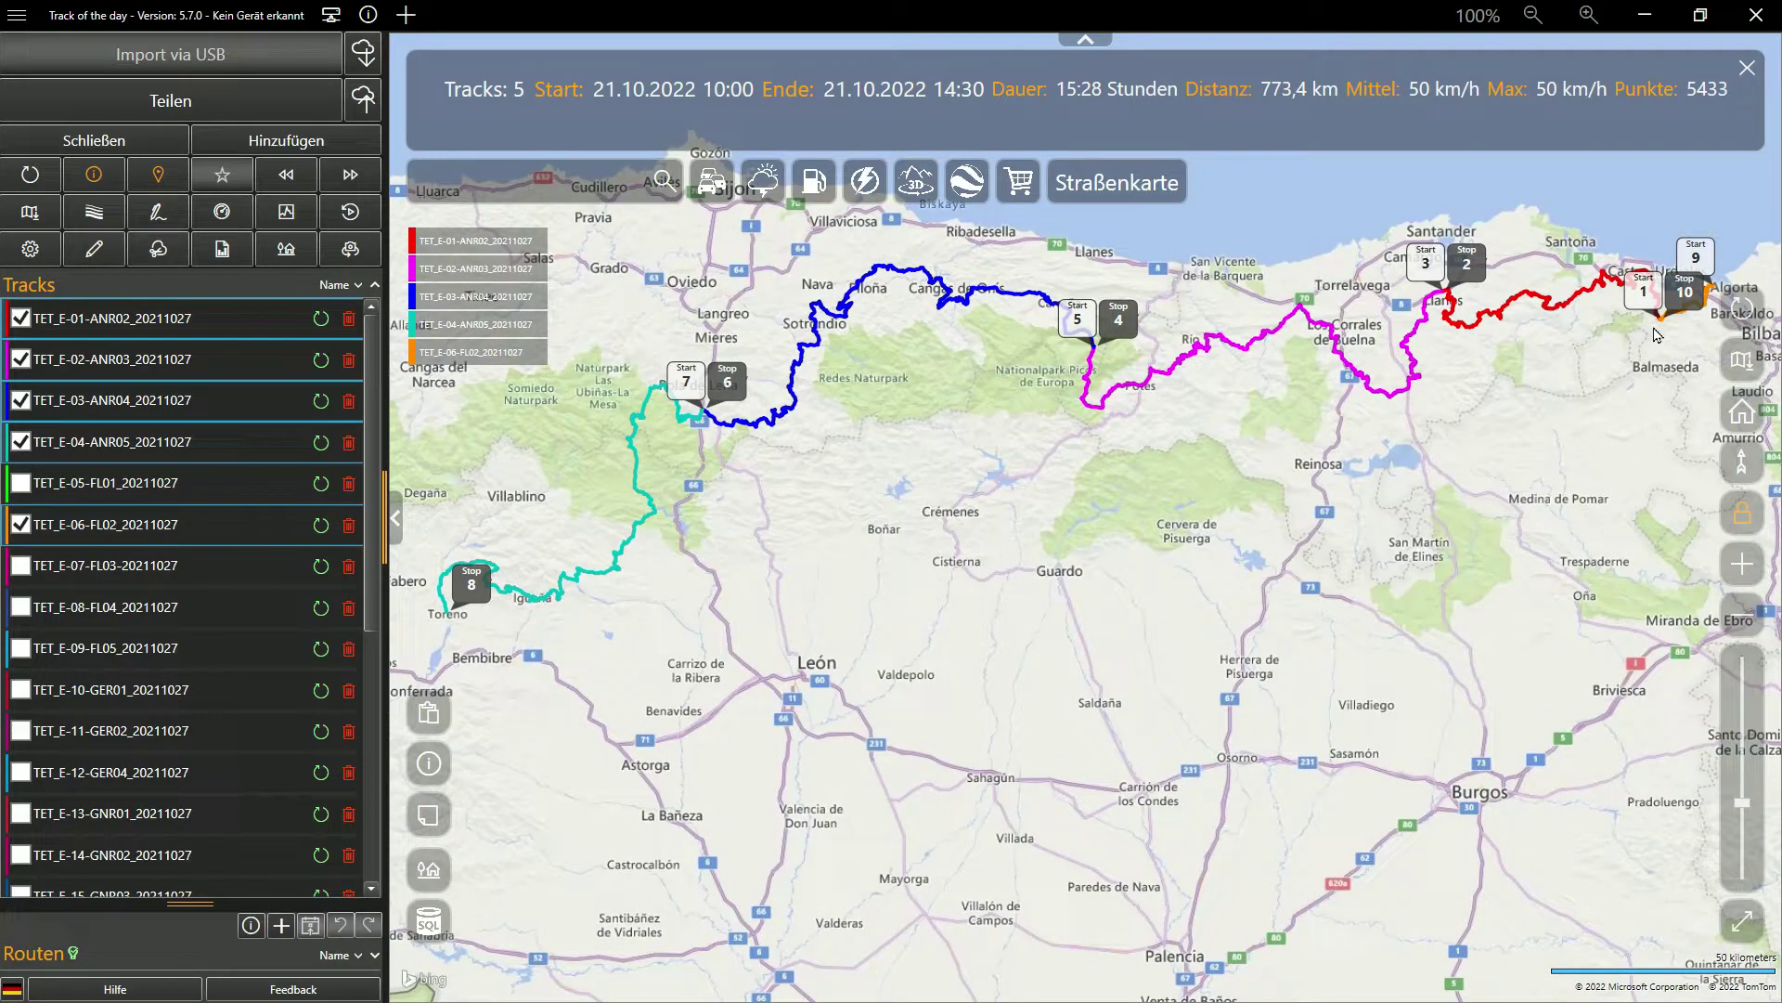
- Merge the five shown tracks into TET-2023 and convert that track into a route
right_click(1074, 505)
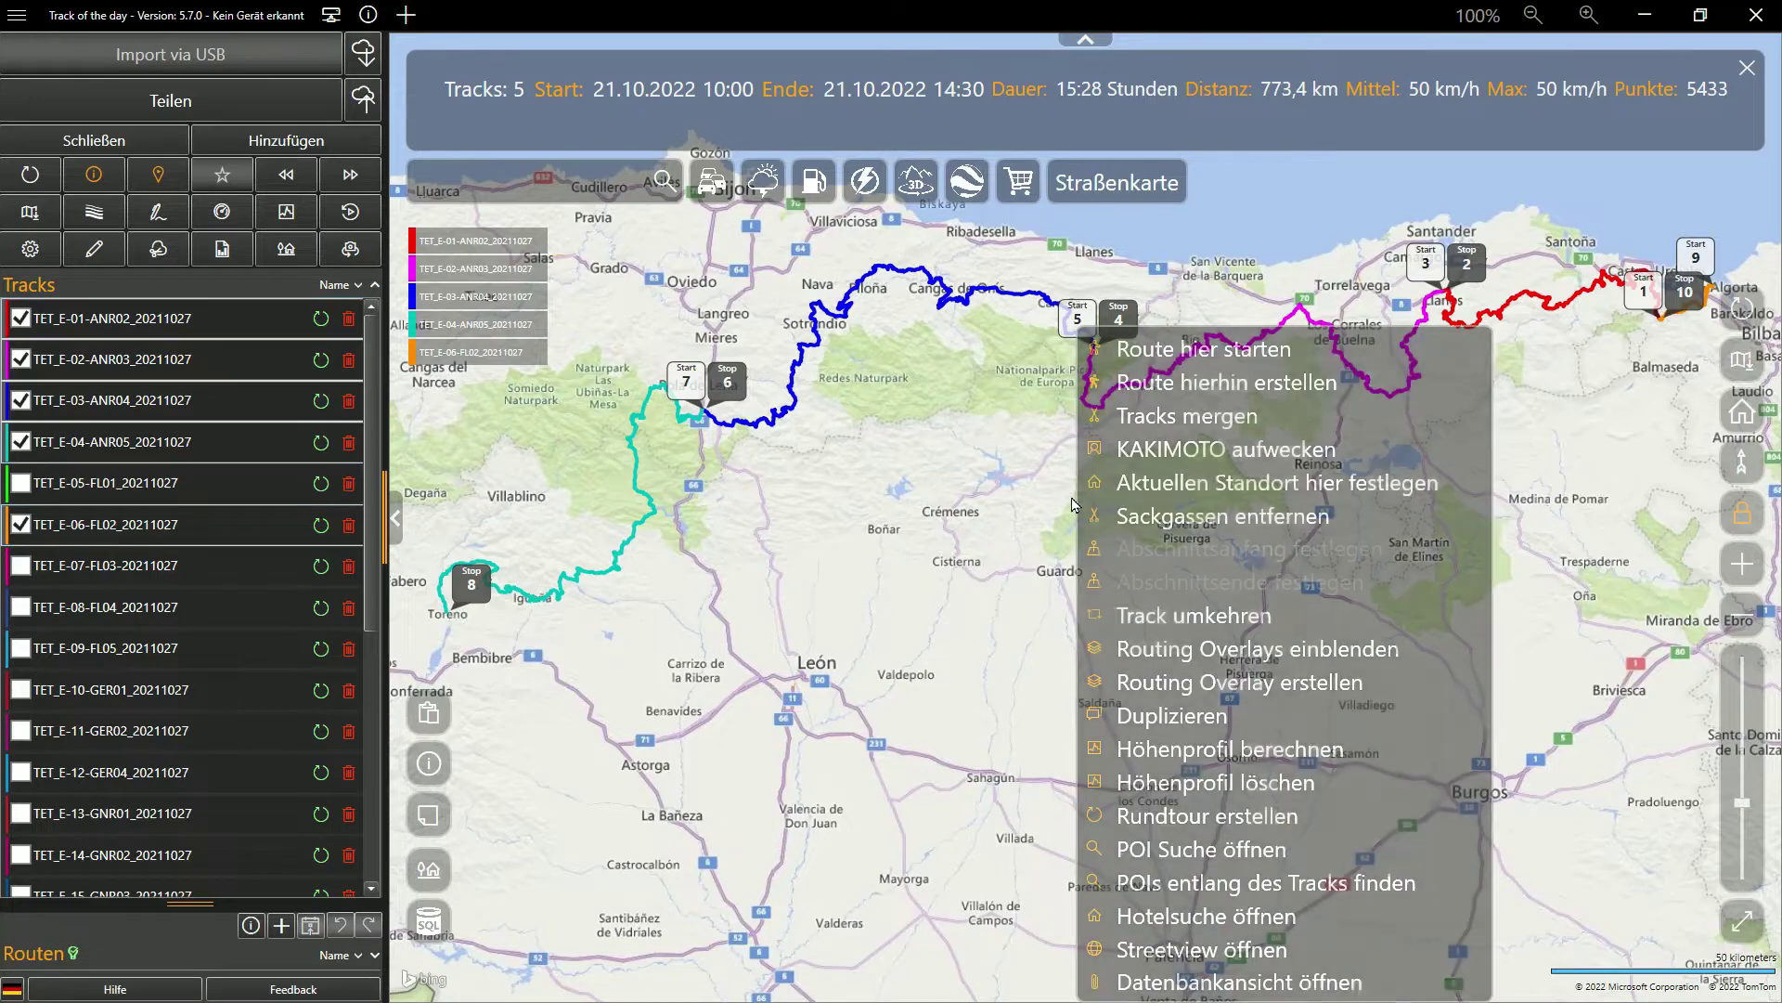
click(1205, 418)
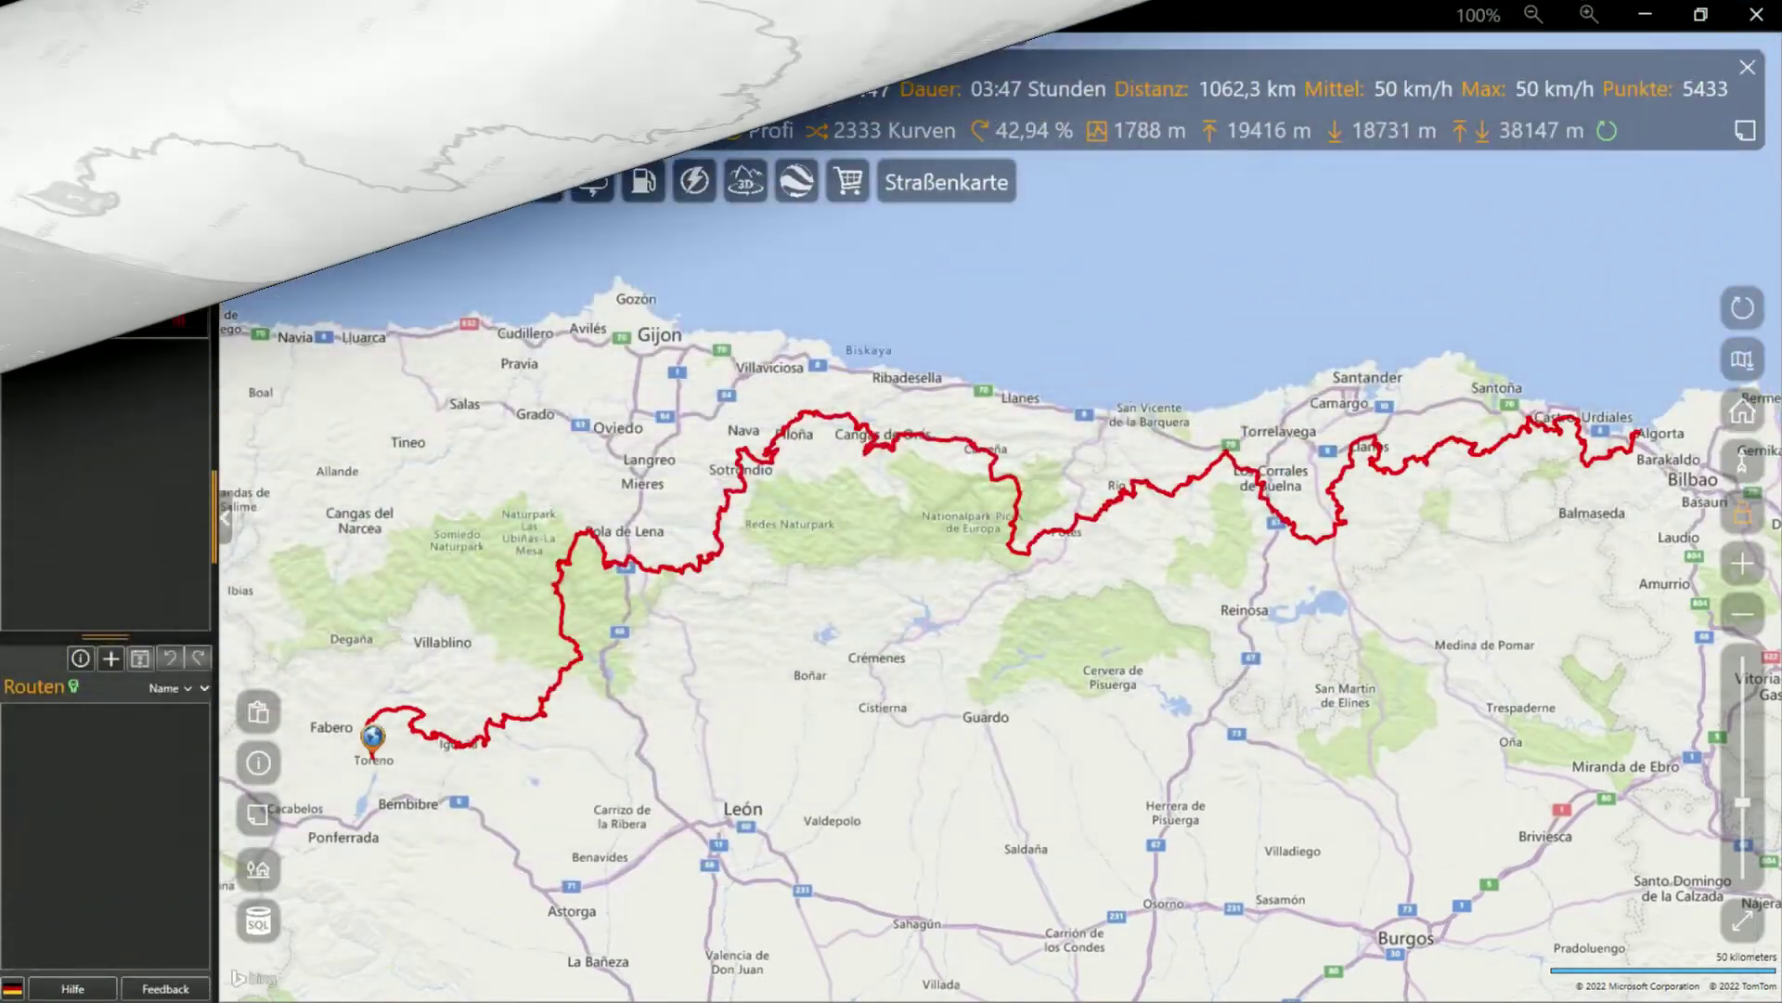
right_click(106, 321)
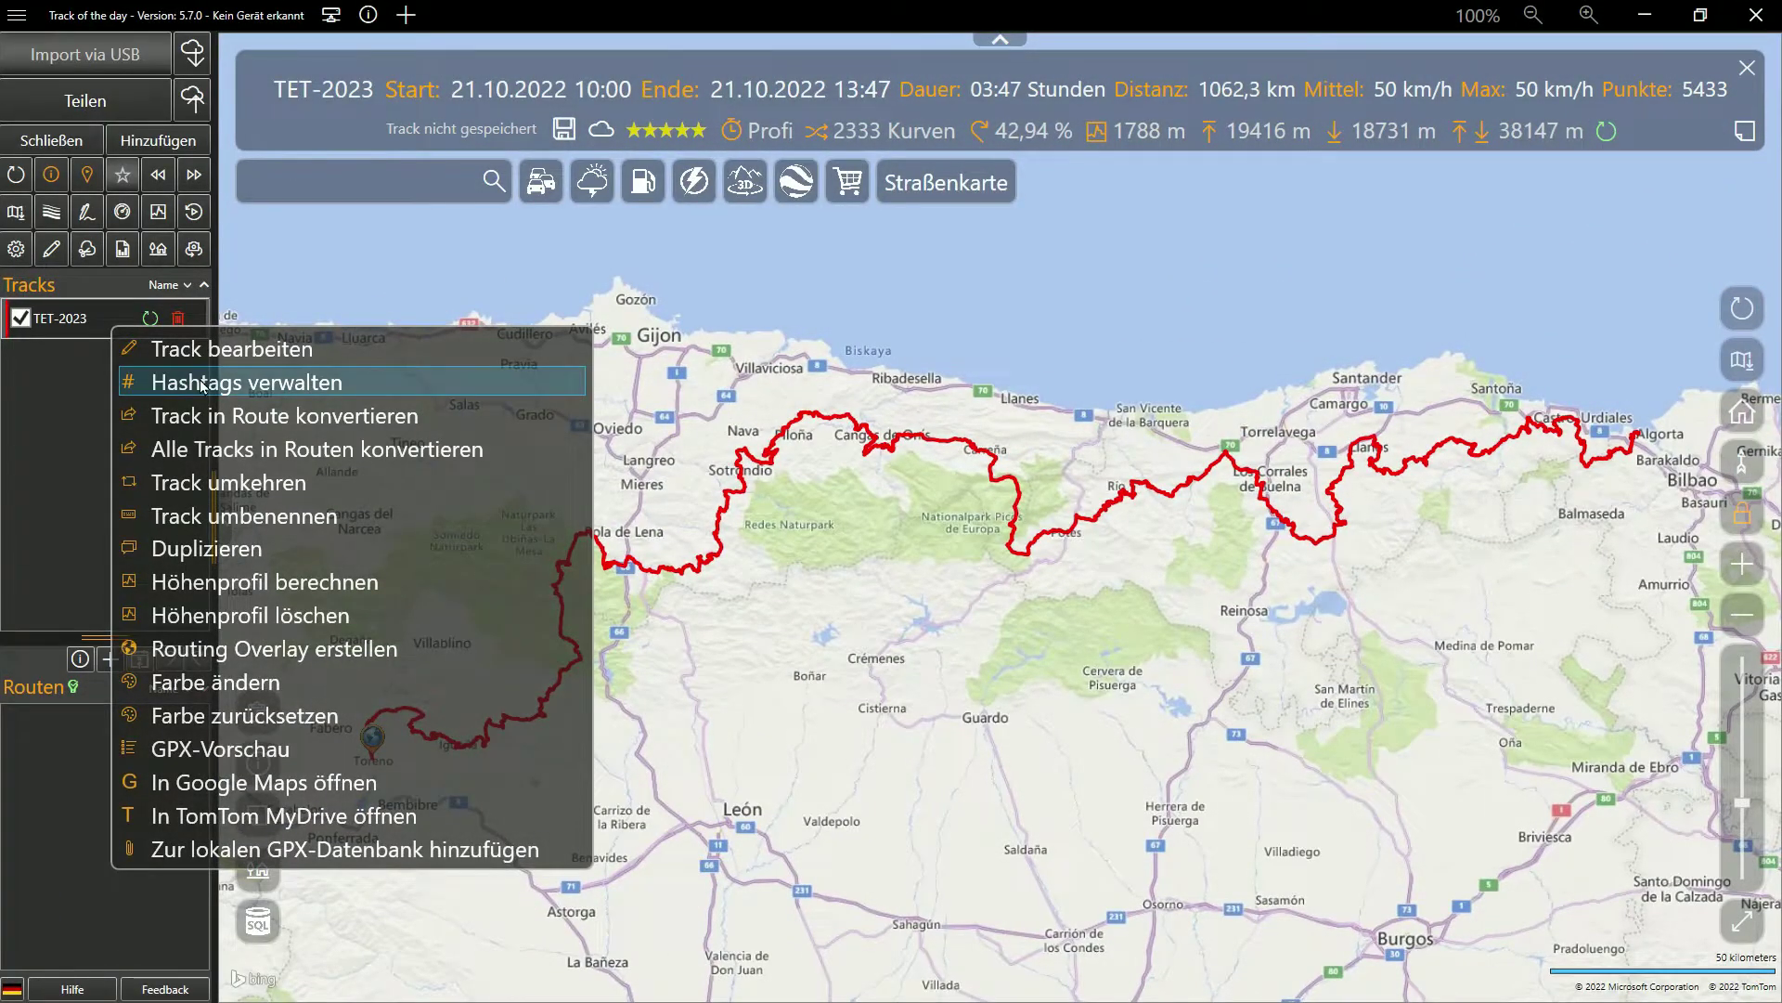
click(214, 418)
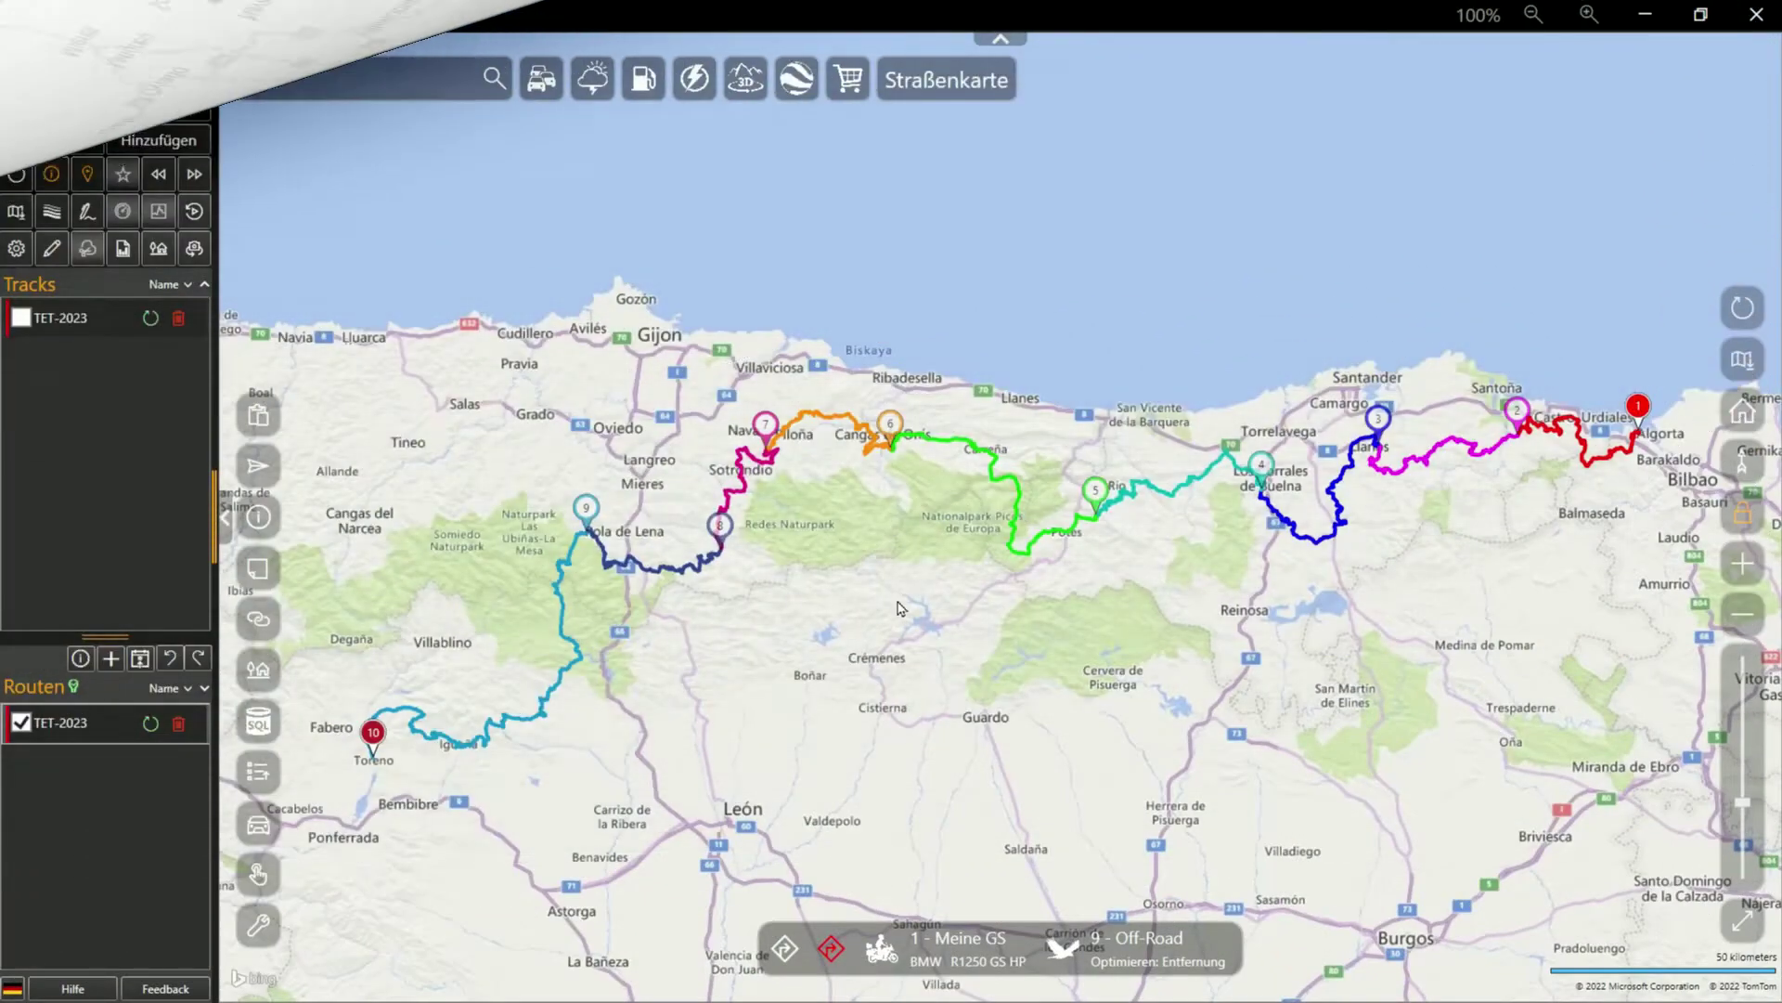
right_click(906, 608)
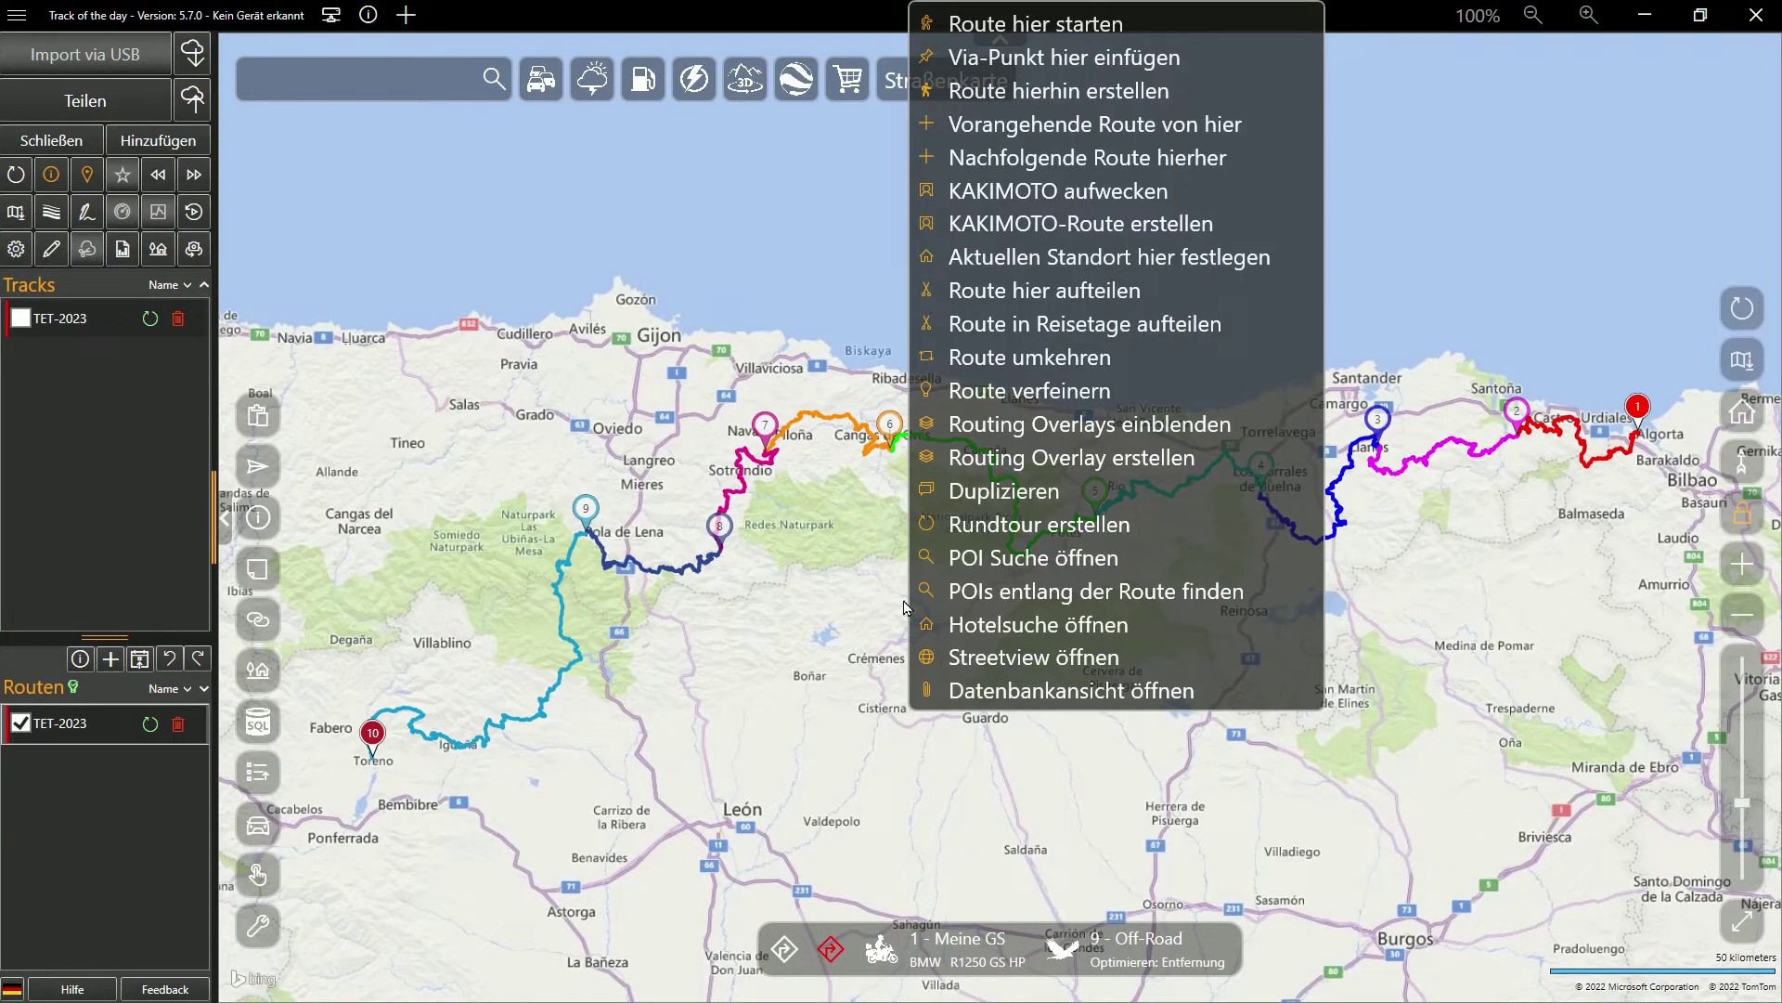
- Start splitting the route into travel days with a travel speed of 35 km/h
click(1072, 332)
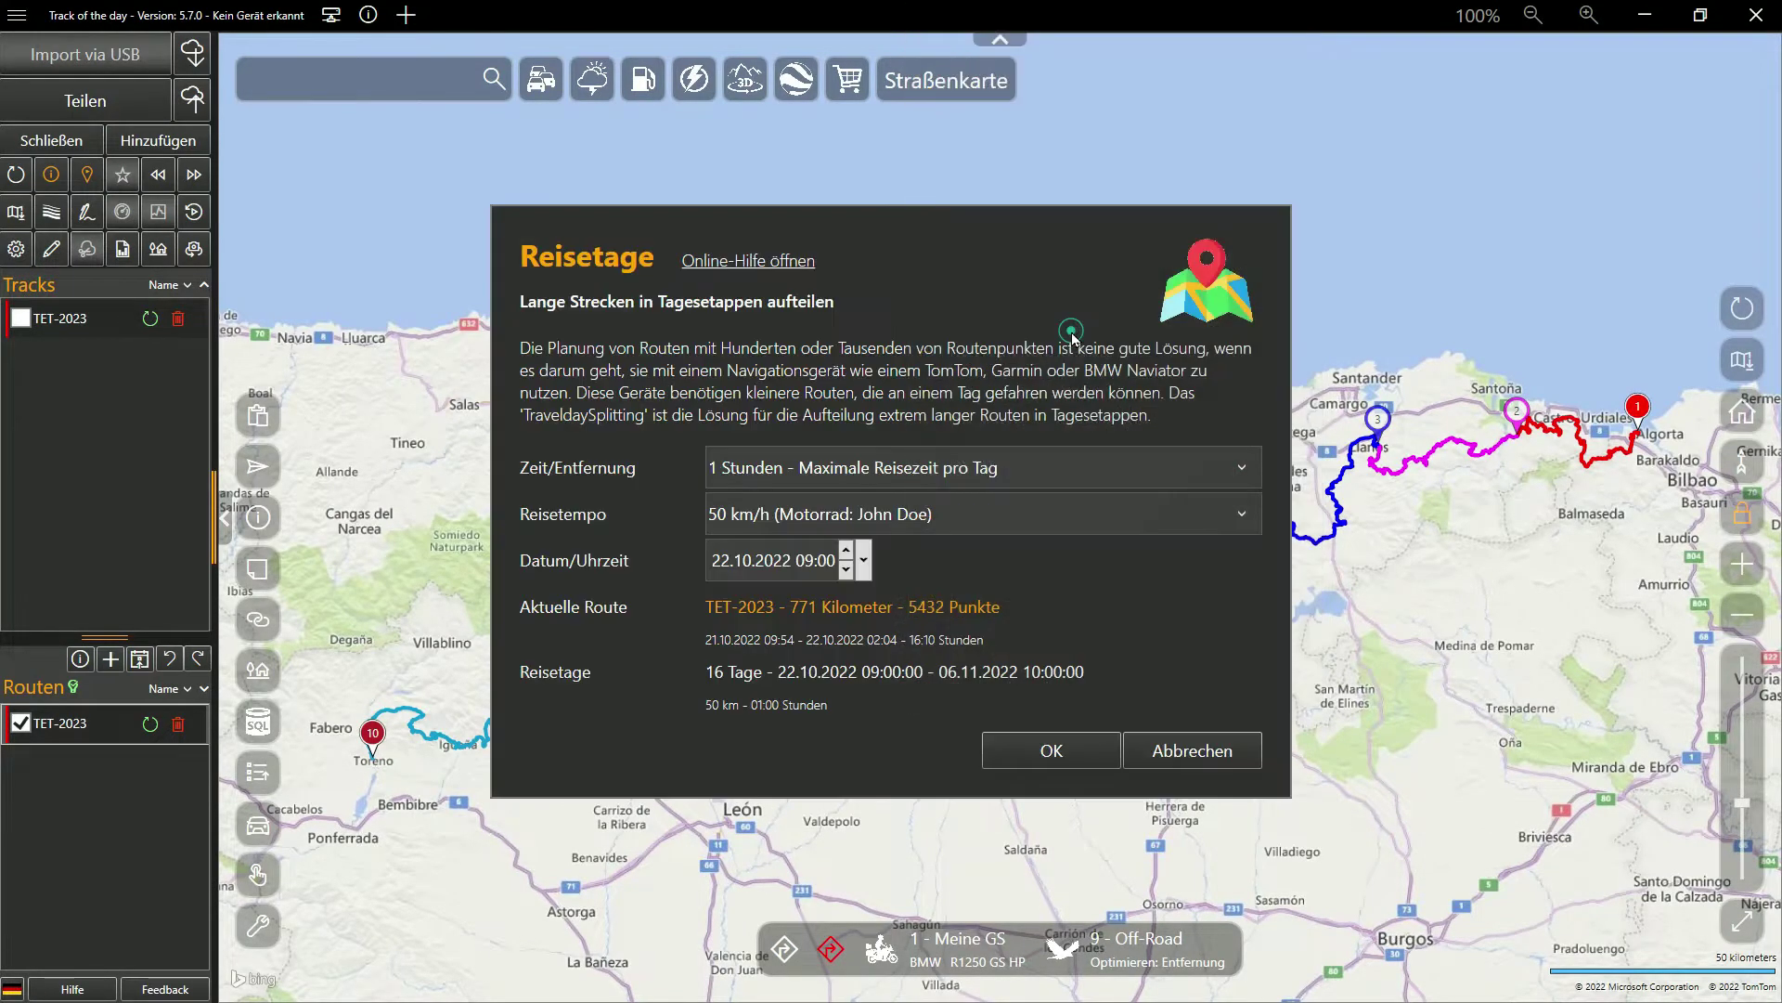
click(1026, 464)
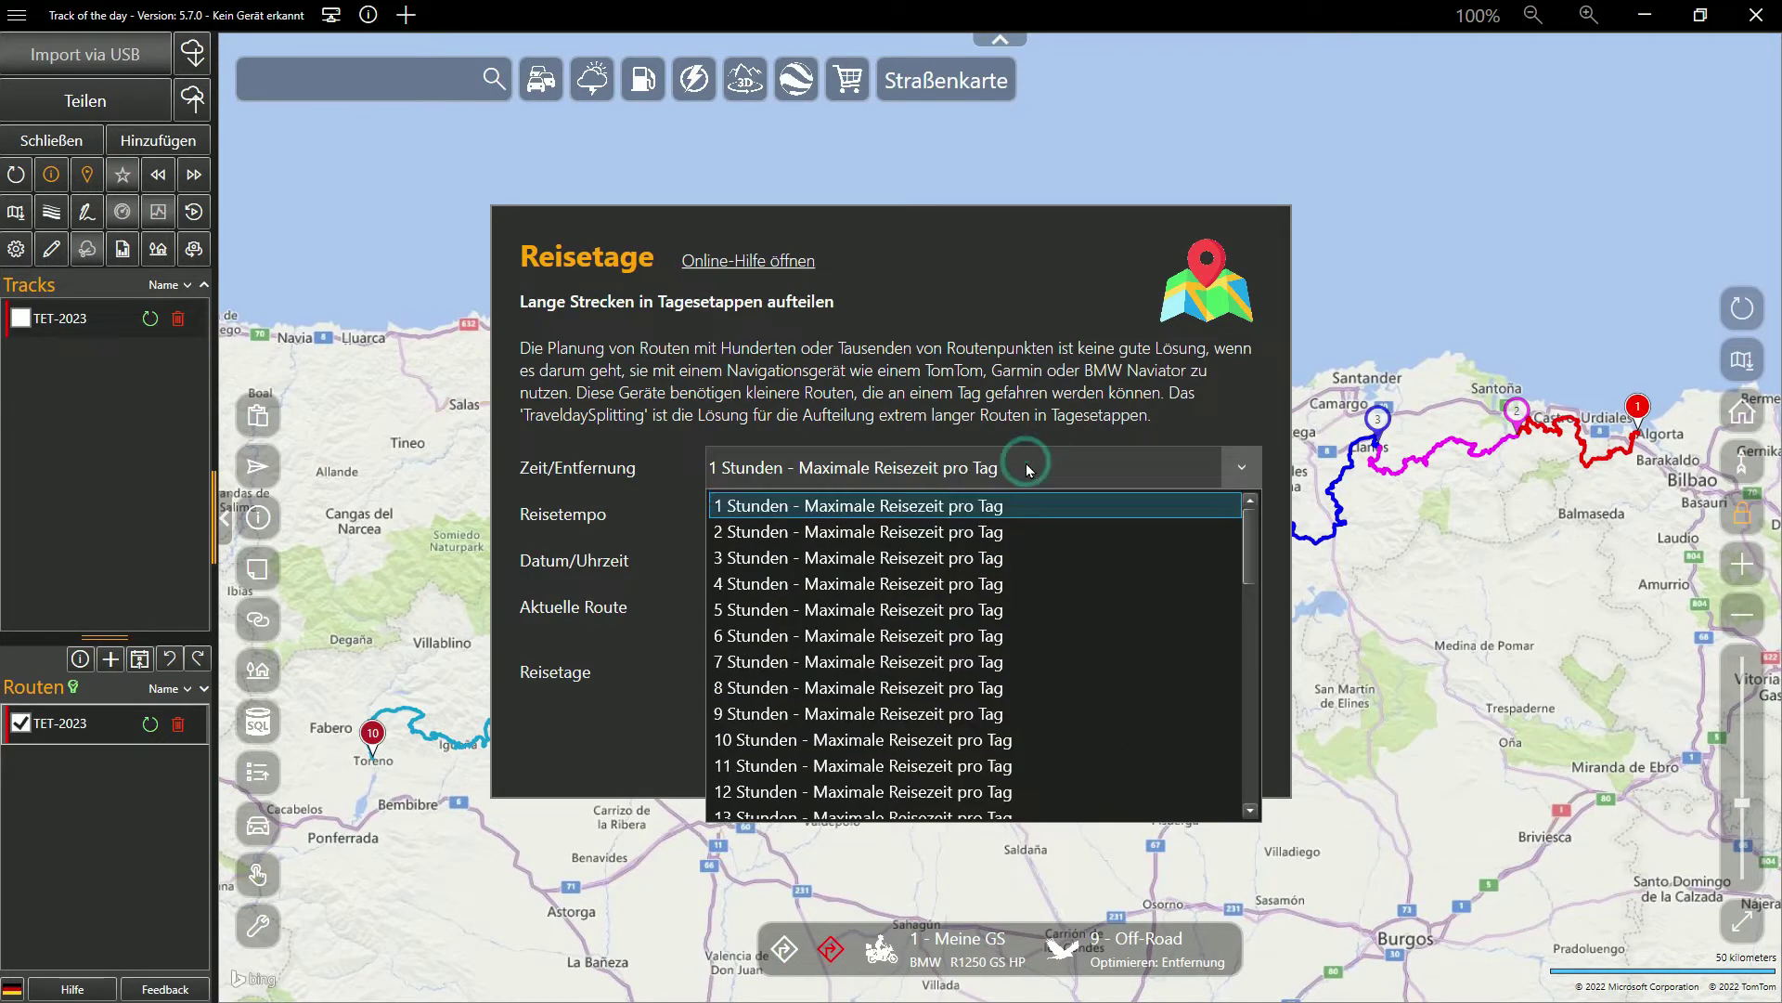
scroll(1059, 572, down, 8)
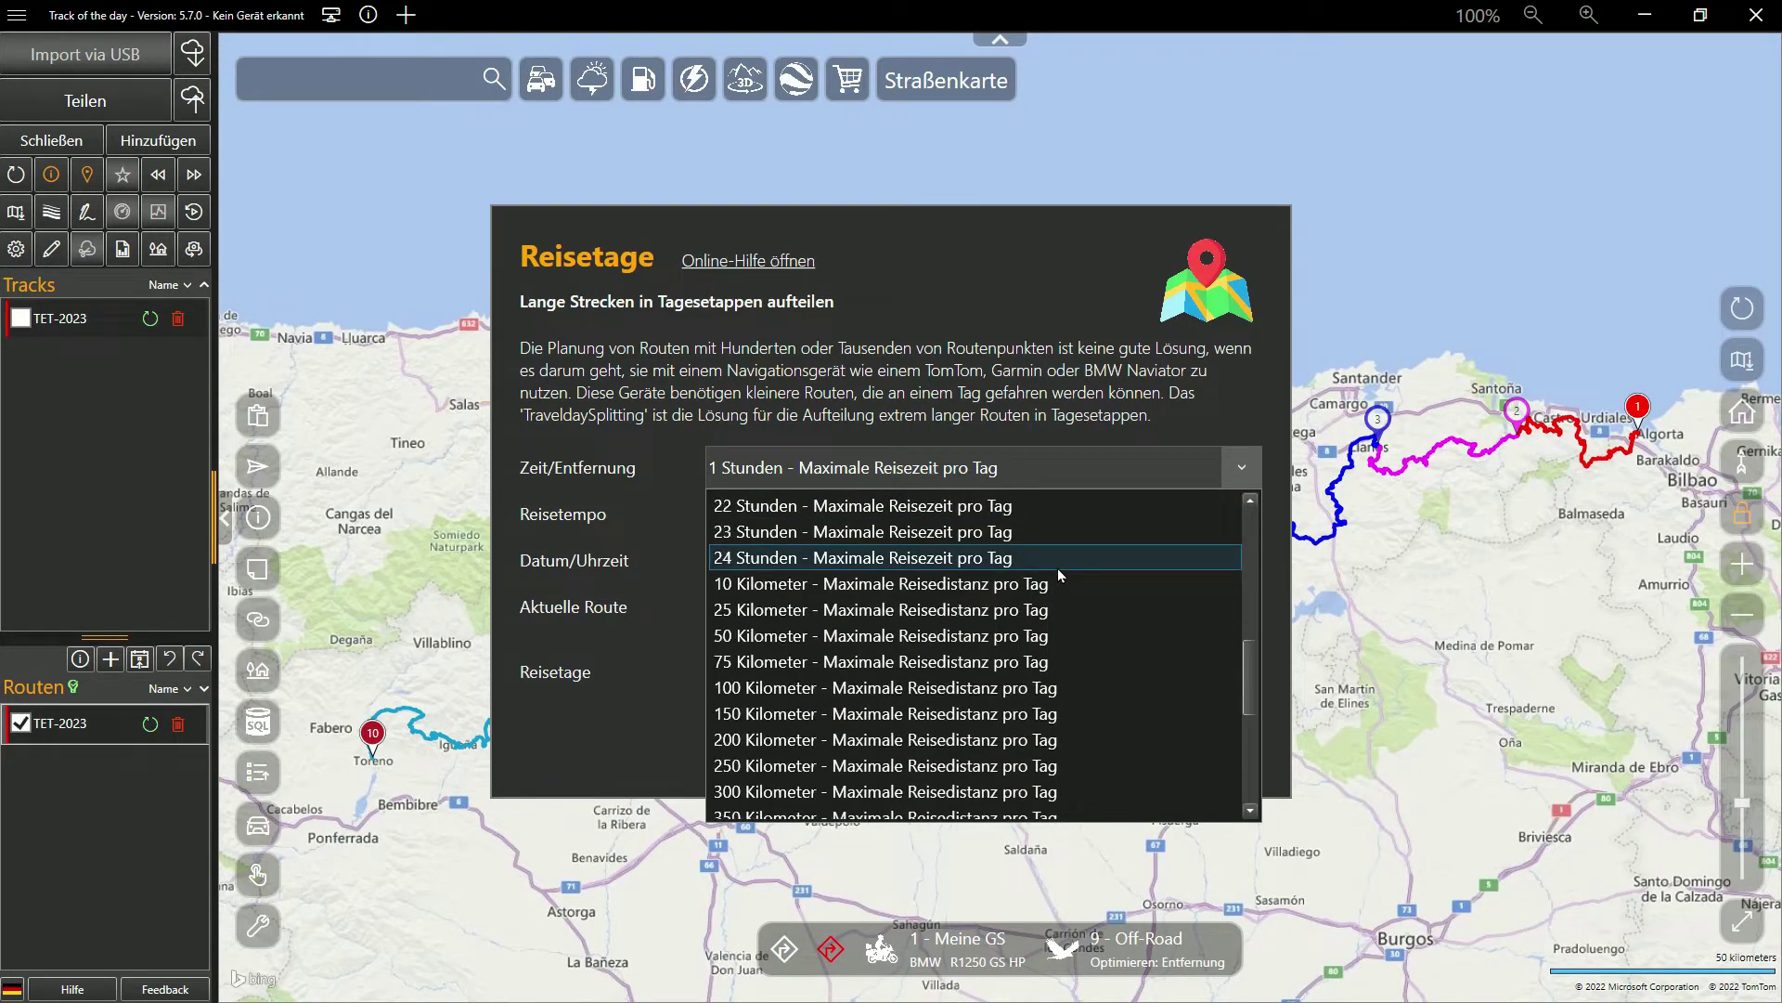
click(999, 661)
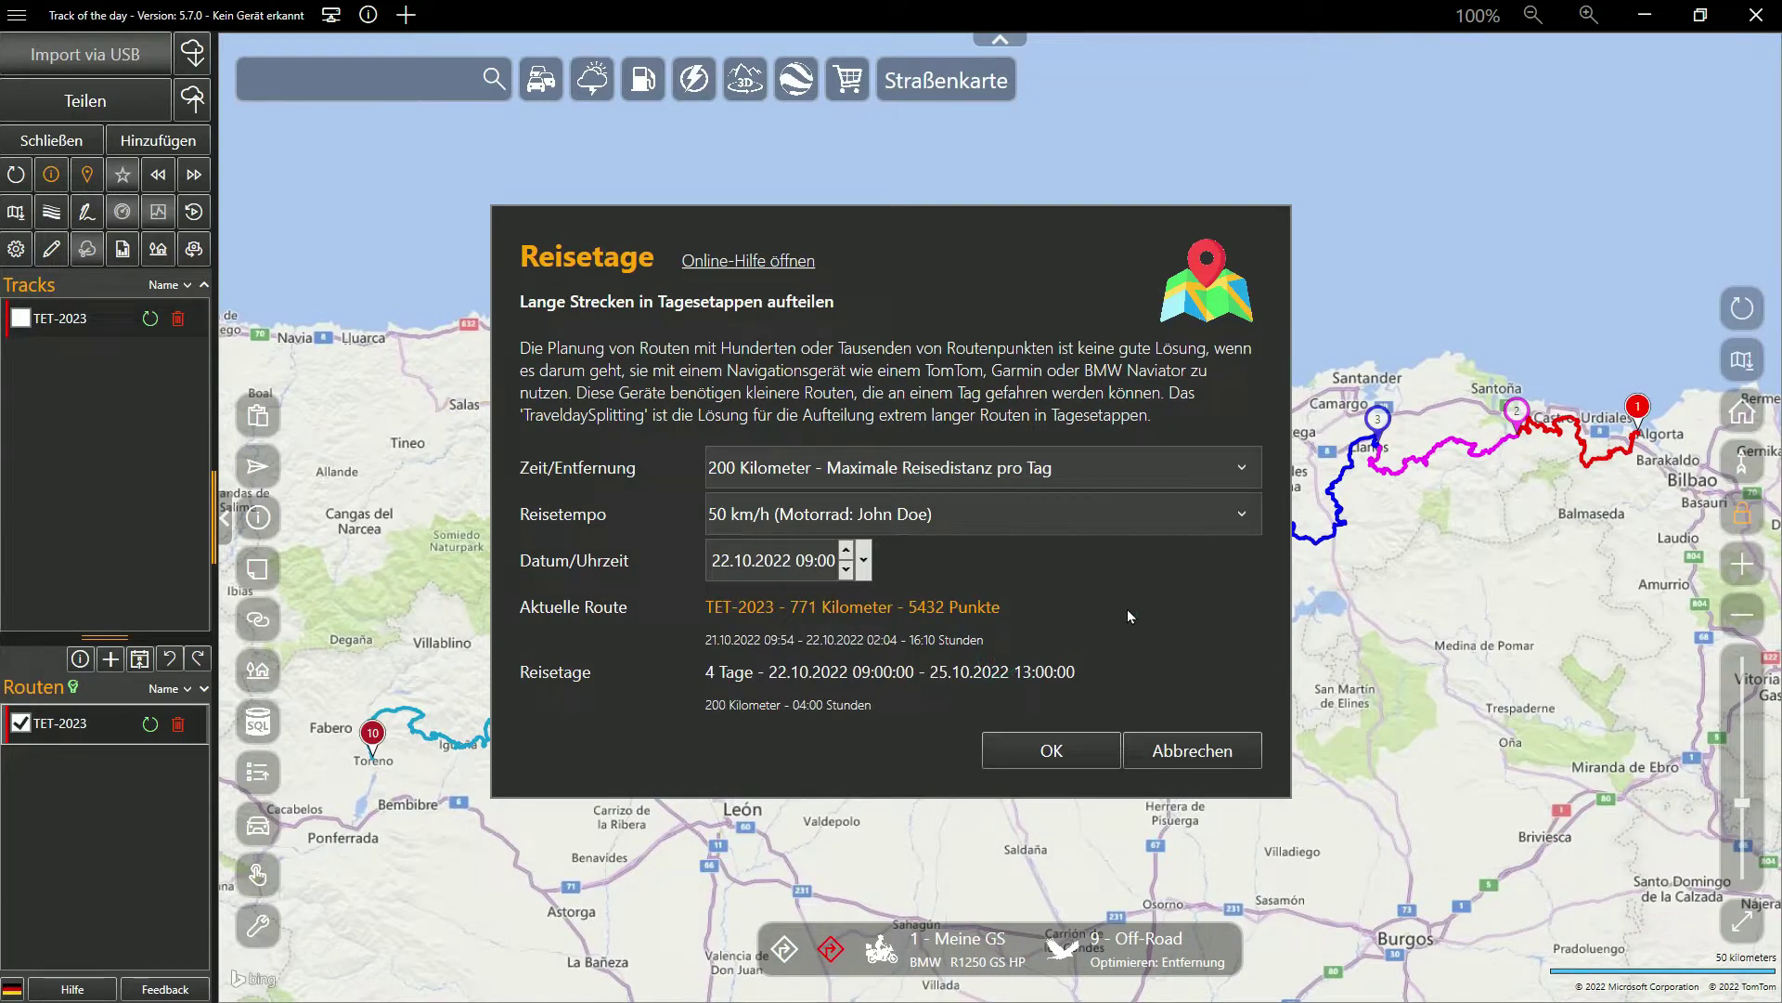
click(1132, 513)
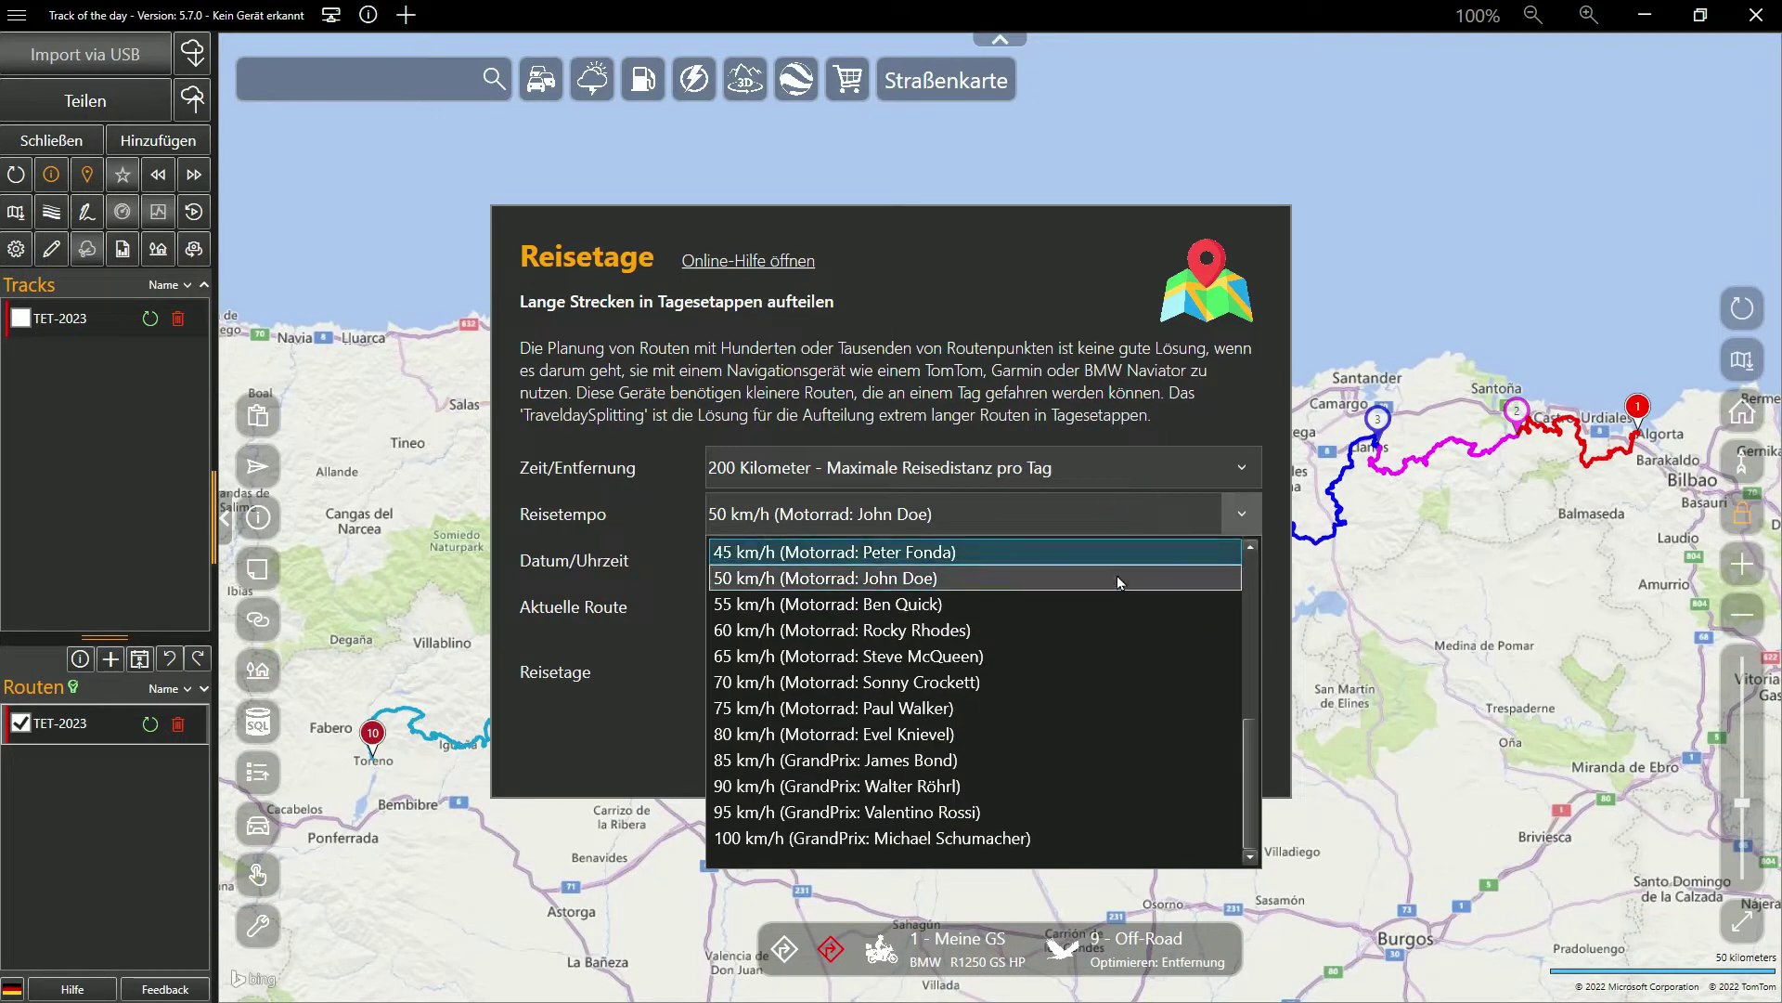
scroll(1117, 571, up, 1)
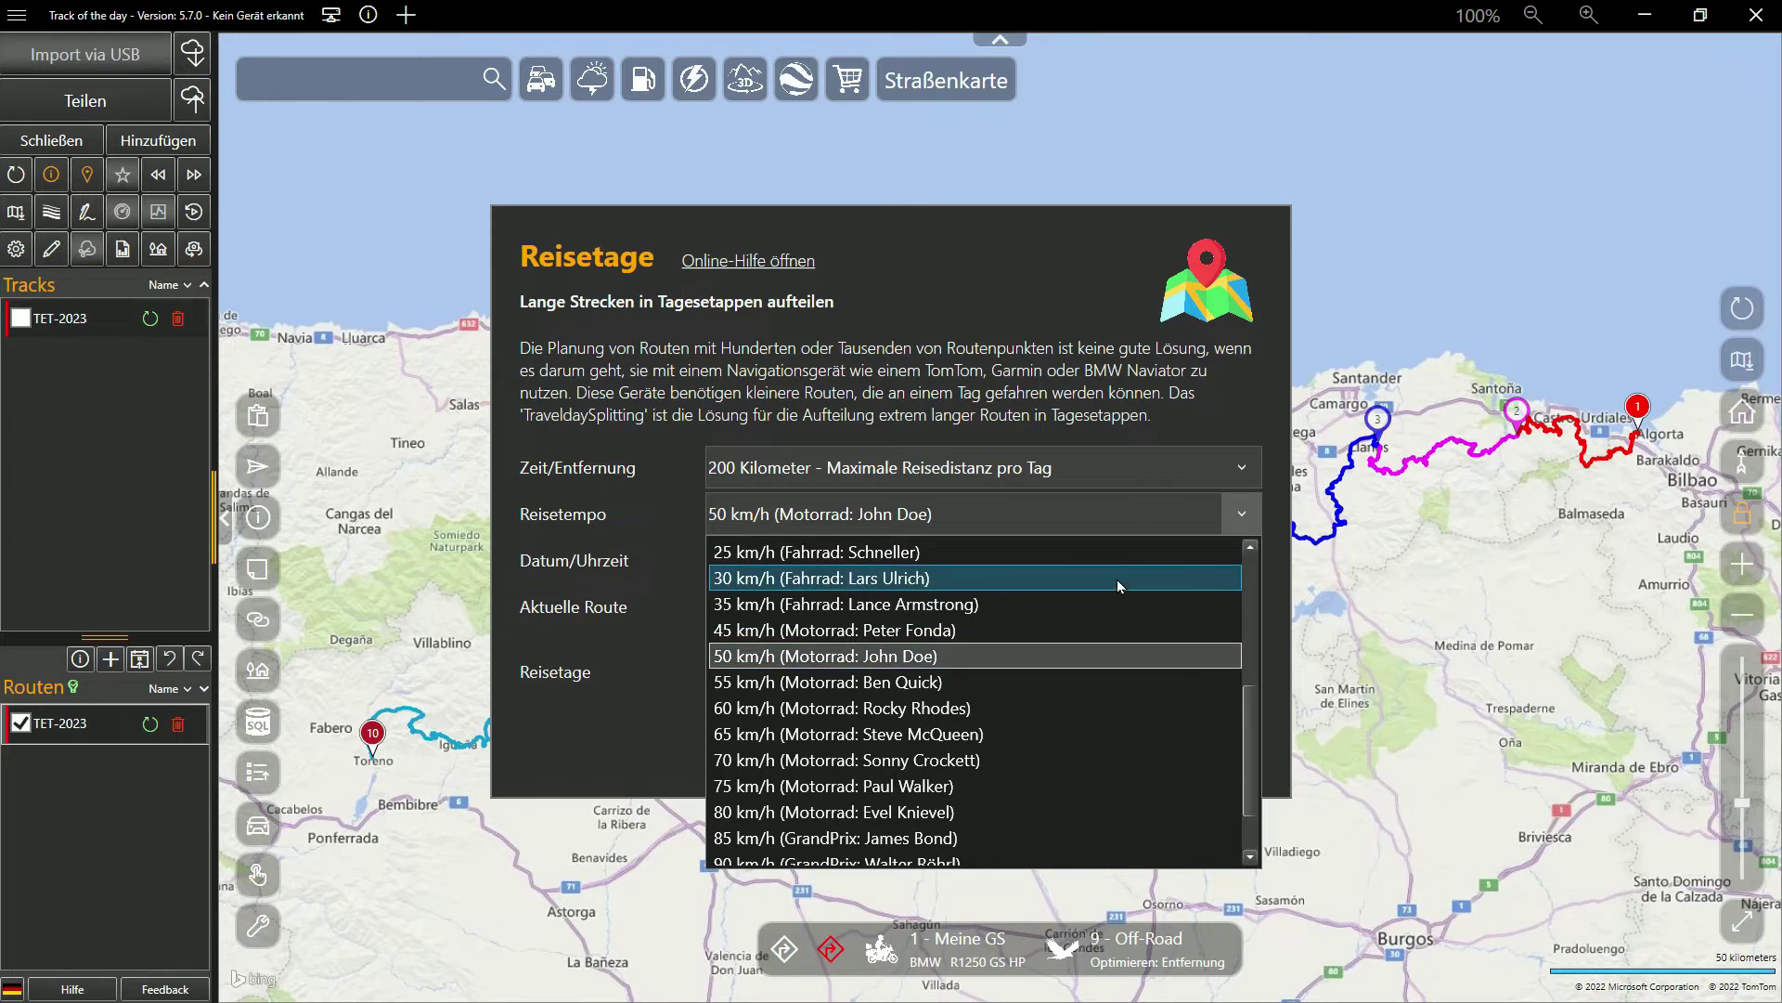
click(1062, 610)
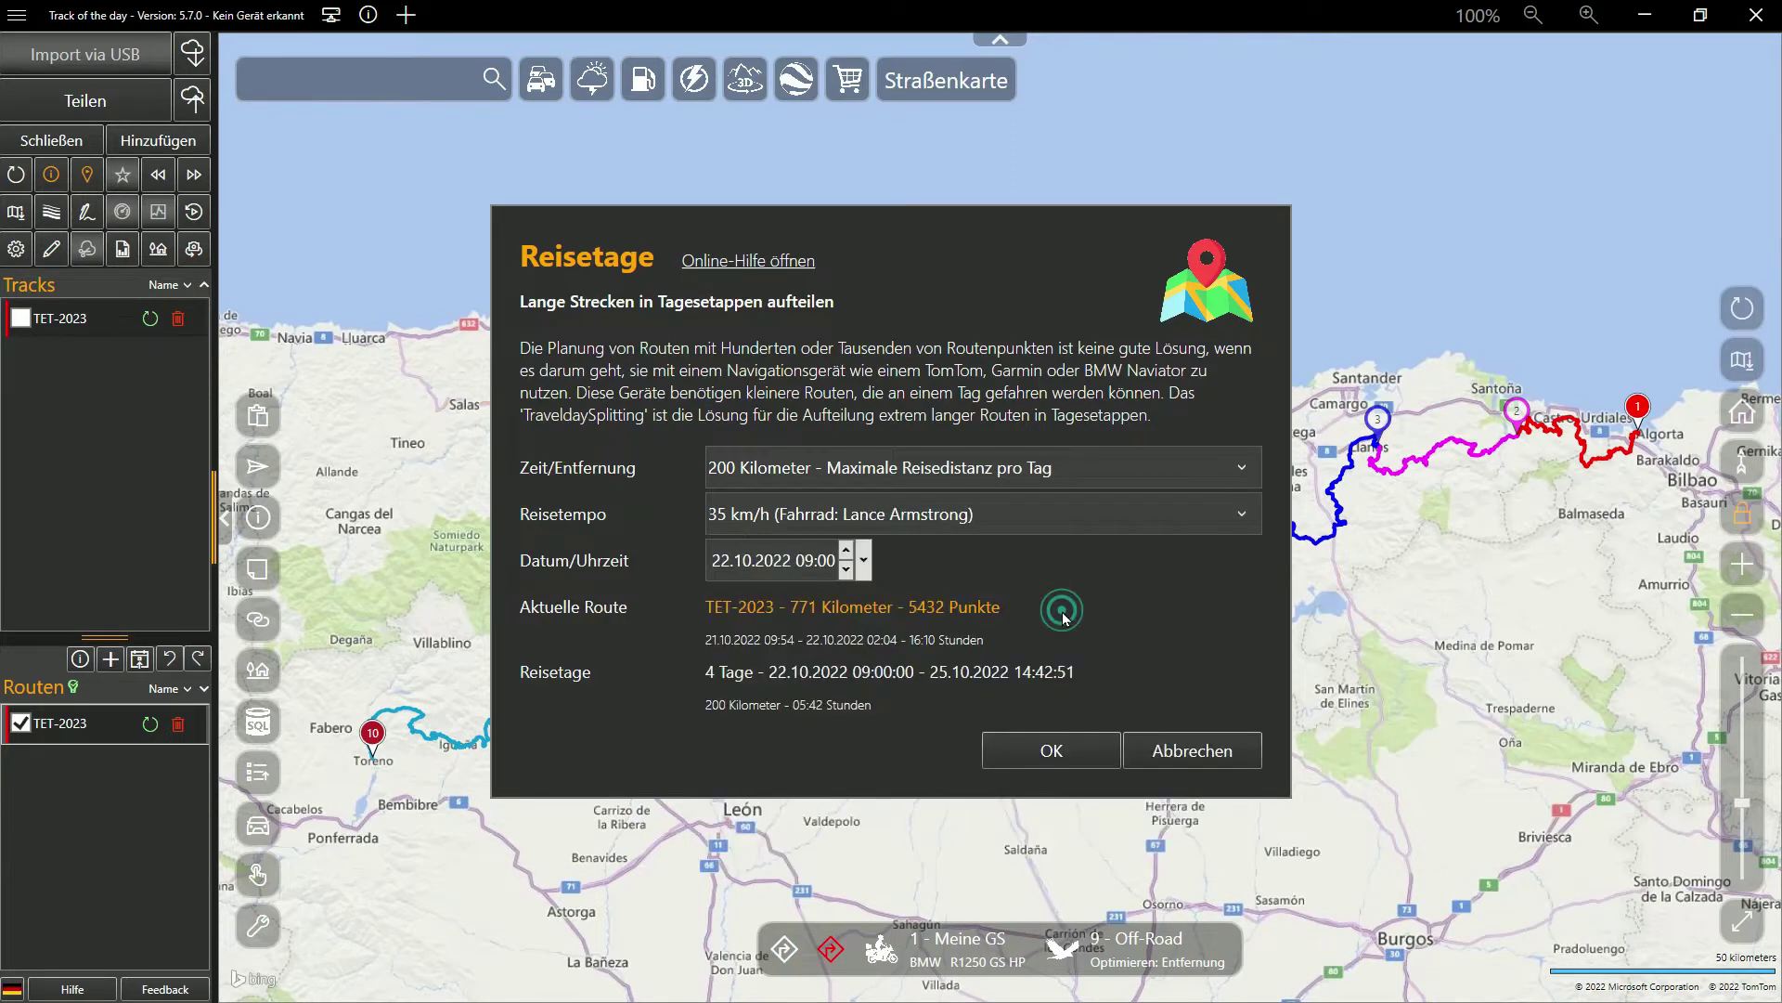
- Set start date 01.05.2023 and a 150 km daily limit, then confirm the six-day split
click(864, 560)
click(857, 600)
click(857, 599)
click(856, 599)
click(857, 600)
click(856, 600)
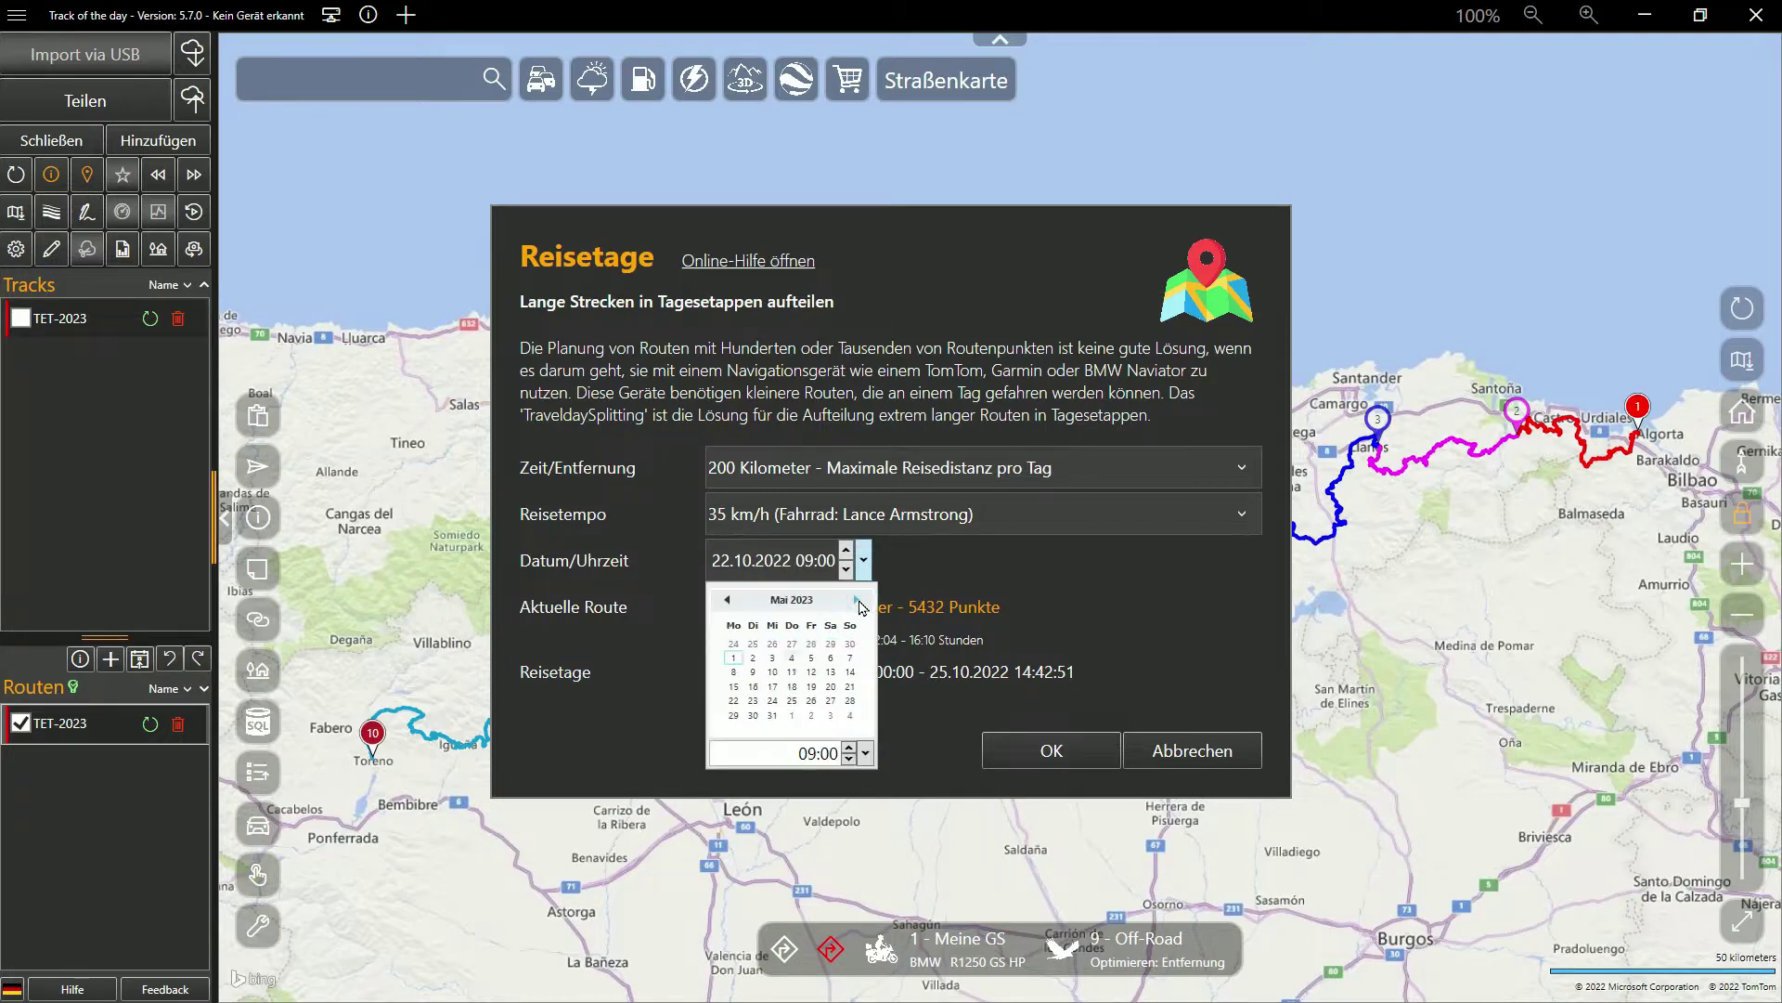
click(733, 657)
click(1181, 481)
scroll(1188, 586, up, 1)
click(1207, 497)
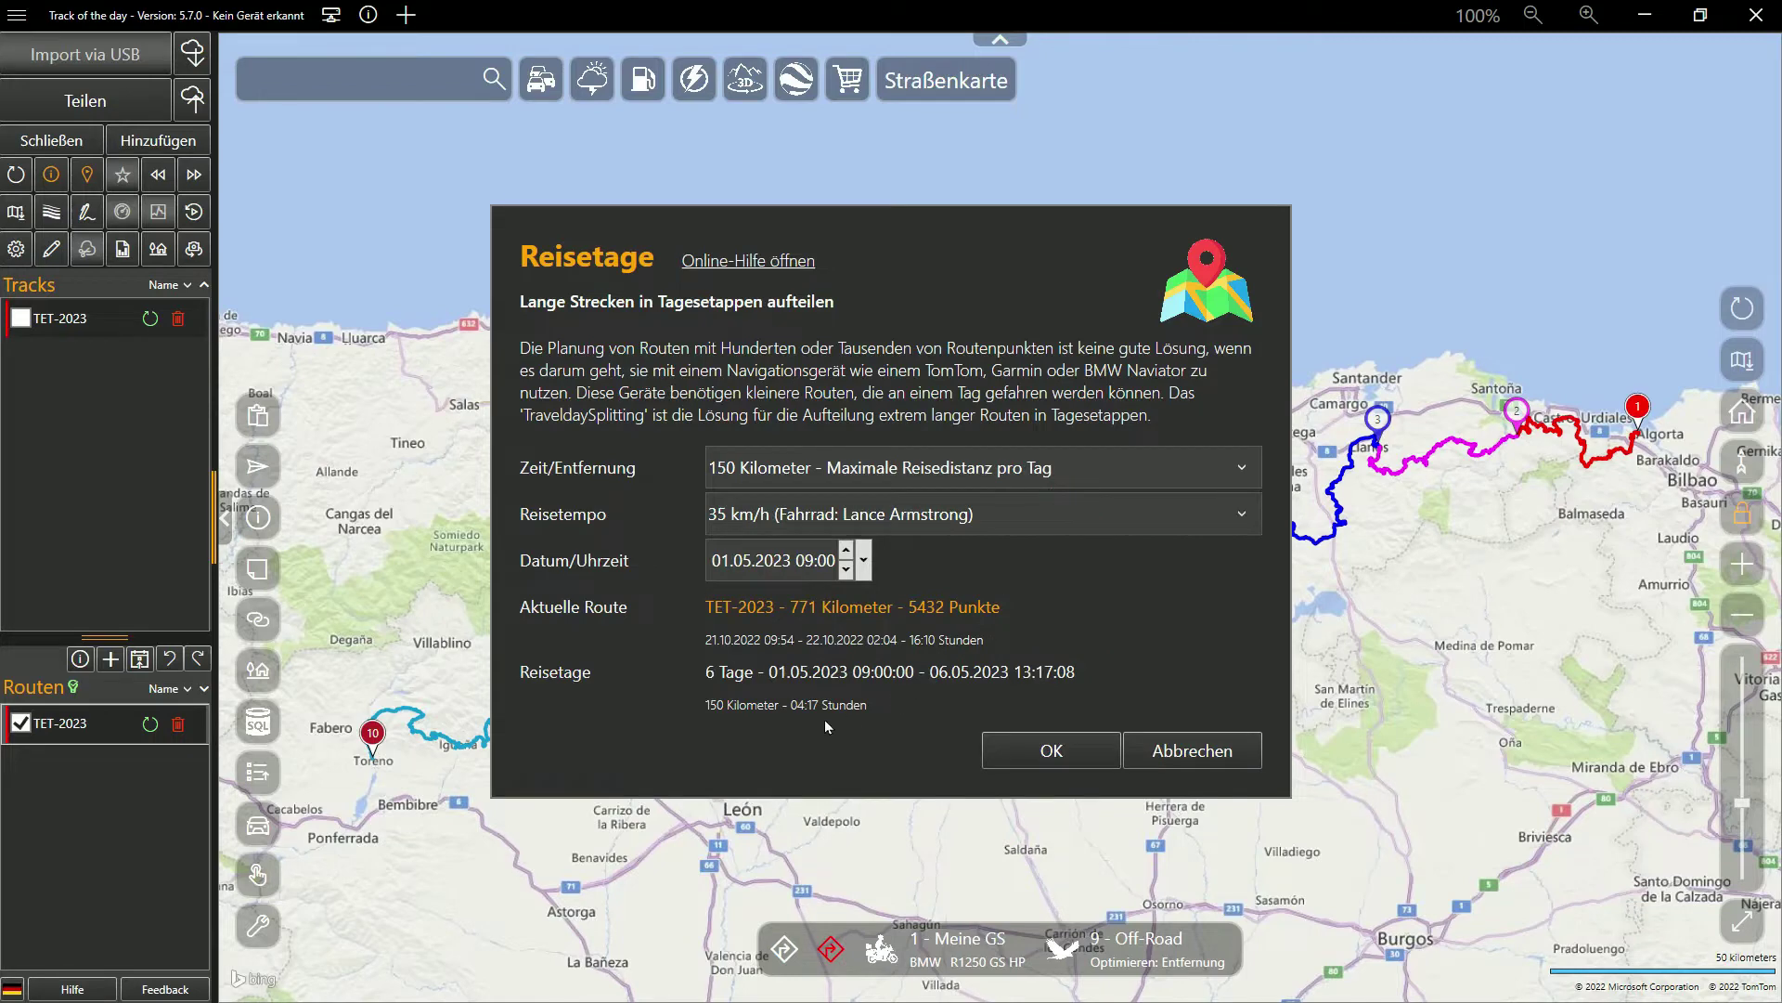
click(1042, 743)
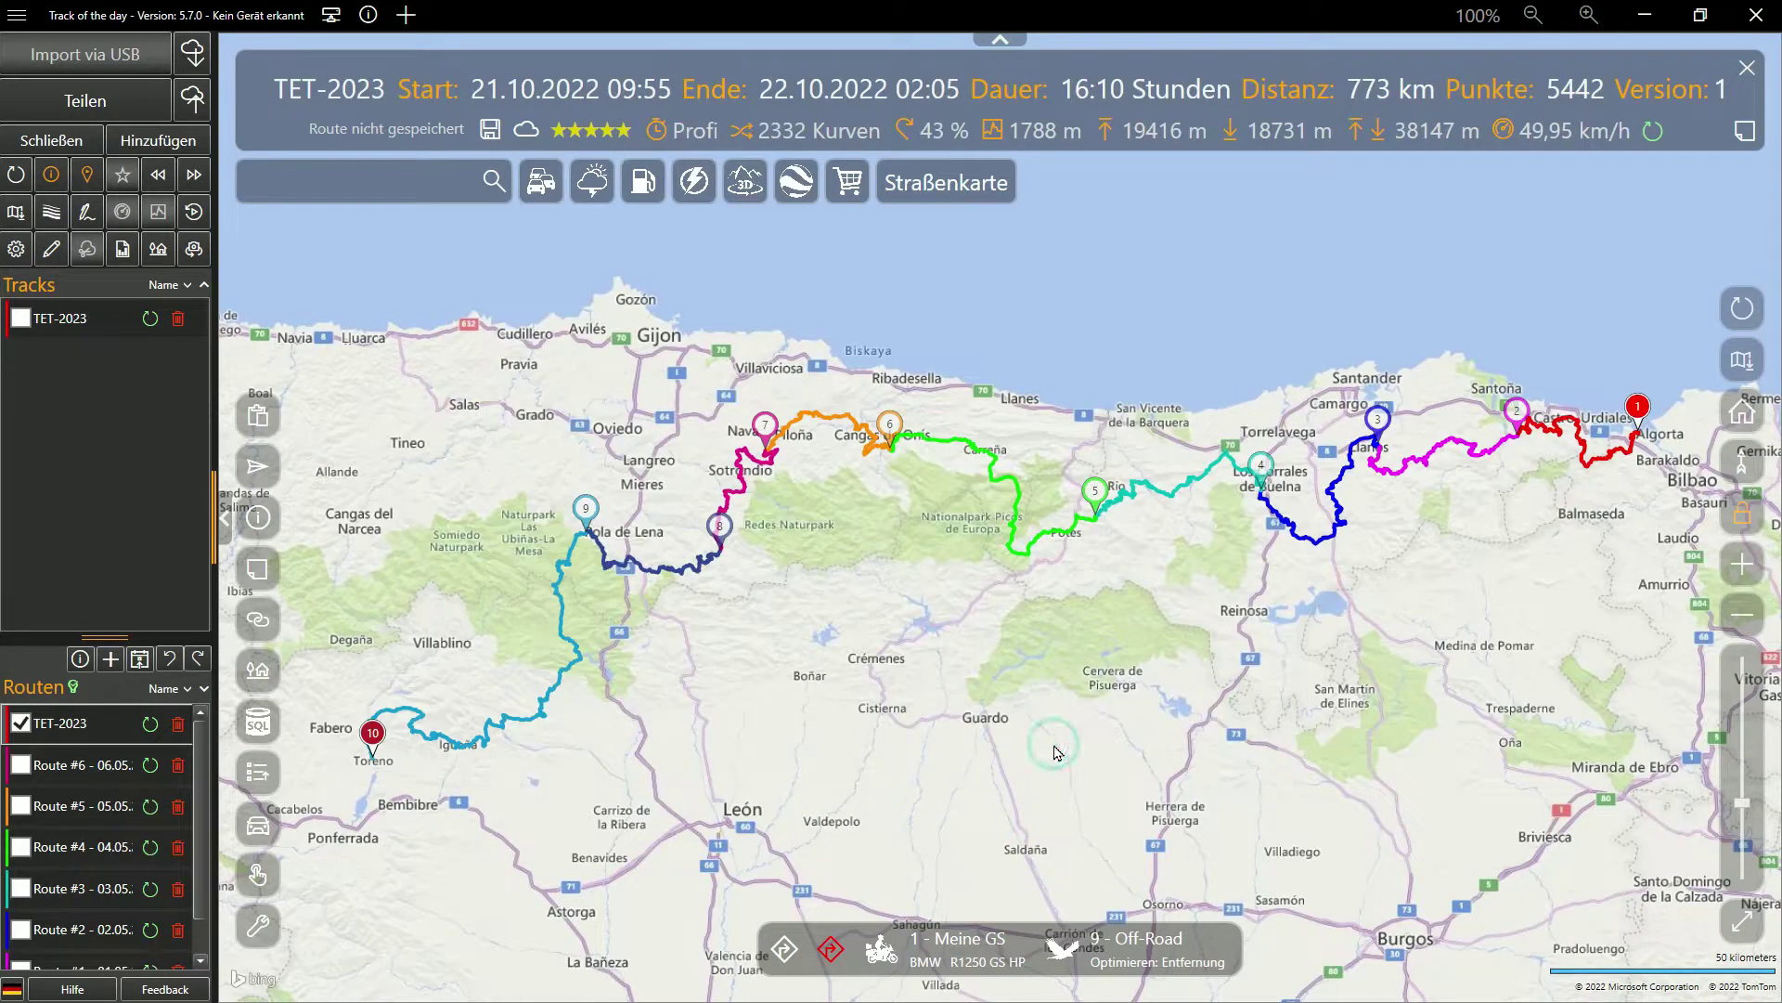
- Enlarge the route list, sort Route #1 first, and show Route #1's full overview
drag(214, 618, 205, 493)
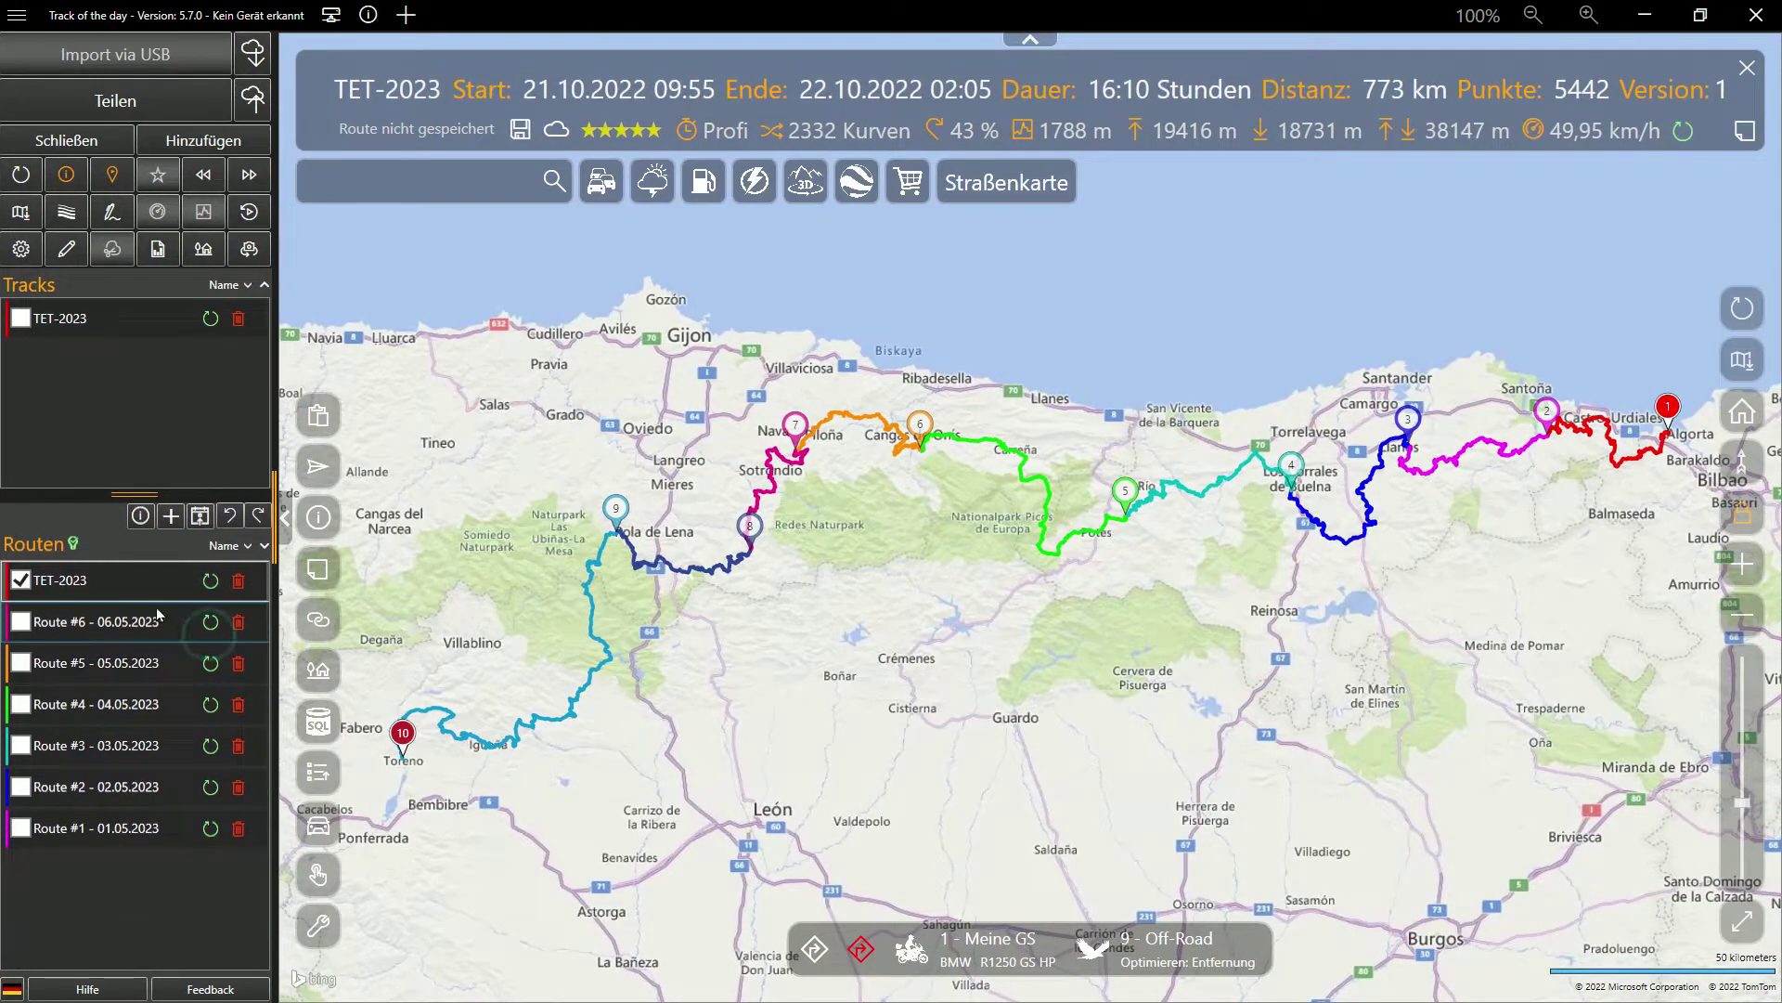
click(263, 550)
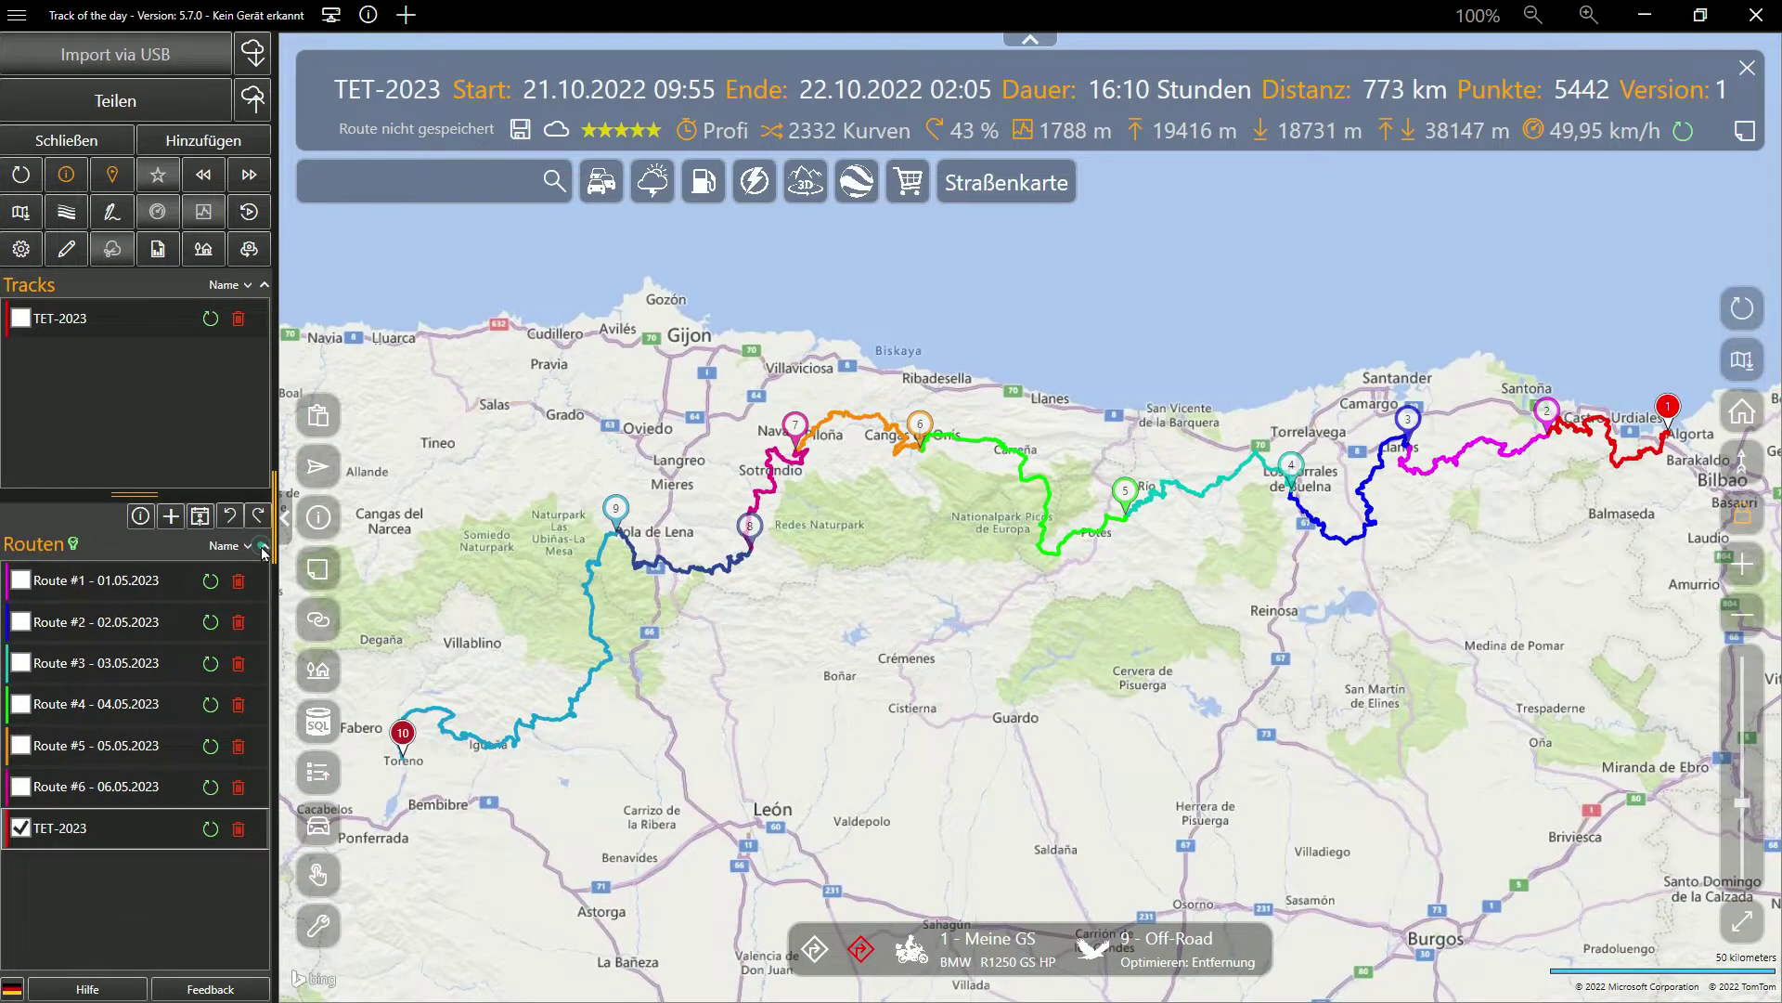
click(177, 585)
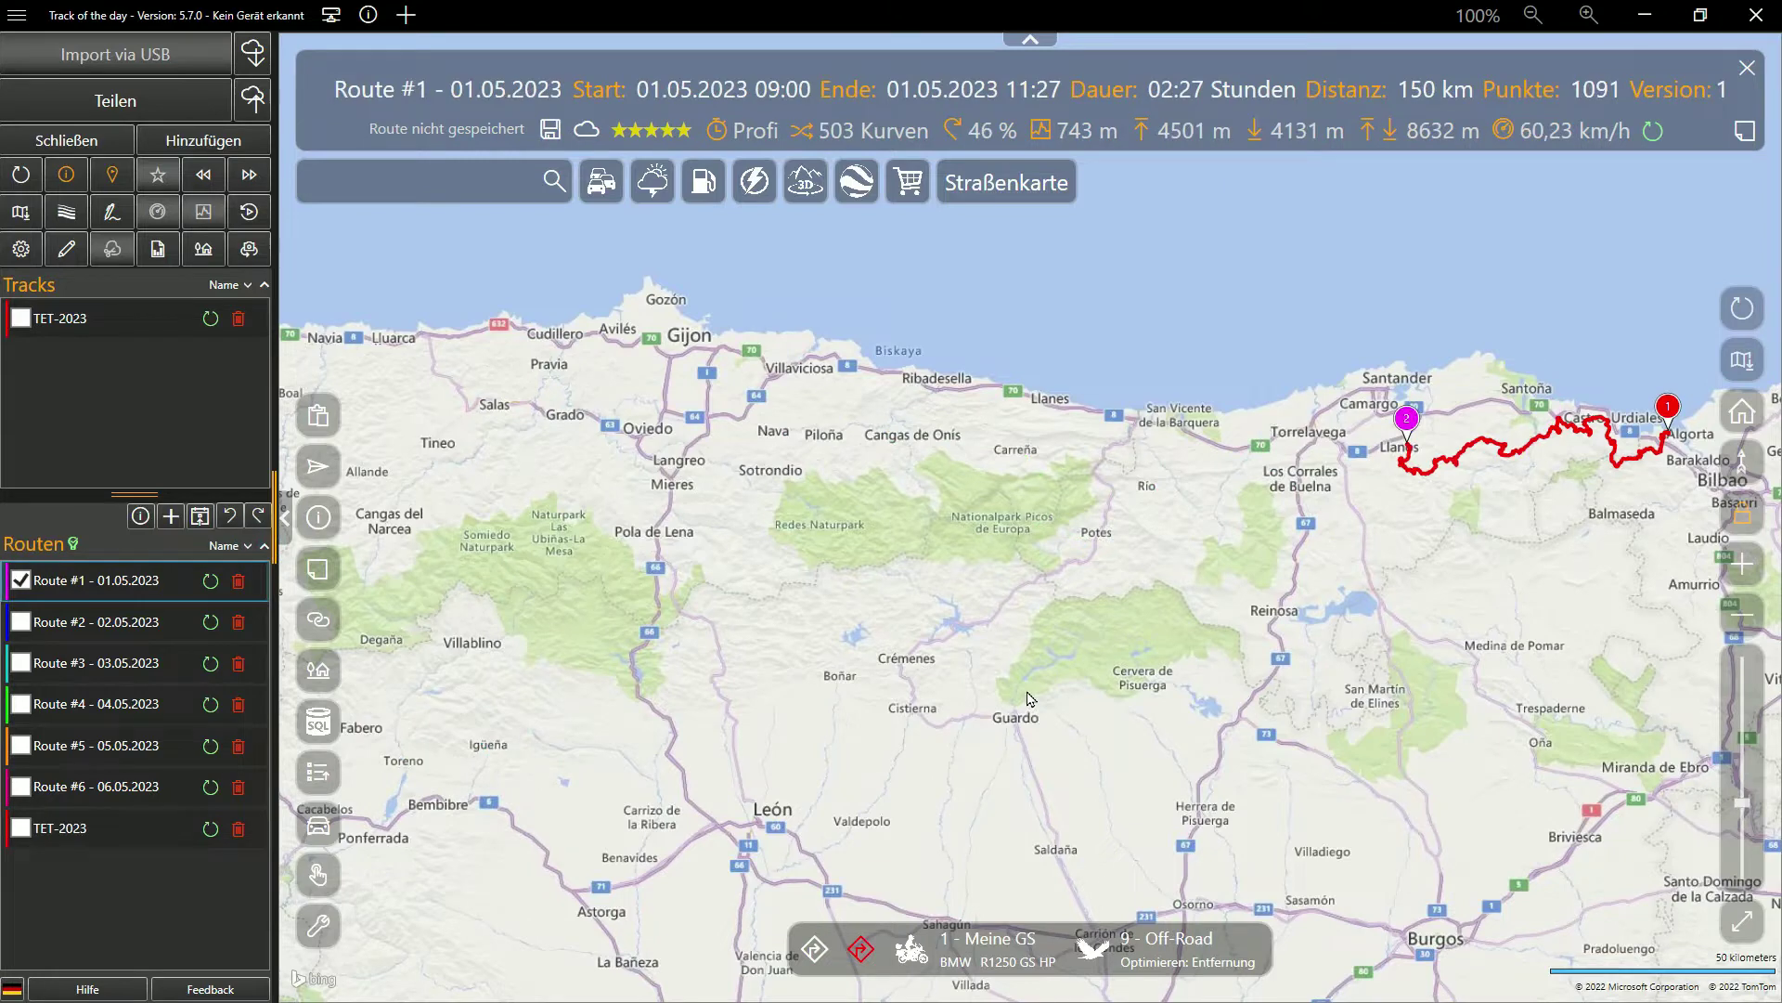
right_click(1027, 699)
click(1088, 722)
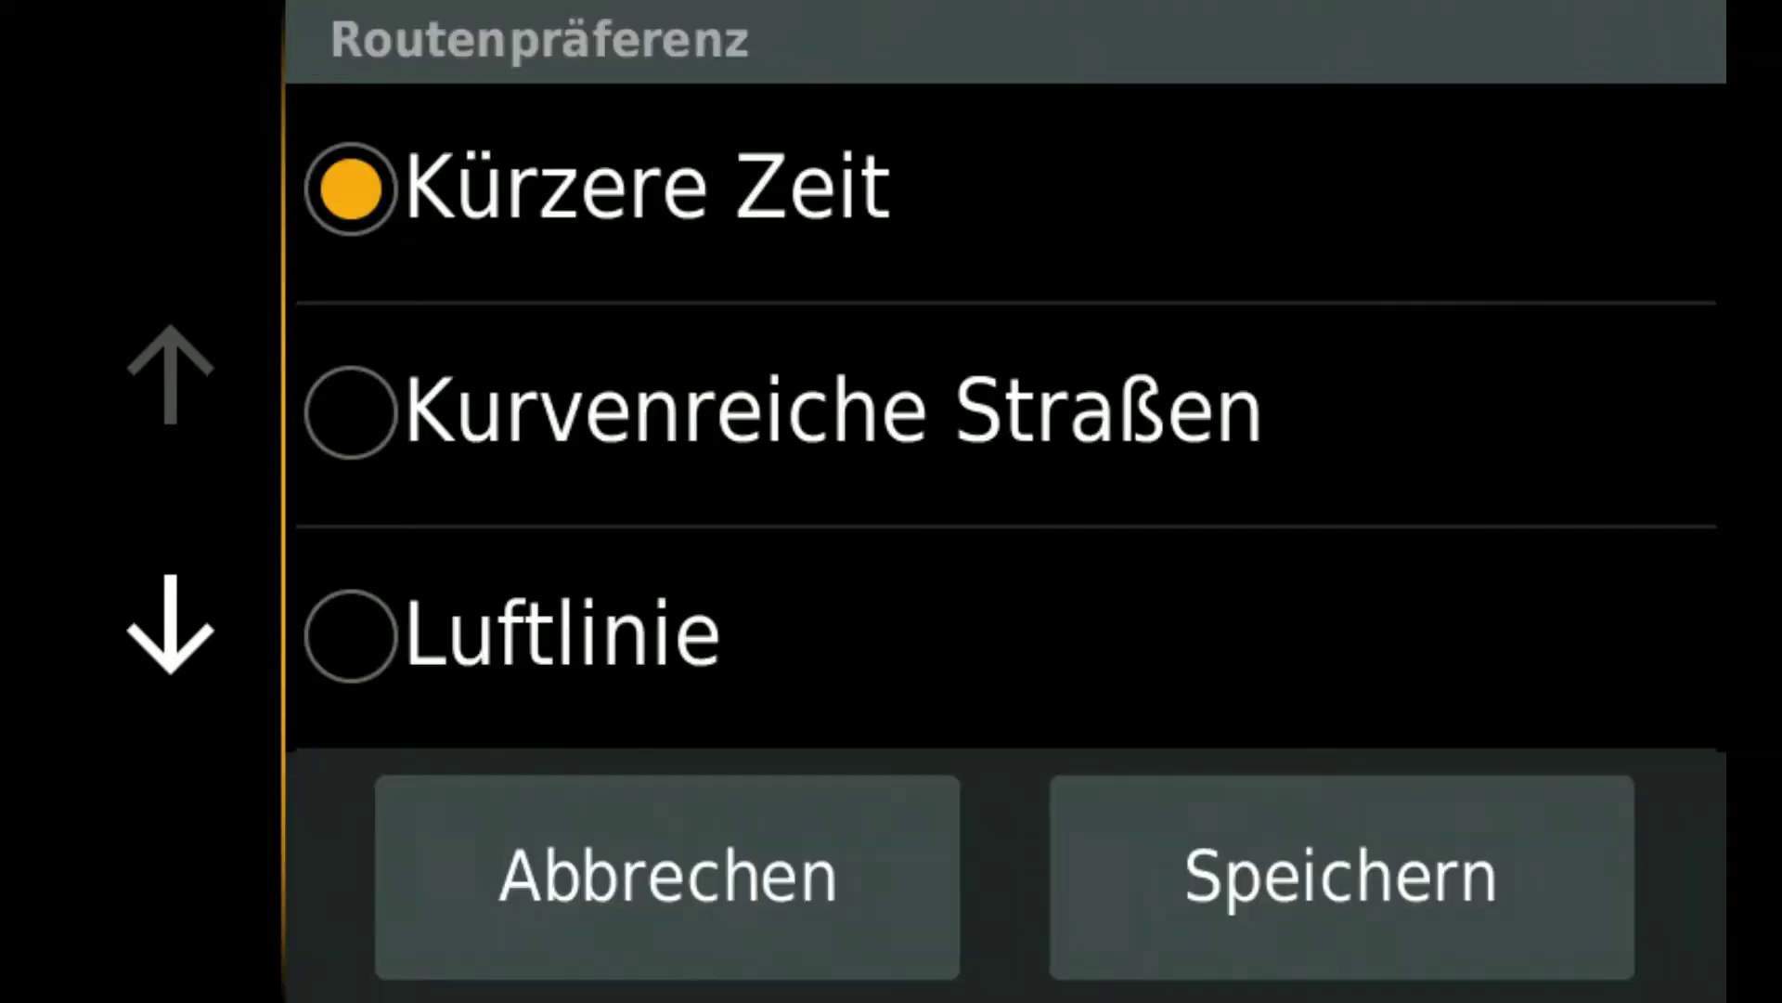
- Set the route preference to Luftlinie and save it
click(350, 411)
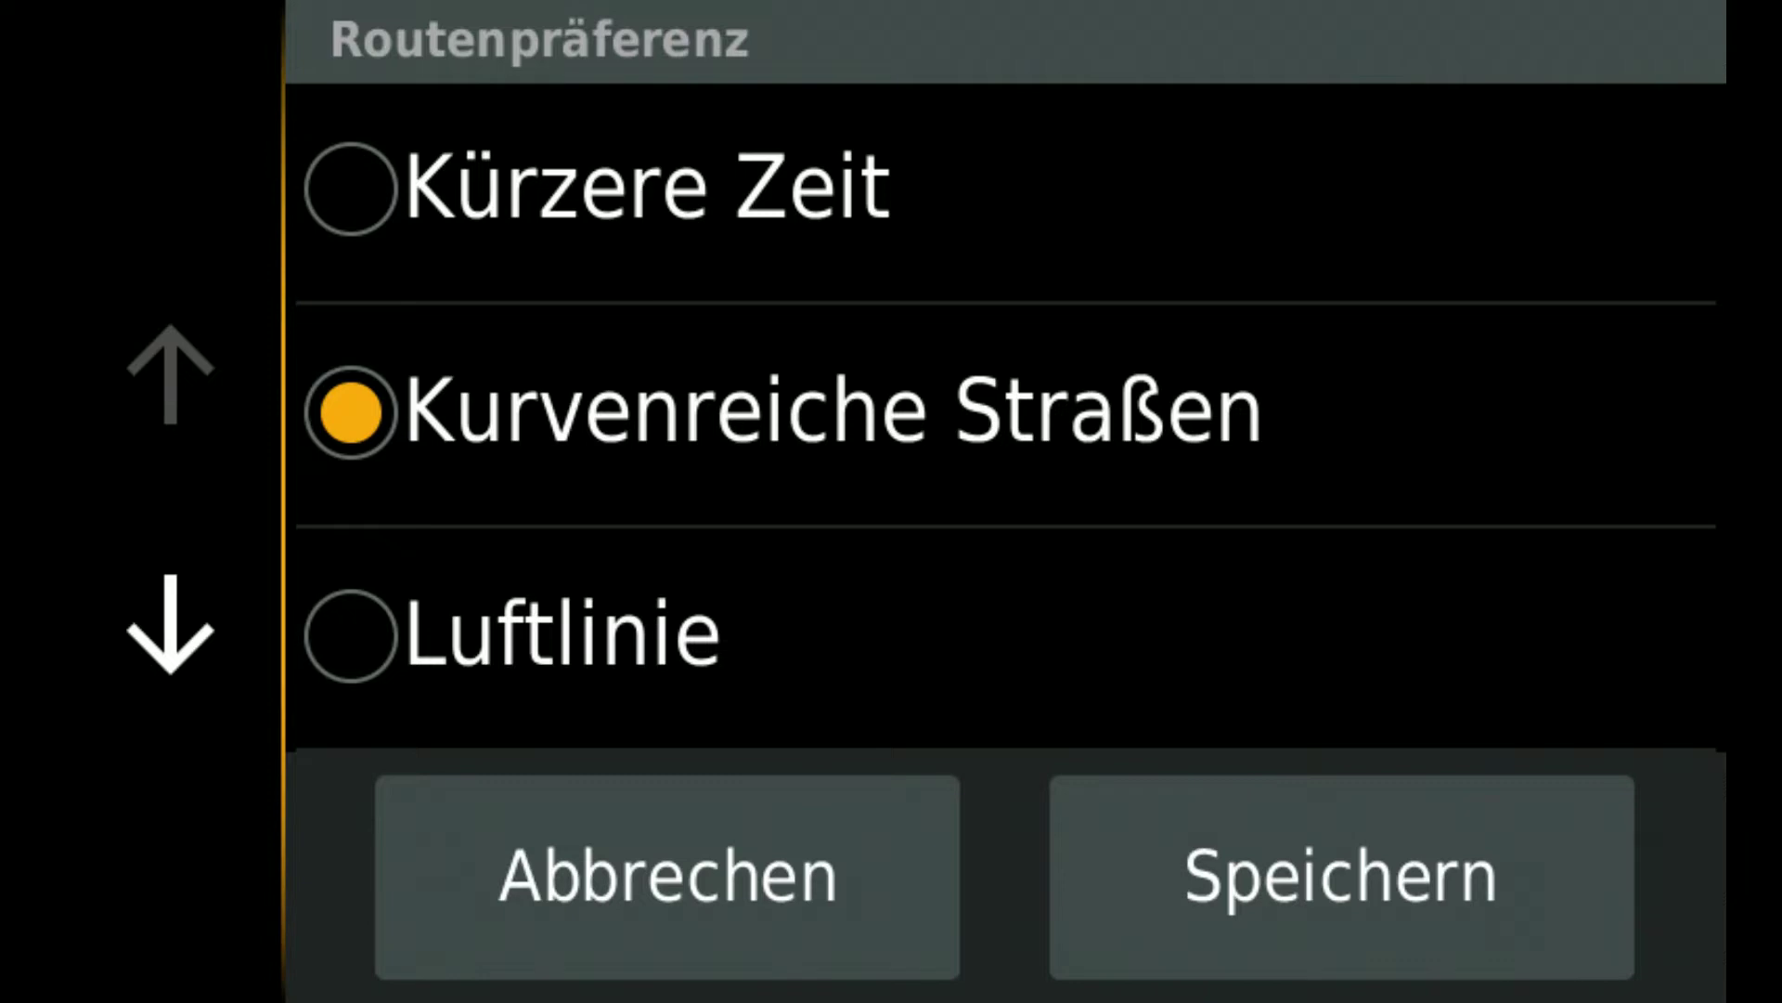
click(350, 635)
click(1341, 876)
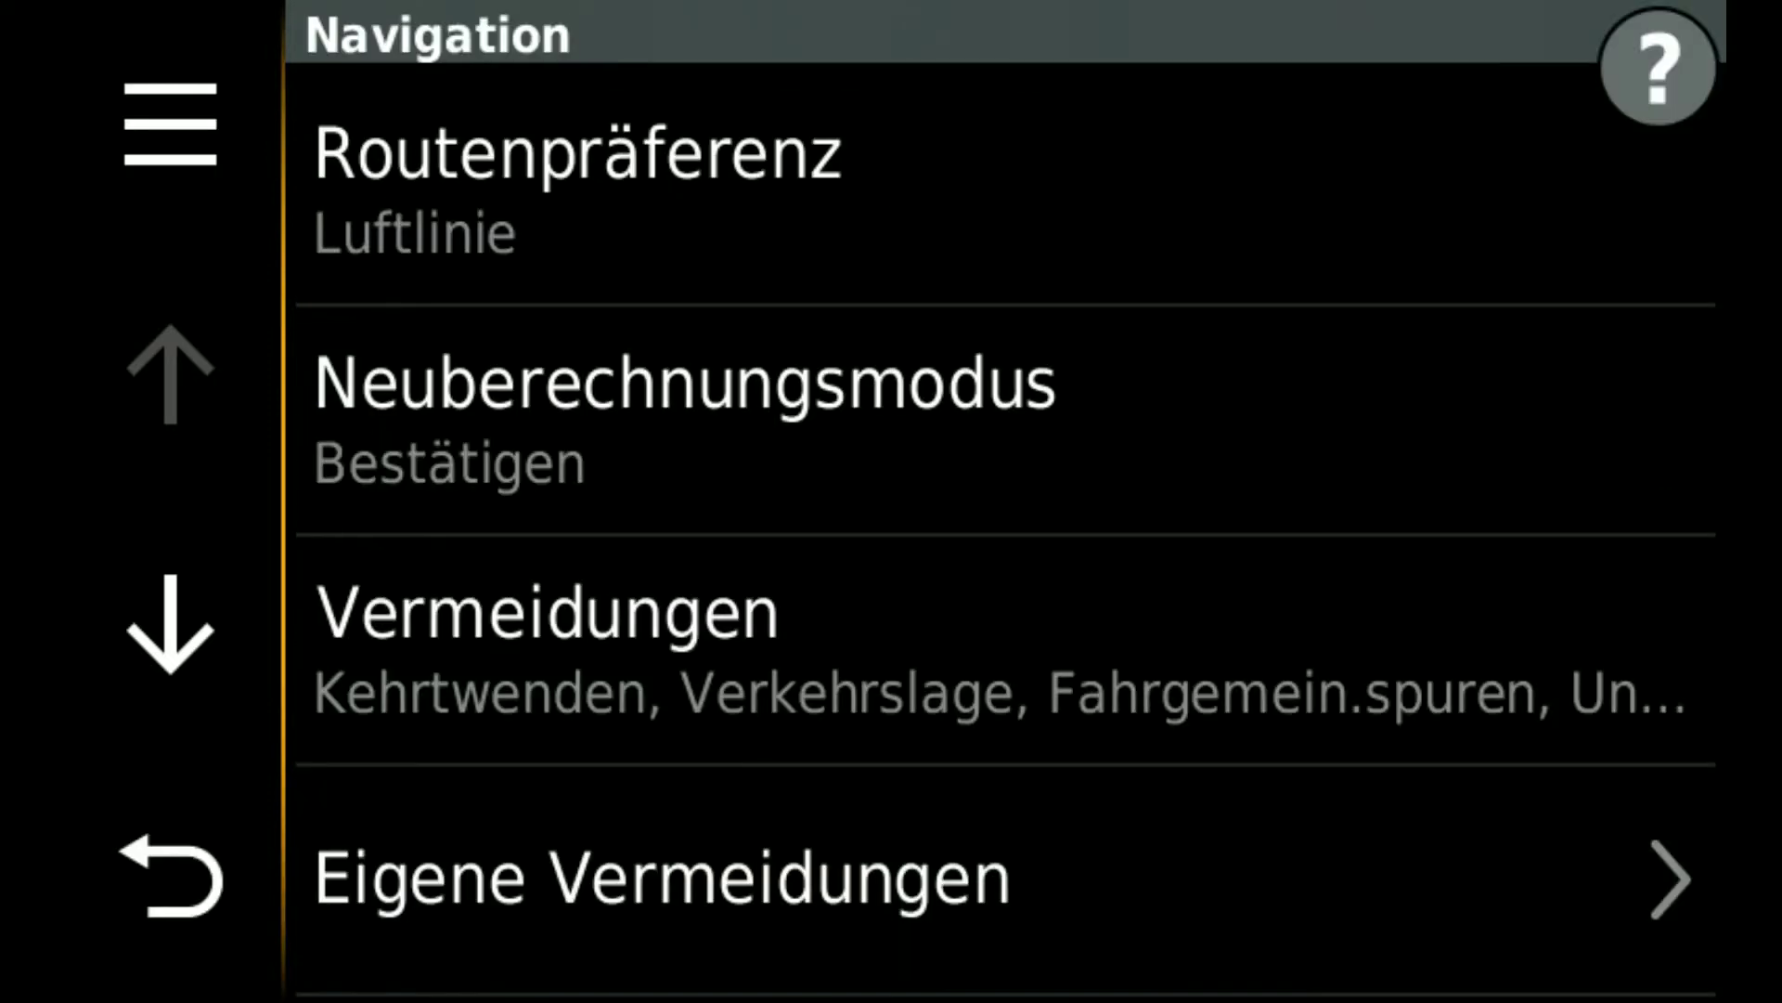
- Set recalculation to Aus, stop avoiding unpaved roads, and turn off automatic waypoint skipping
click(685, 411)
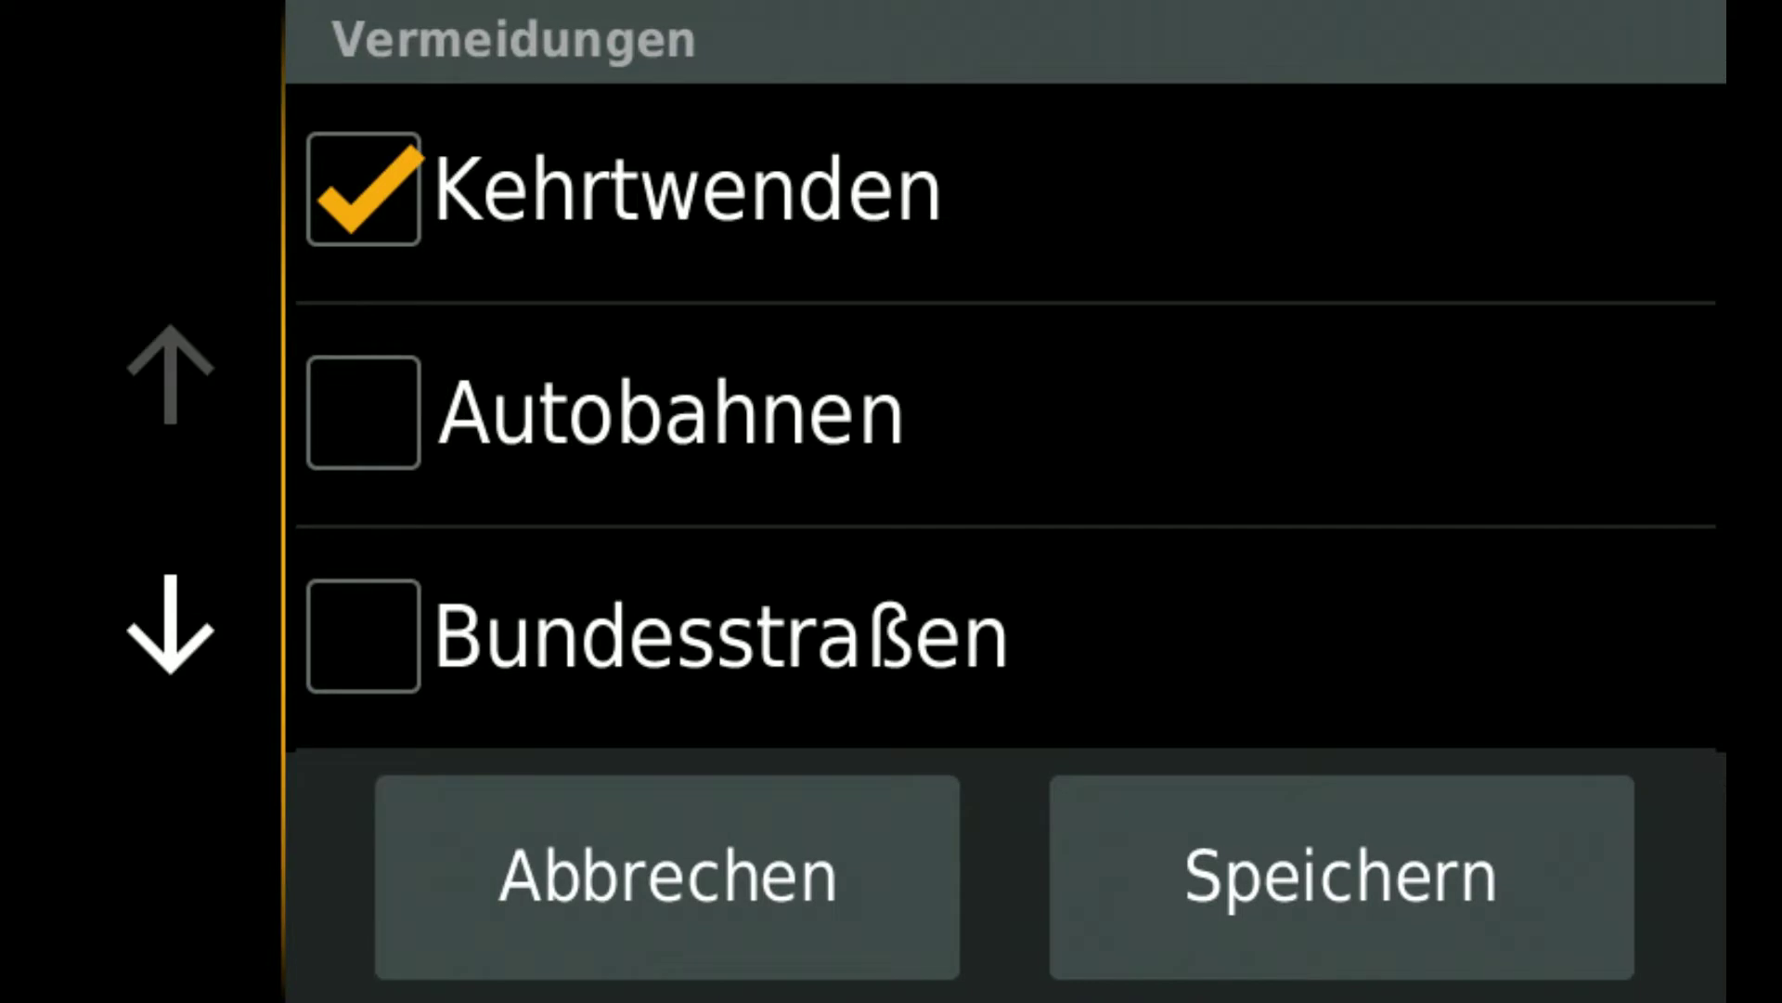
click(170, 624)
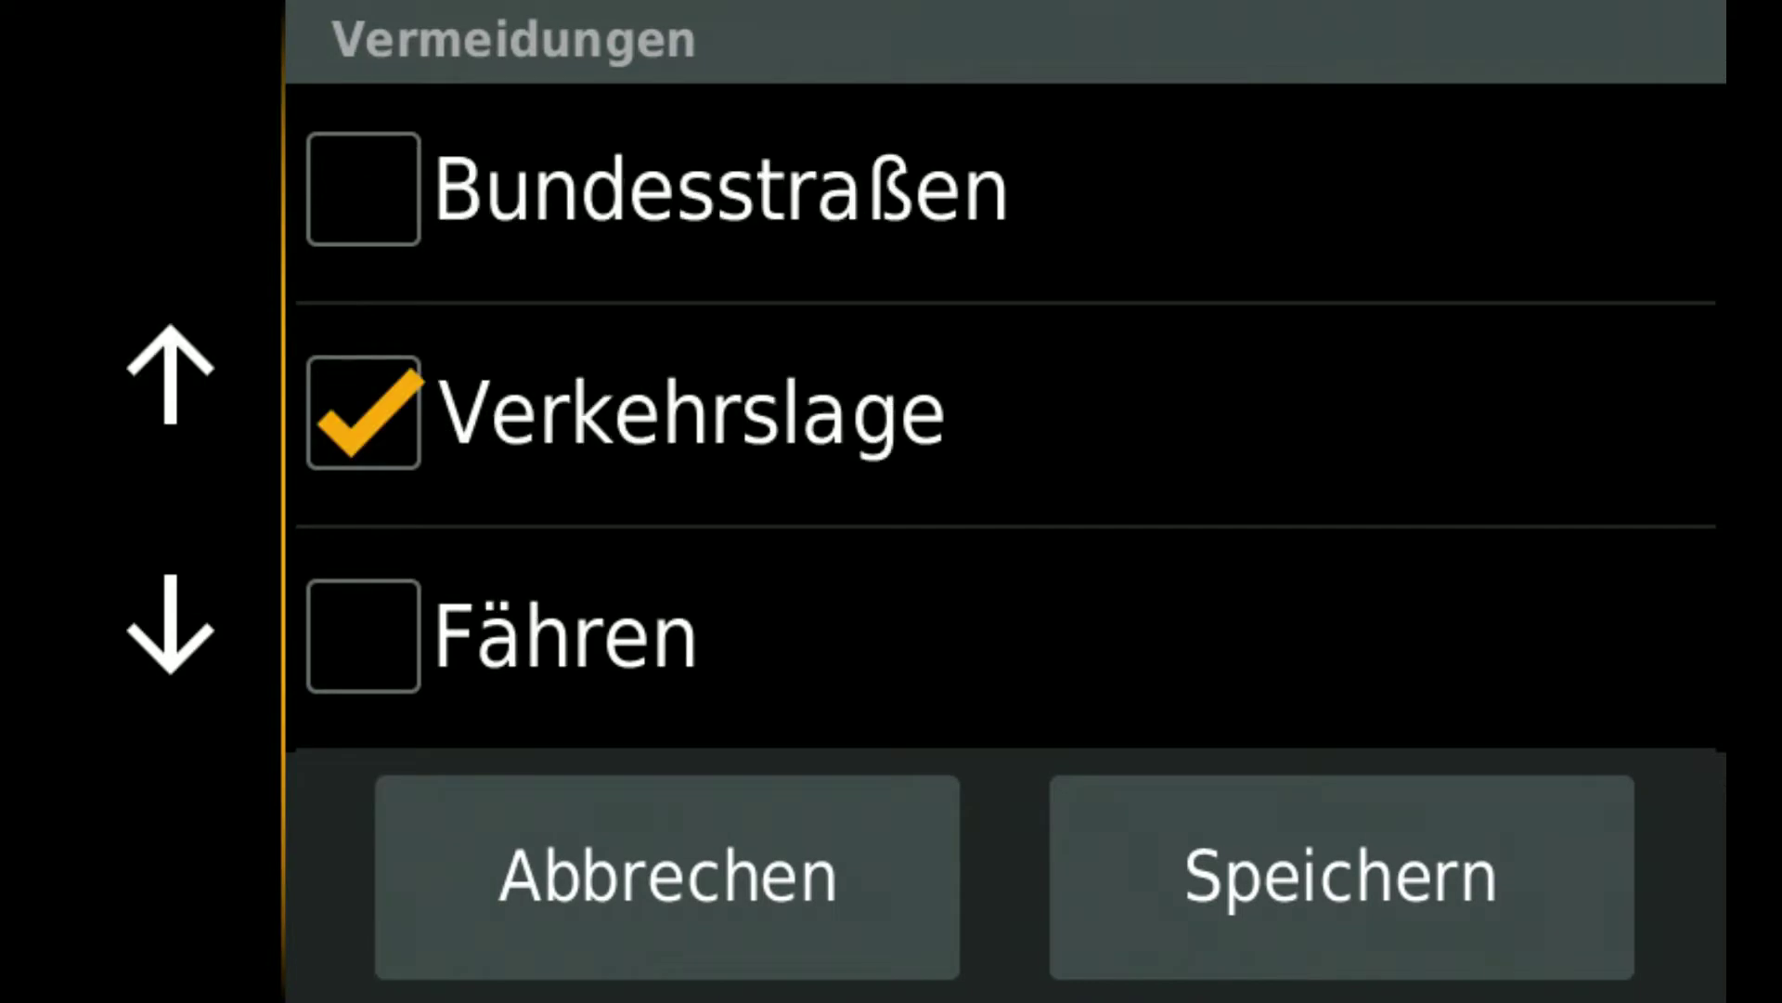
click(169, 624)
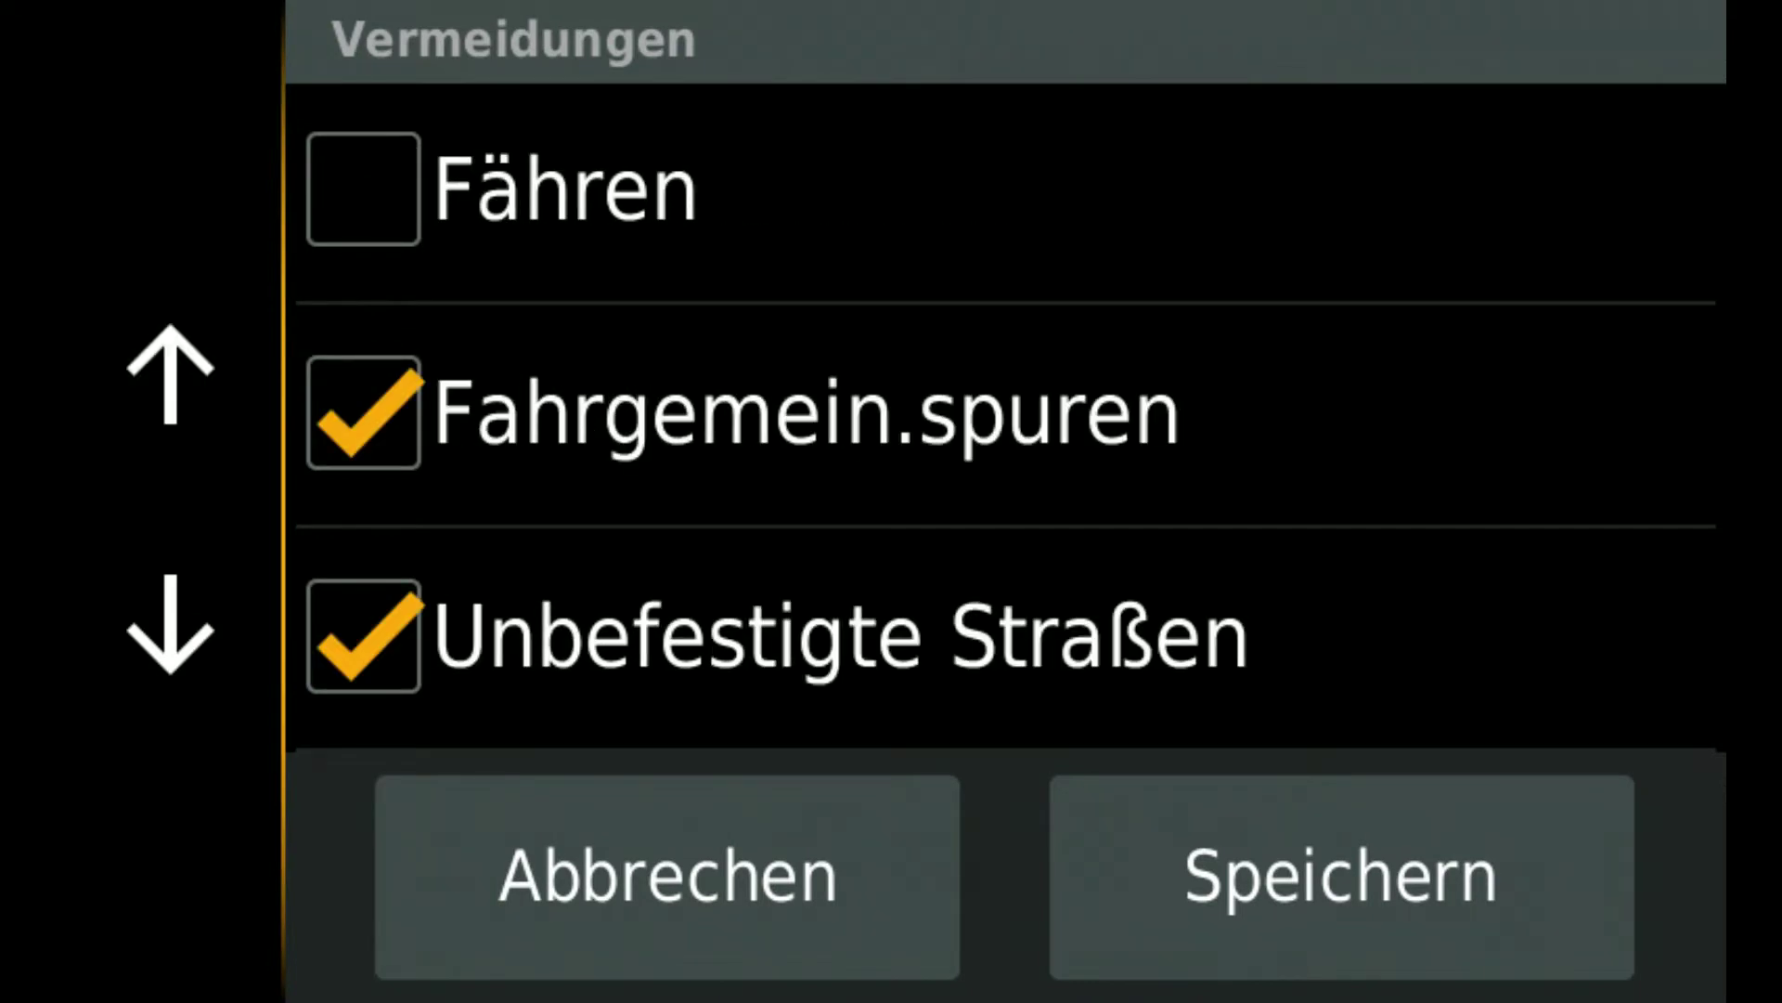
click(363, 636)
click(1342, 876)
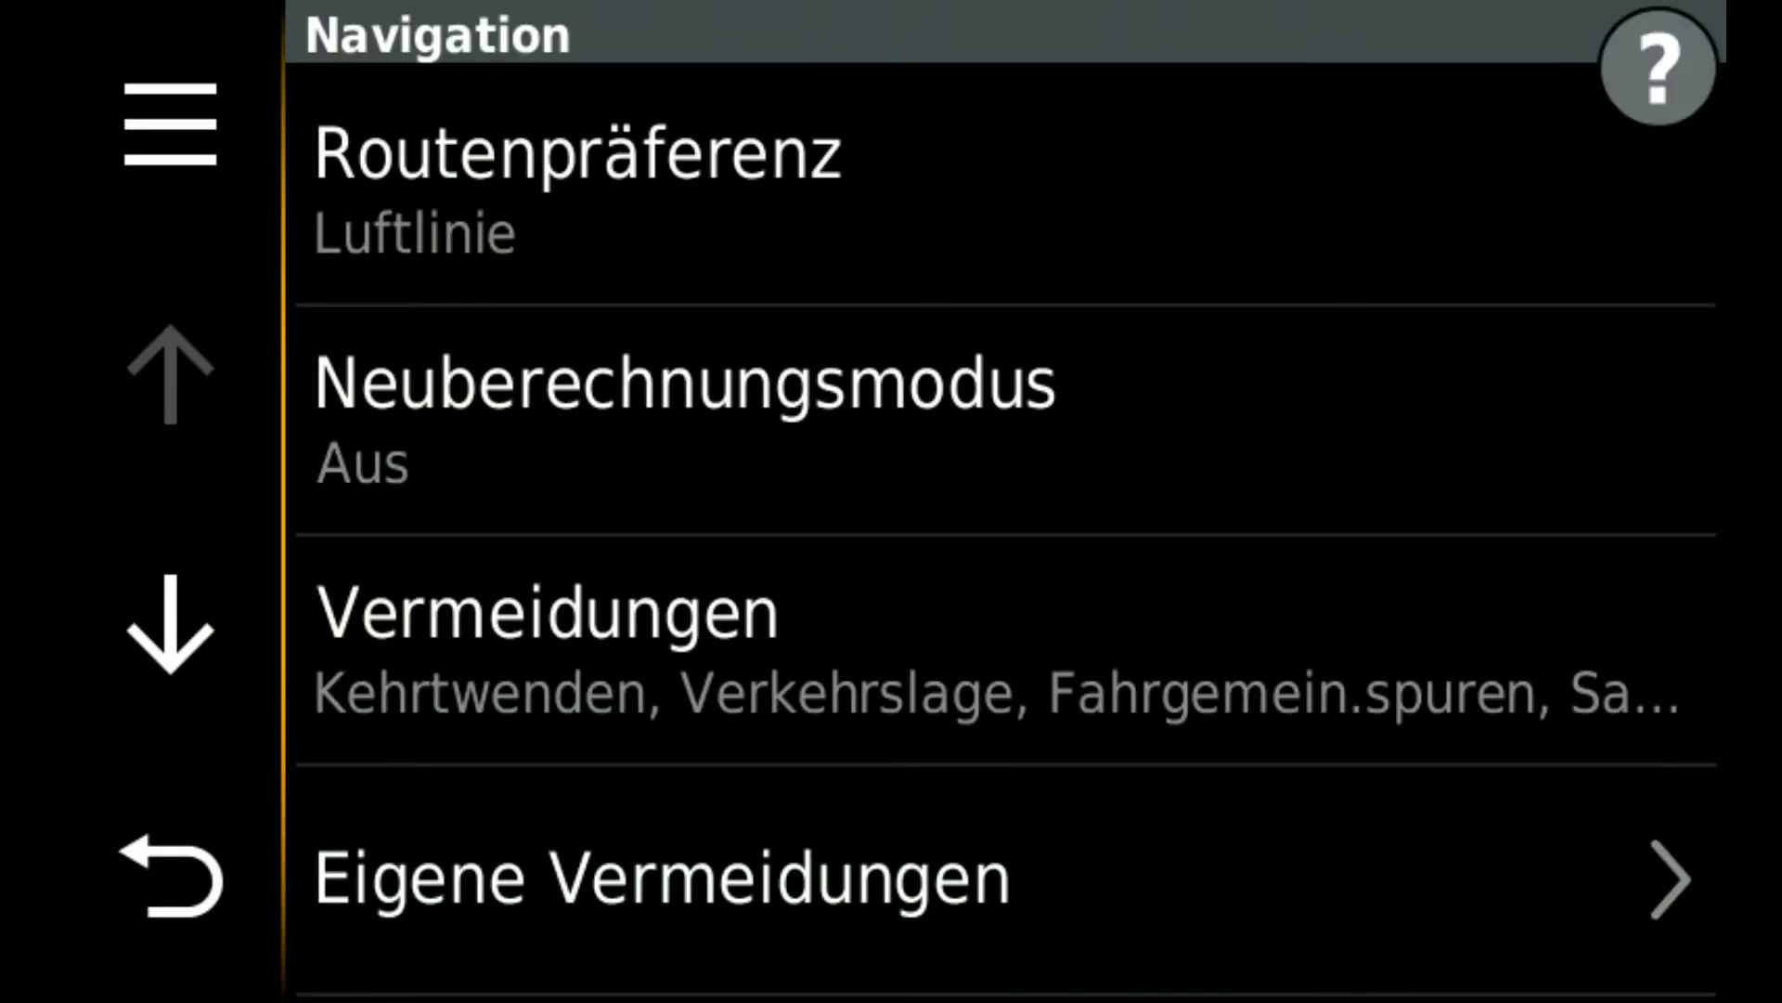
click(170, 623)
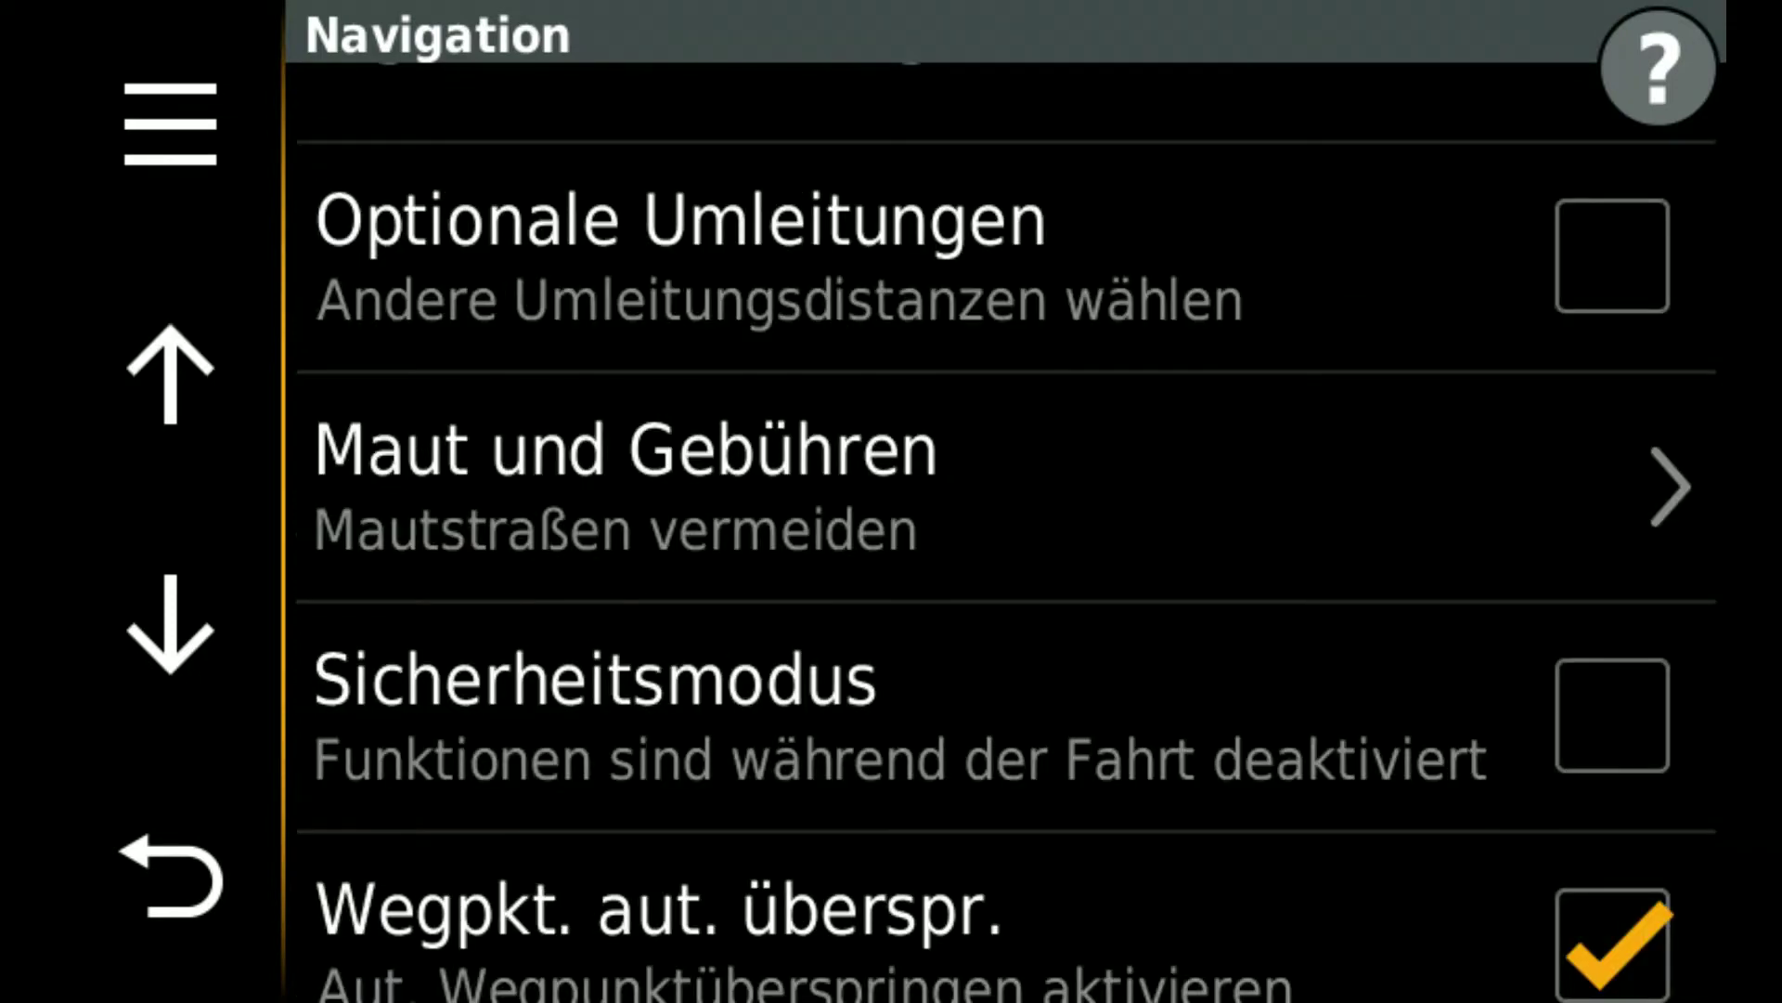
click(1612, 942)
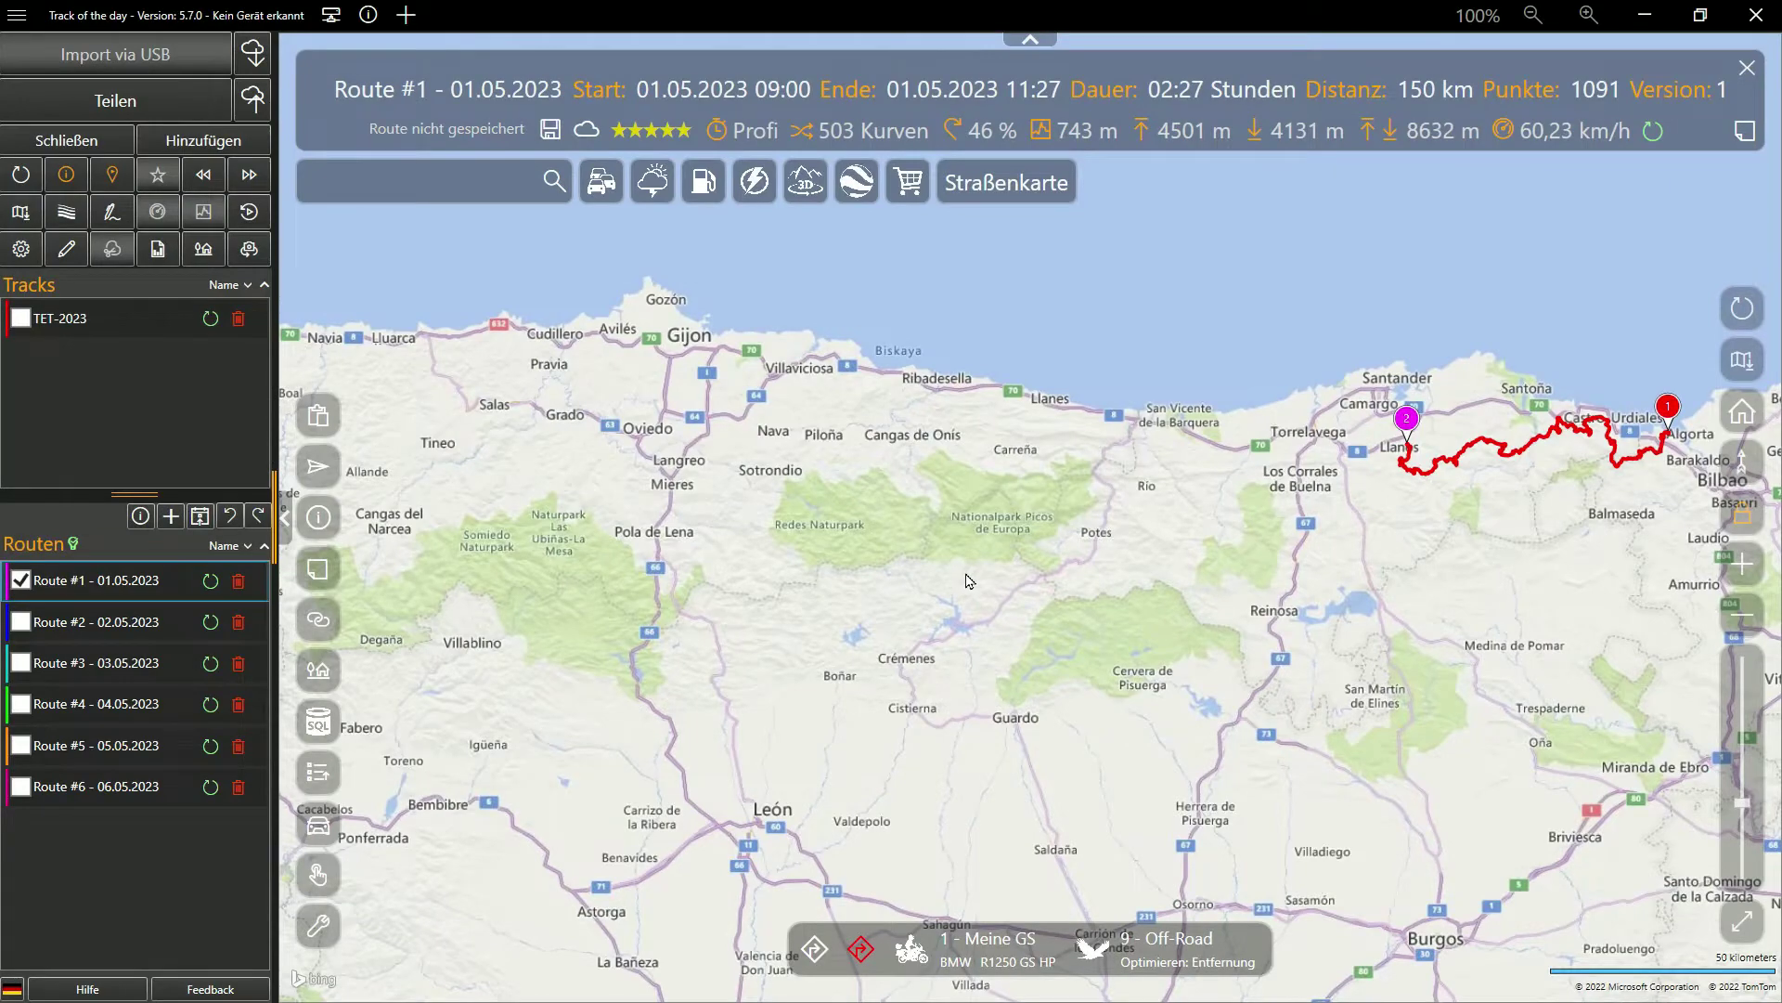
- Refine Route #1 with 100 extra Garmin/BMW shaping points, then show Route #2
right_click(1022, 536)
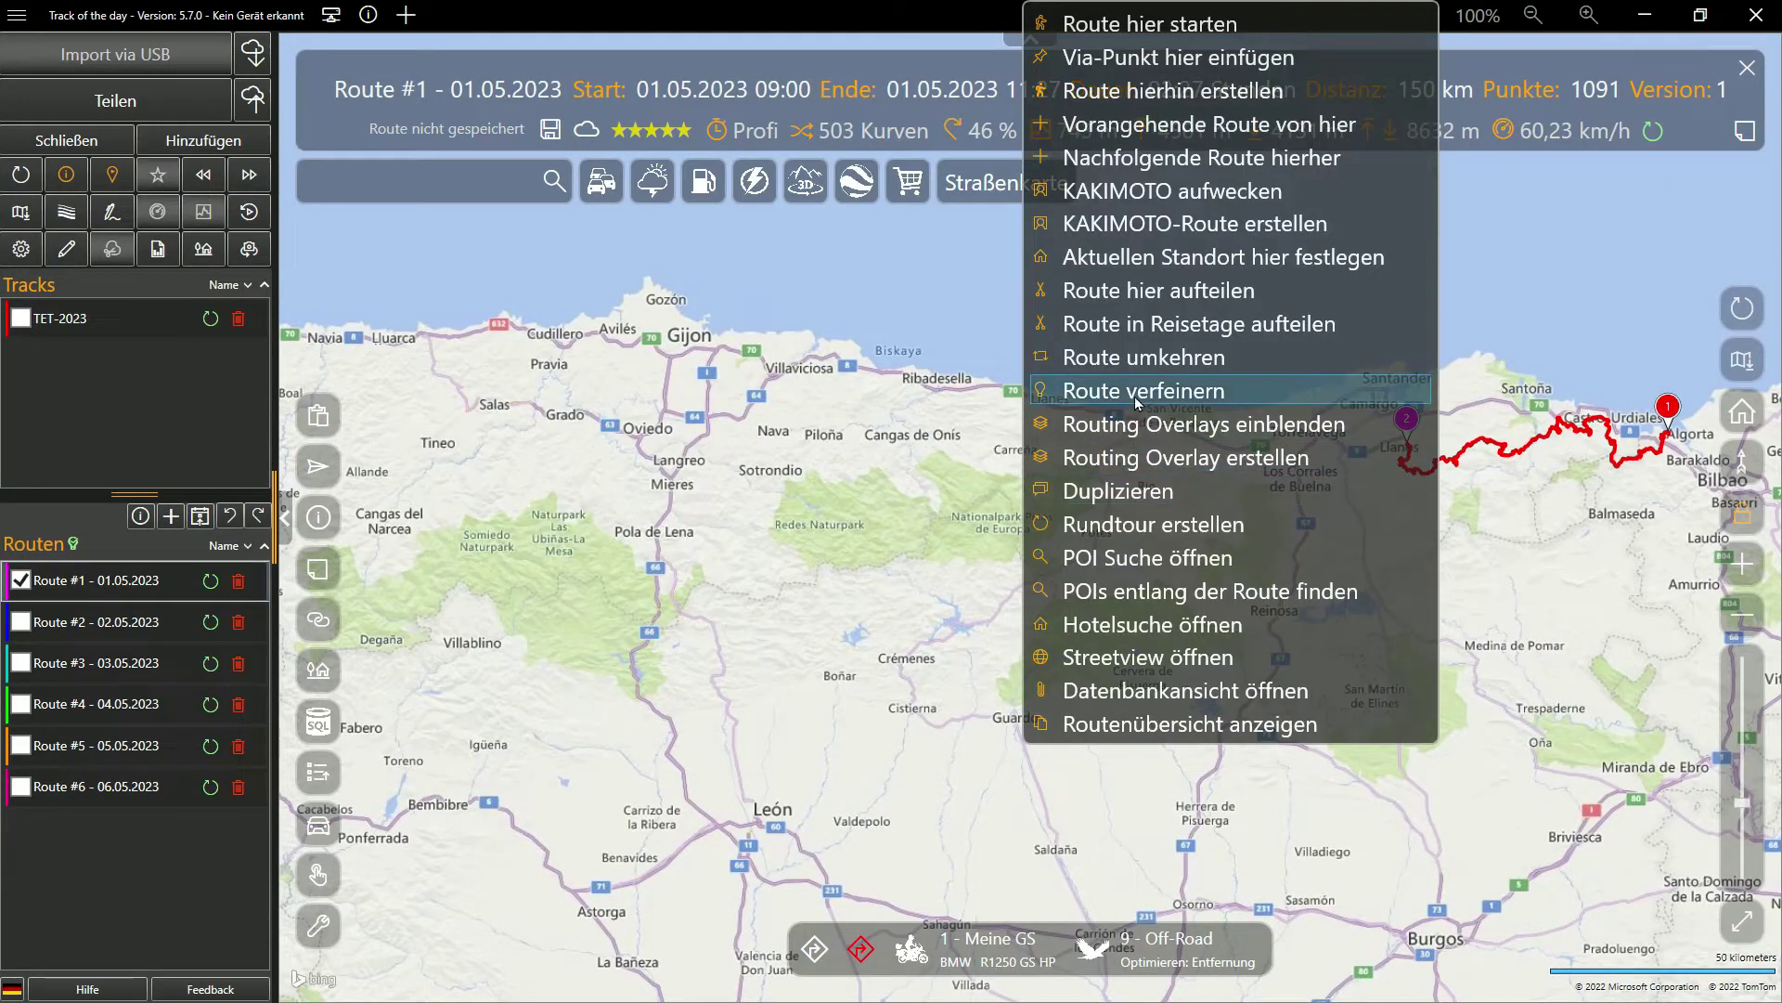
click(1138, 401)
click(1129, 494)
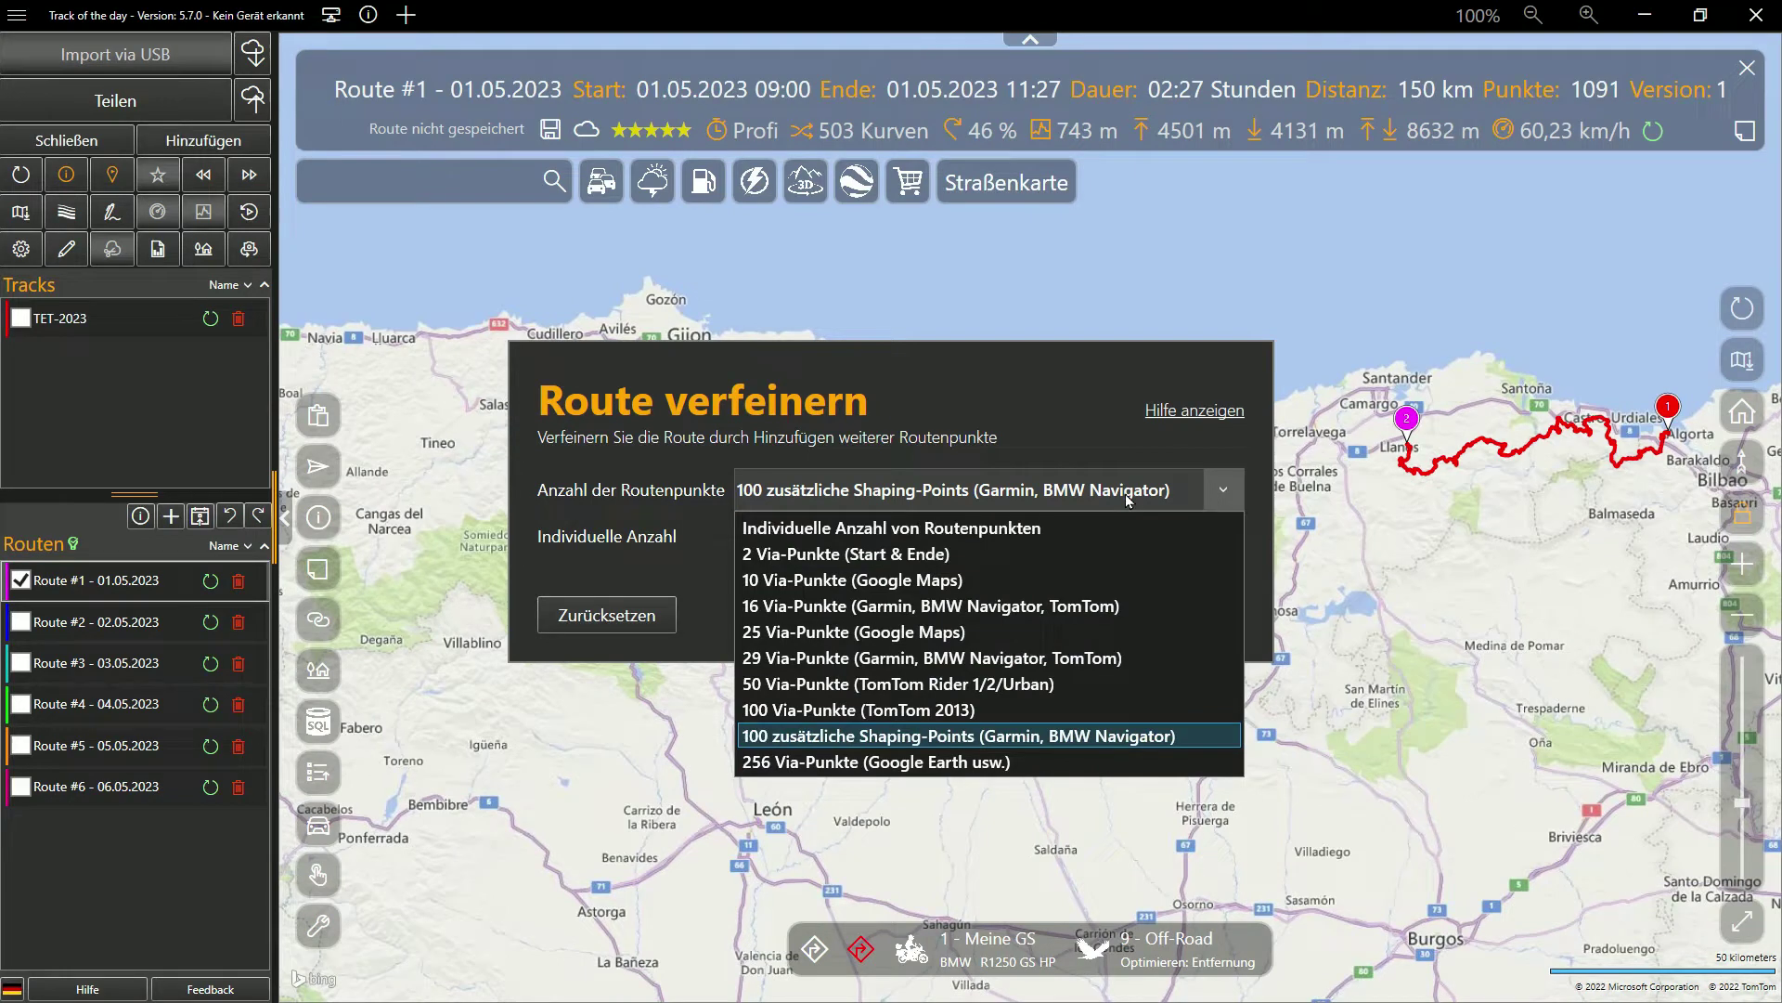
click(1129, 499)
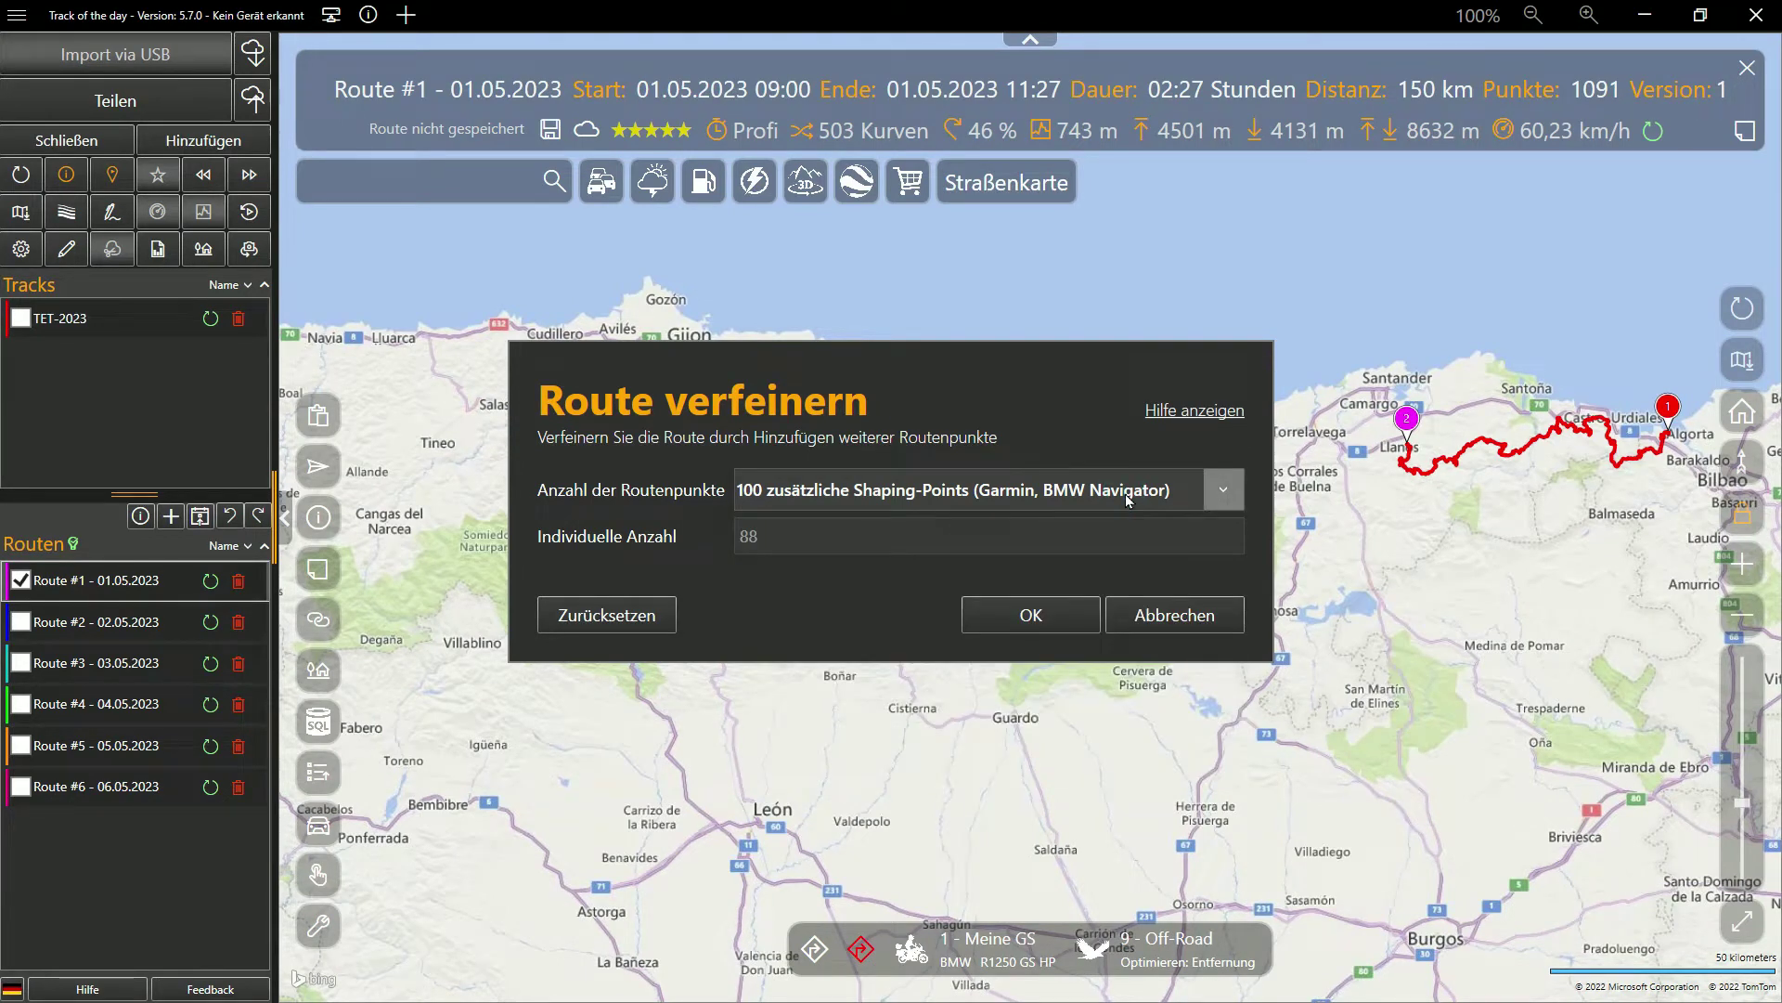
click(1060, 619)
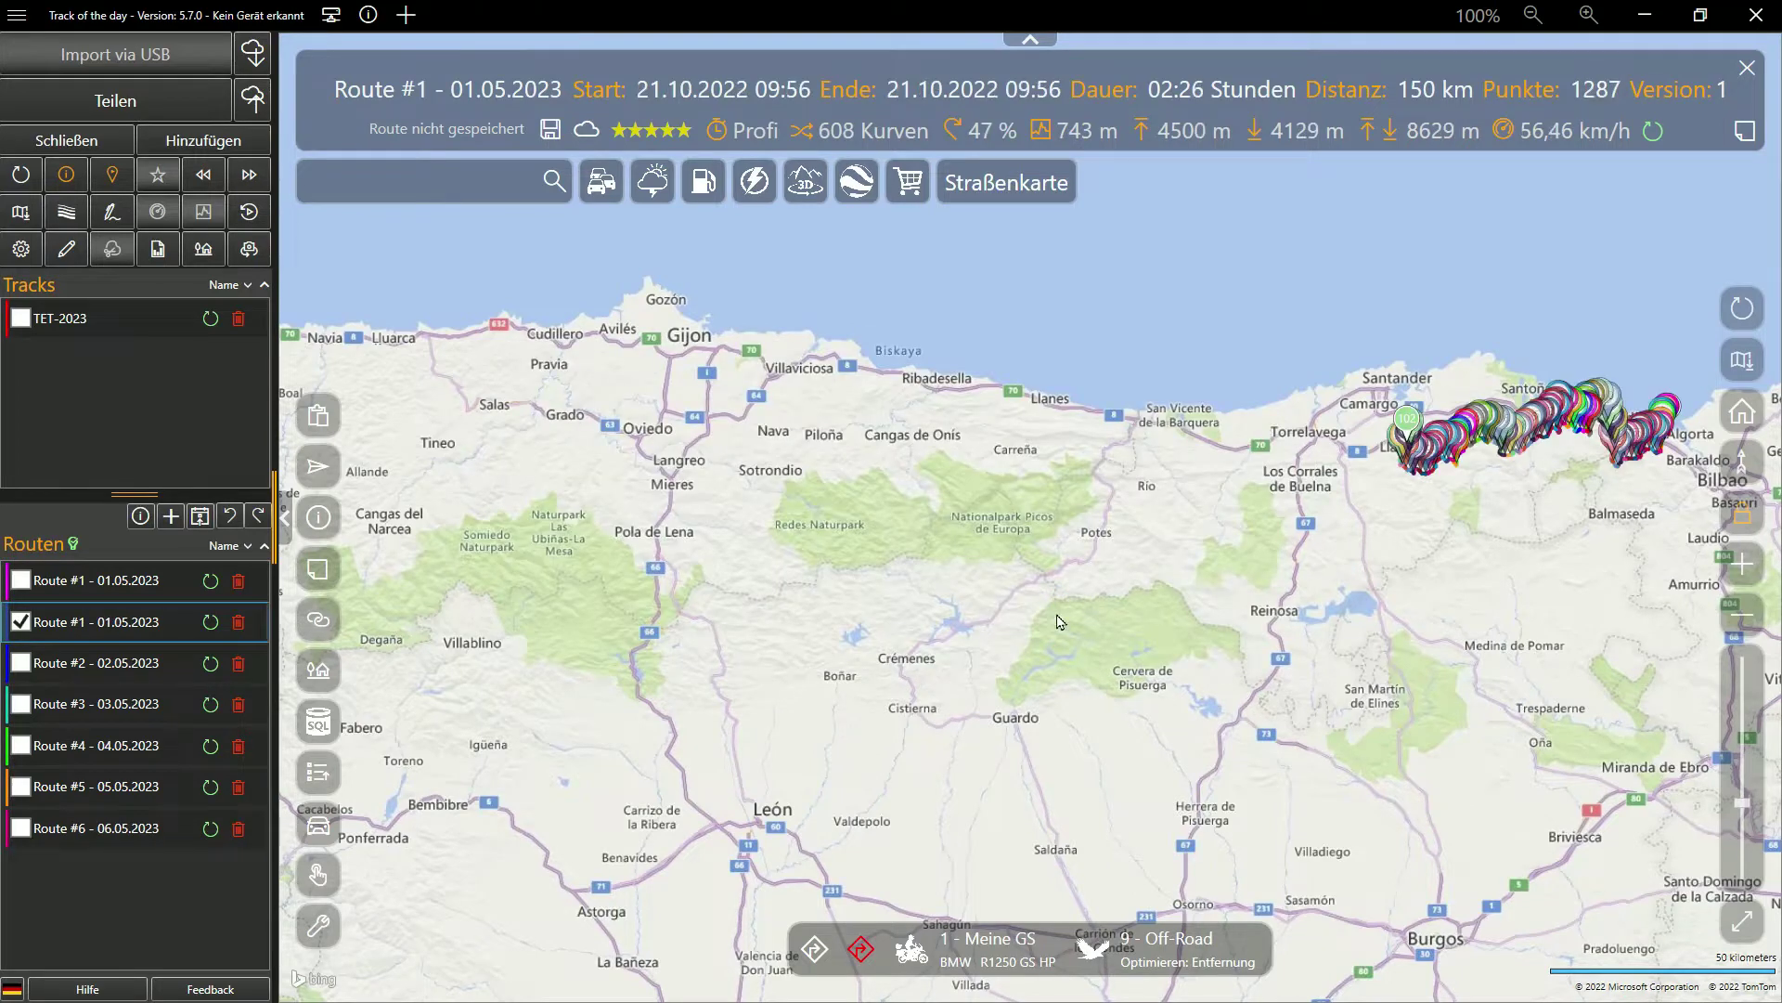
click(183, 662)
- Refine Routes #2 and #3 with 100 extra shaping points each
right_click(971, 468)
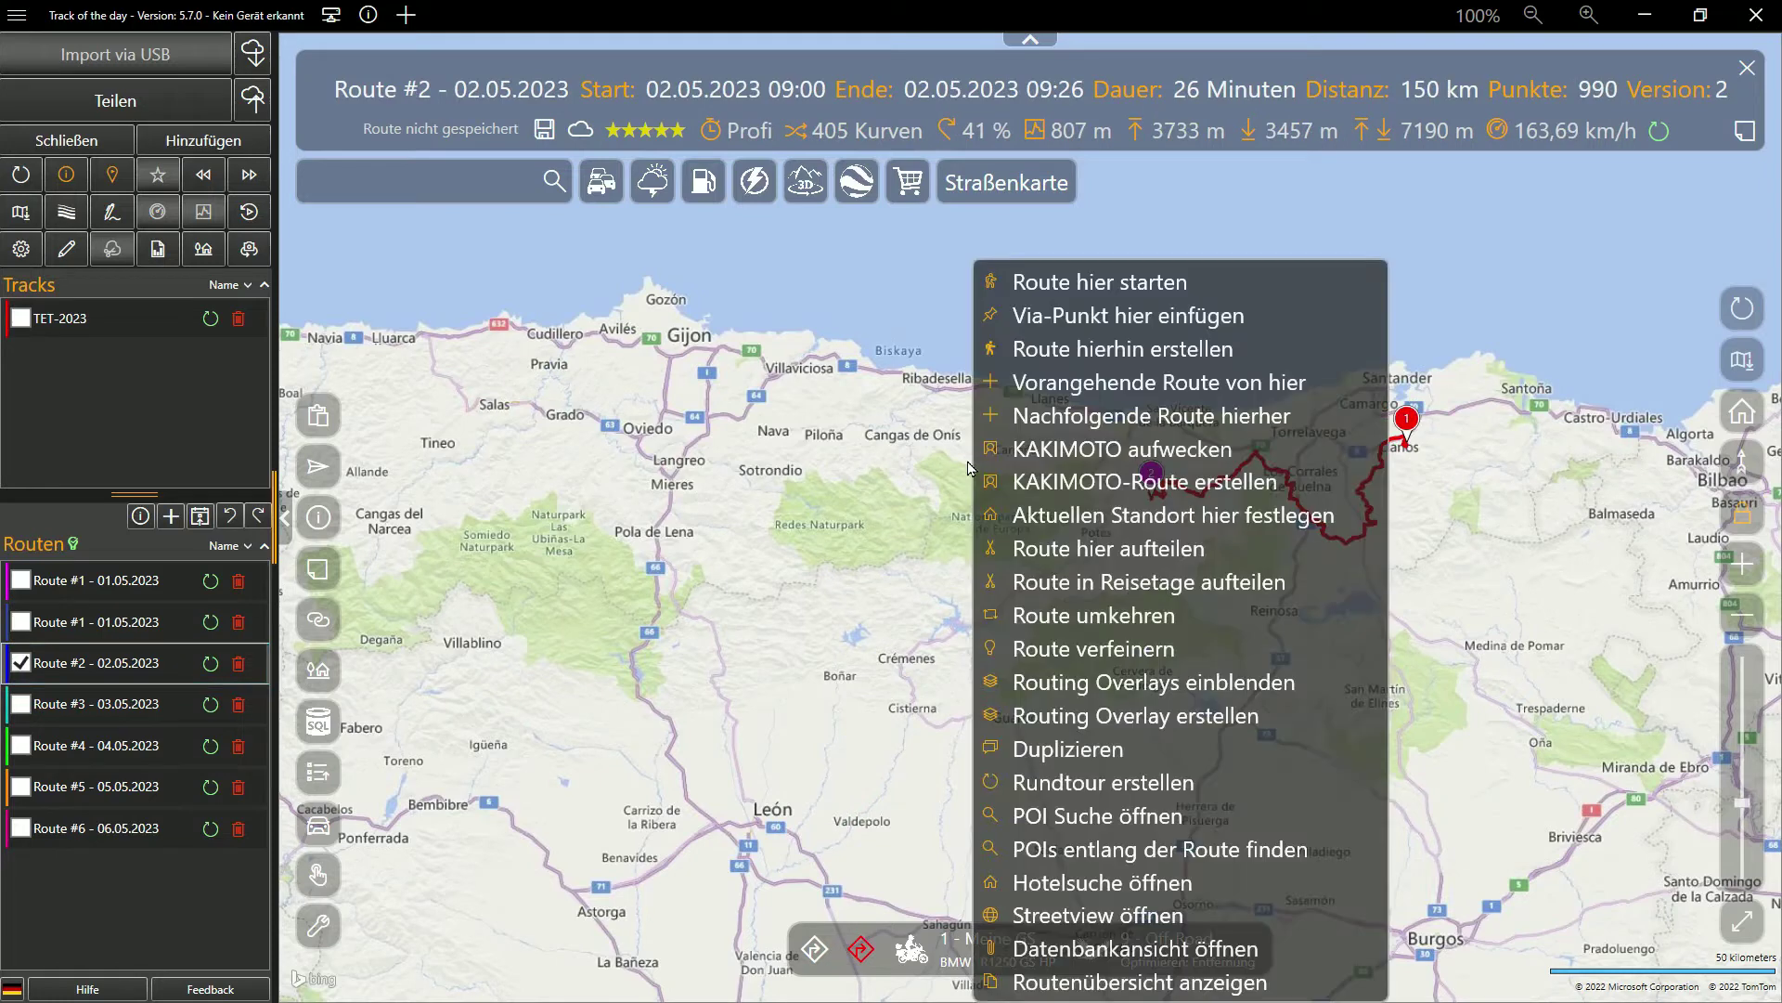
click(1077, 647)
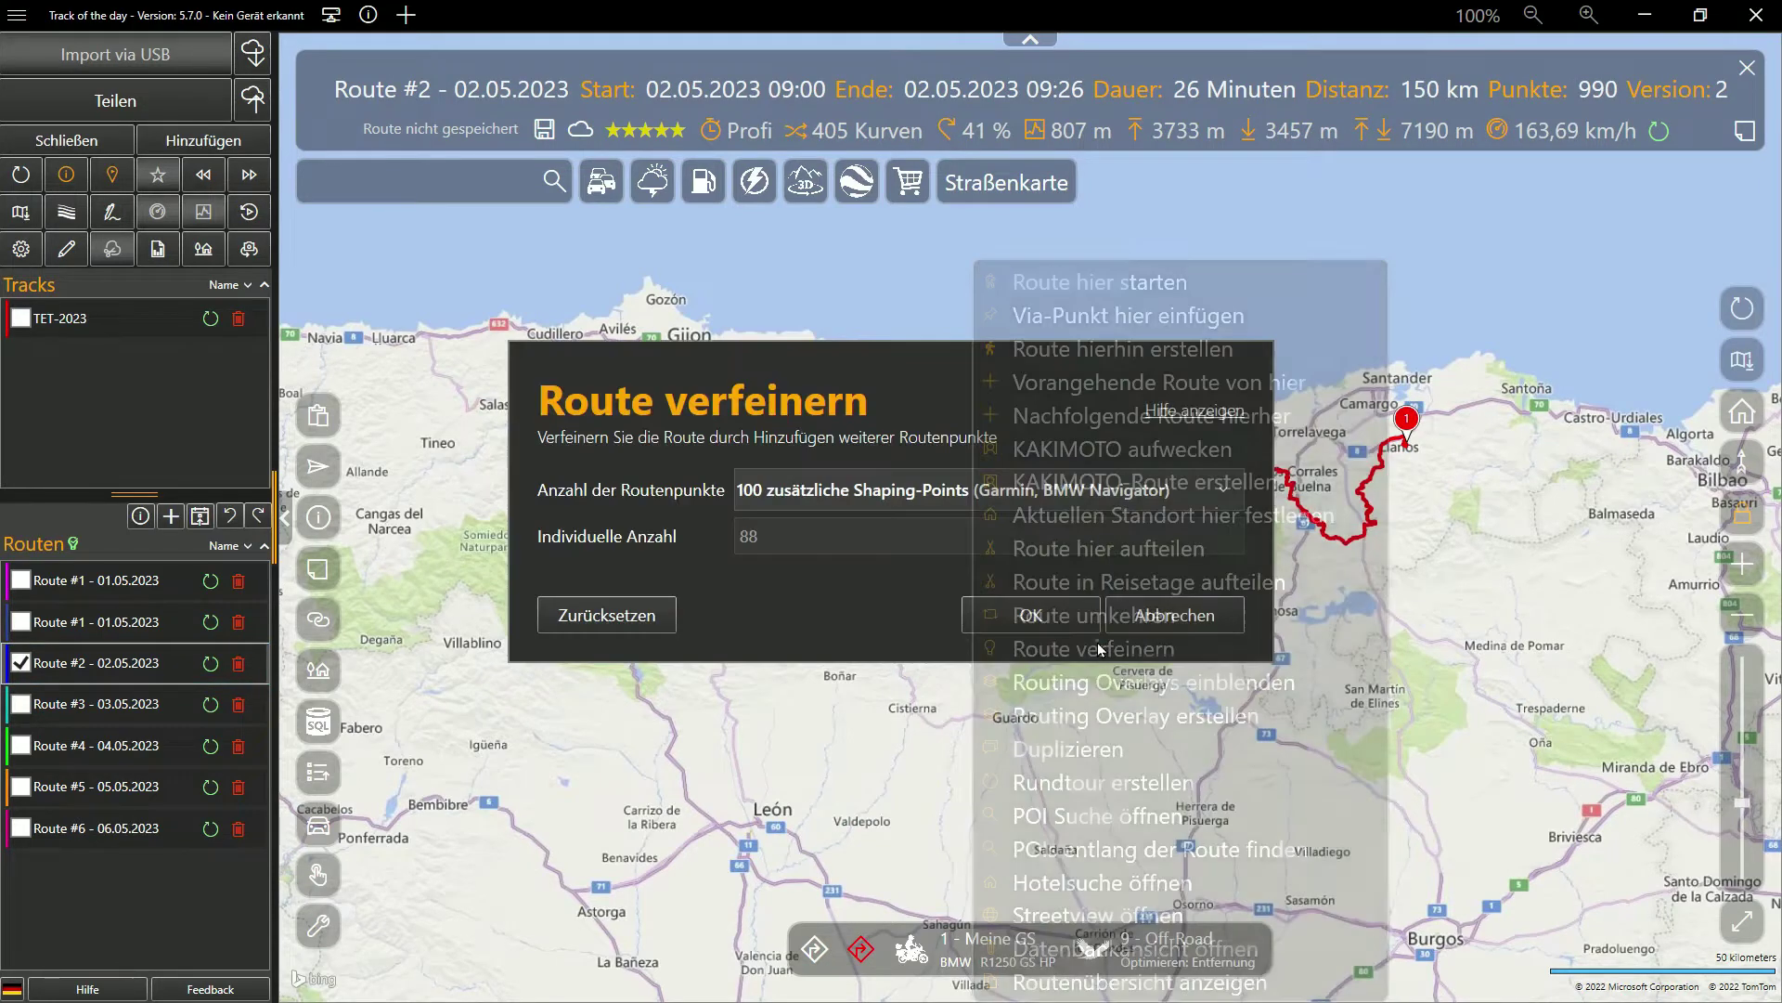
click(1068, 620)
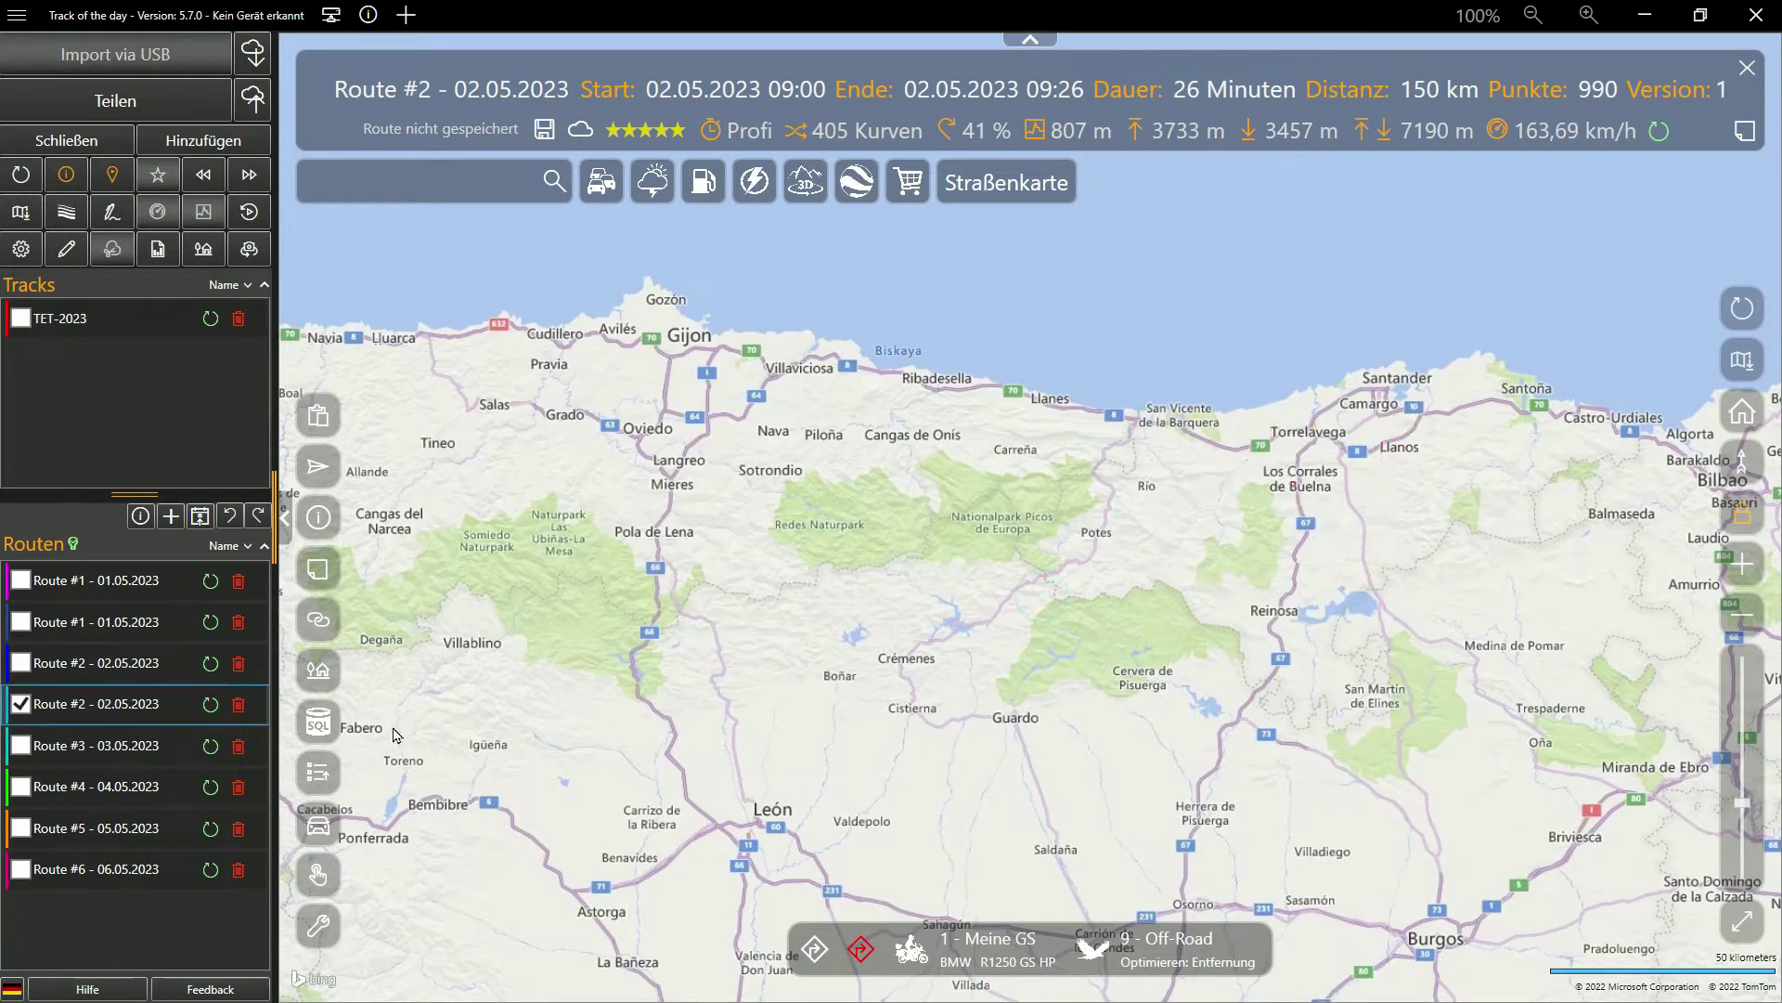
click(136, 762)
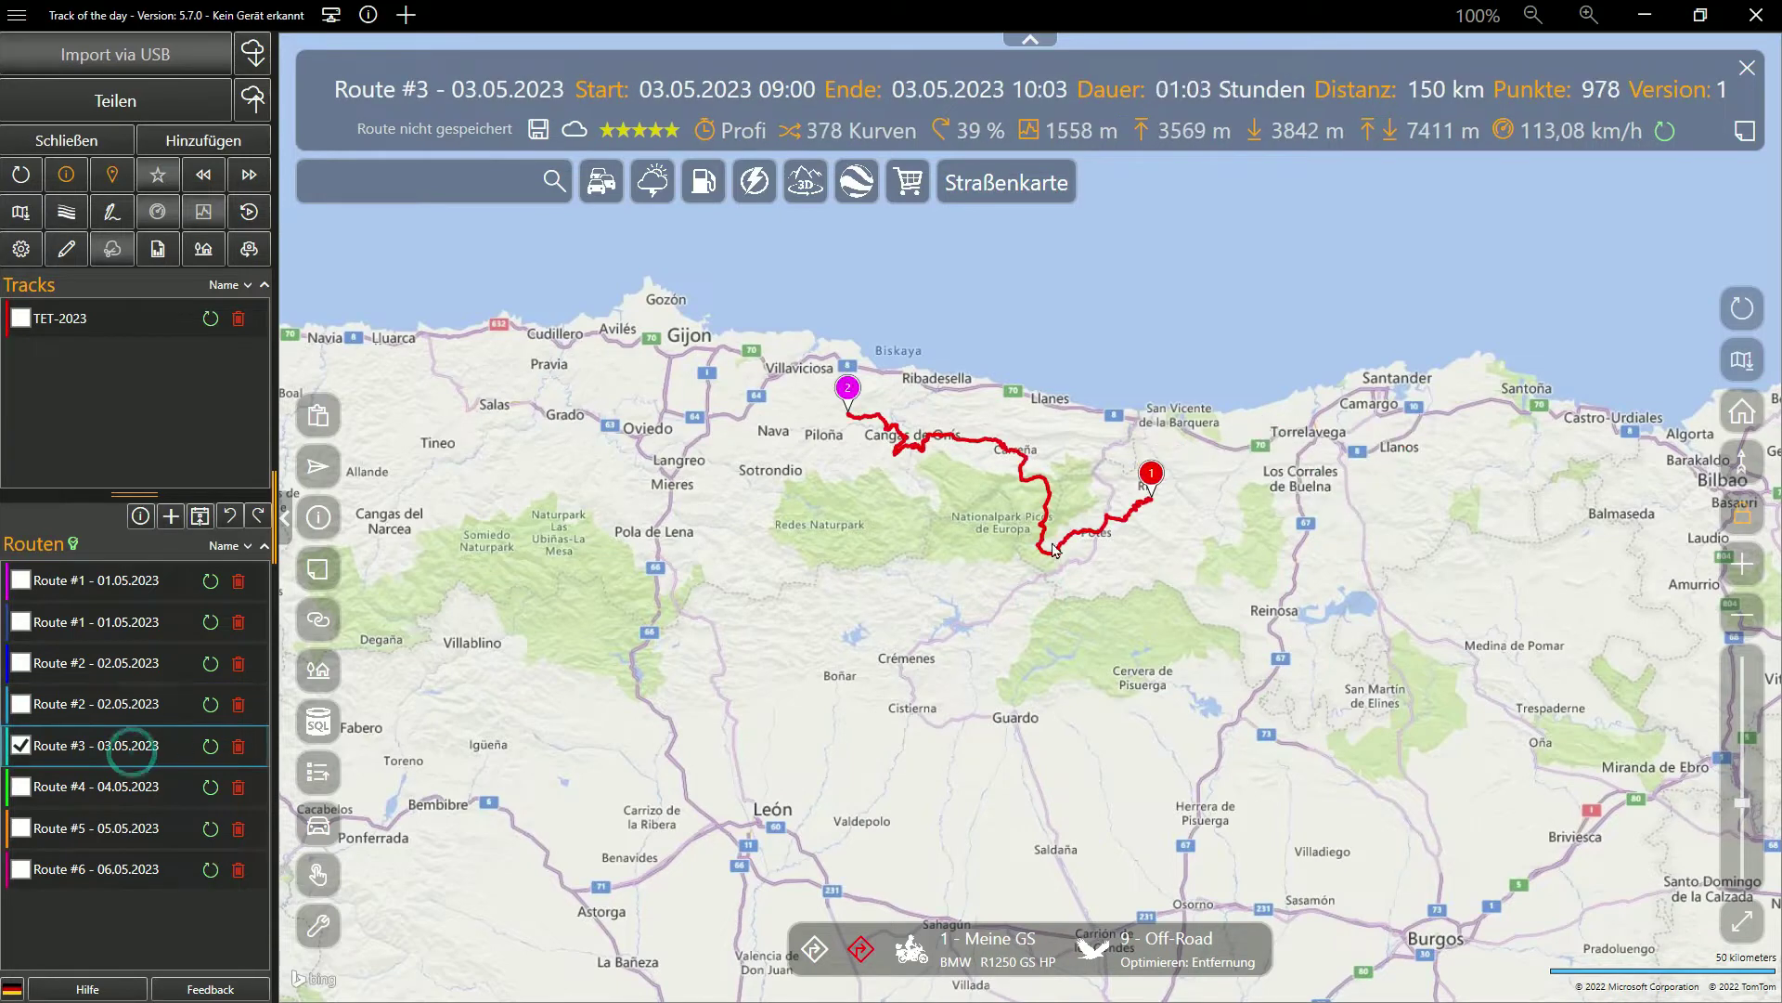
right_click(1072, 483)
click(1169, 650)
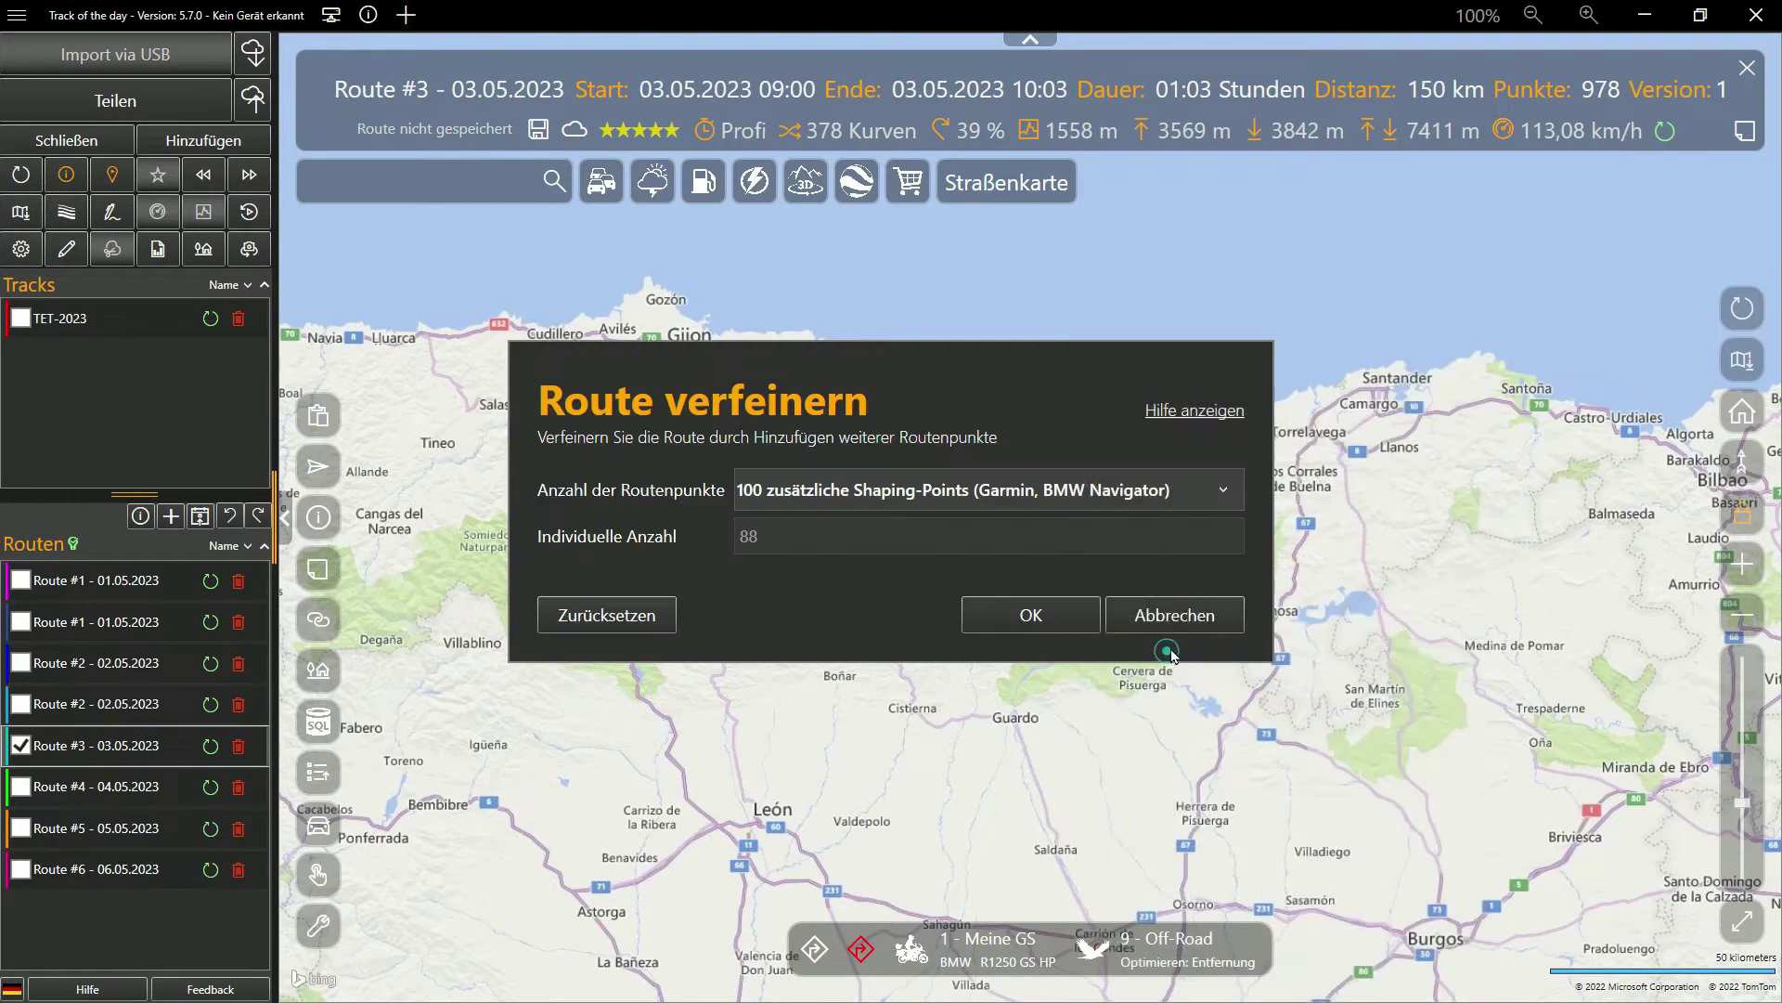
click(1070, 619)
- Refine Routes #4 and #6 likewise, leaving Route #6 at 233 points and 116 curves
click(123, 825)
right_click(1046, 436)
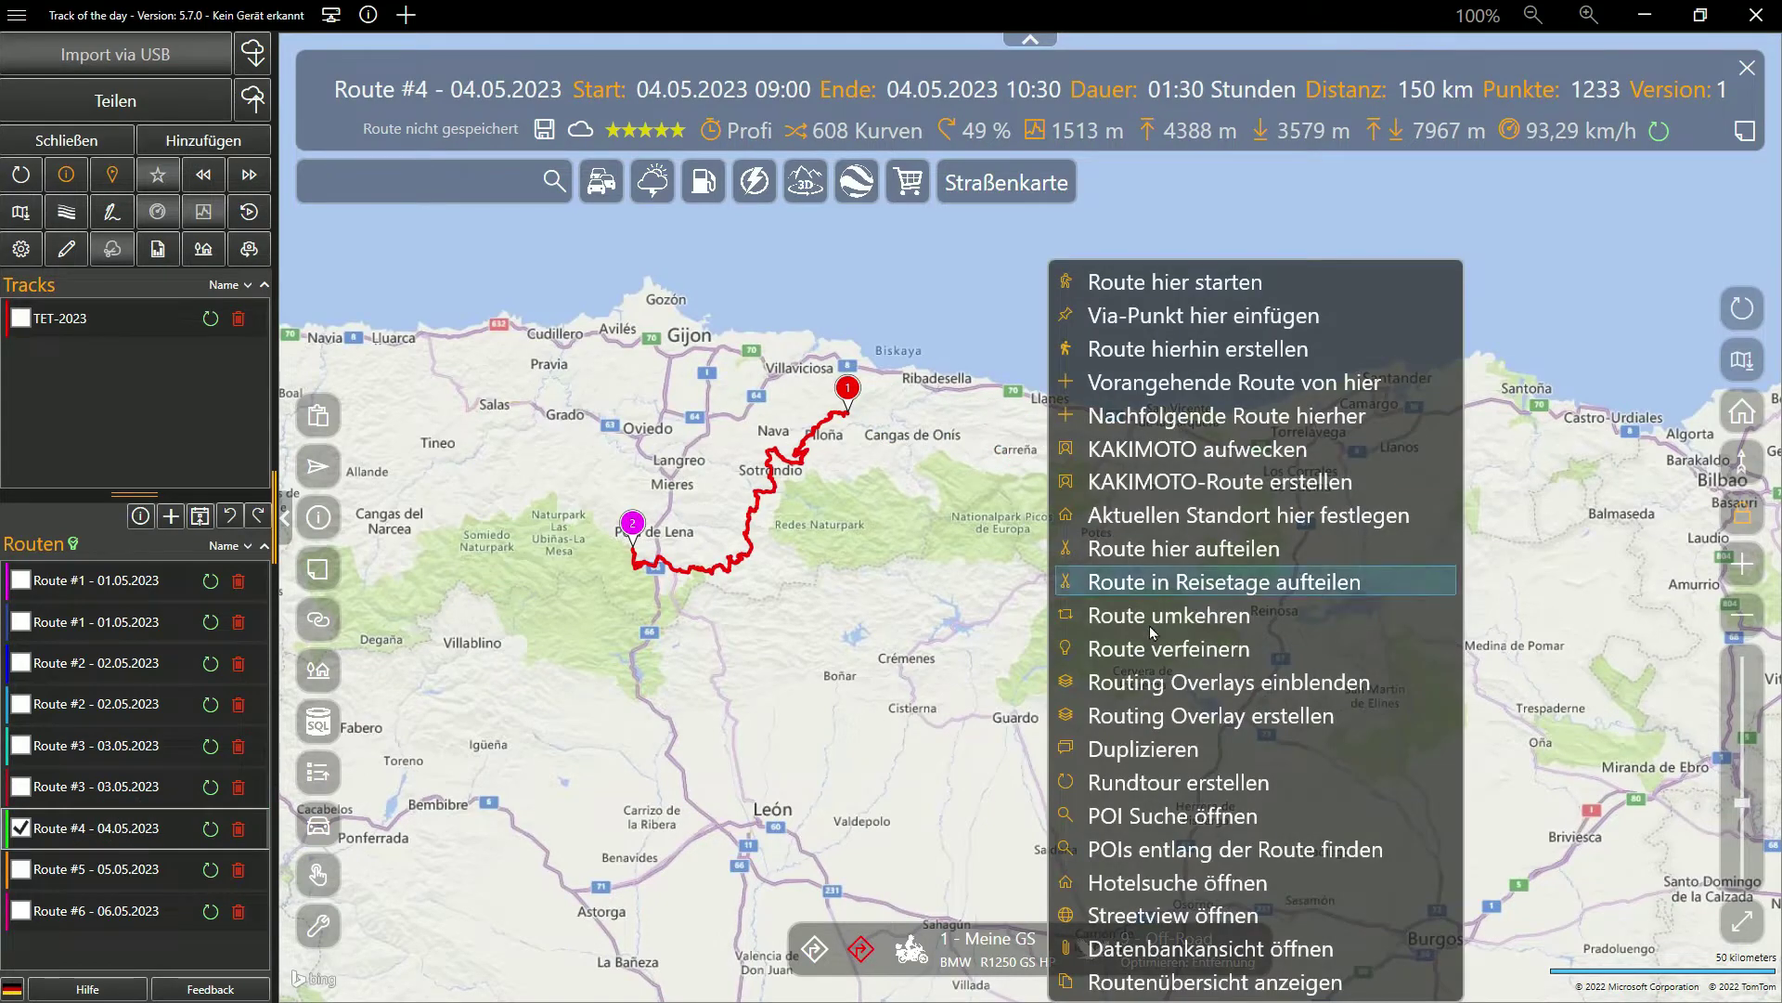
click(1156, 659)
click(1055, 626)
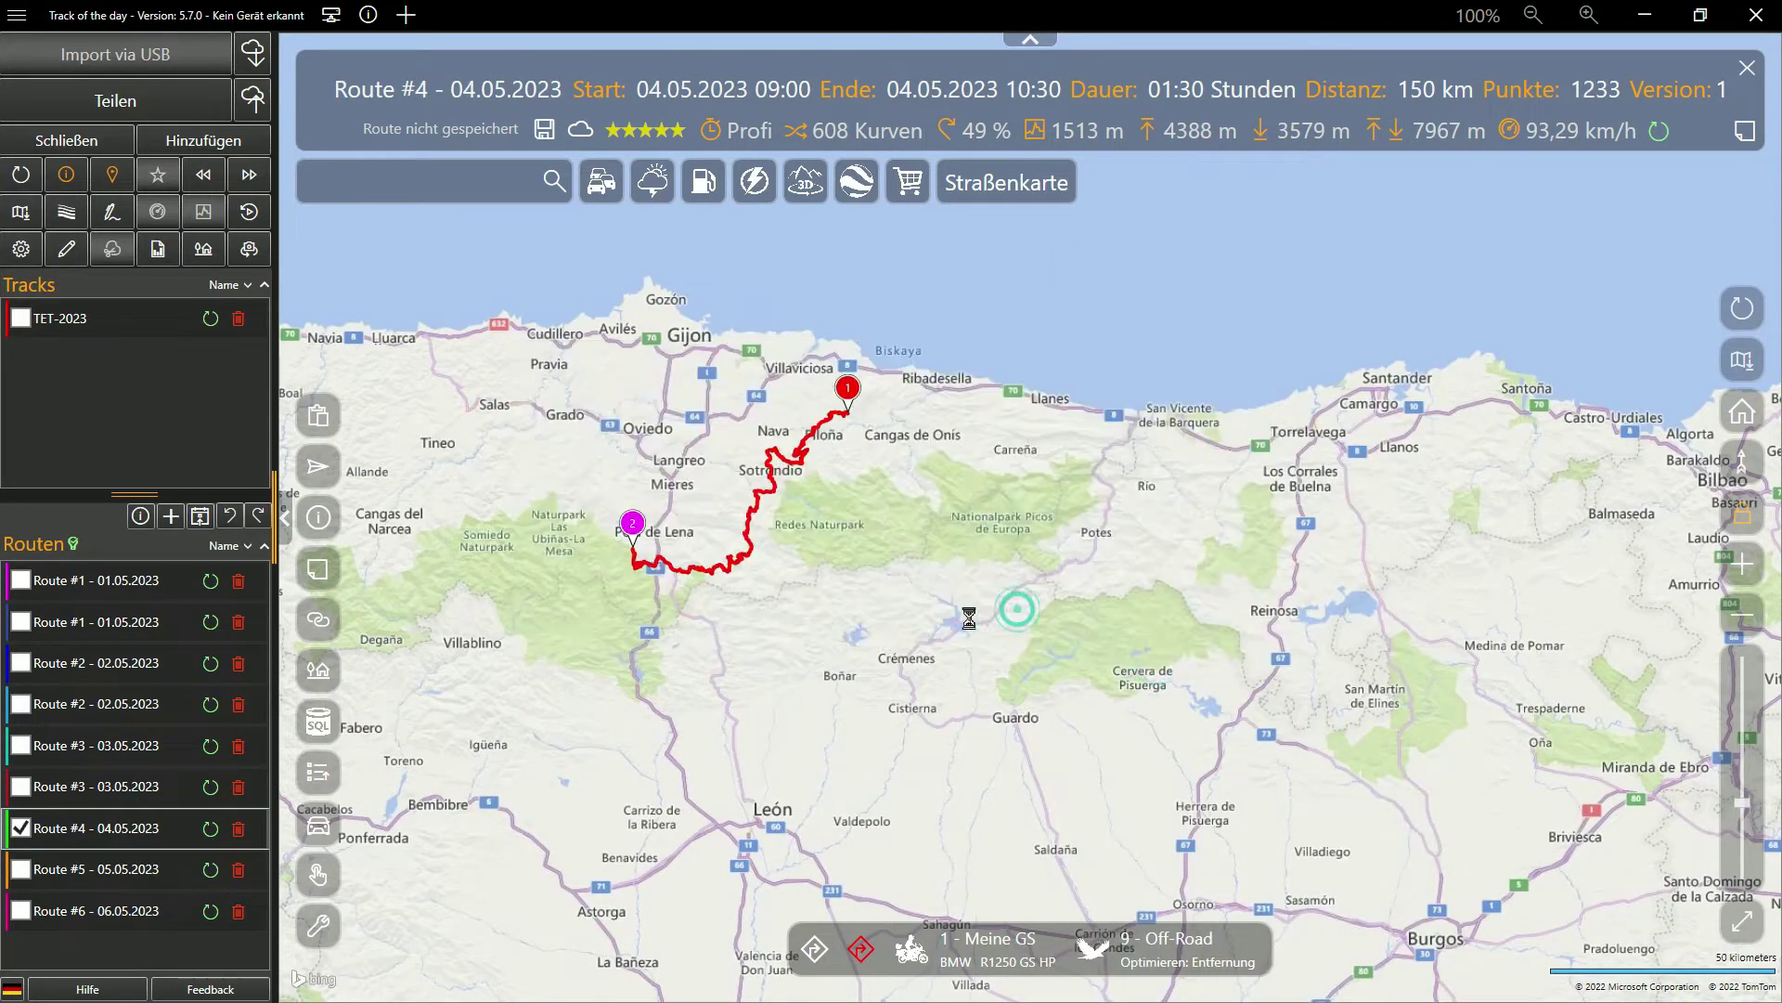
click(154, 957)
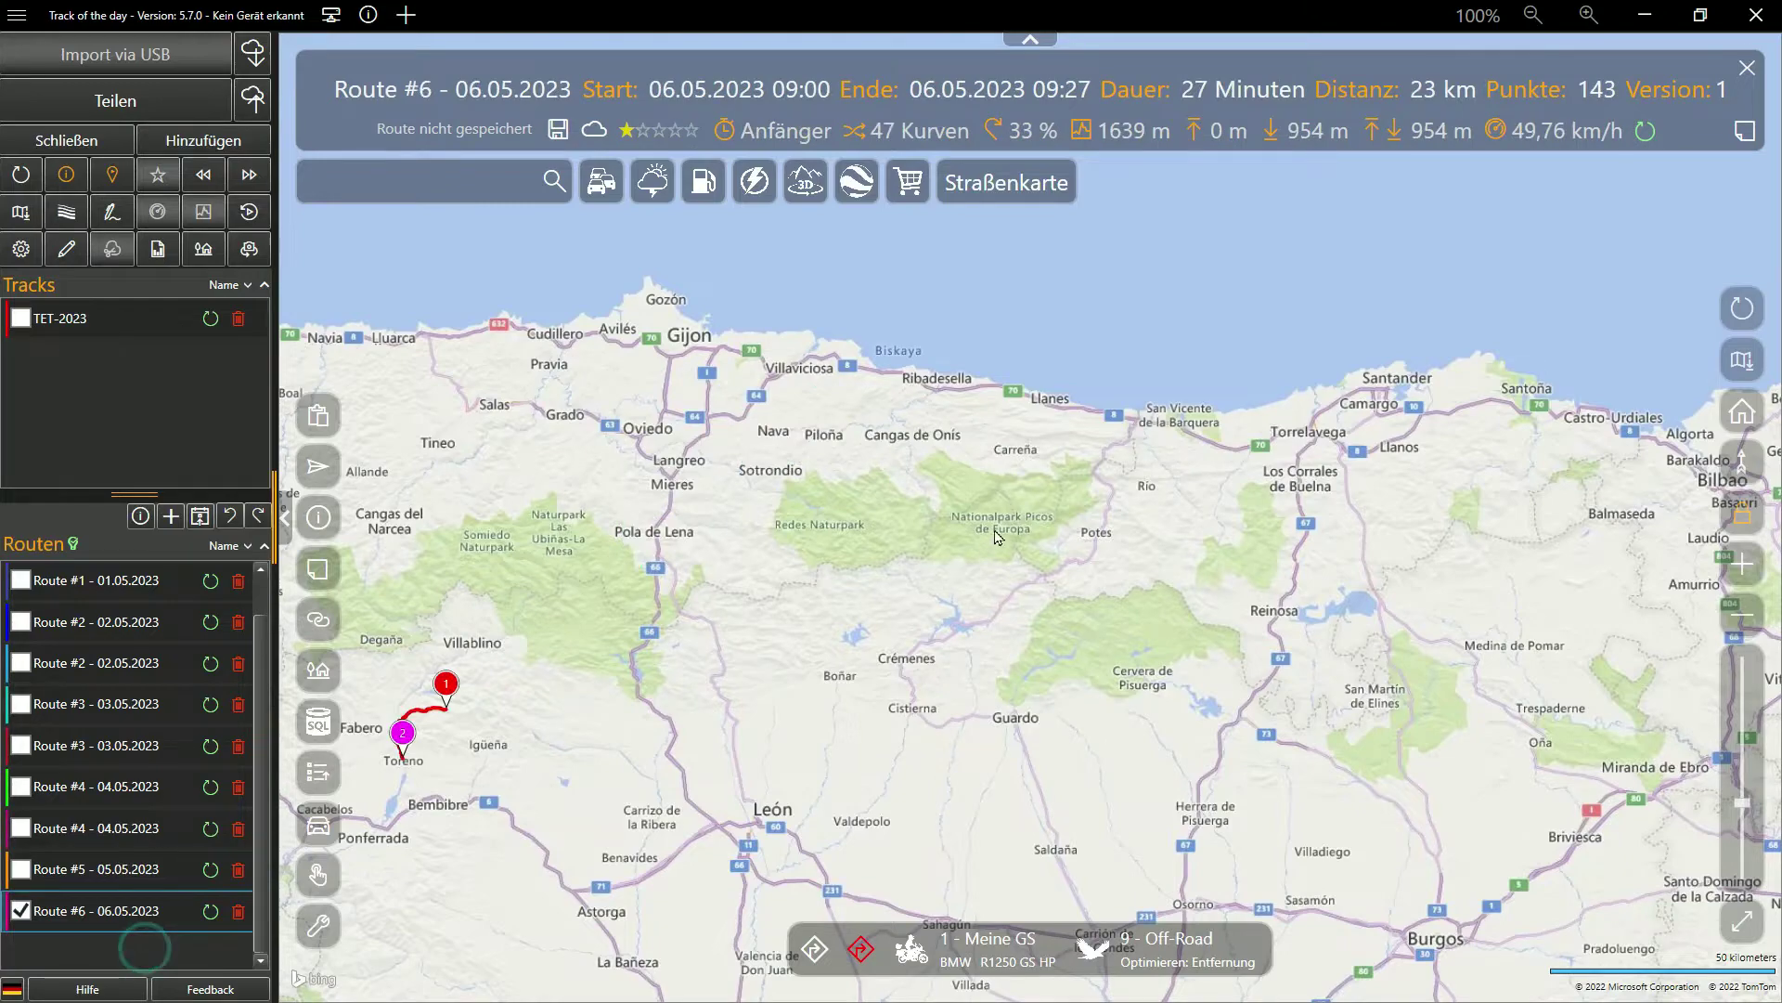
right_click(998, 534)
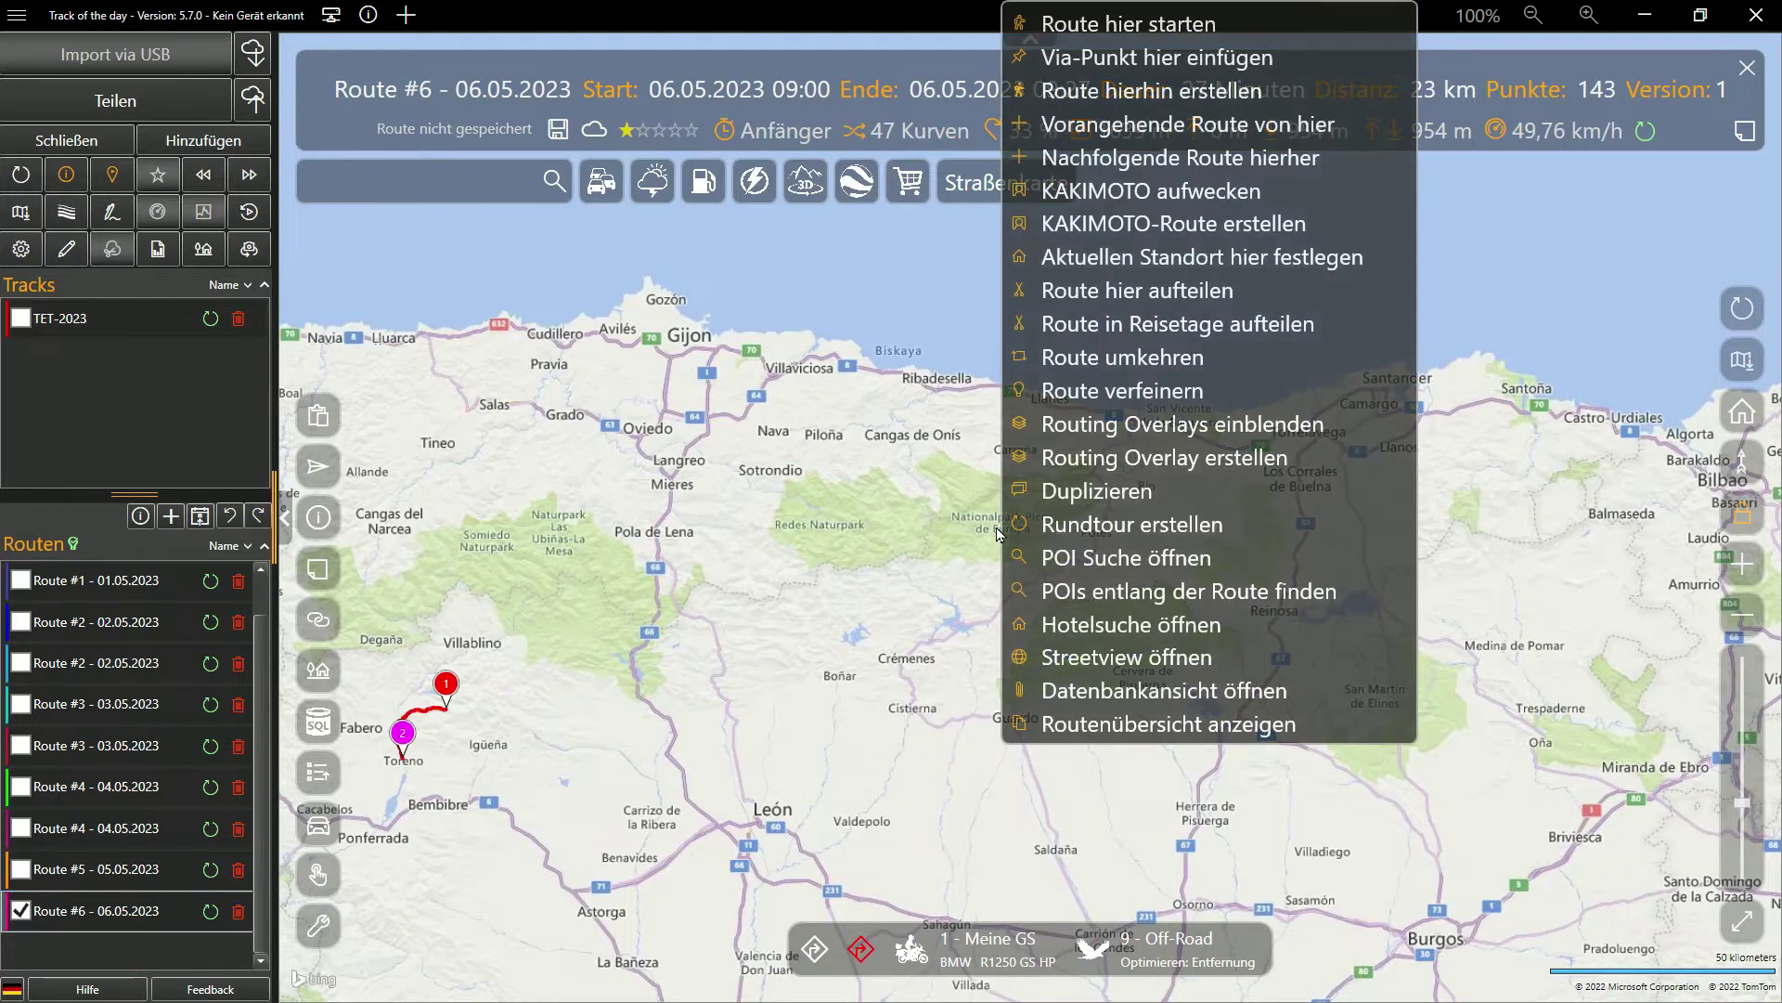
click(1132, 390)
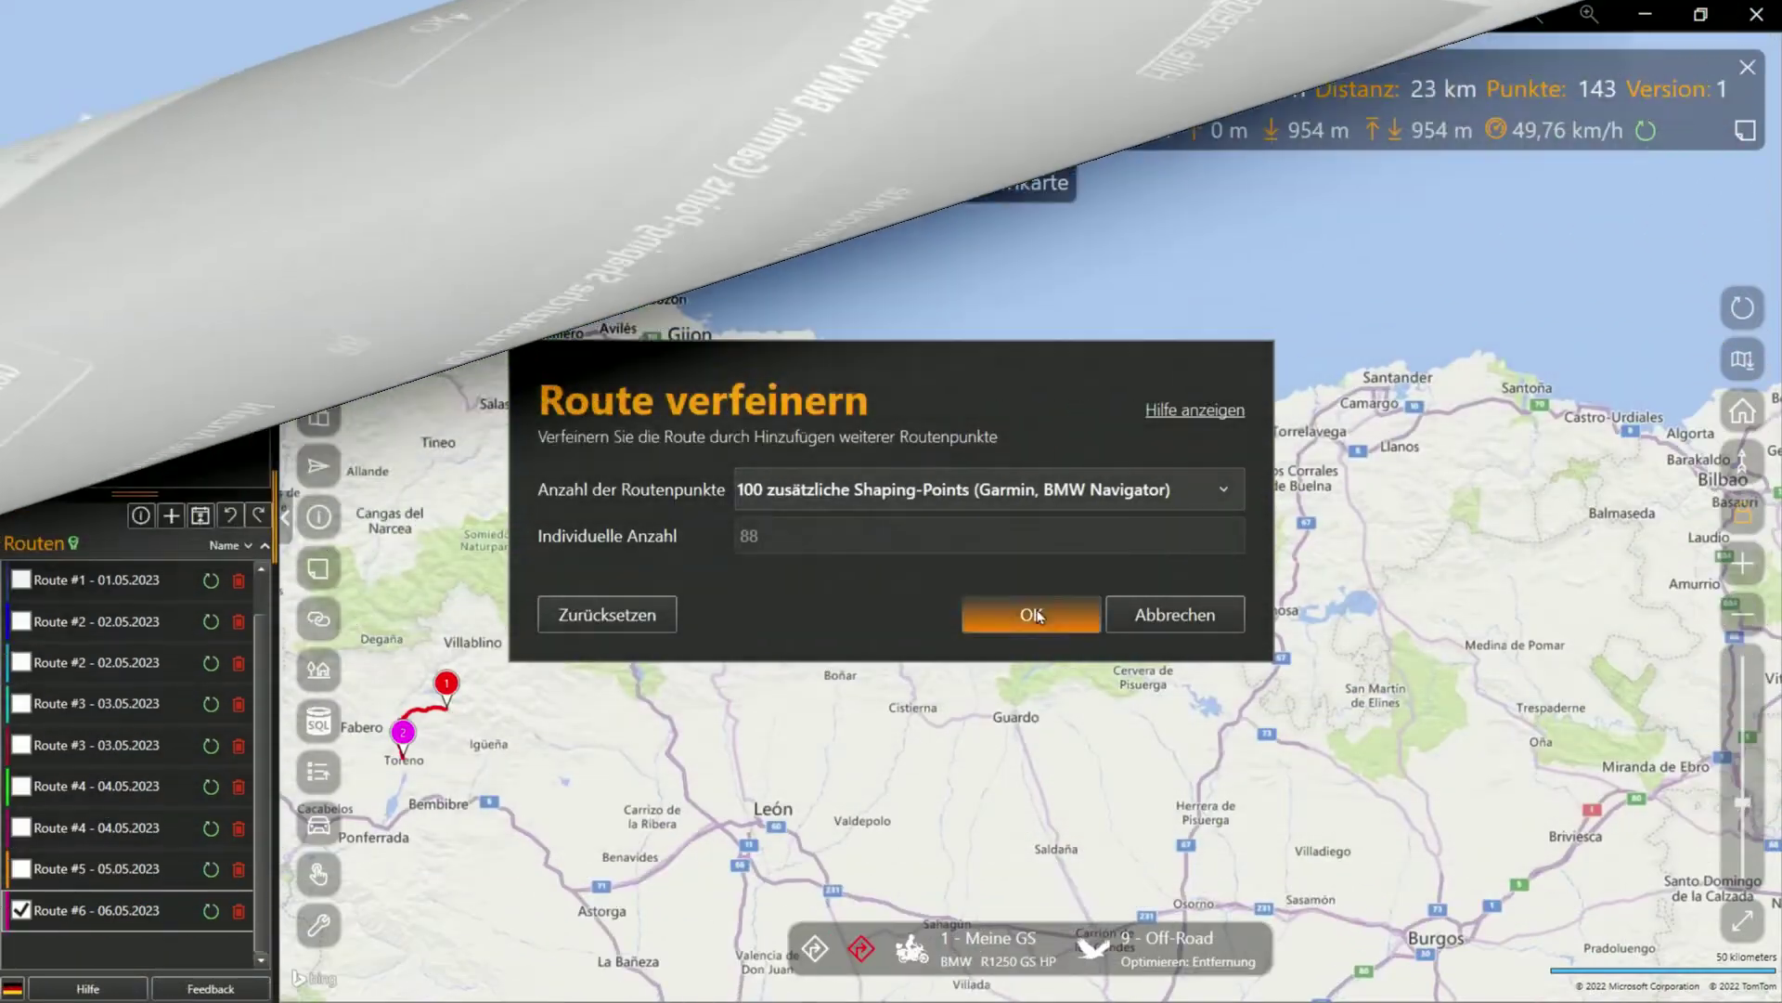
click(1037, 616)
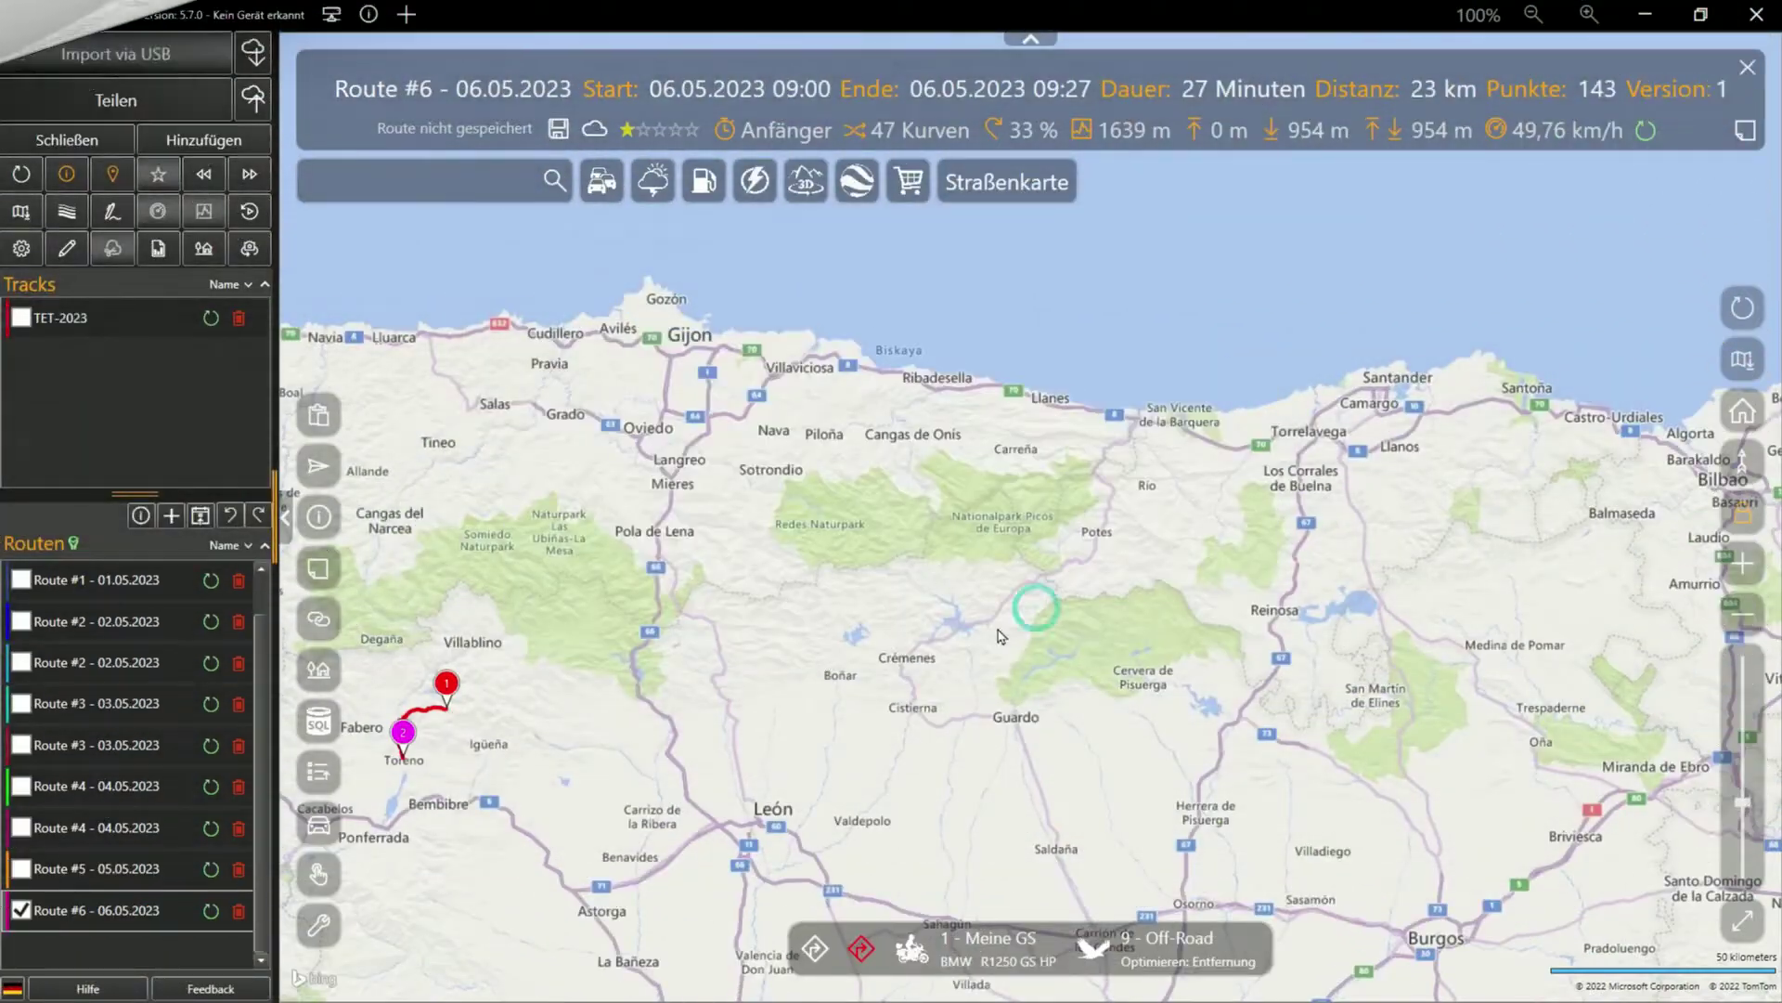
drag(261, 808, 271, 701)
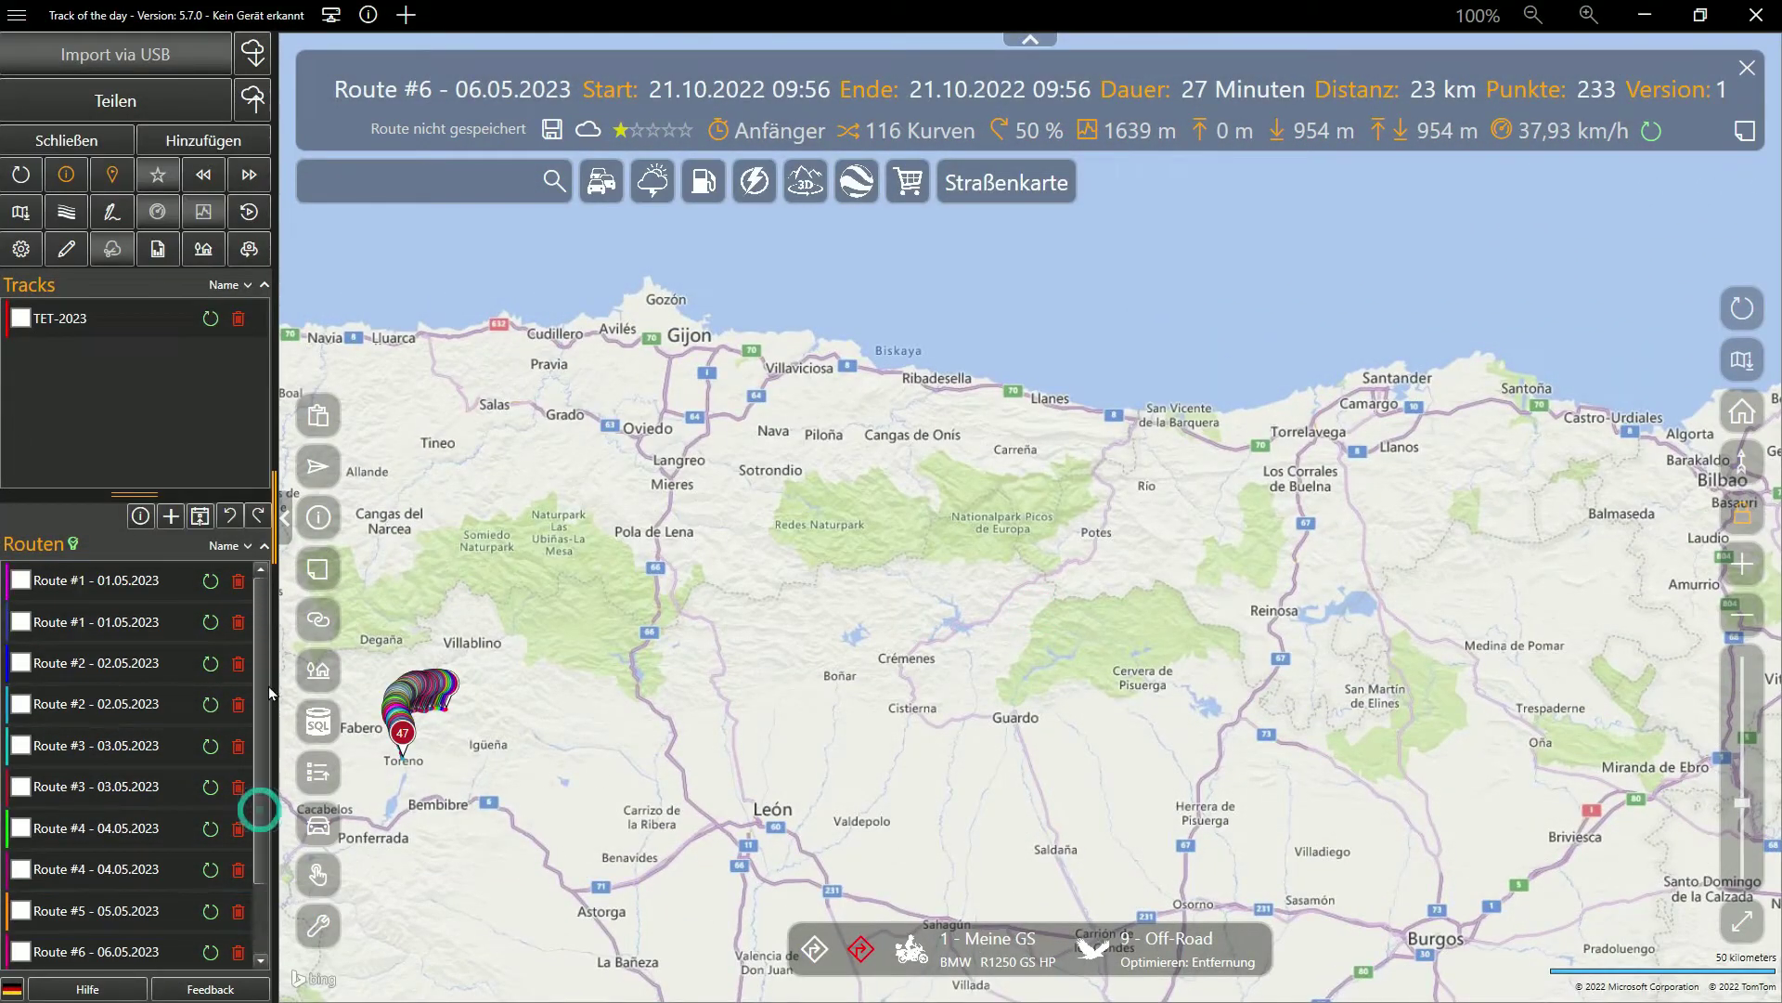
- Compare original and refined Routes #1–#3, then zoom onto Route #3's shaping points near Carreña
click(21, 582)
click(22, 623)
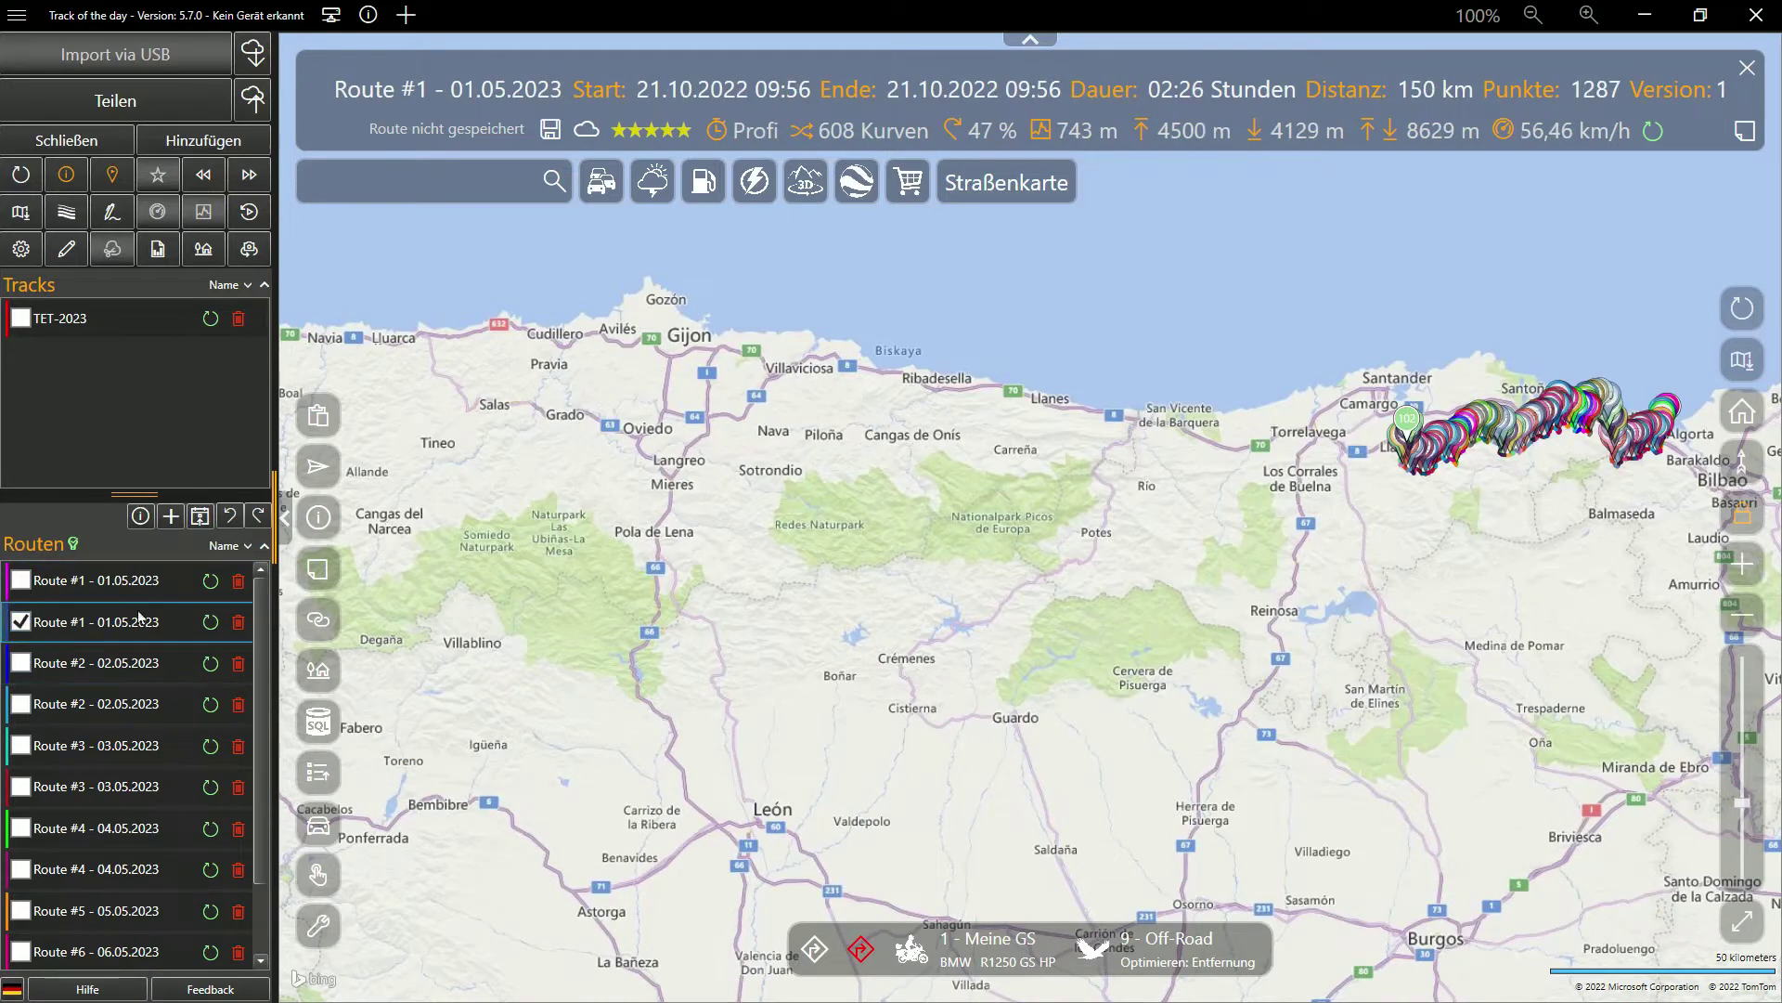
click(20, 663)
click(20, 705)
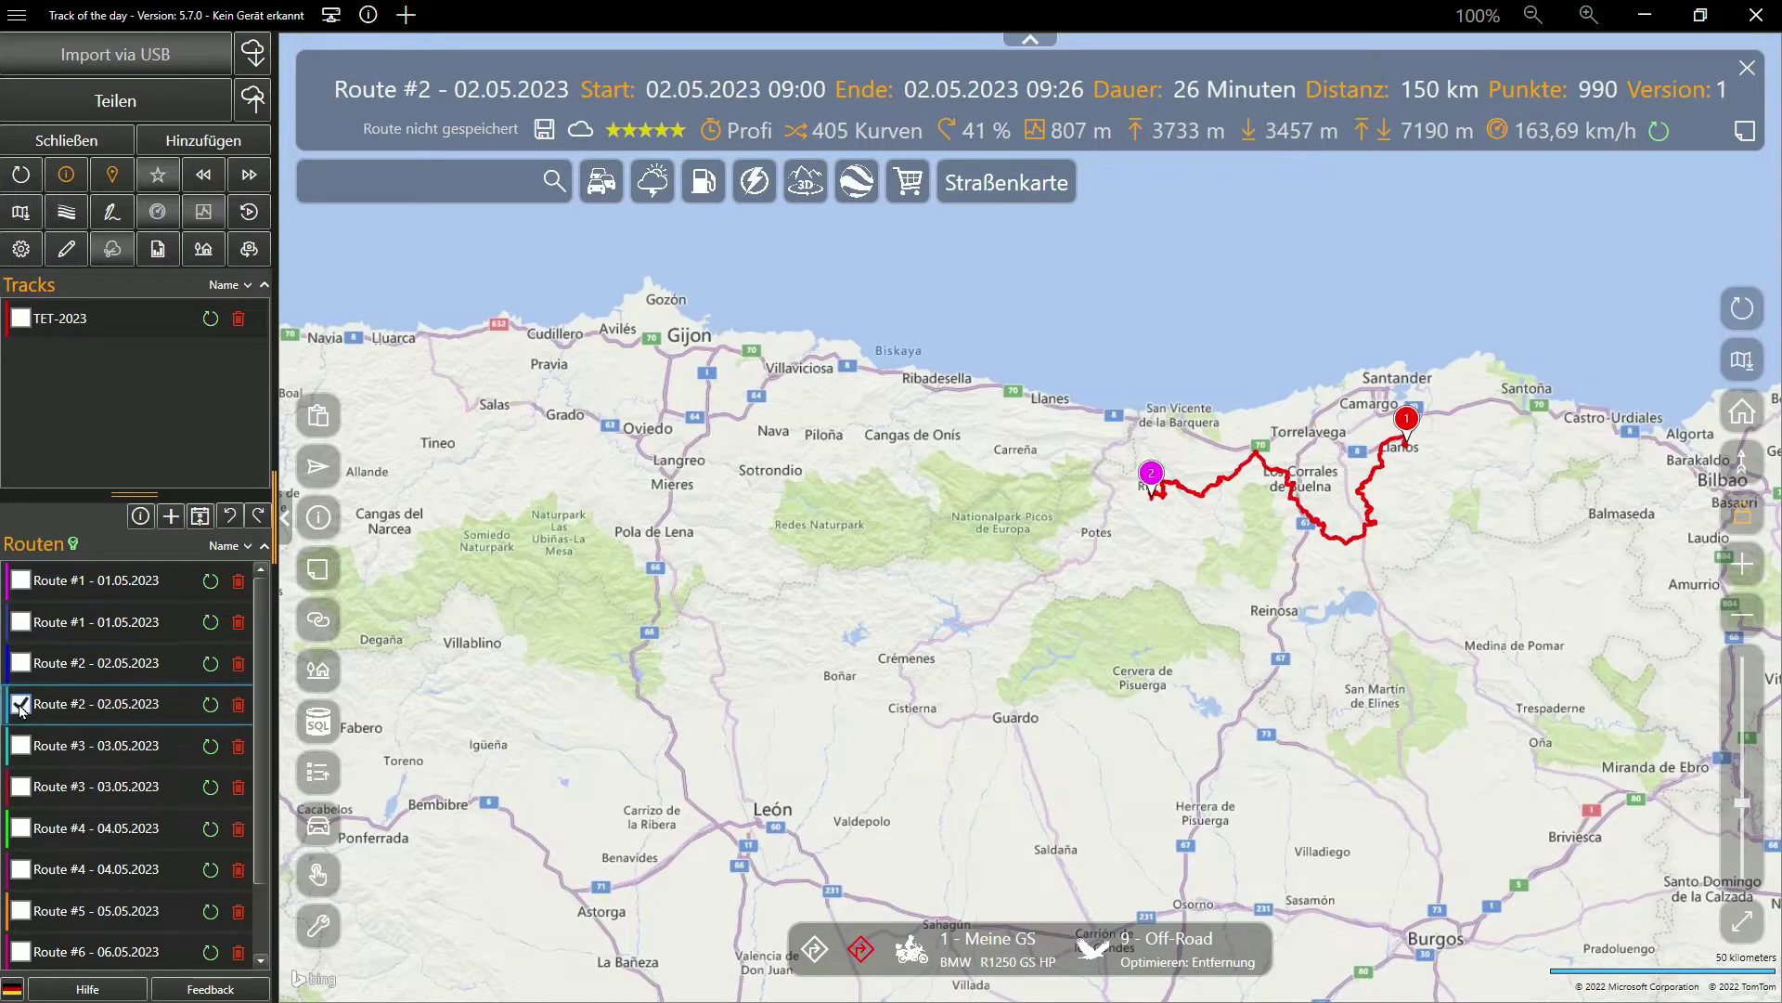
click(20, 746)
click(20, 787)
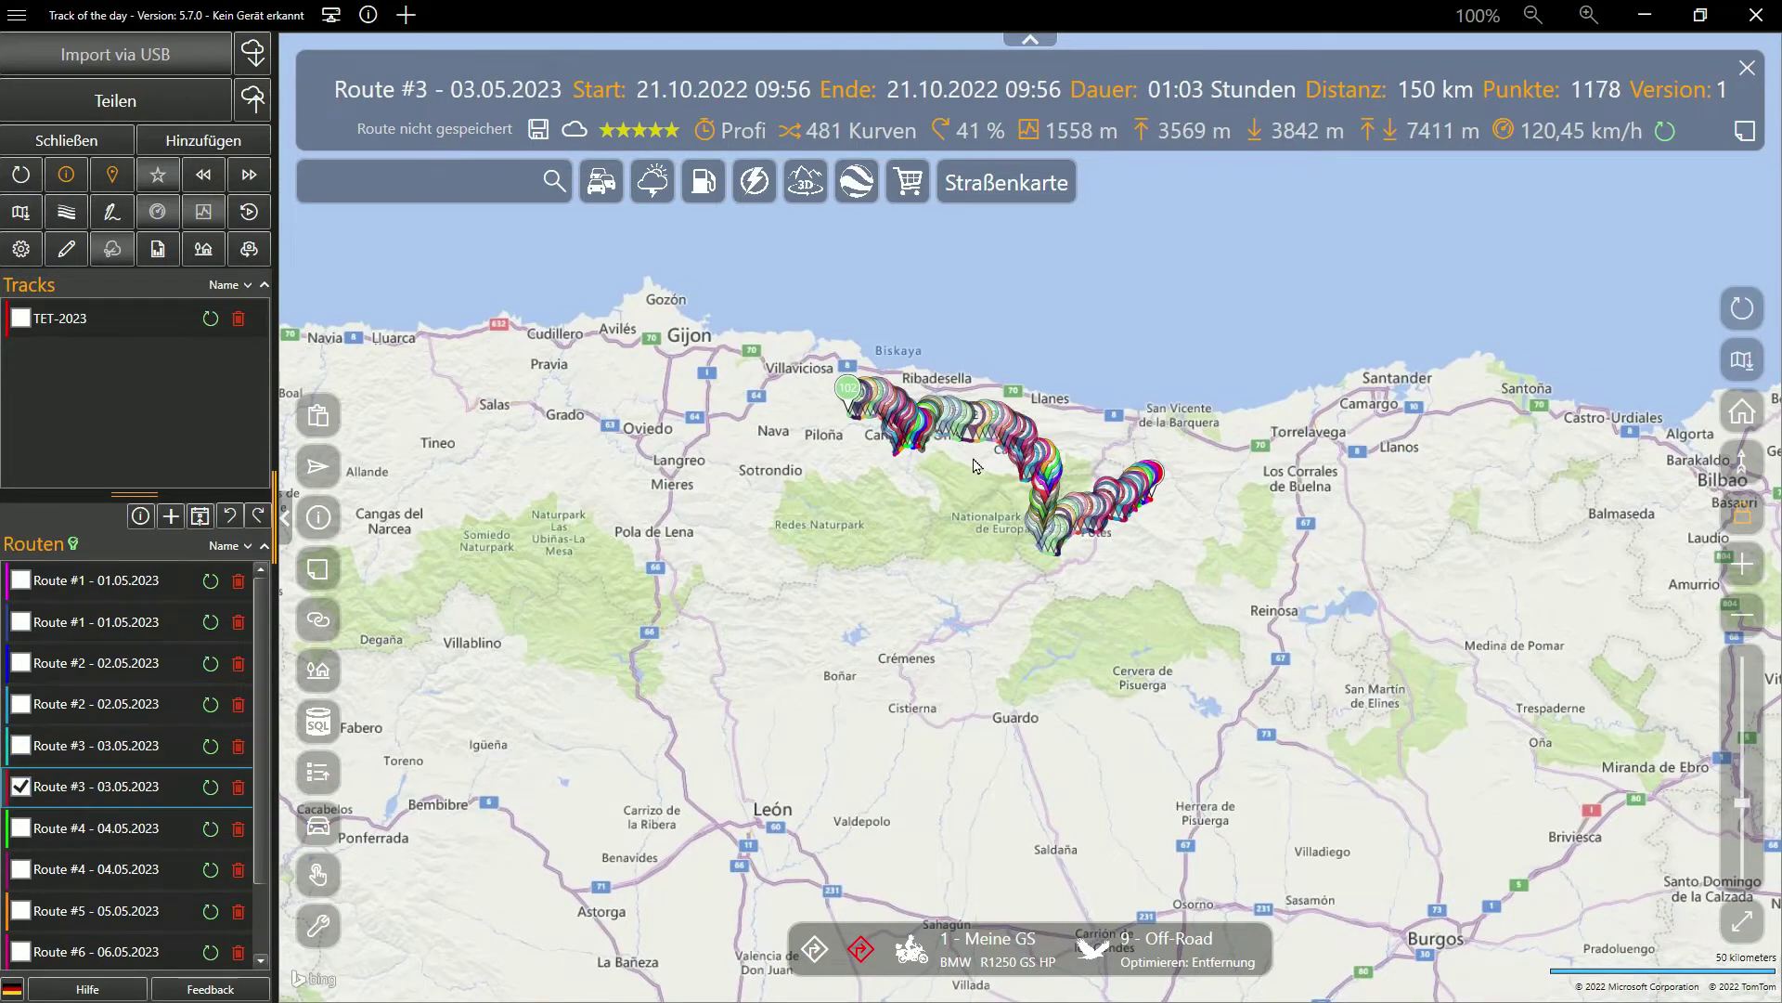
scroll(972, 461, up, 10)
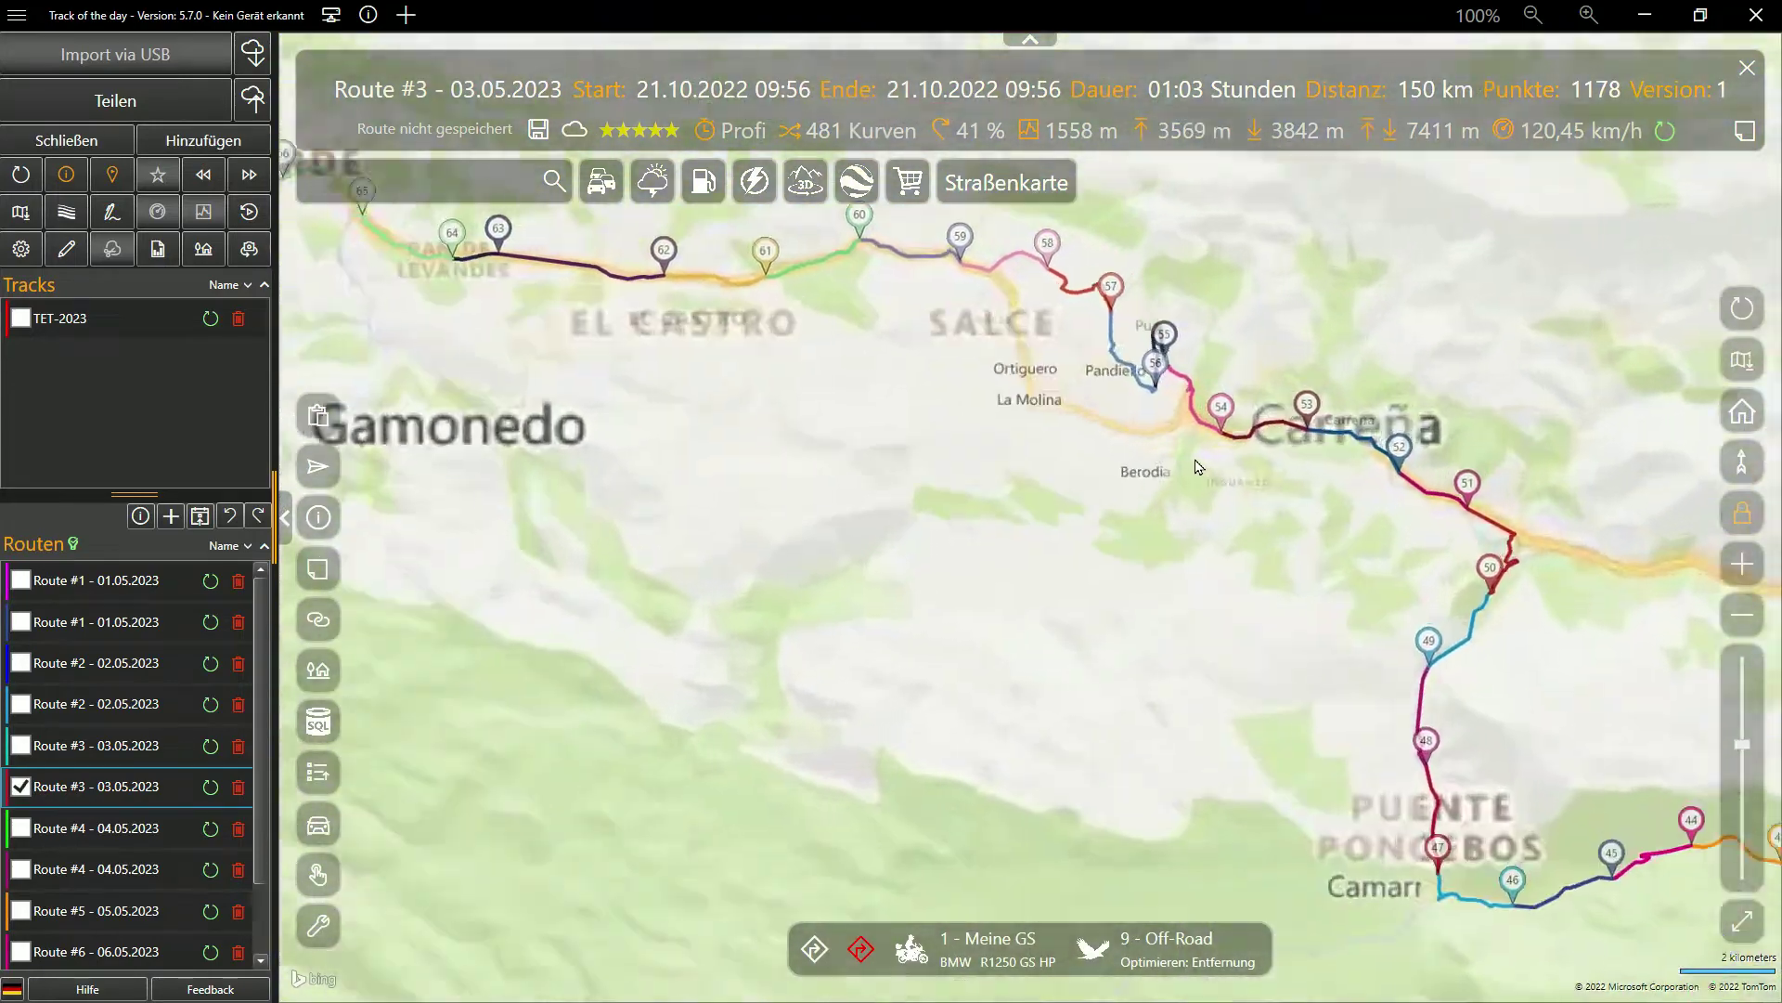
scroll(1197, 467, up, 3)
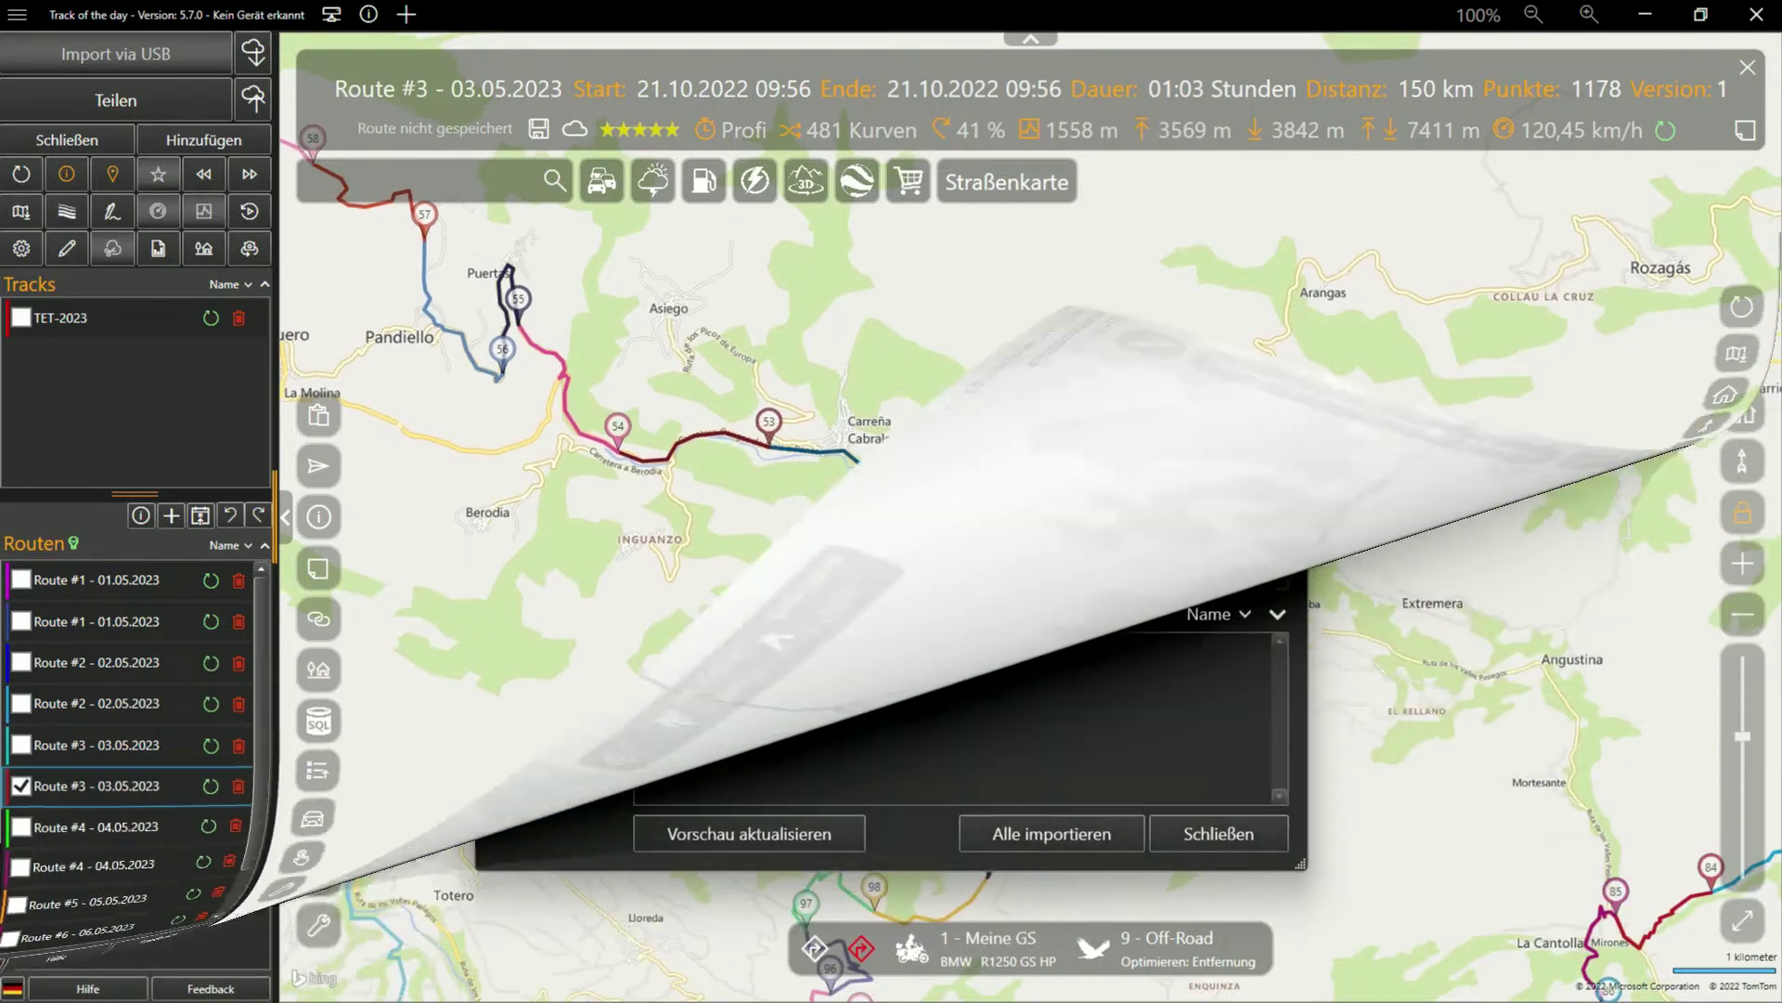
- Search Hotel POIs around Liérganes and view Palacio Marques de Valbuena's details
drag(994, 407, 996, 401)
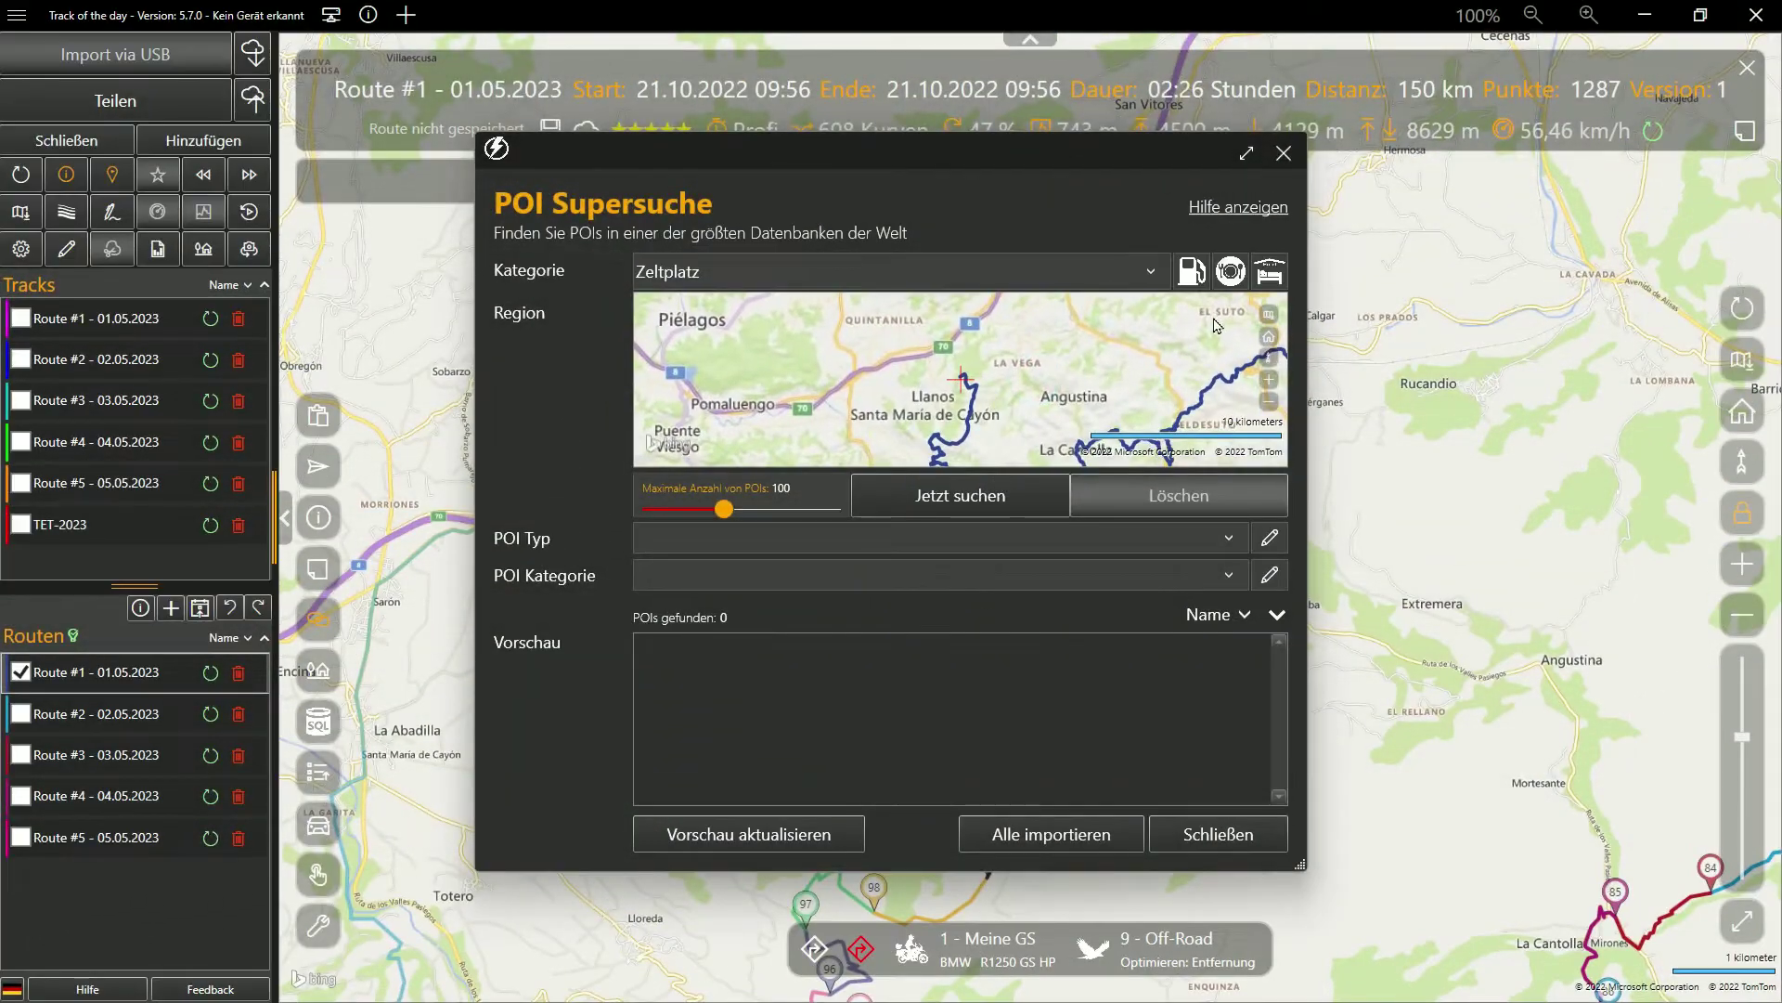
click(1270, 273)
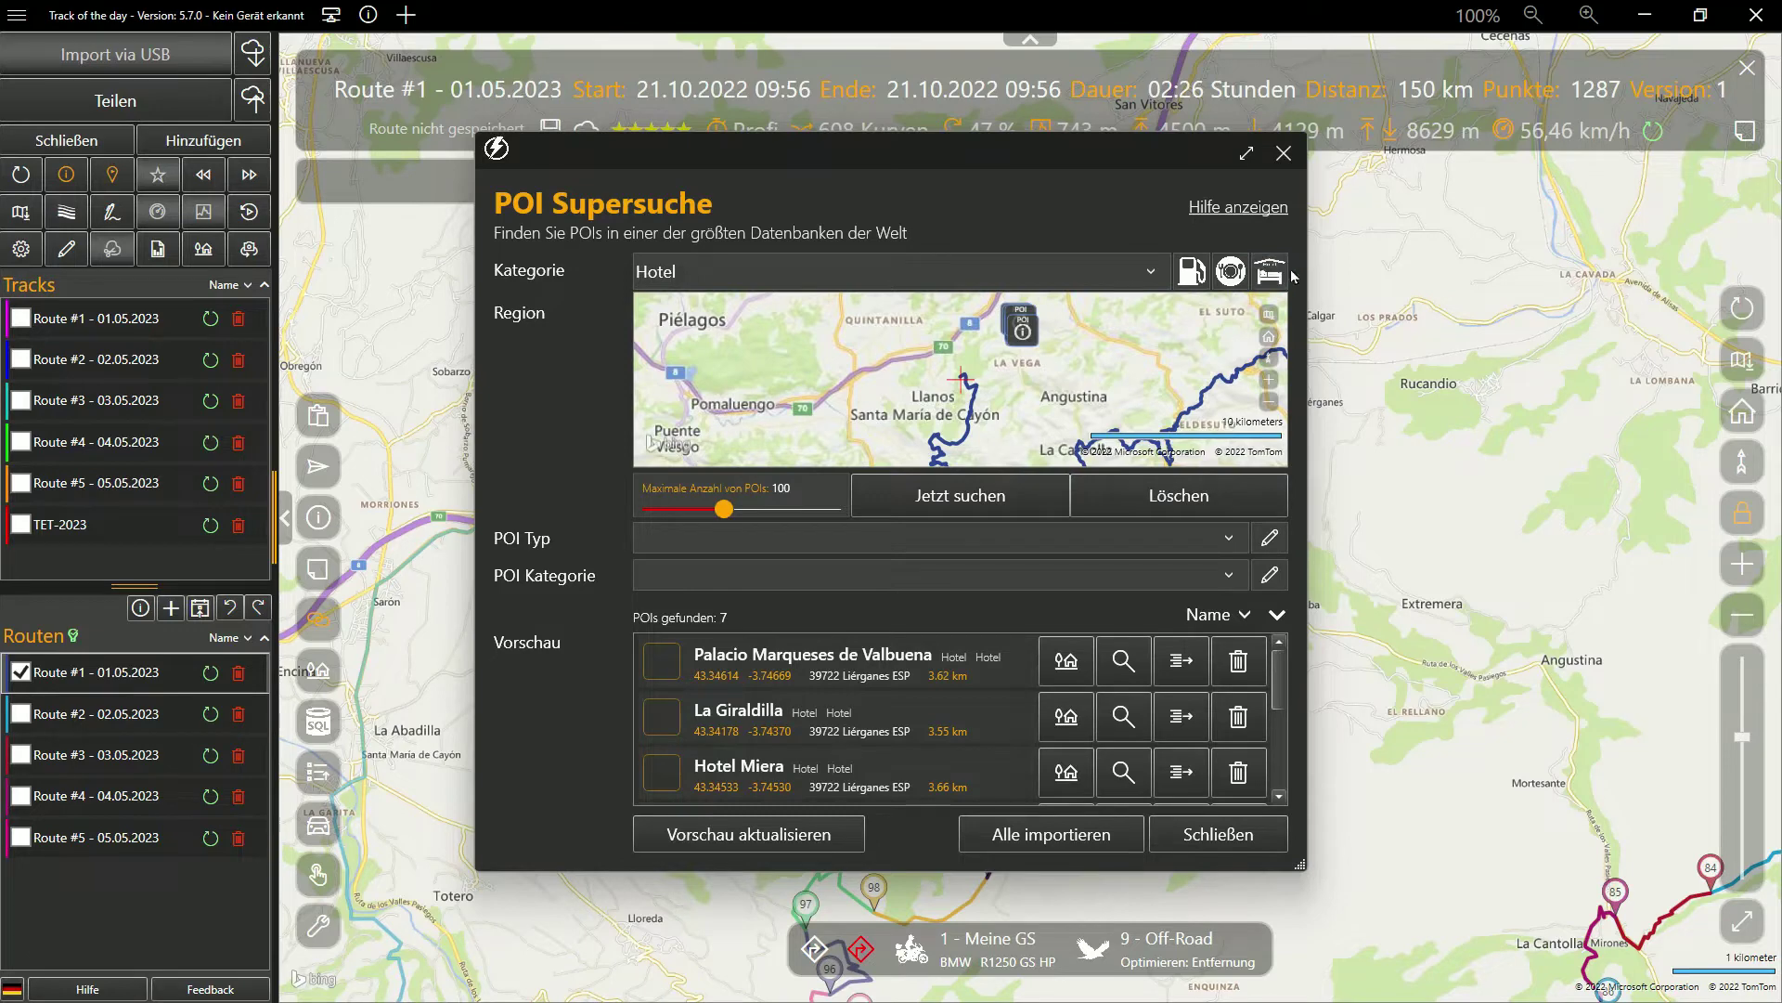
scroll(1066, 344, up, 3)
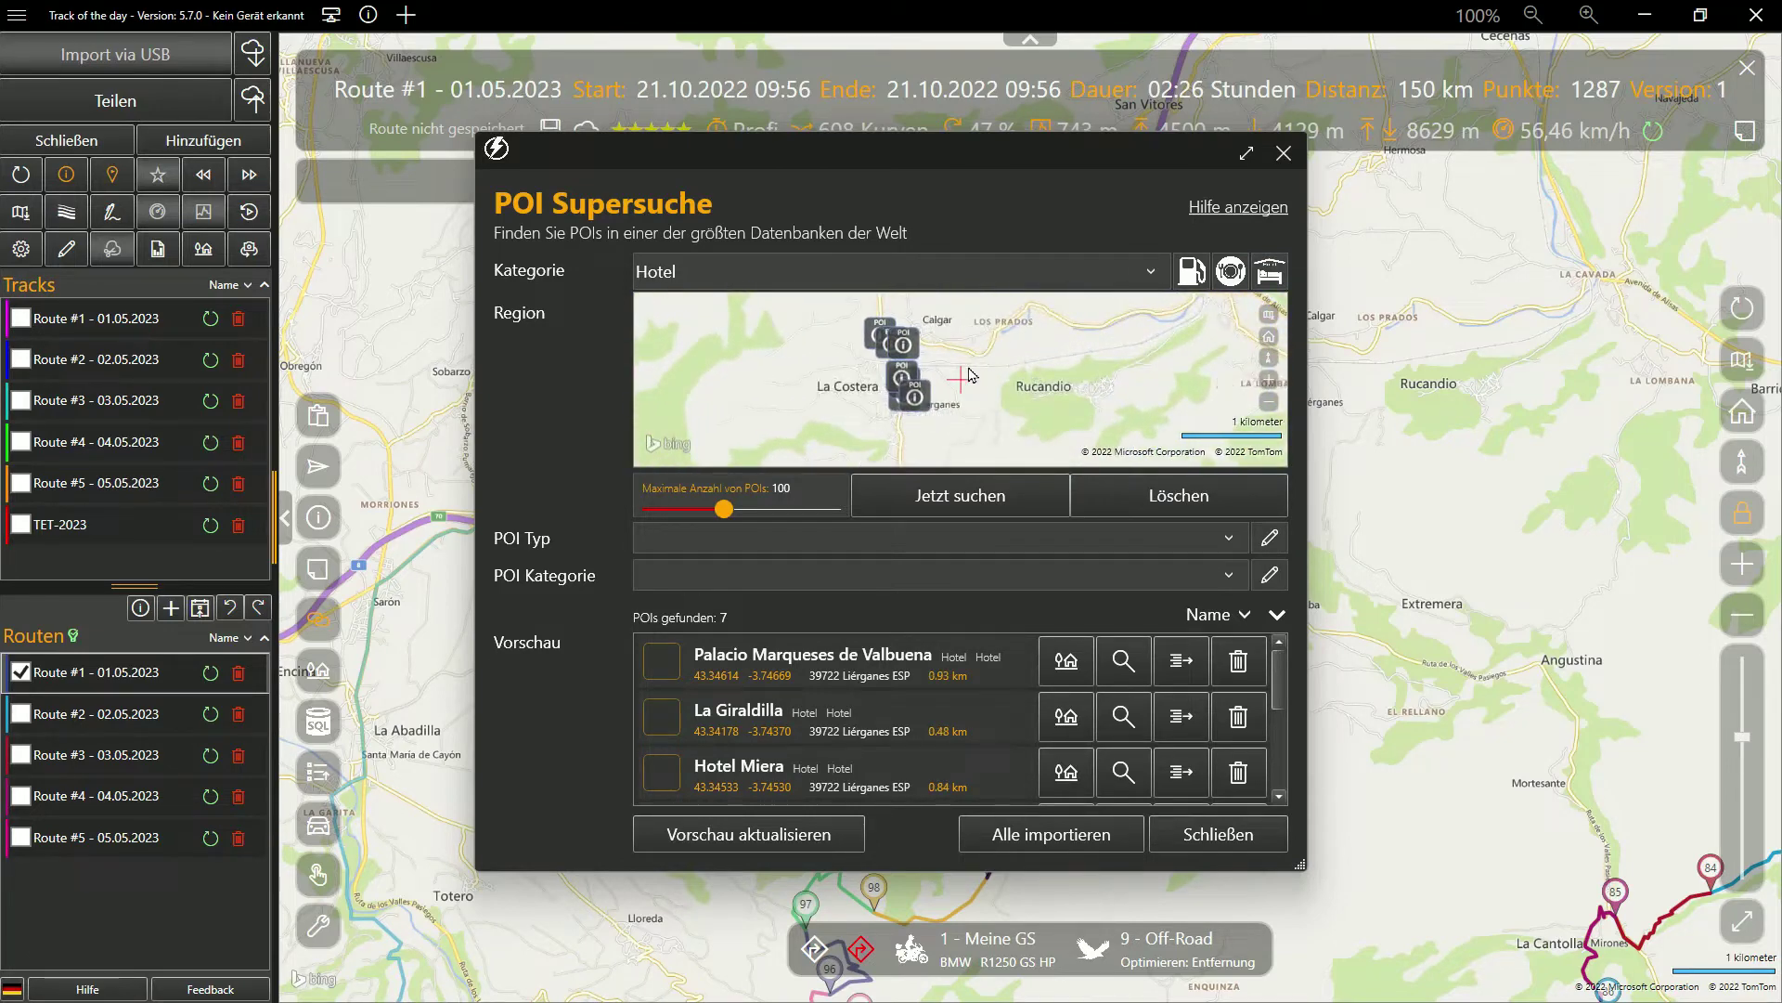
scroll(1049, 380, up, 1)
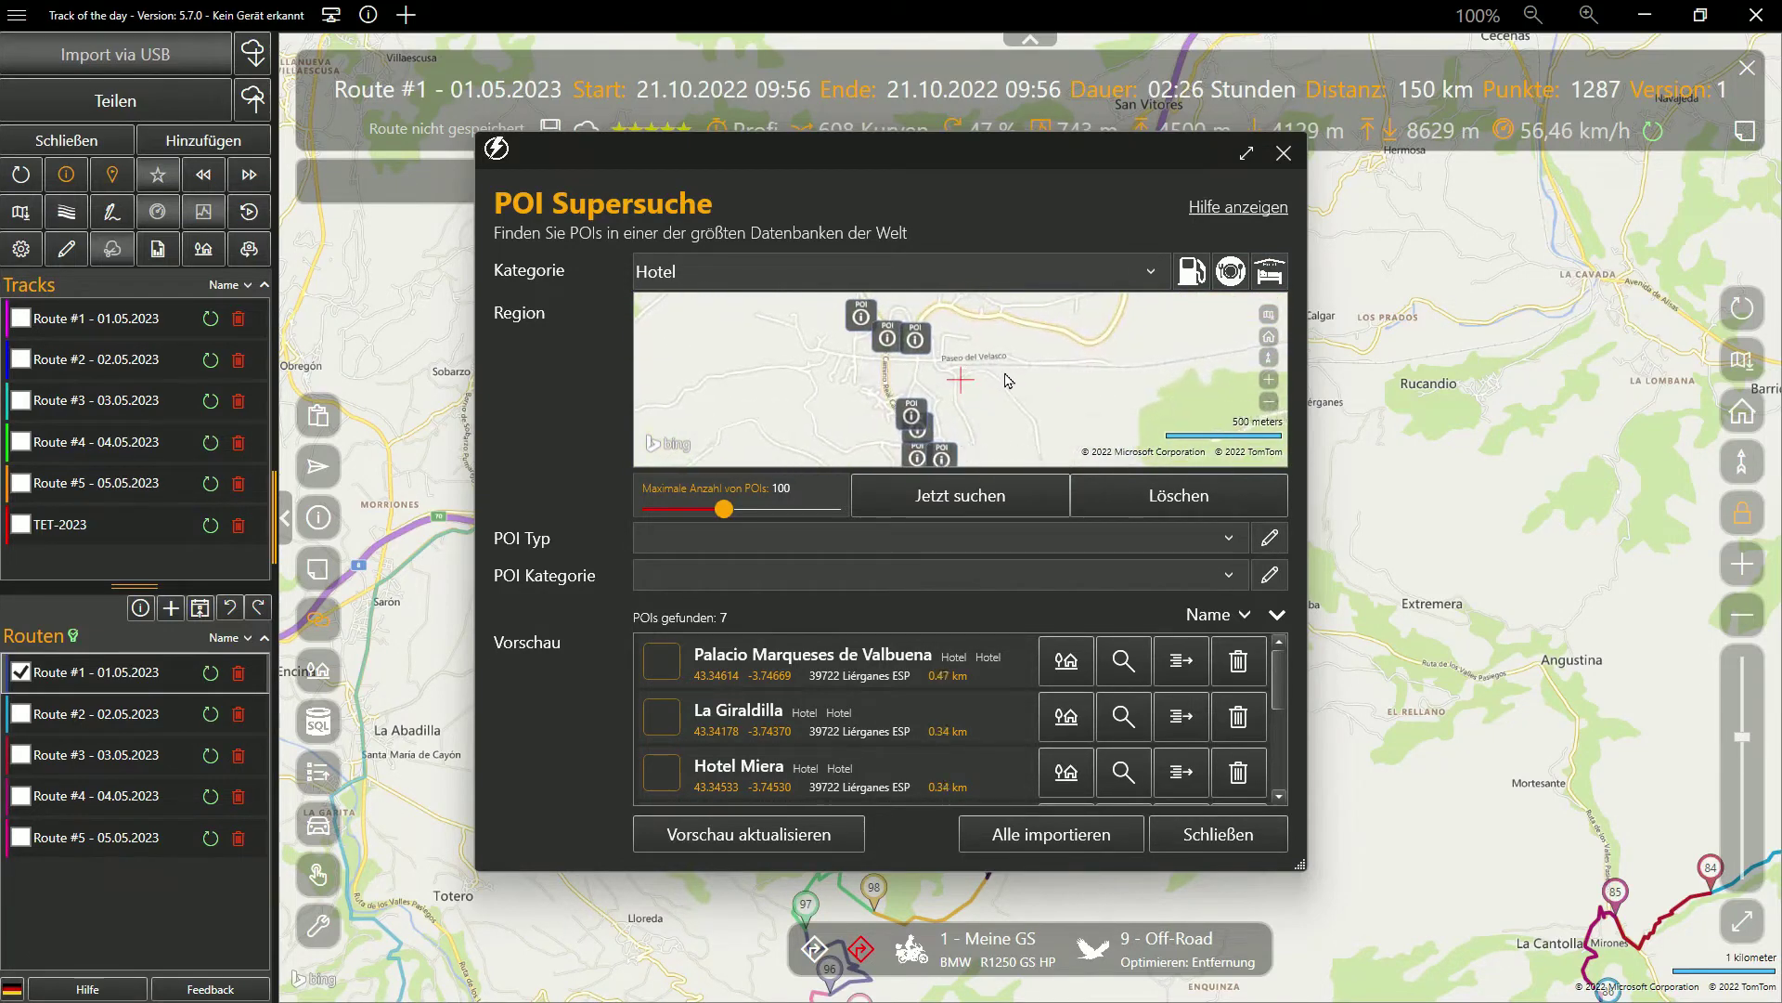
double_click(1049, 167)
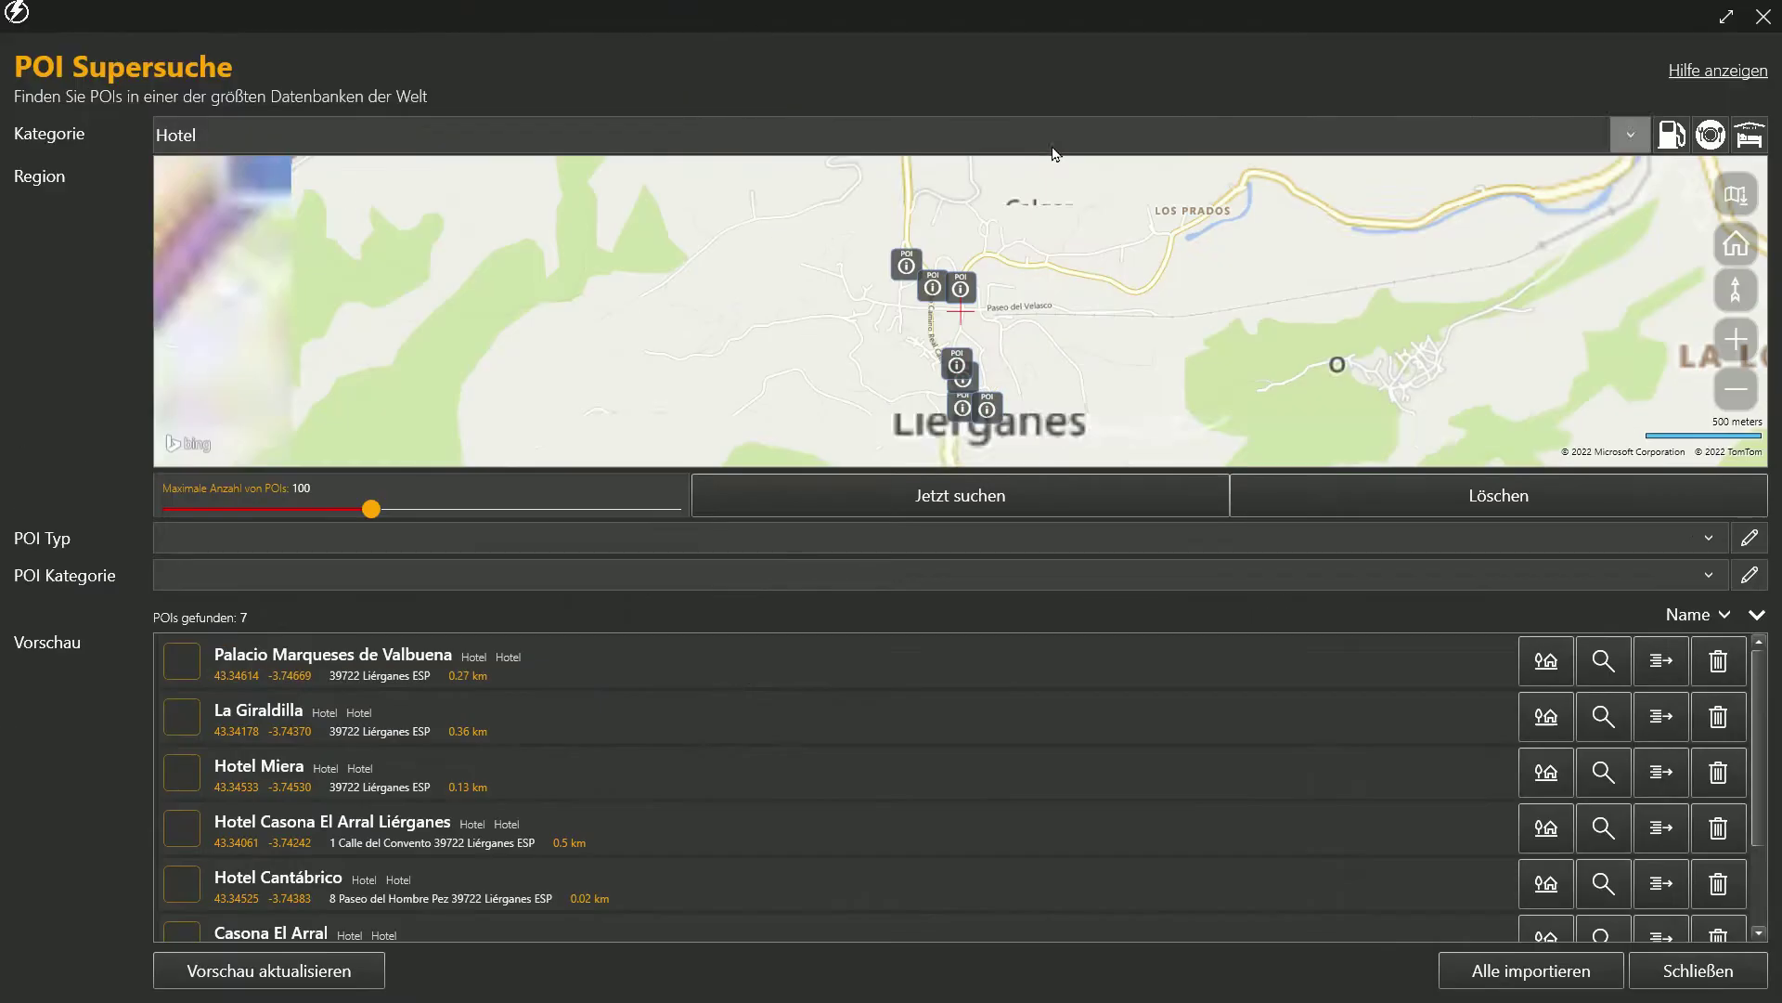
click(908, 265)
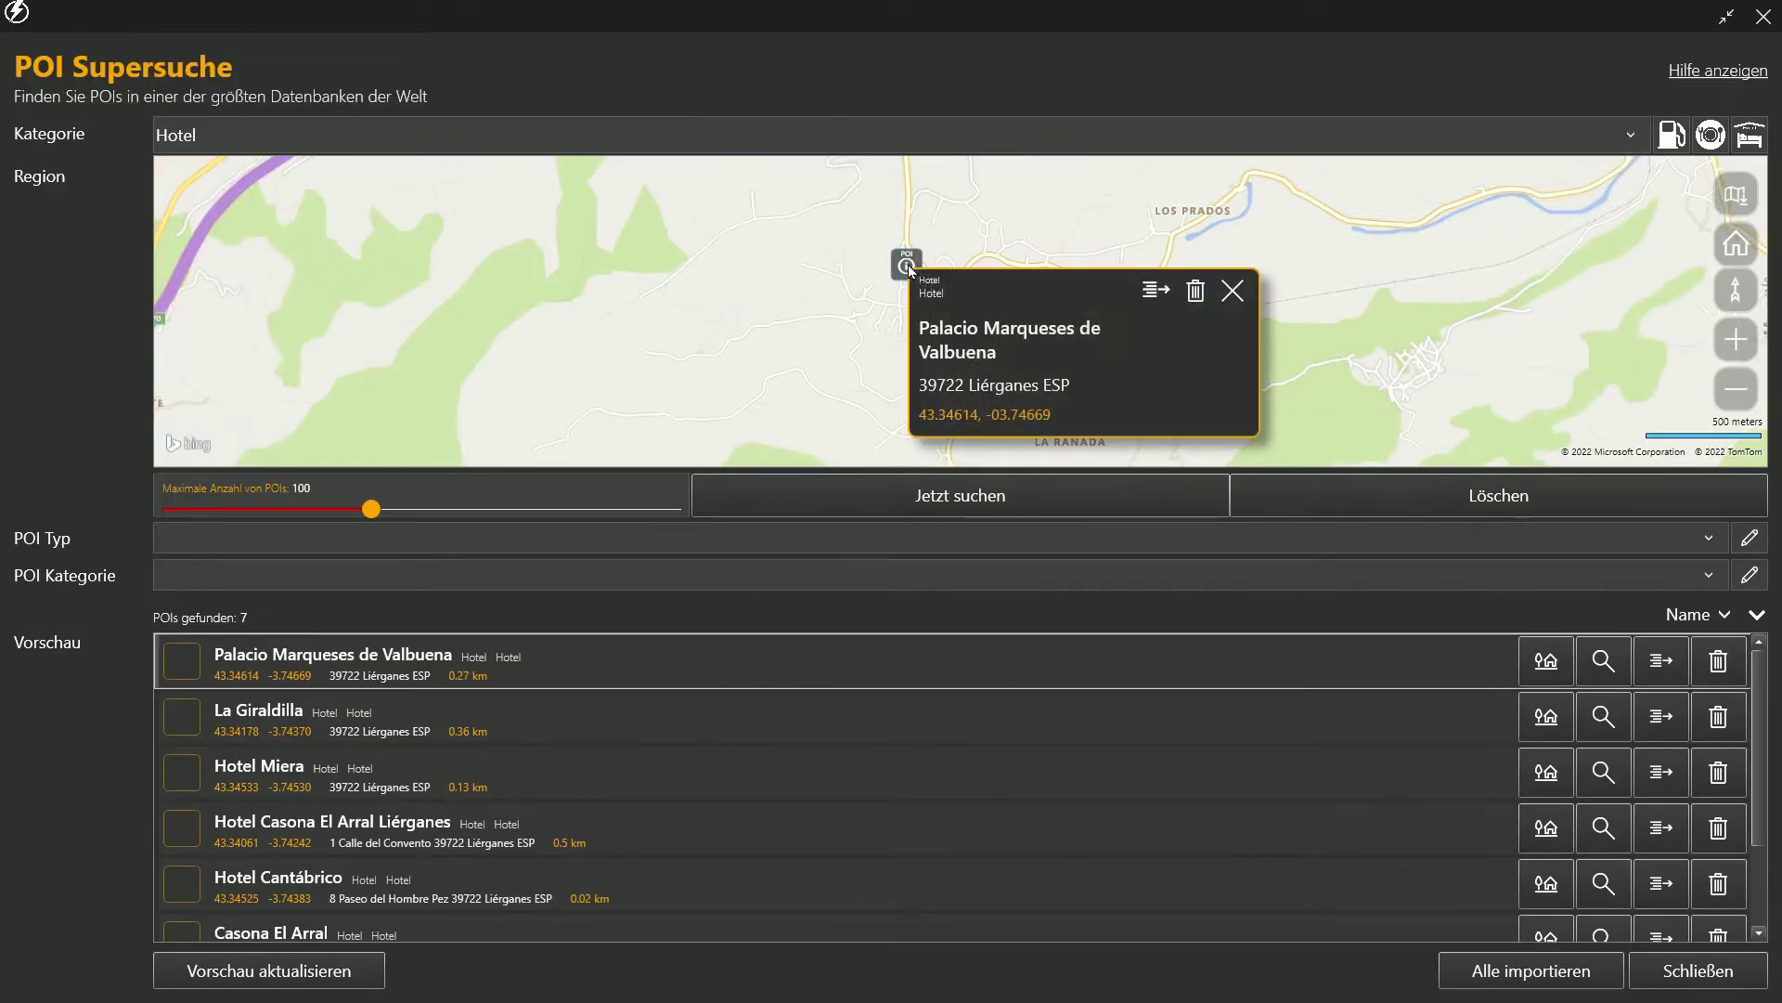
click(835, 290)
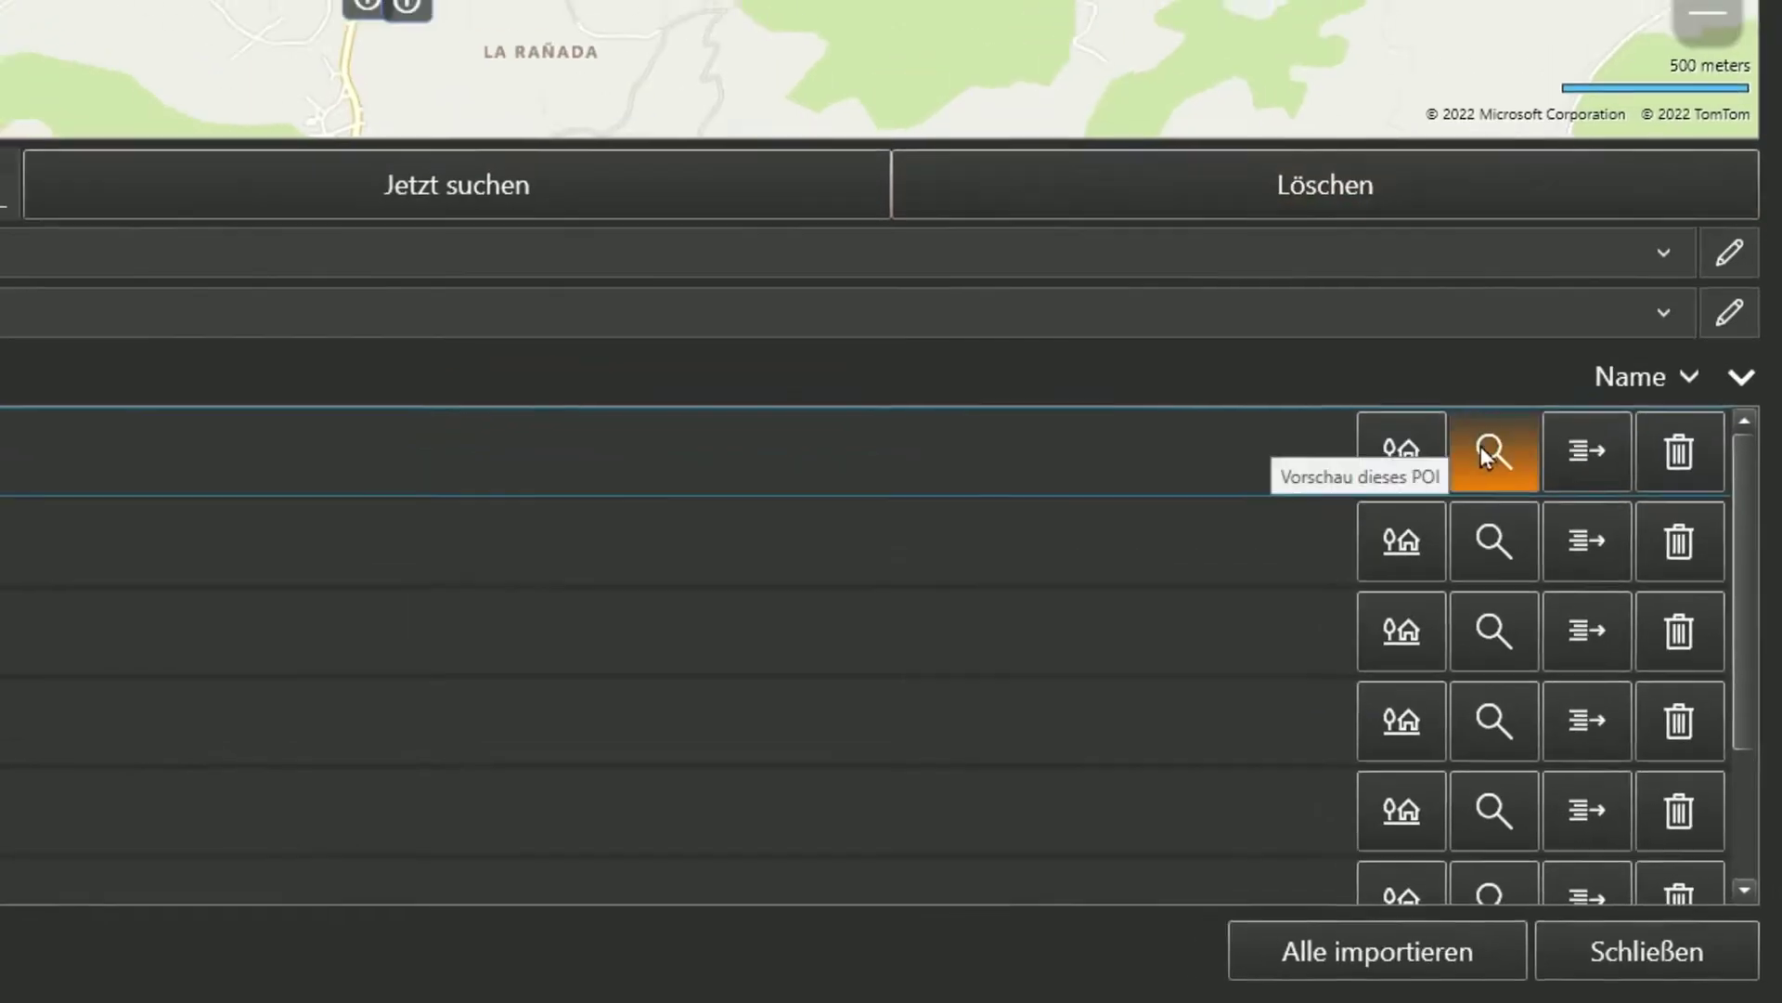
- Preview Palacio Marques de Valbuena's location and turn its Street View image rightward
click(1603, 661)
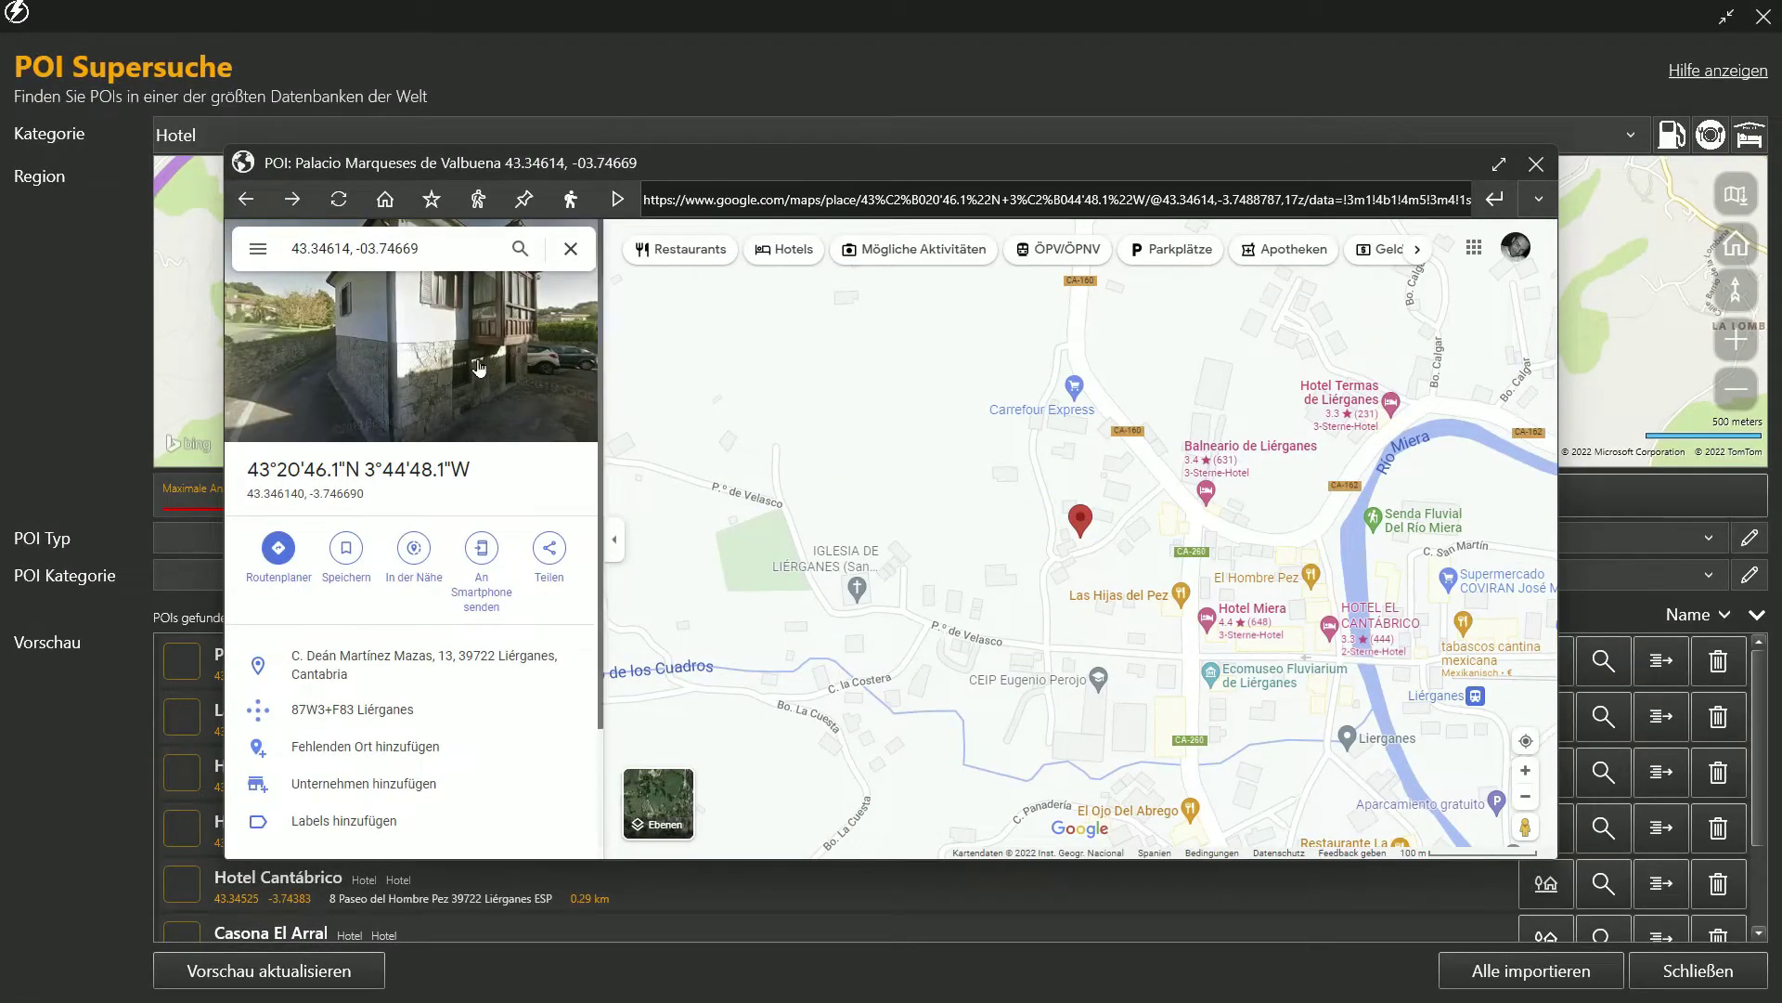
click(480, 368)
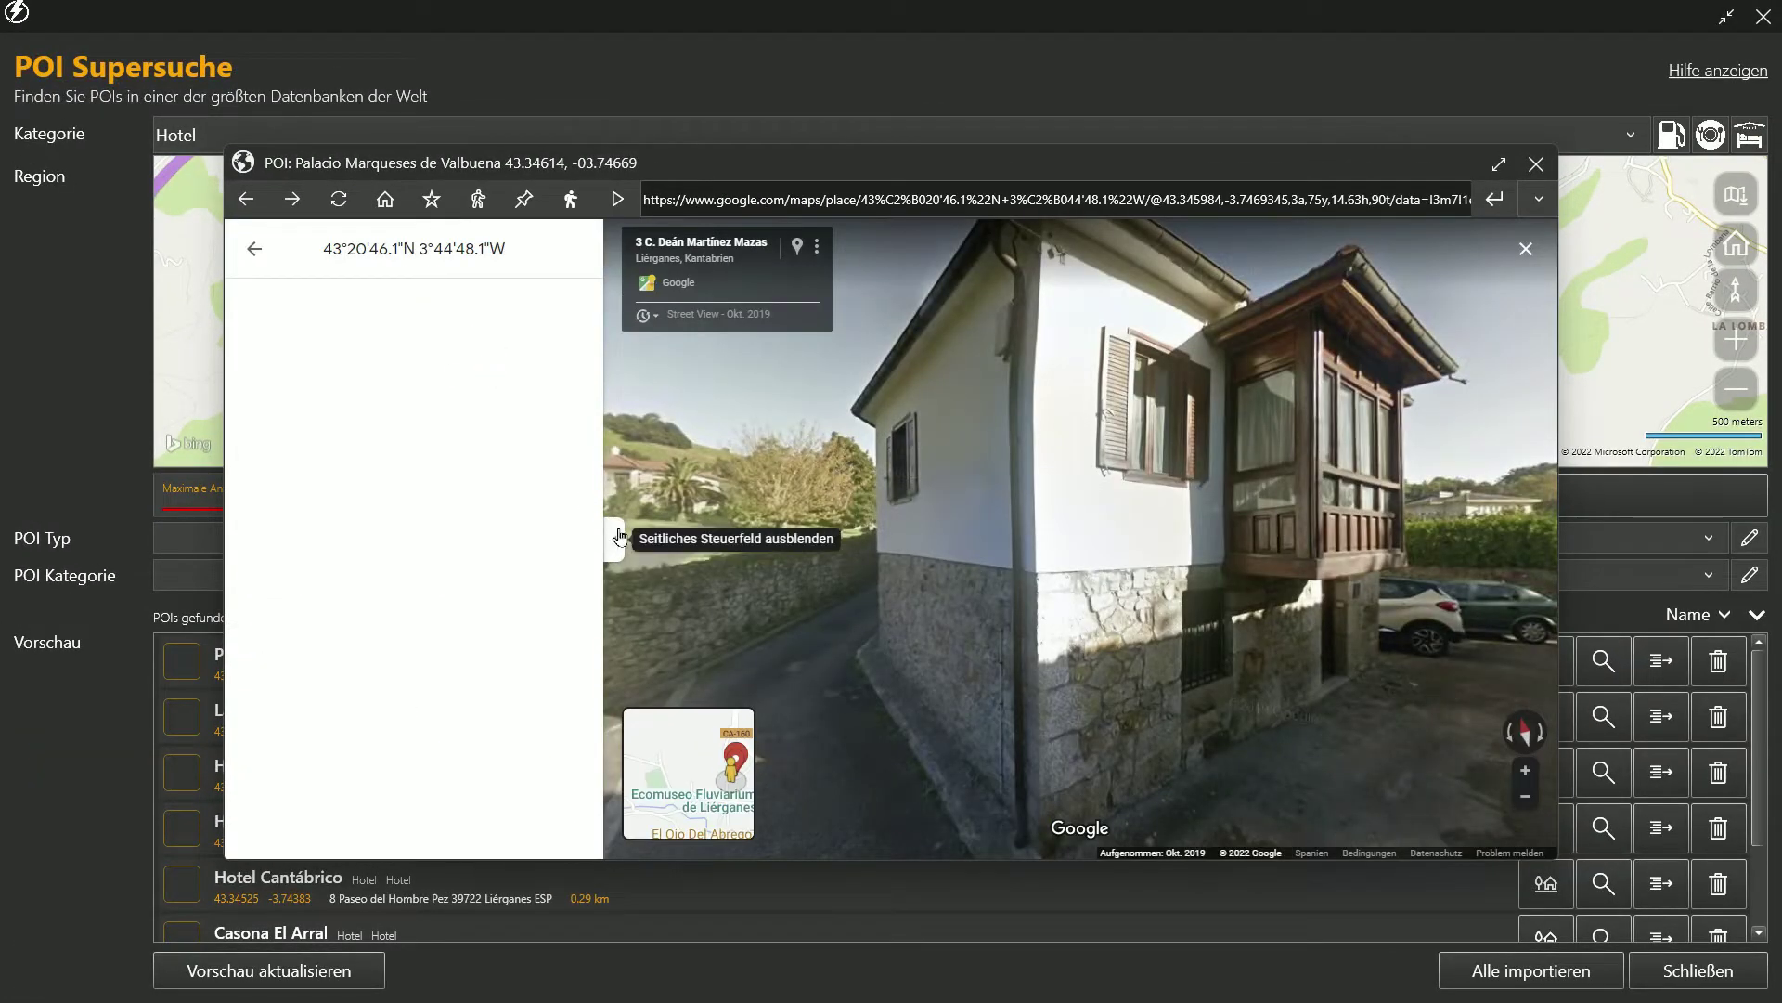
click(614, 539)
click(893, 539)
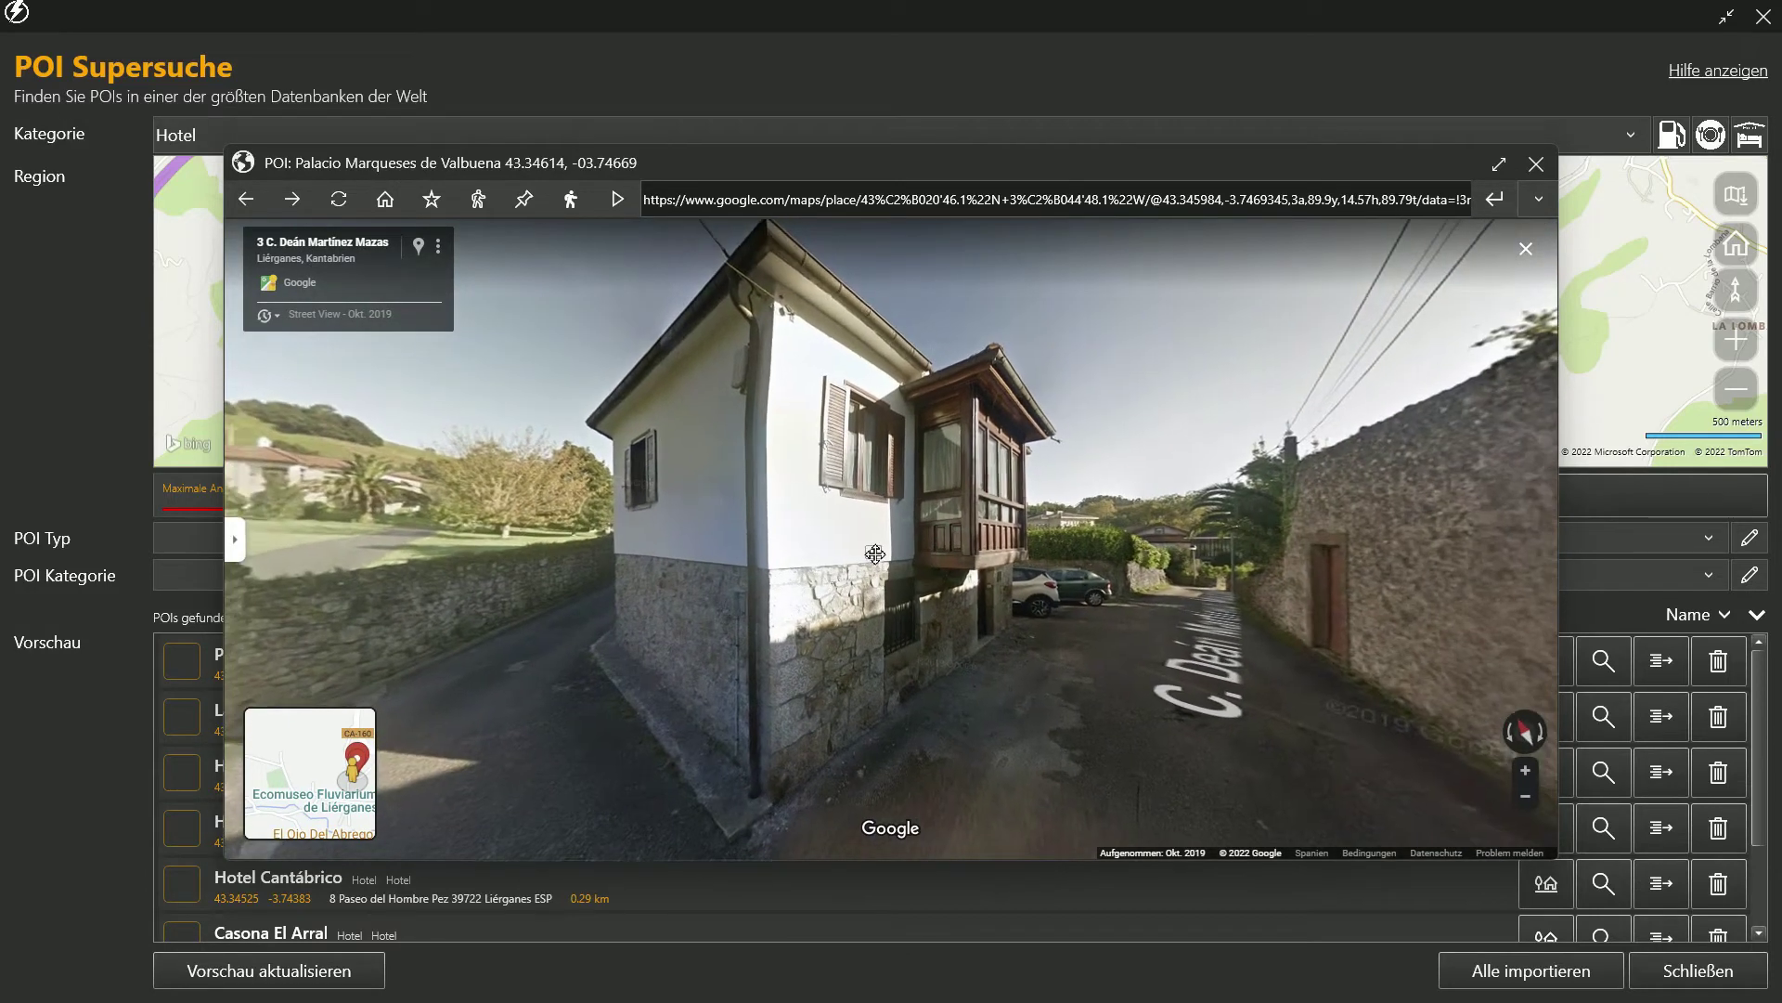
- Save the Street View spot as Hotel POI 'Palacio Marqueses' and close the POI search
click(431, 200)
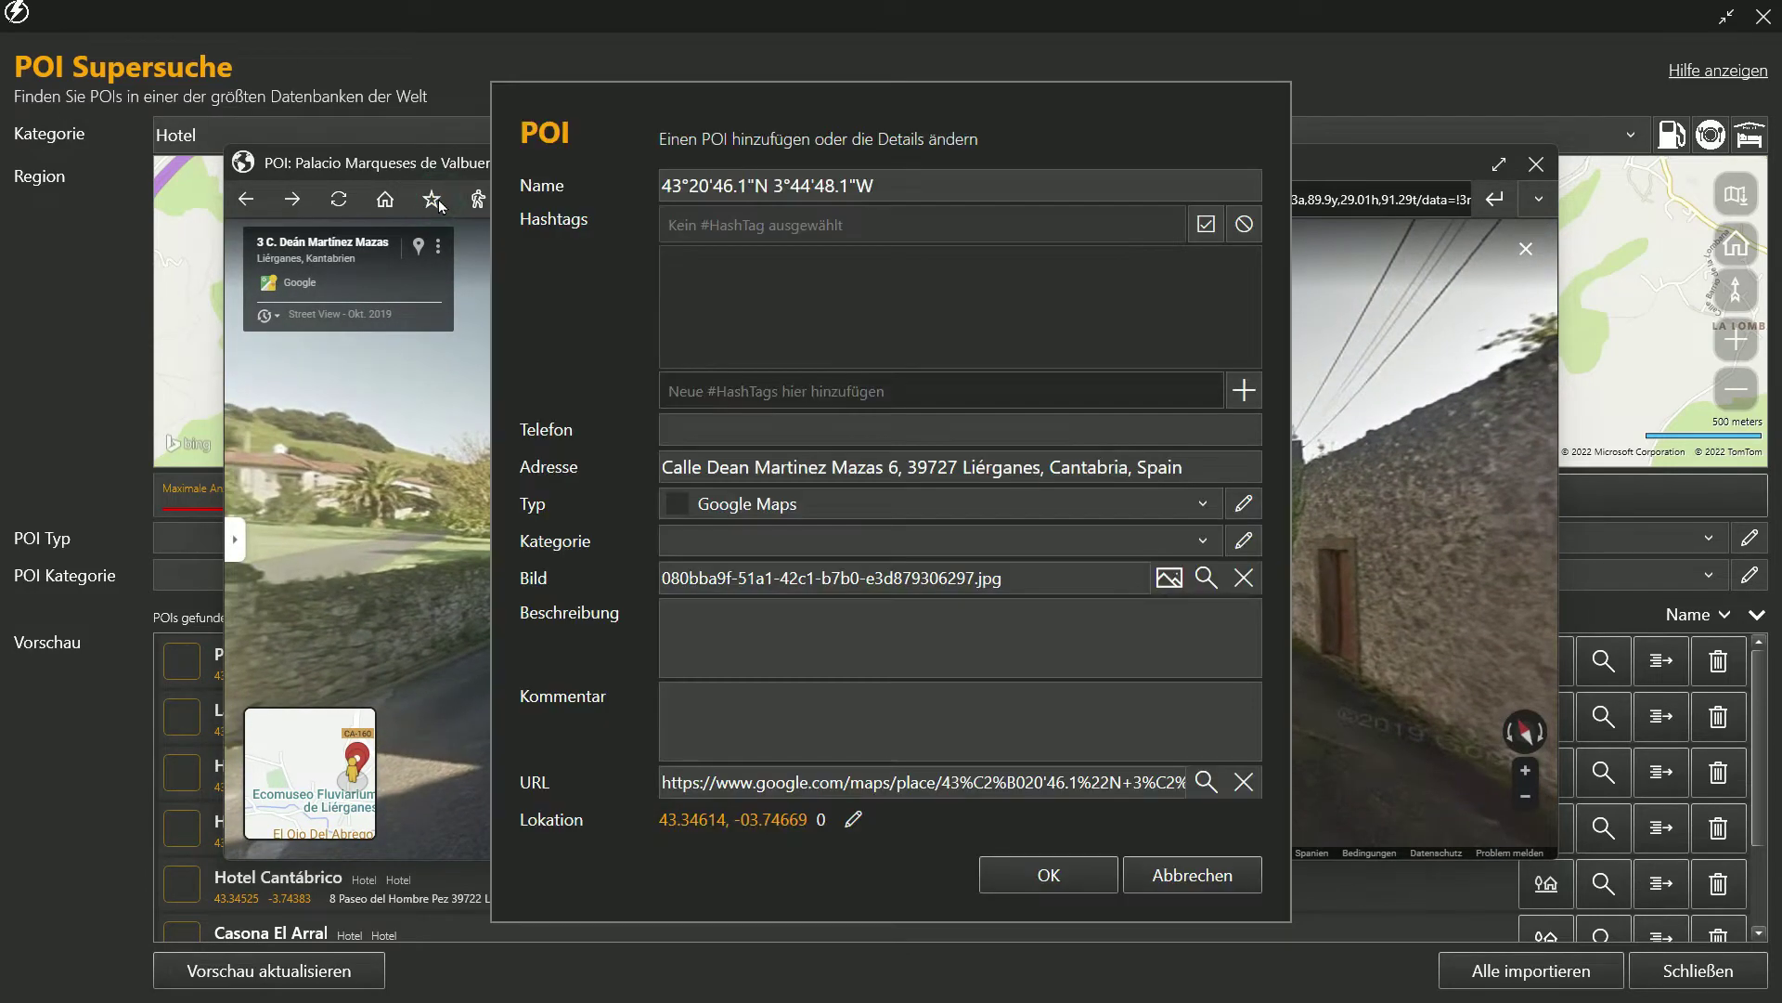
text(Palacio Mar)
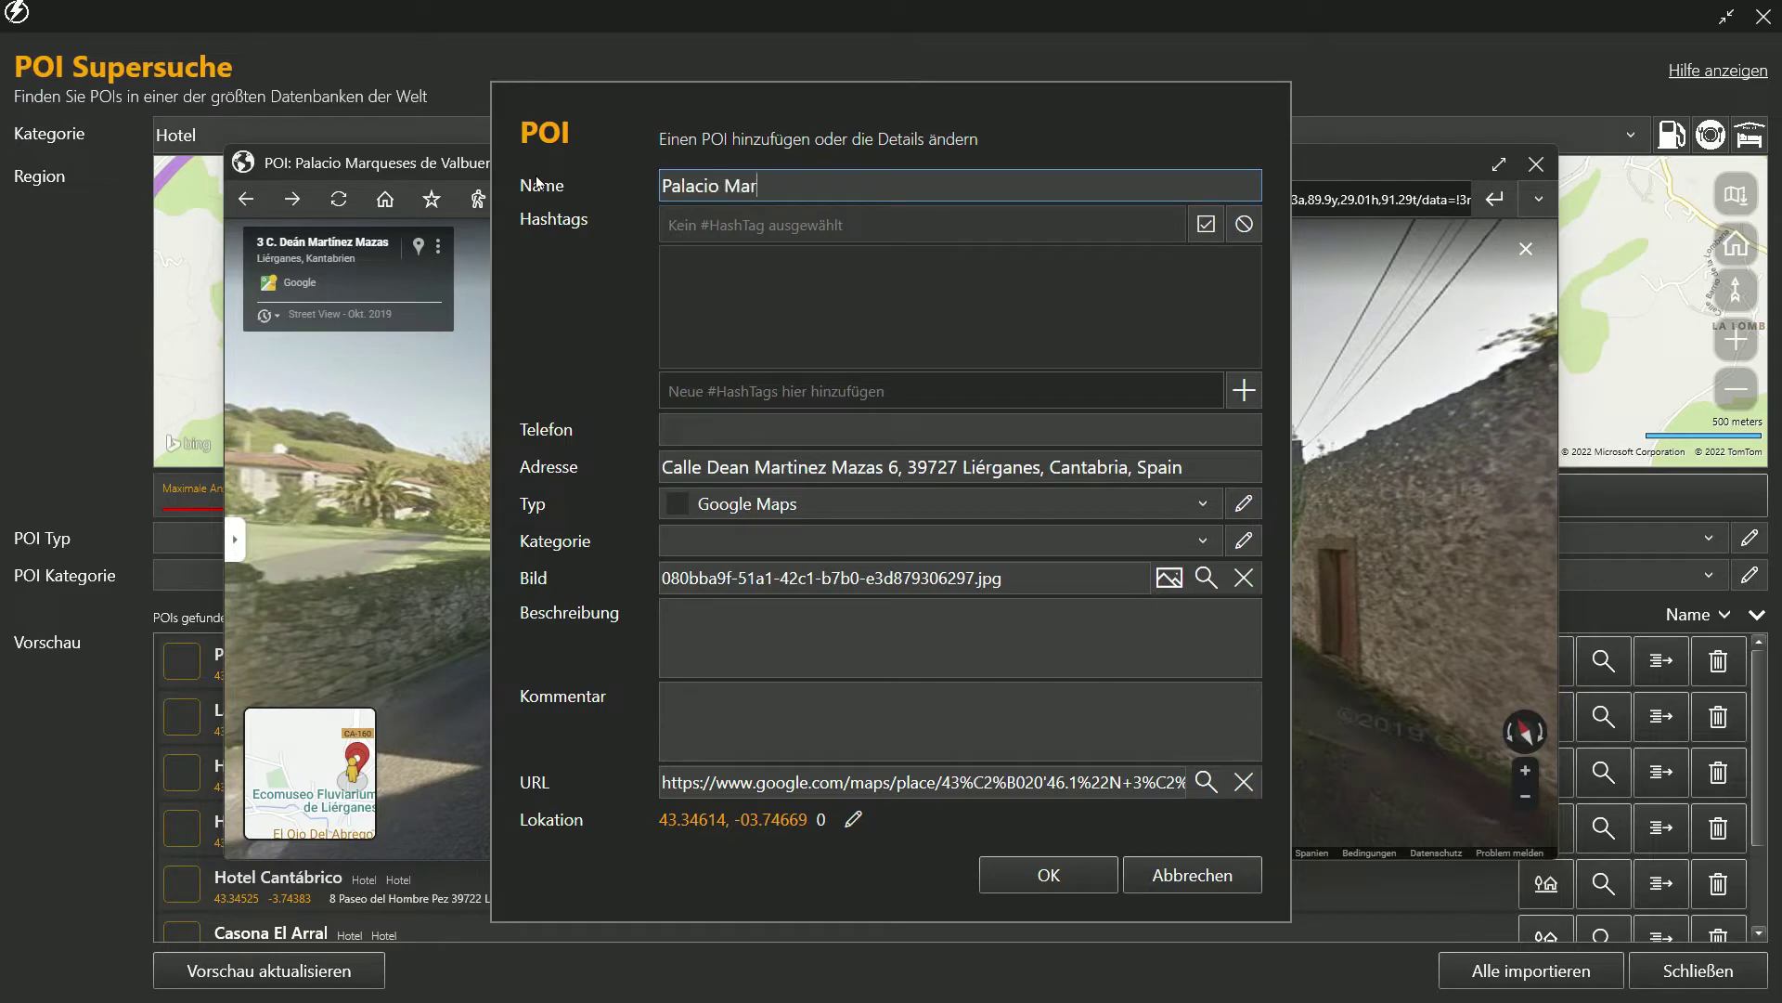
text(queses)
click(932, 538)
click(870, 699)
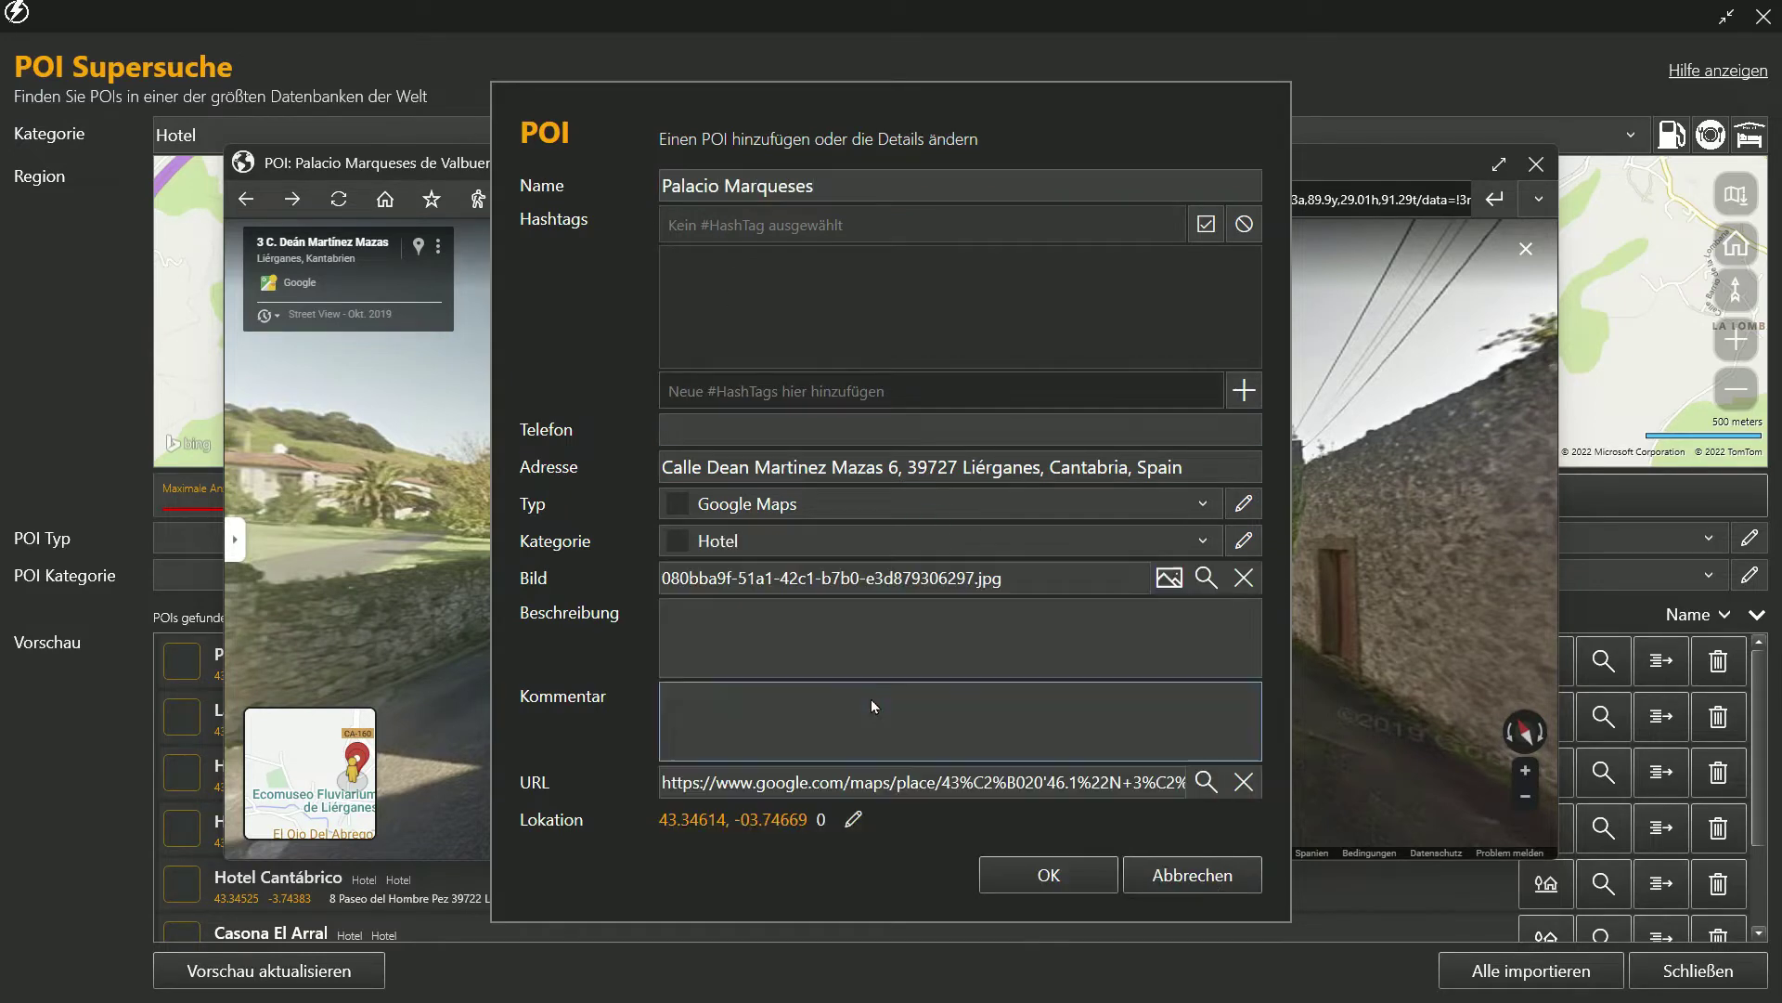
click(1033, 868)
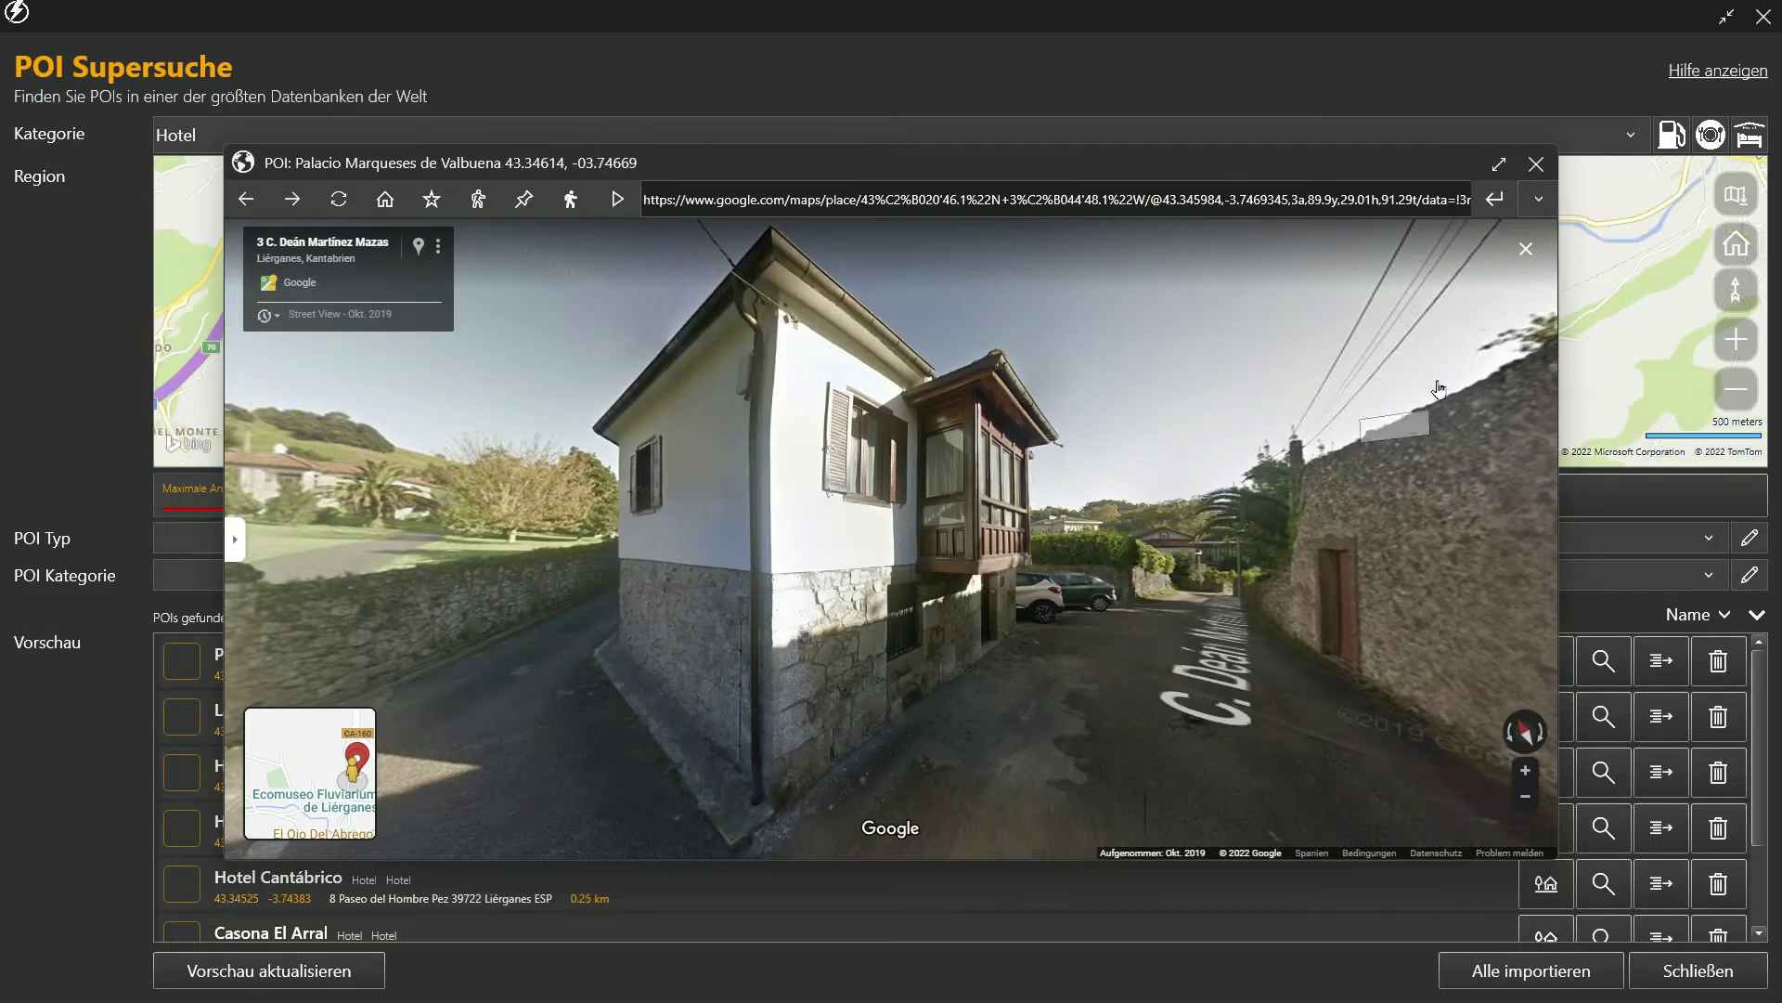
click(1538, 167)
click(1763, 16)
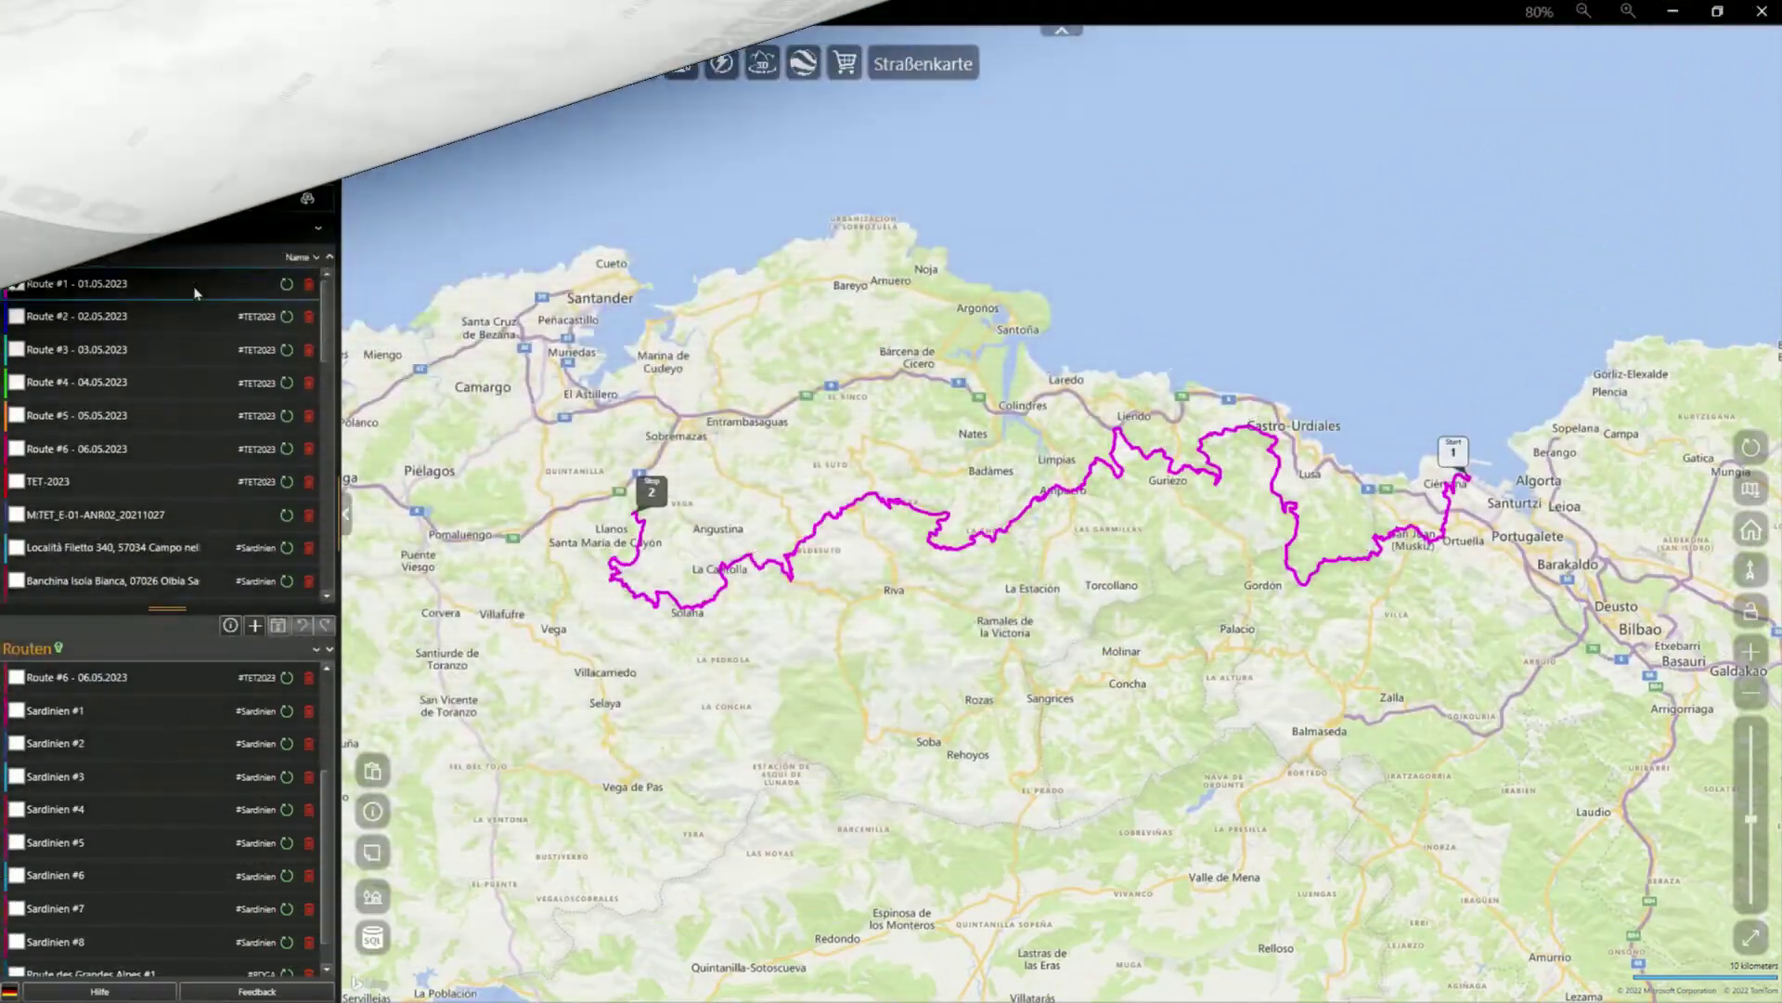
- Tag Route #1 with #TET2023 via Hashtags verwalten, then filter the lists to #TET2023
right_click(203, 296)
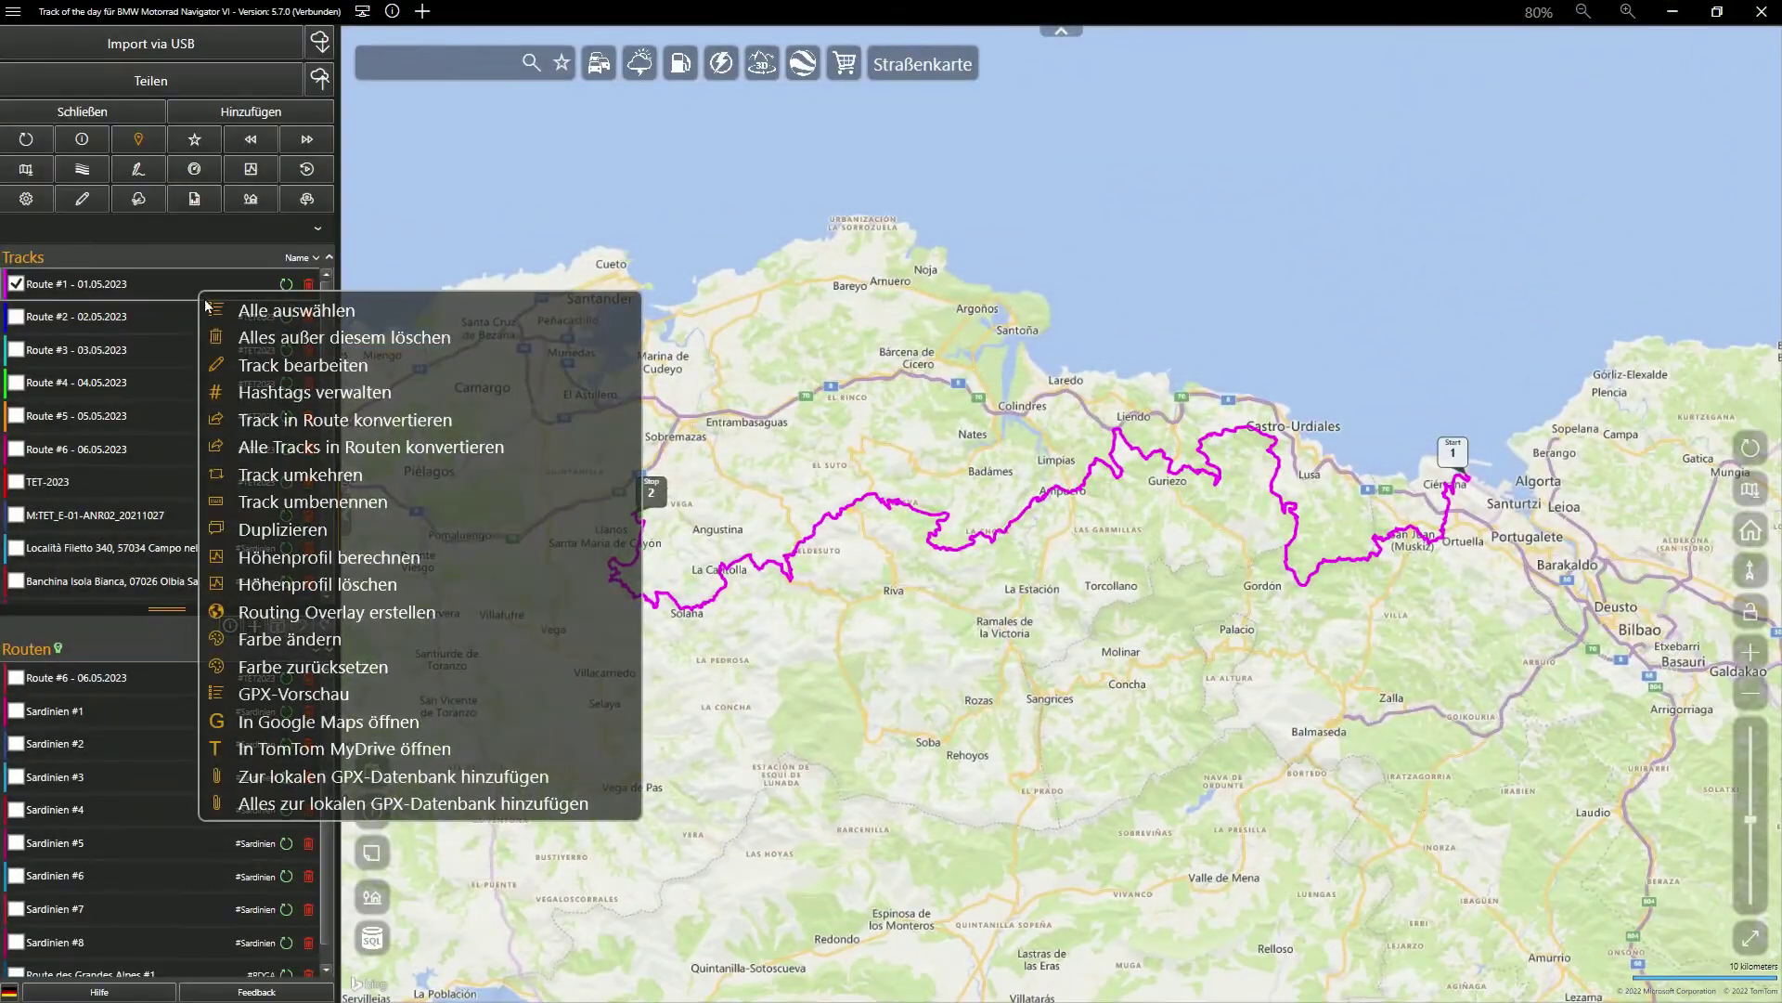
click(264, 393)
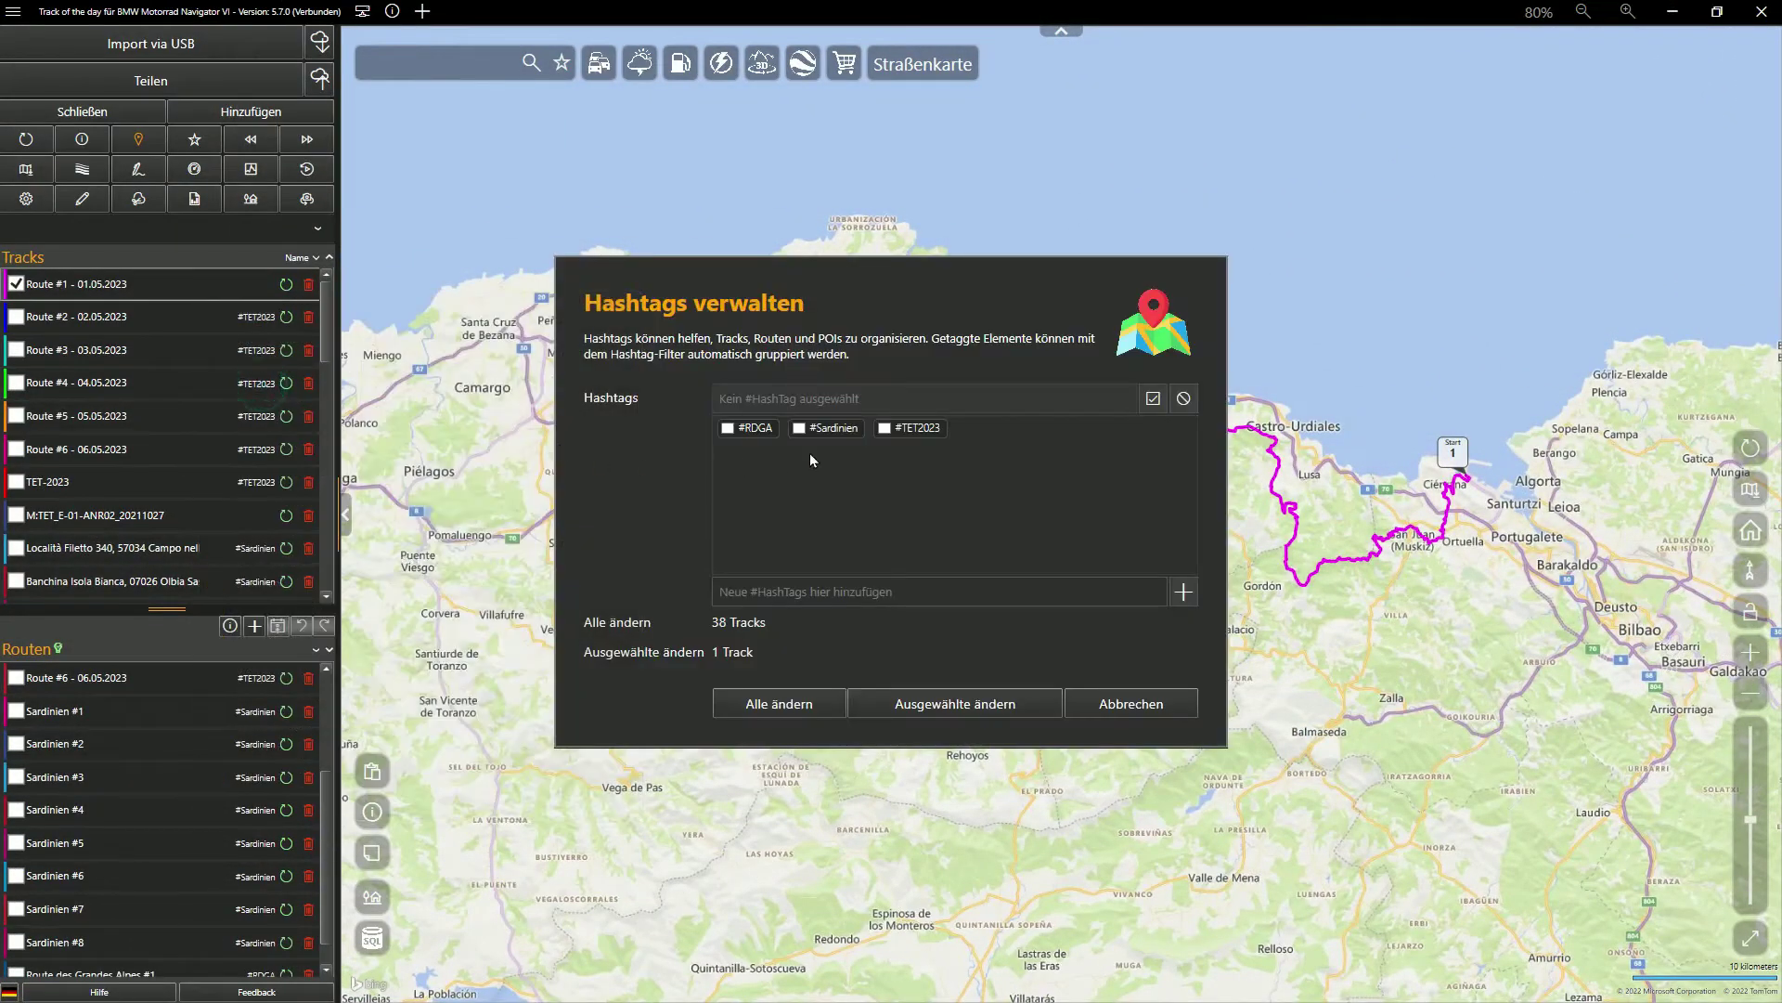
click(896, 440)
click(922, 704)
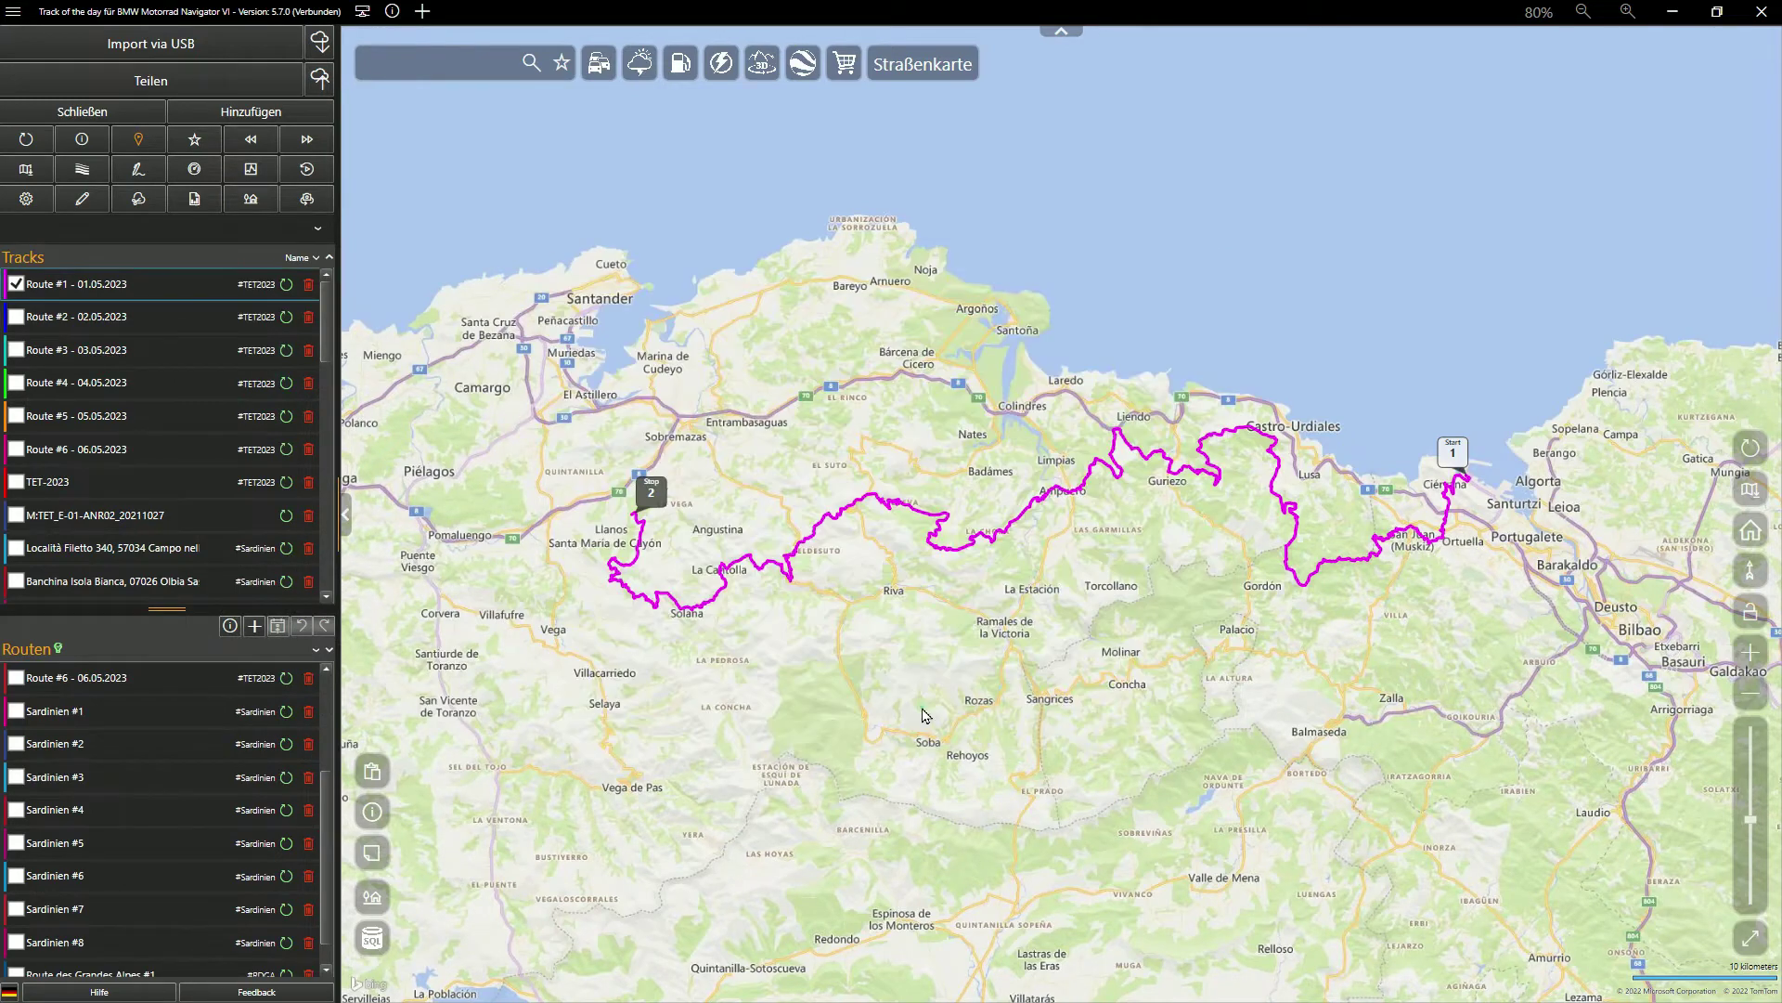
click(167, 231)
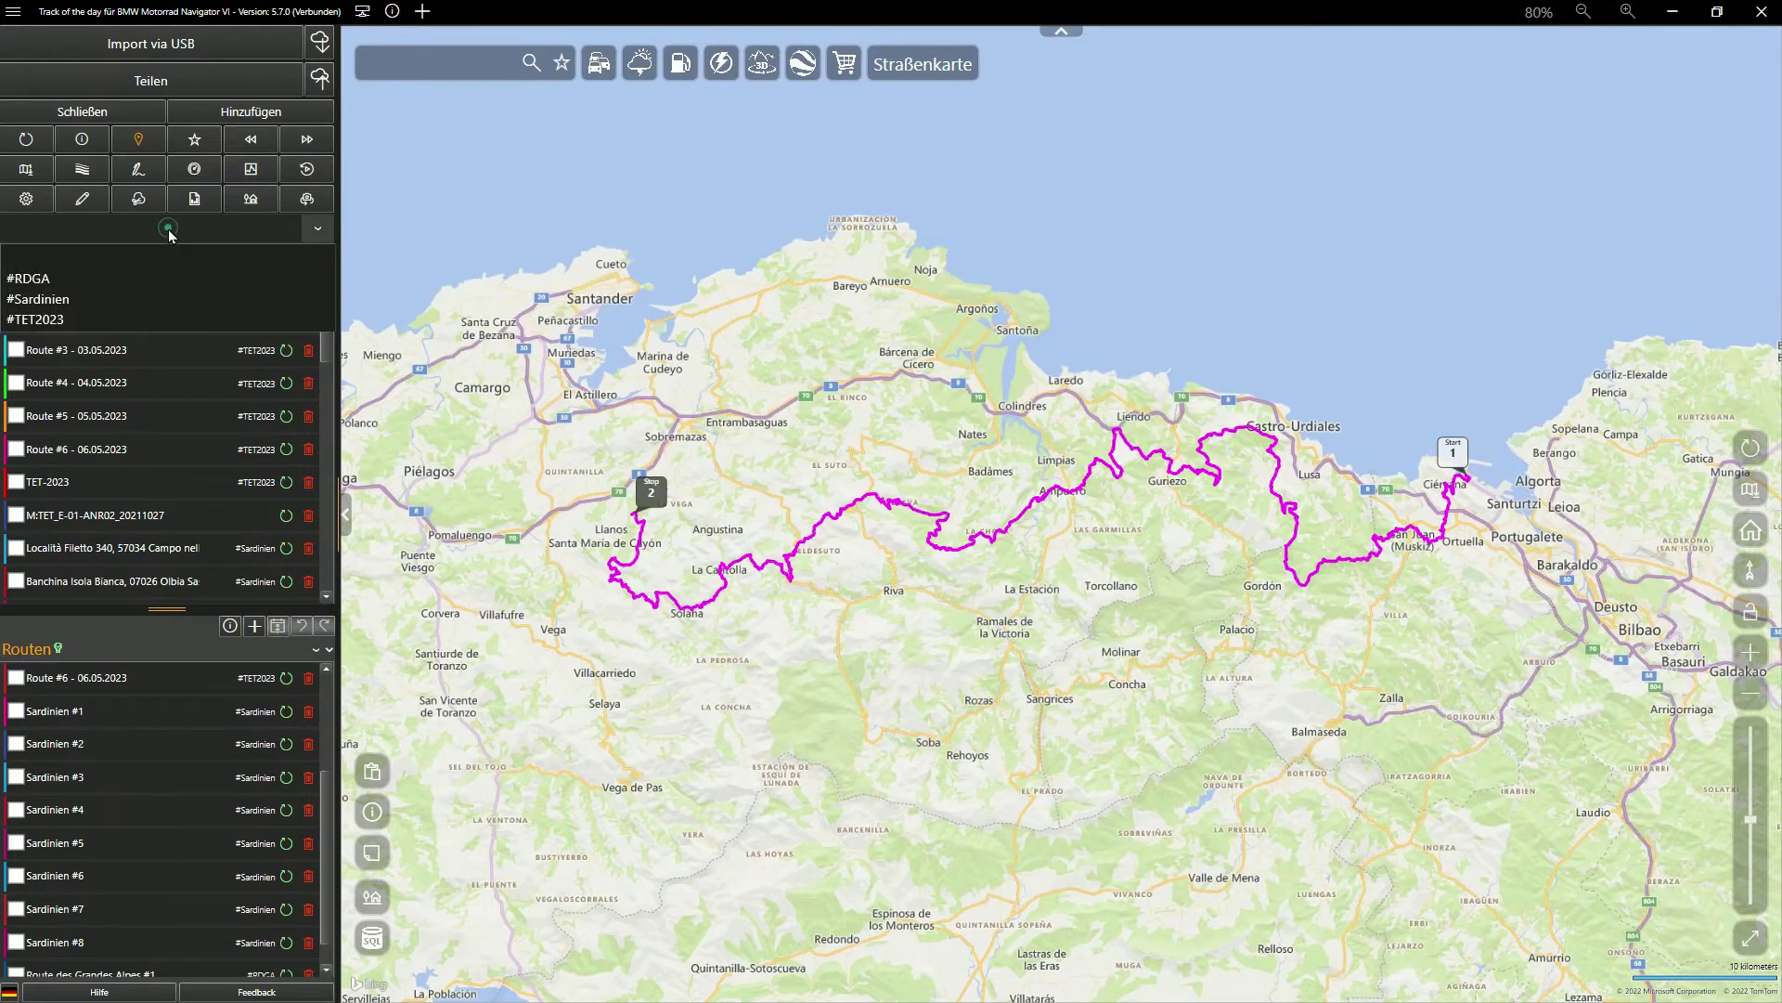
click(134, 328)
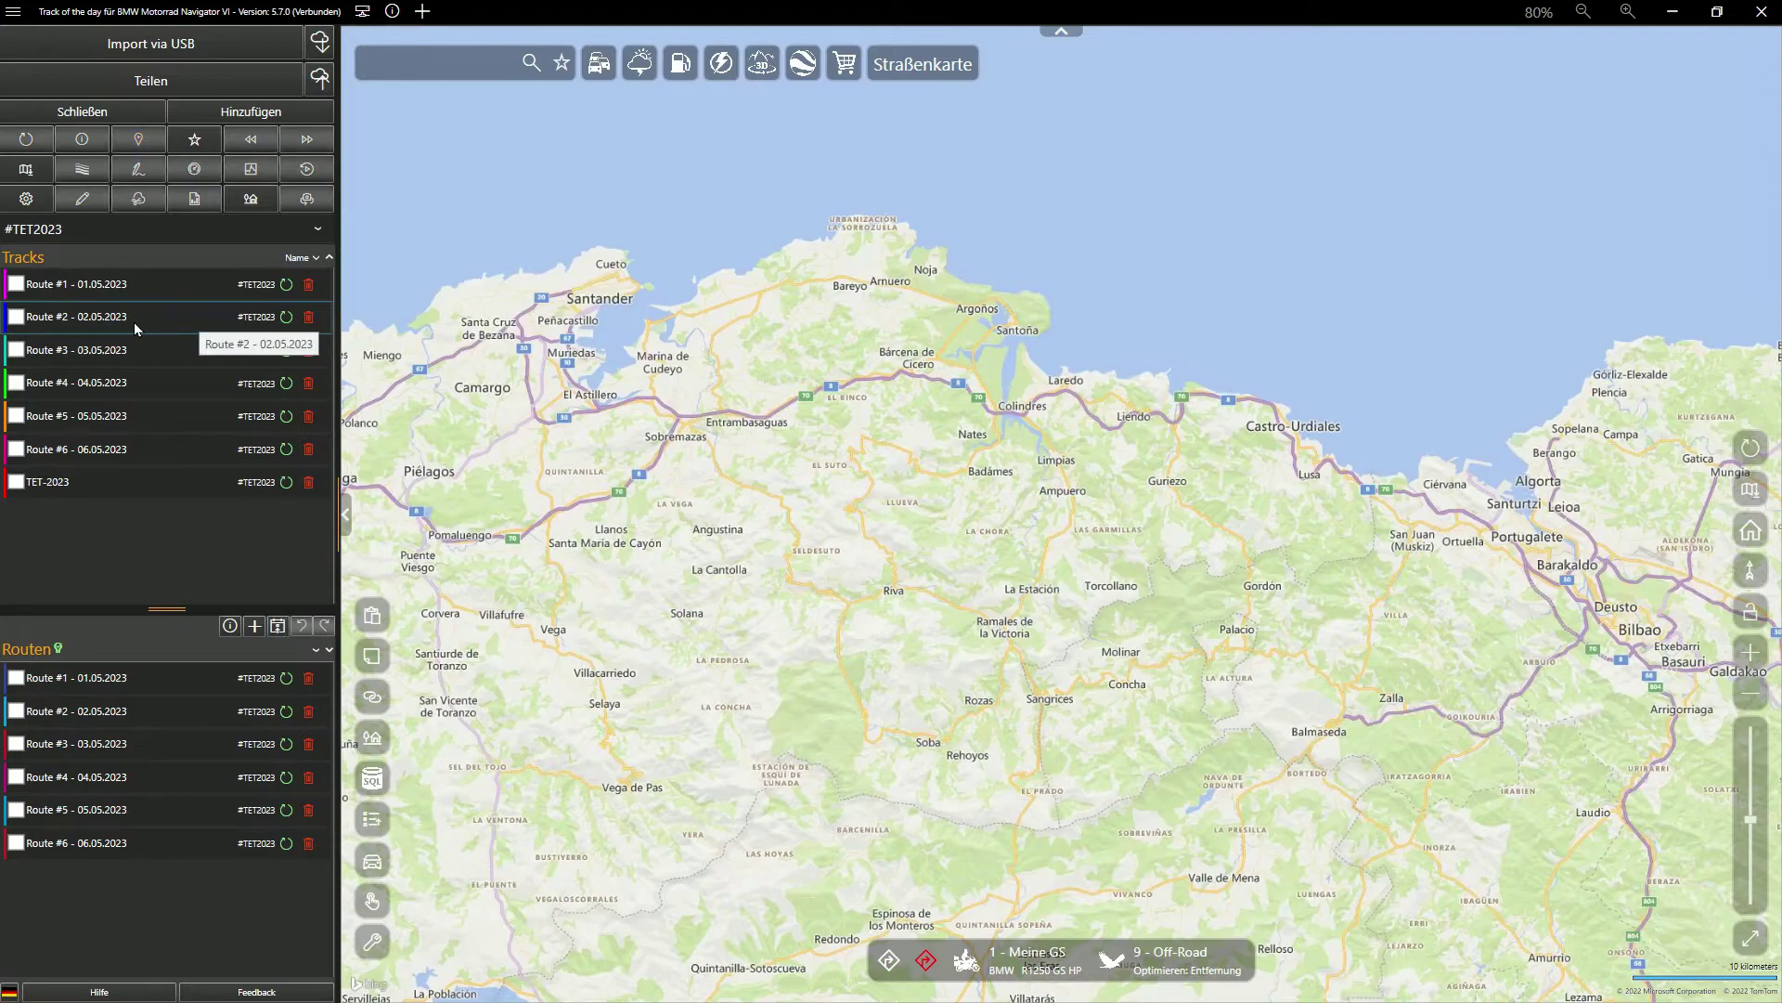
- Open the enlarged routes data table and filter it by hashtag '#'
click(372, 778)
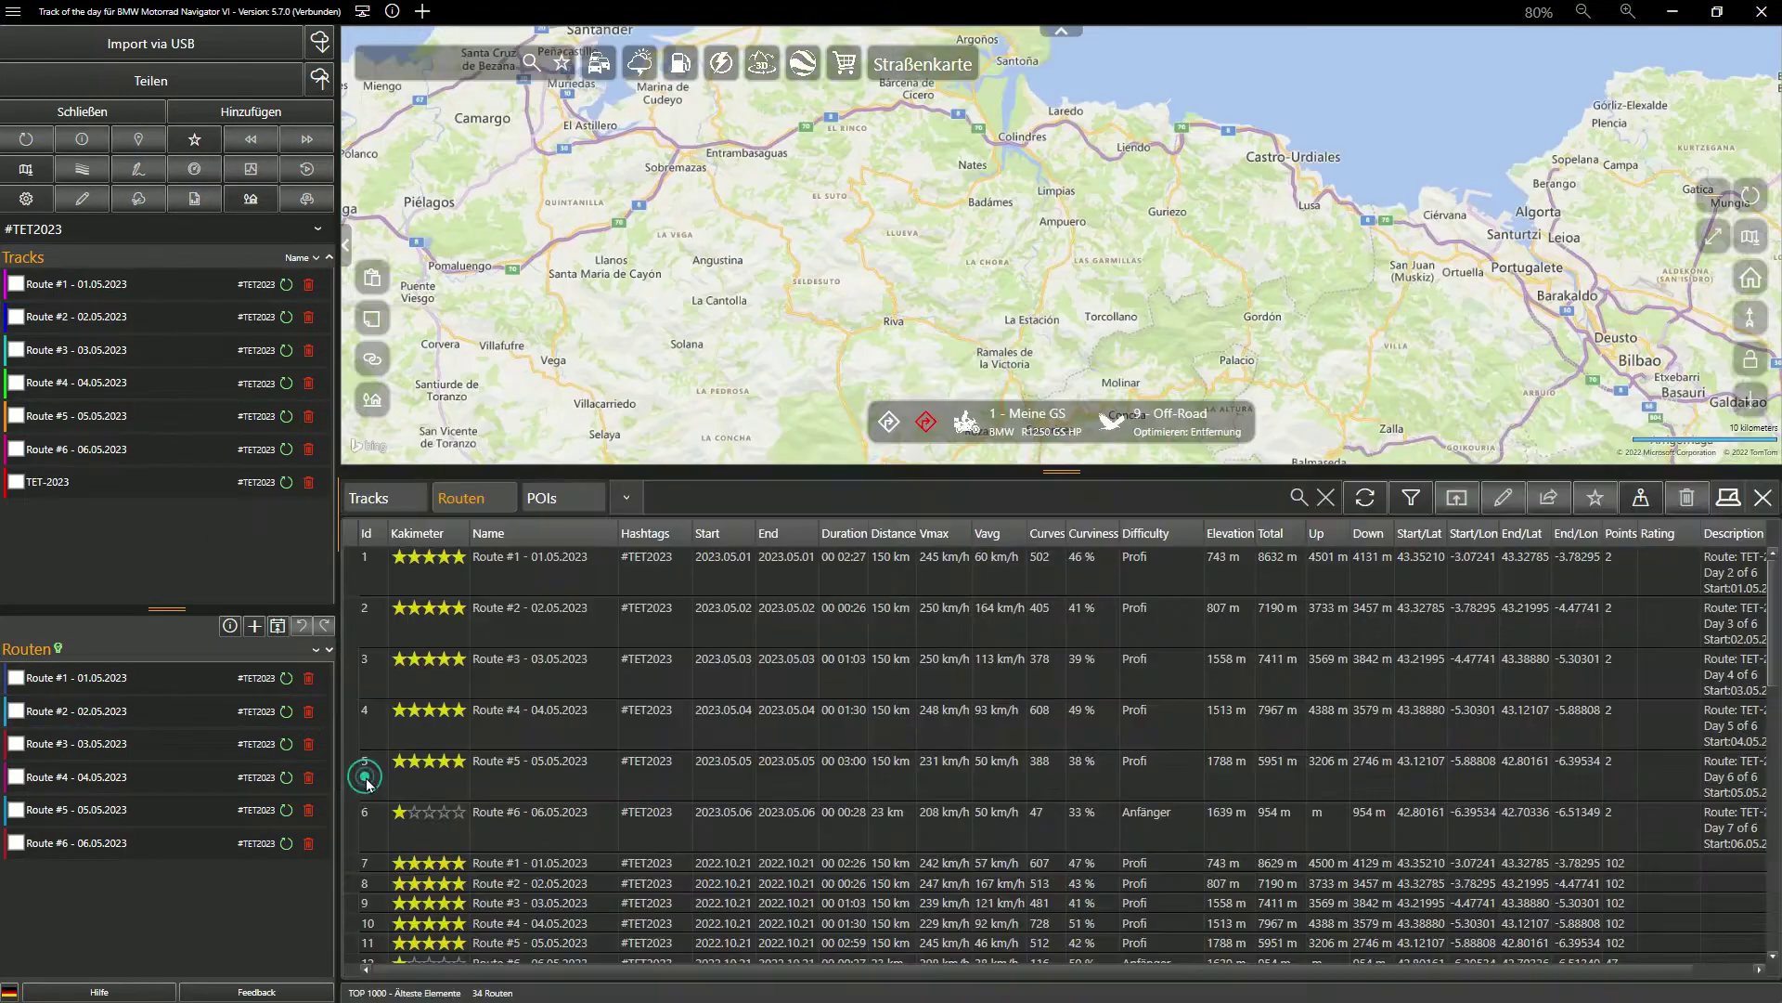
drag(706, 469, 711, 127)
scroll(722, 253, down, 2)
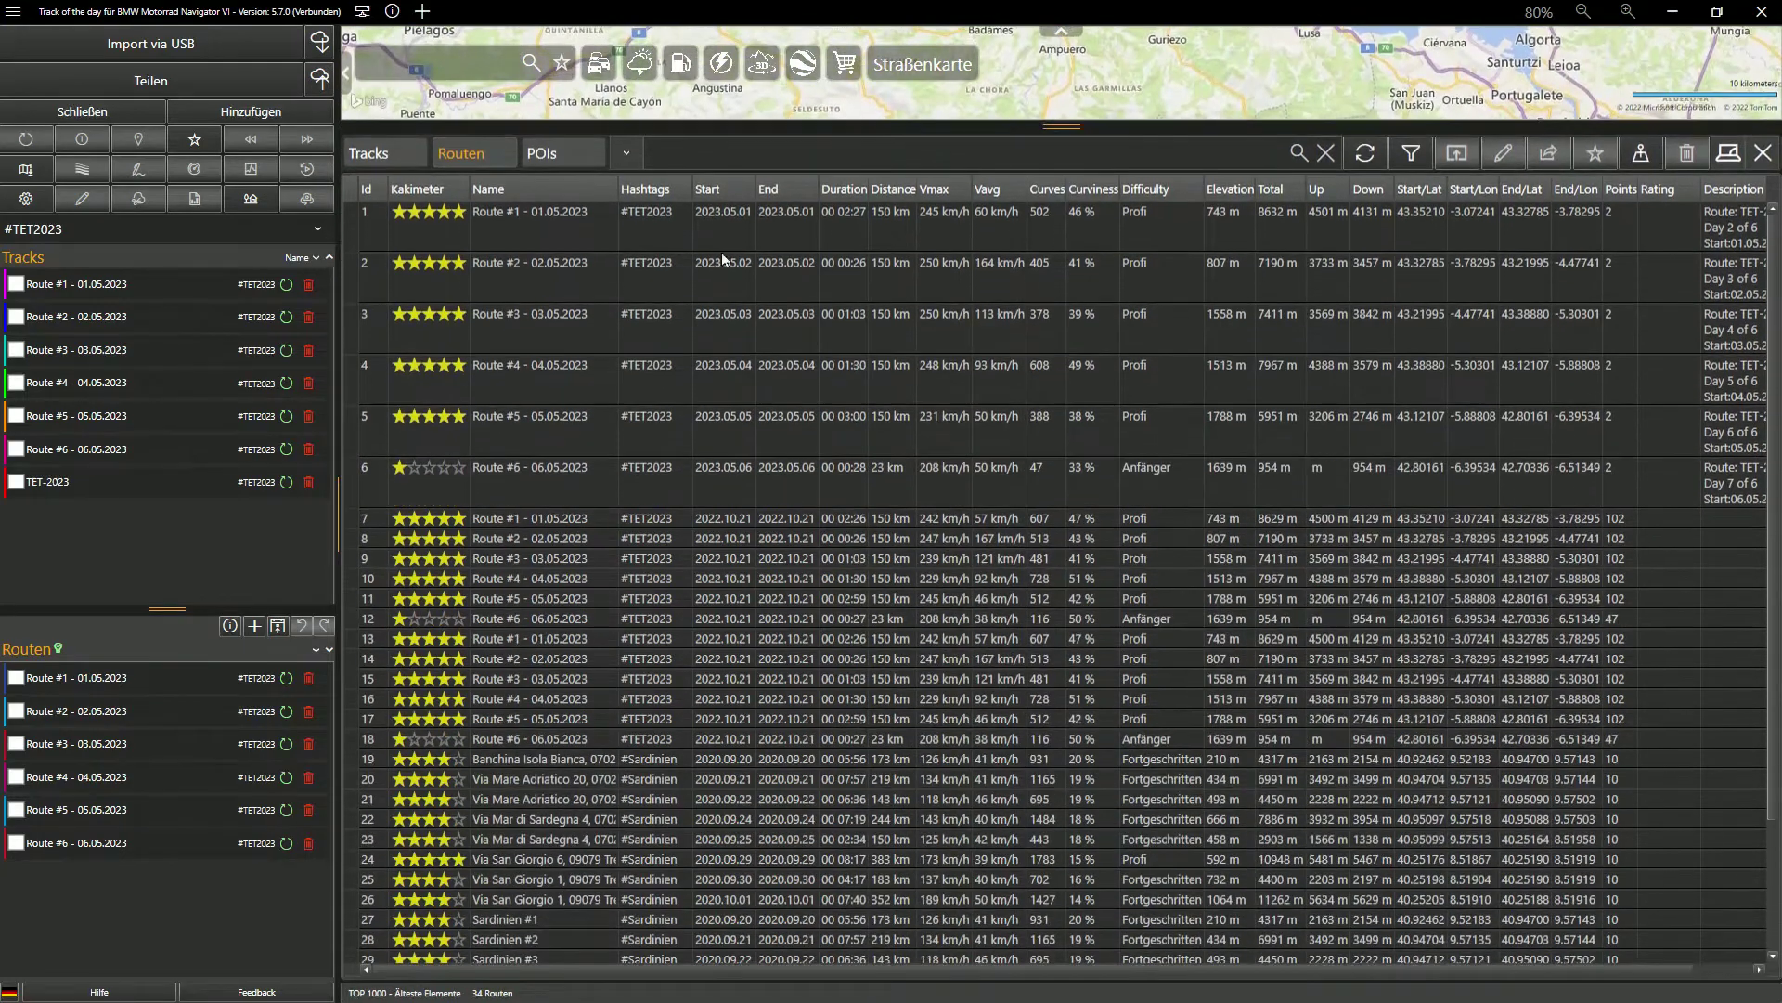
click(700, 160)
text(#tet)
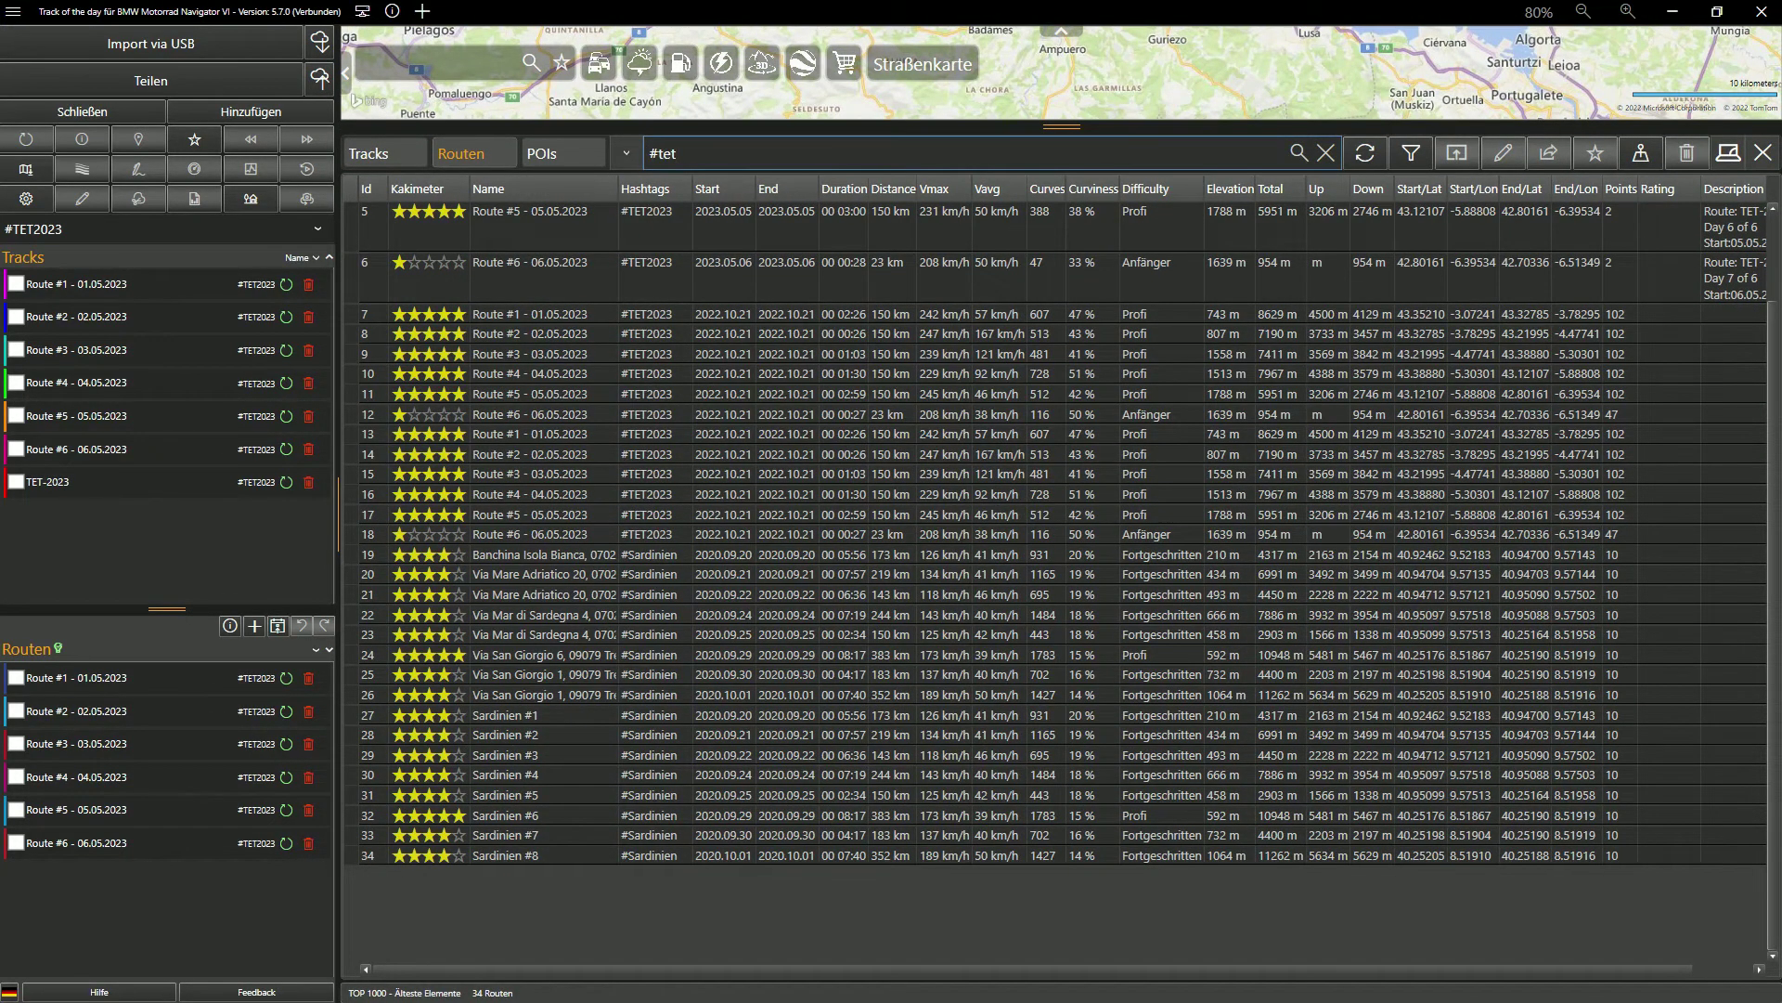
- List the tracks and preview each on the map, starting with Route #5 - 05.05.2023
click(368, 163)
drag(609, 128, 594, 702)
click(581, 809)
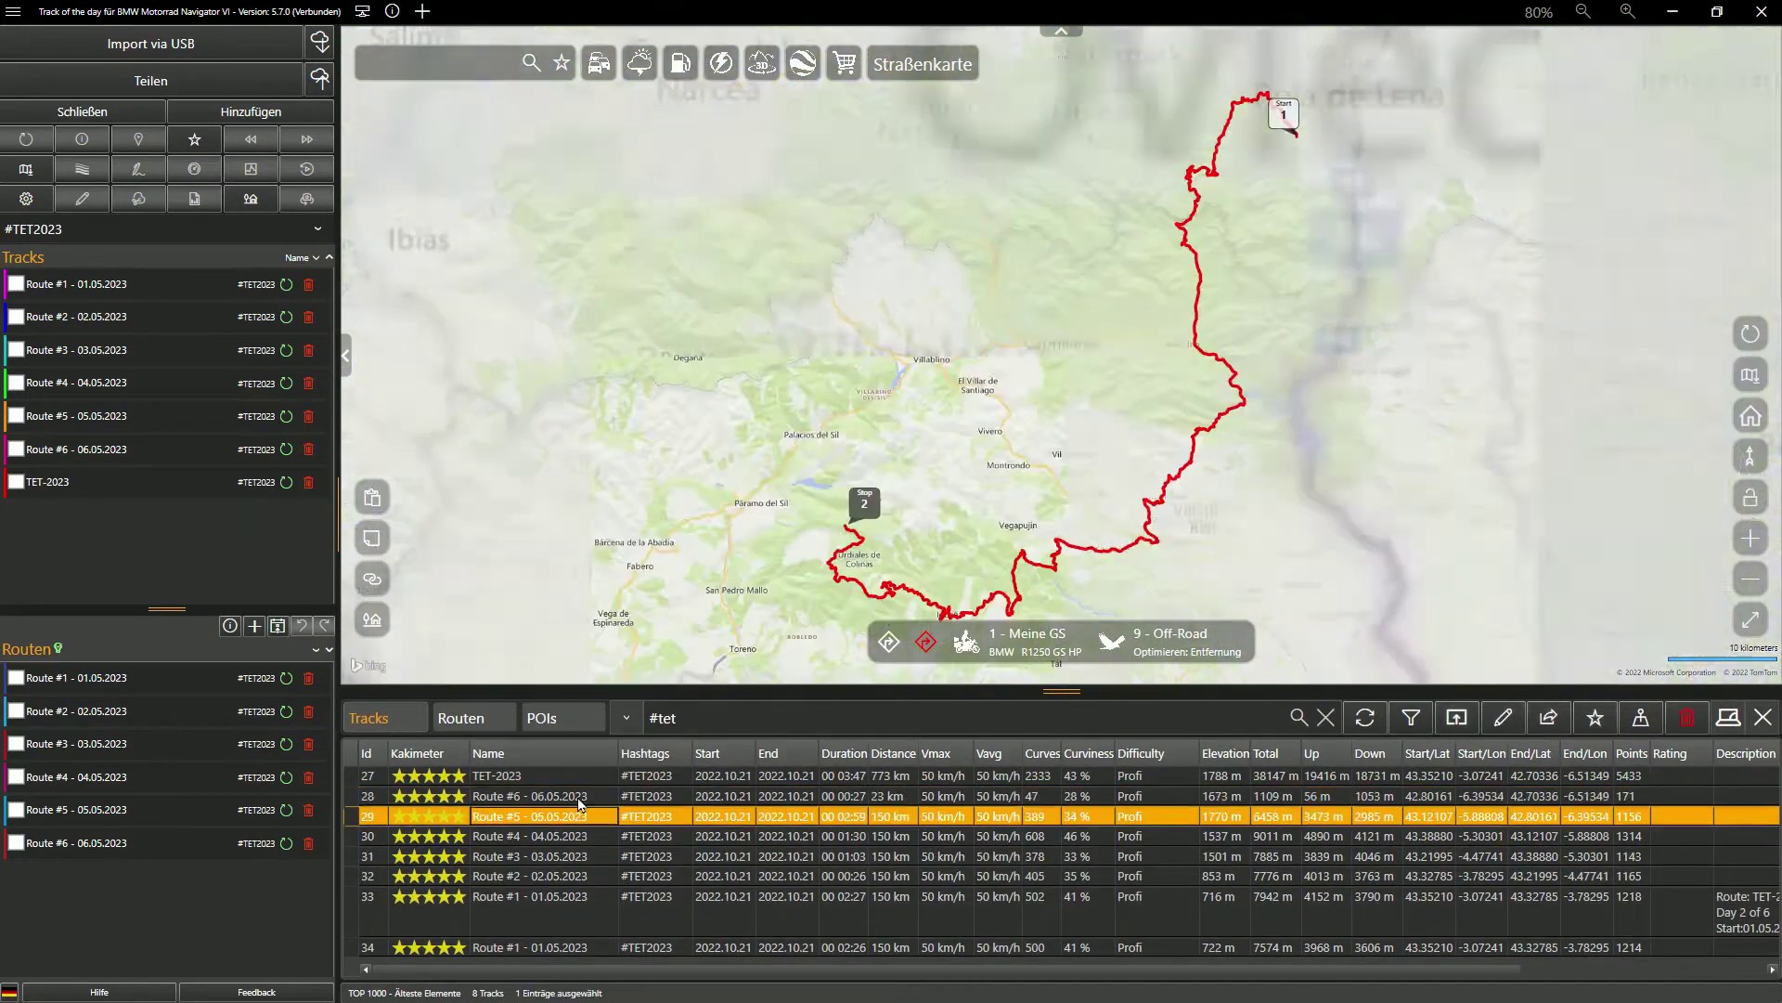
key(Down)
key(Down)
key(Down)
key(Down)
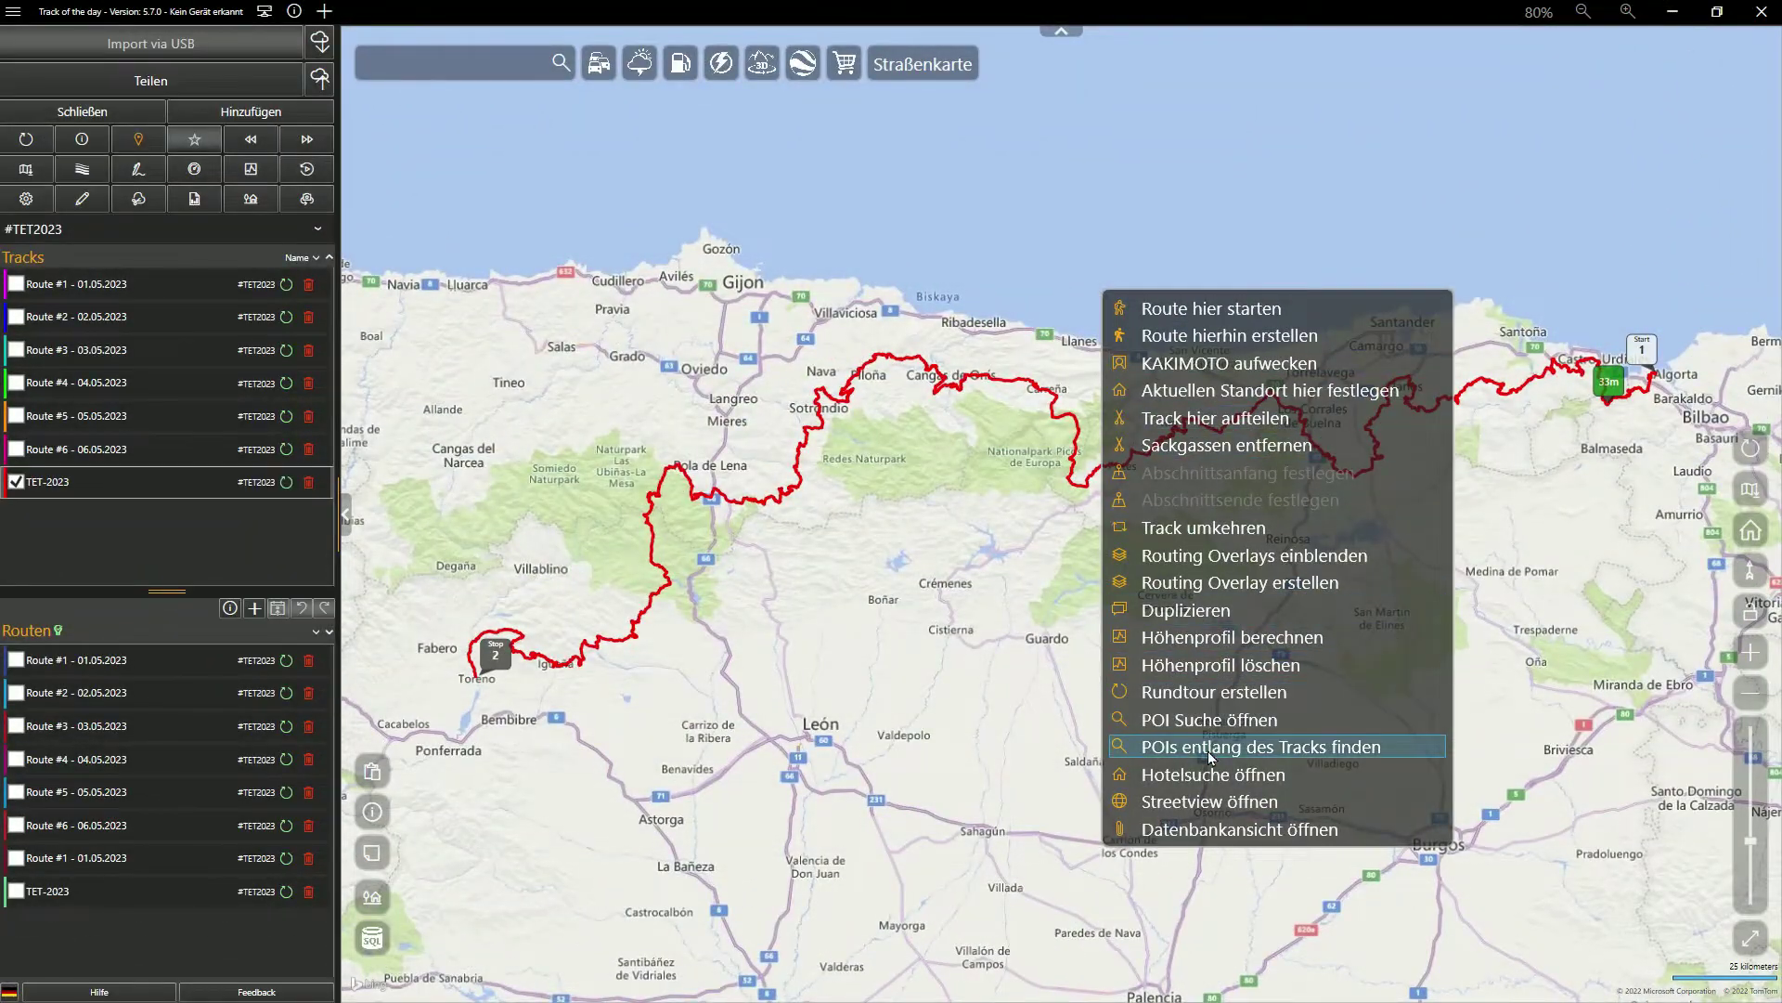
- Find all POI types and categories within 500 Meter of TET-2023 and show active POIs
click(1207, 748)
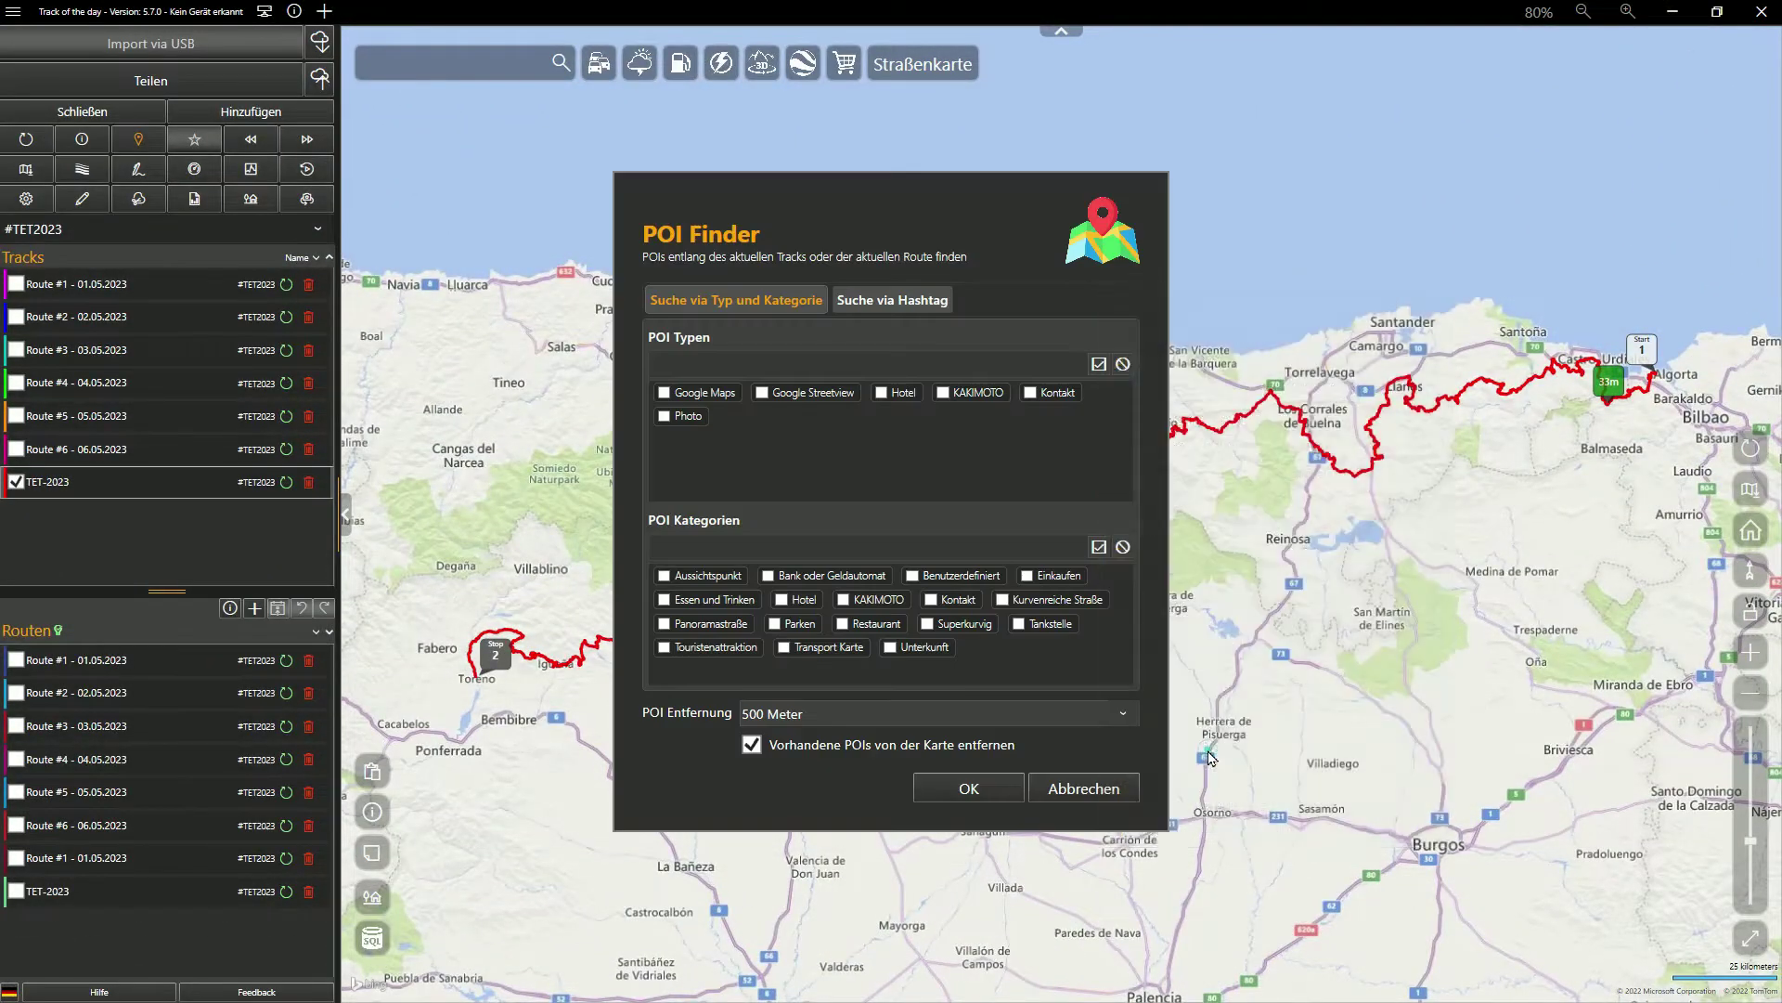
click(1103, 369)
click(1097, 548)
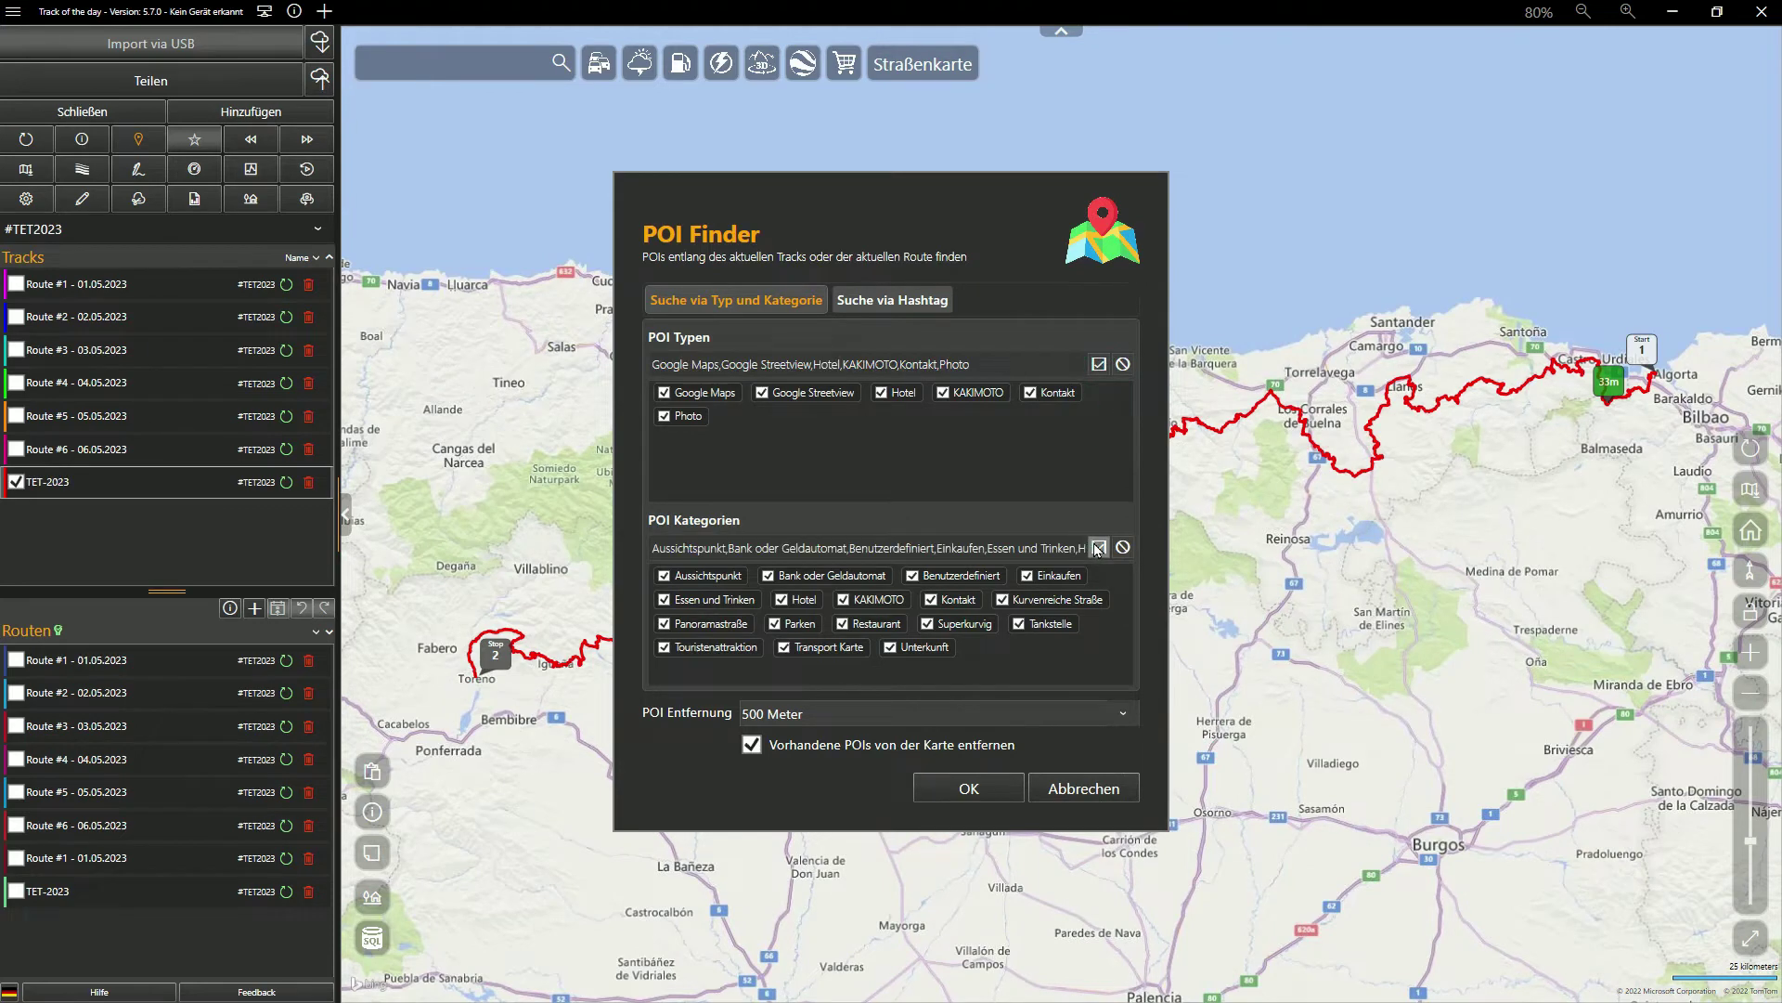
click(966, 720)
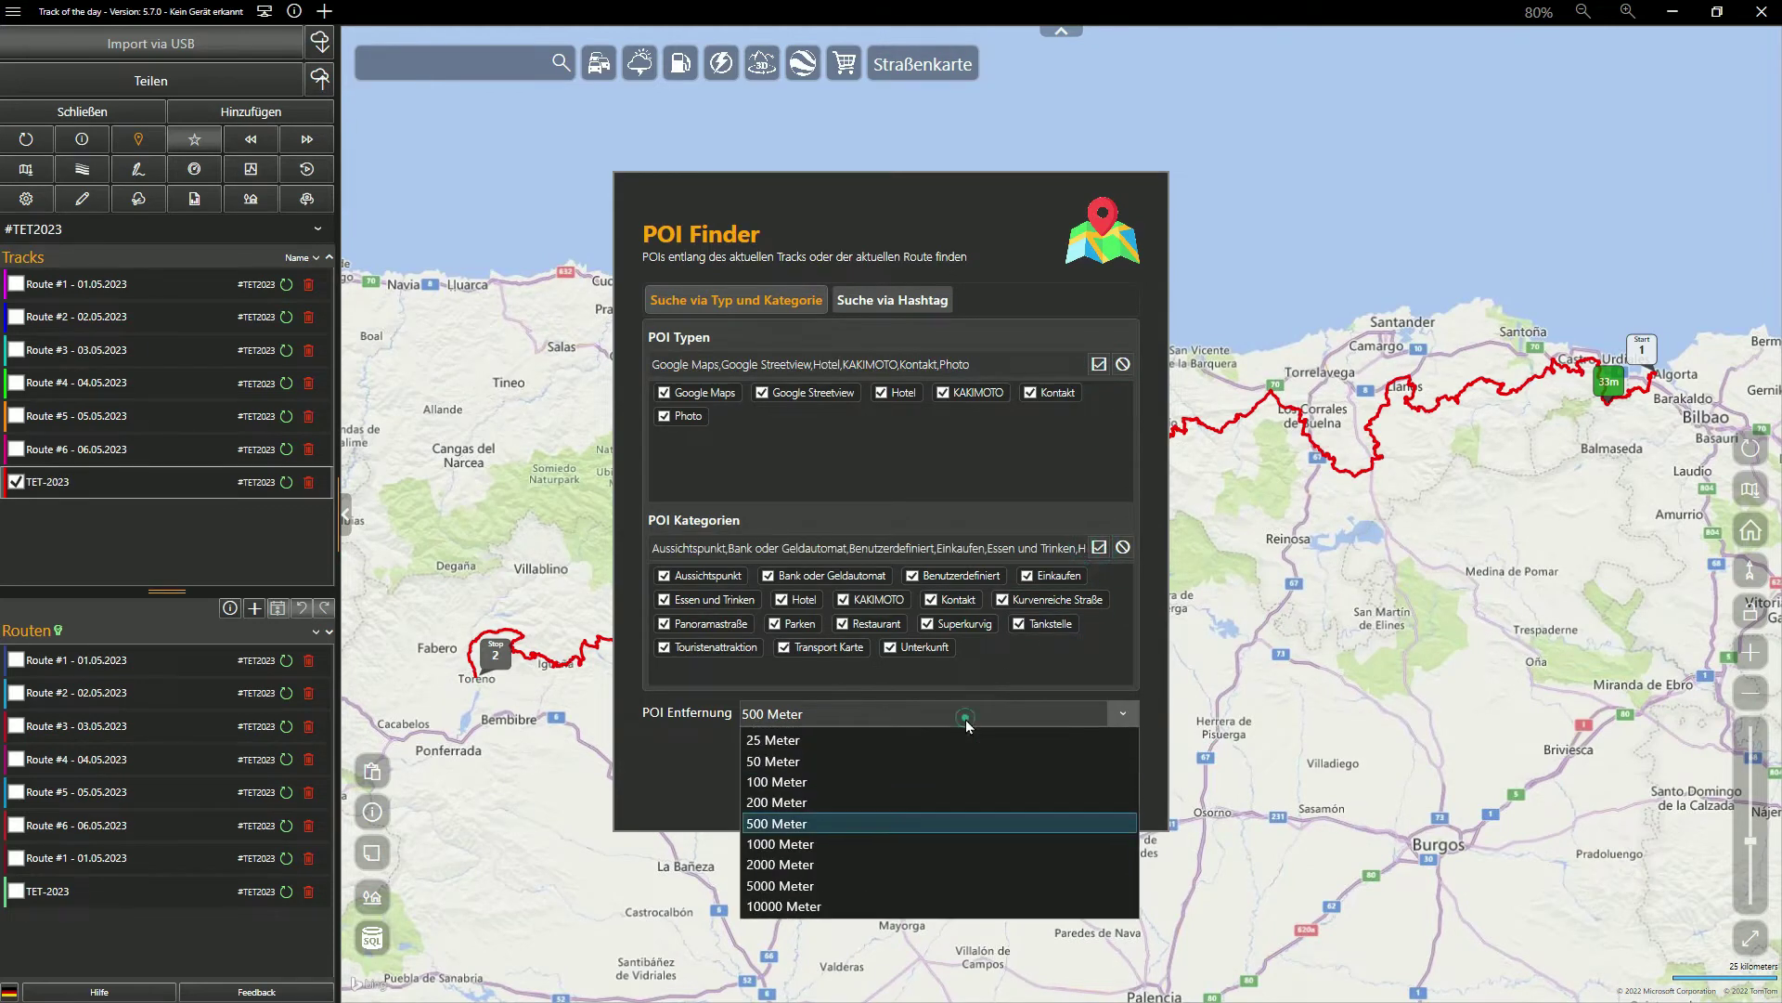
click(917, 823)
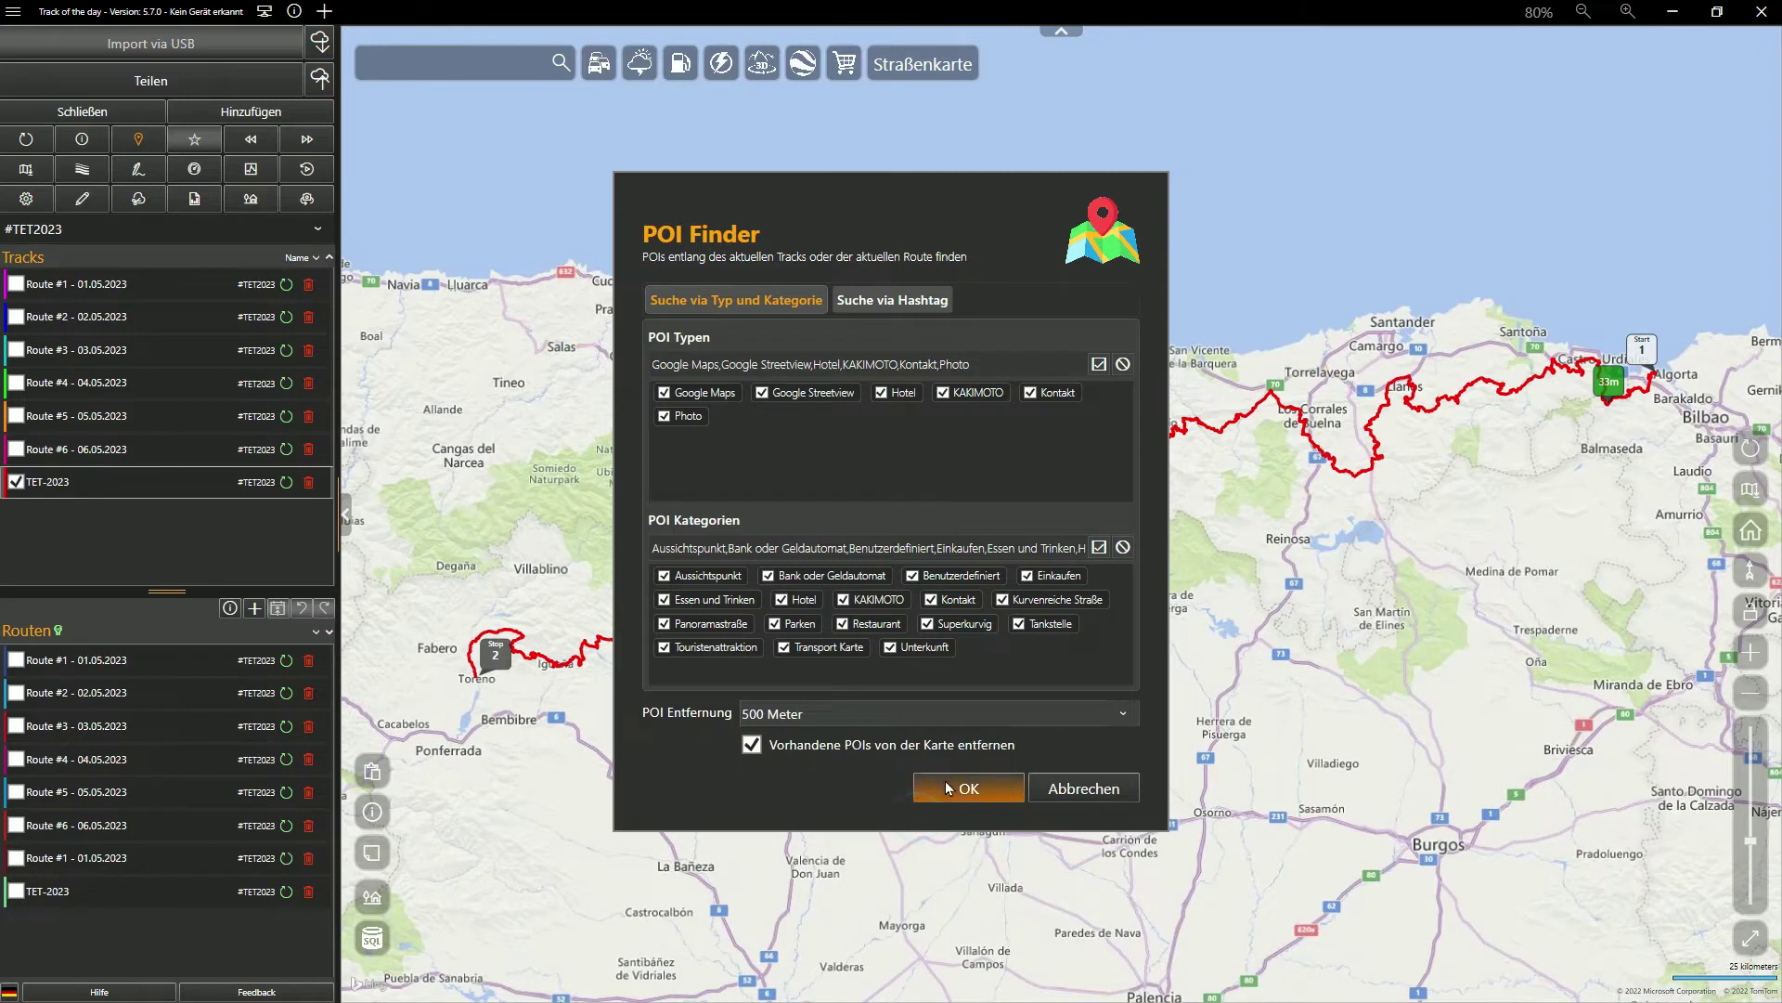
click(947, 793)
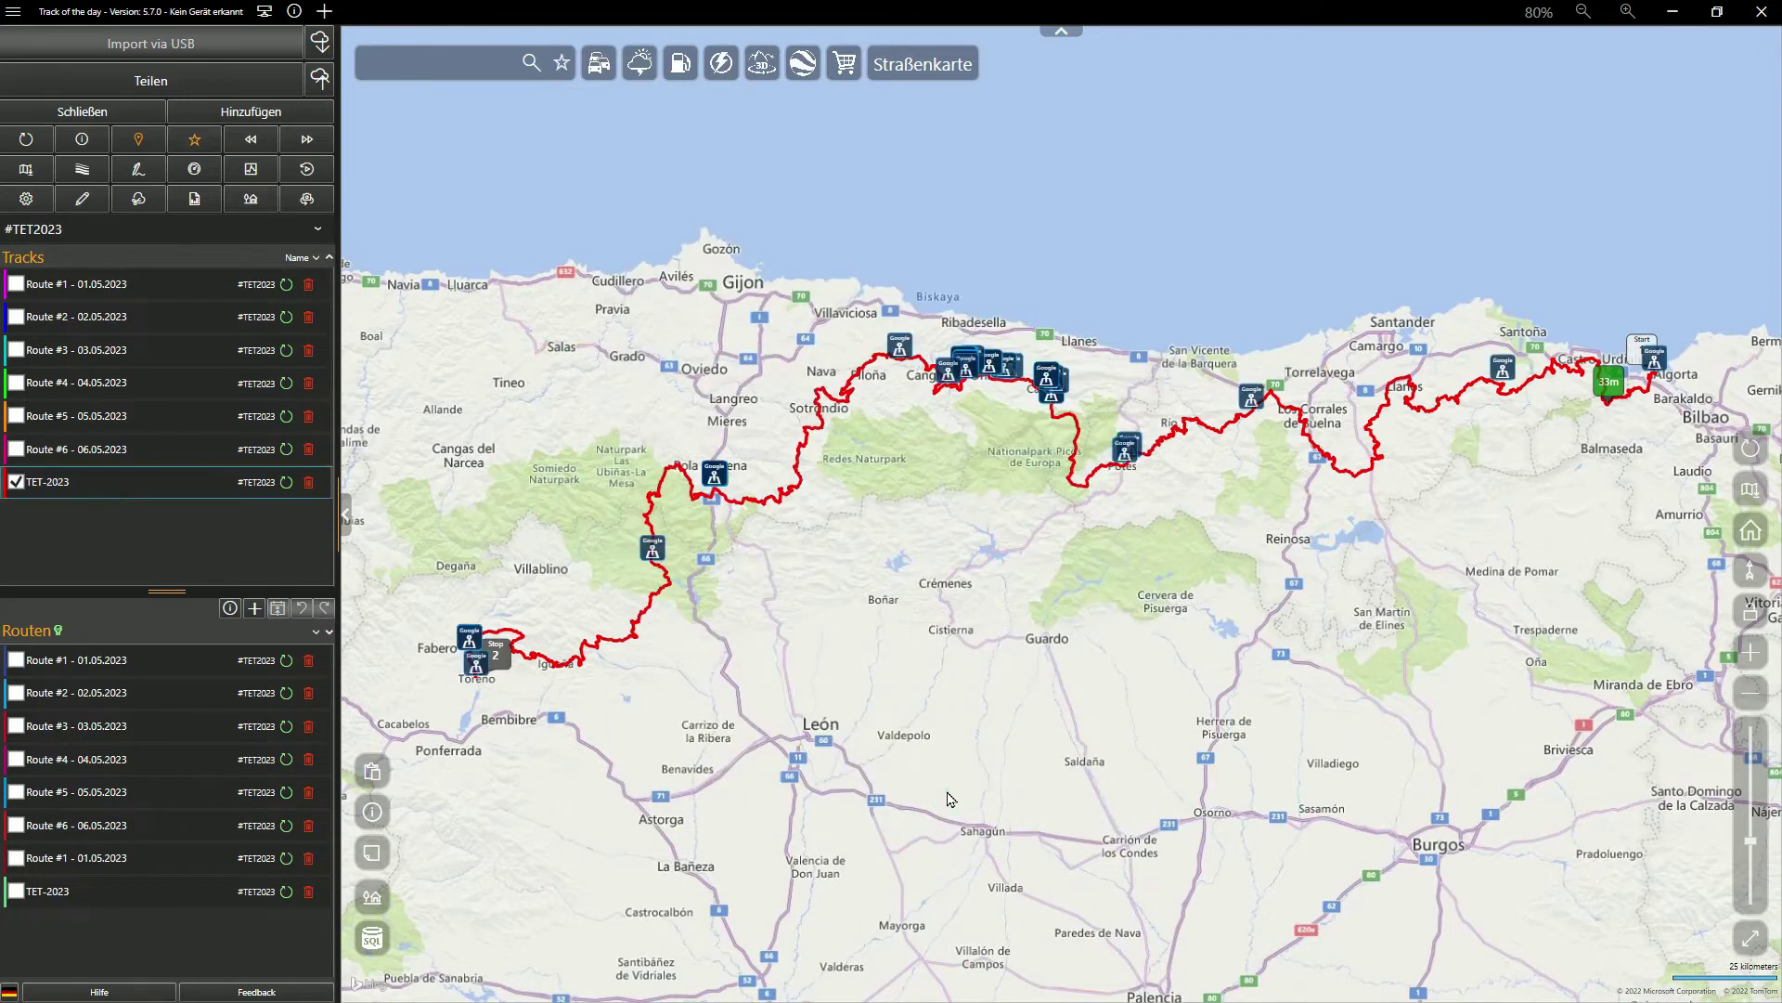
click(565, 65)
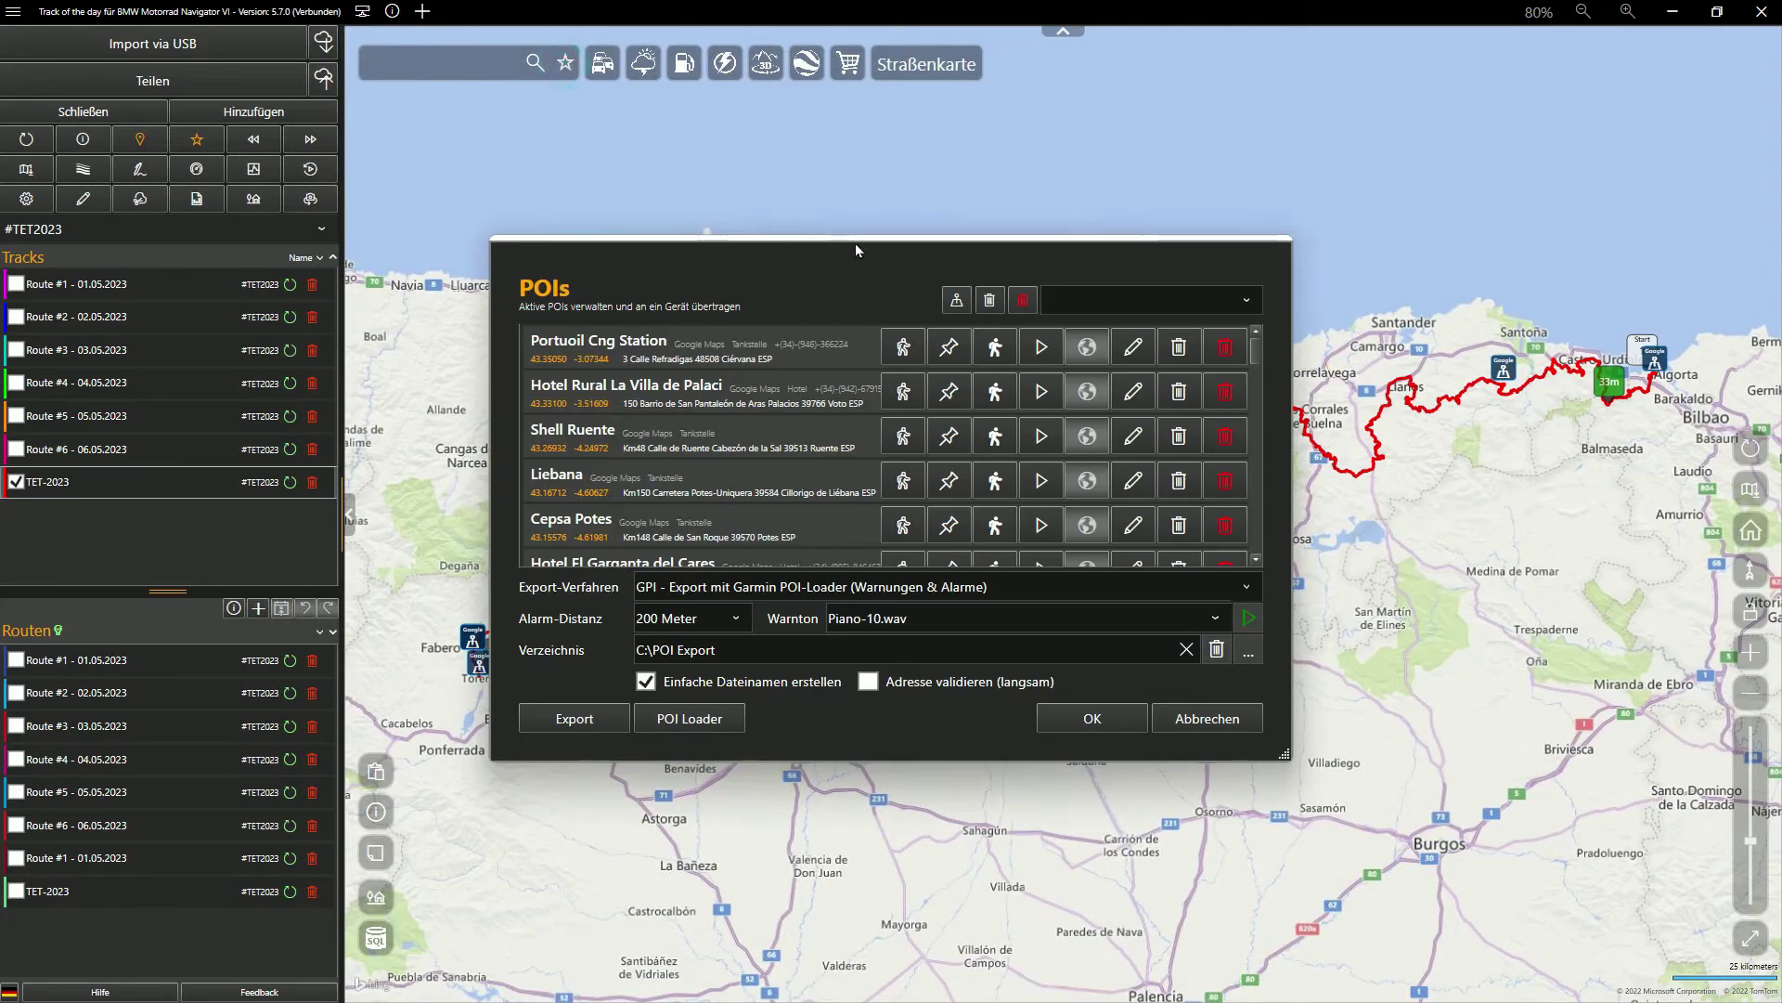
- Filter the enlarged POI list to Hotel, Restaurant, then Tankstelle, and back to all POIs
double_click(855, 238)
click(1246, 66)
click(1151, 119)
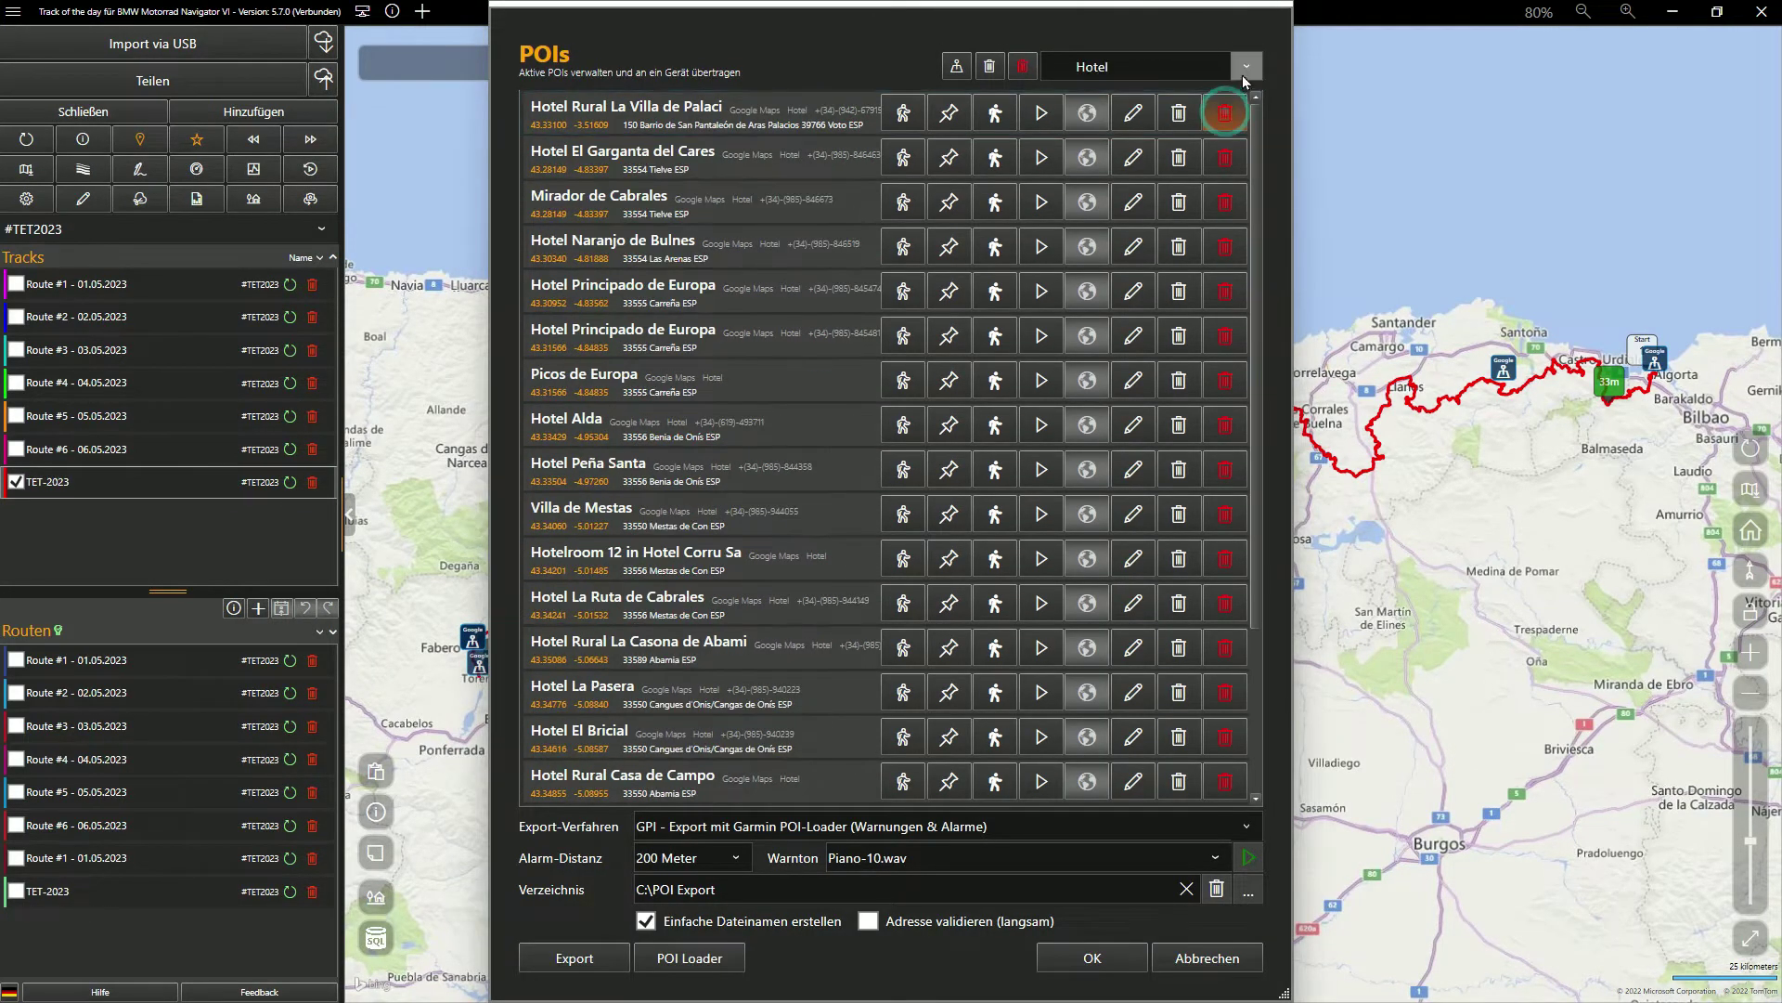
click(1246, 68)
click(1216, 151)
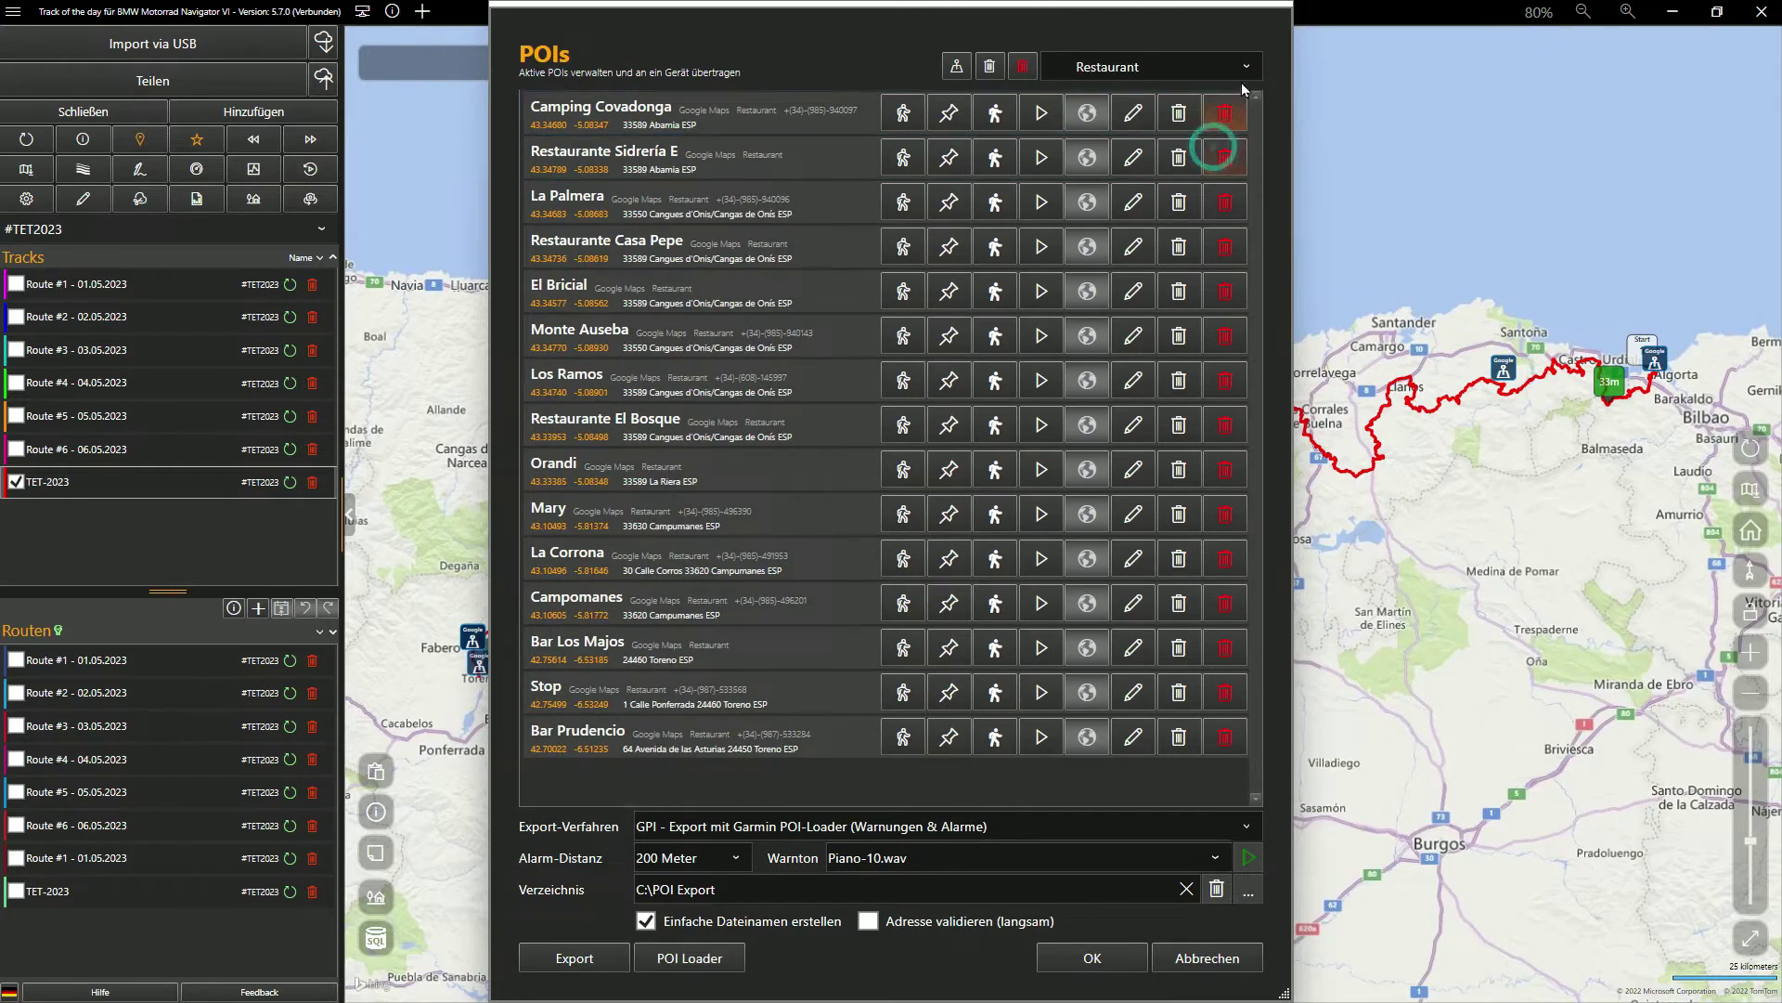
click(1246, 67)
click(1207, 170)
click(1225, 67)
click(1197, 97)
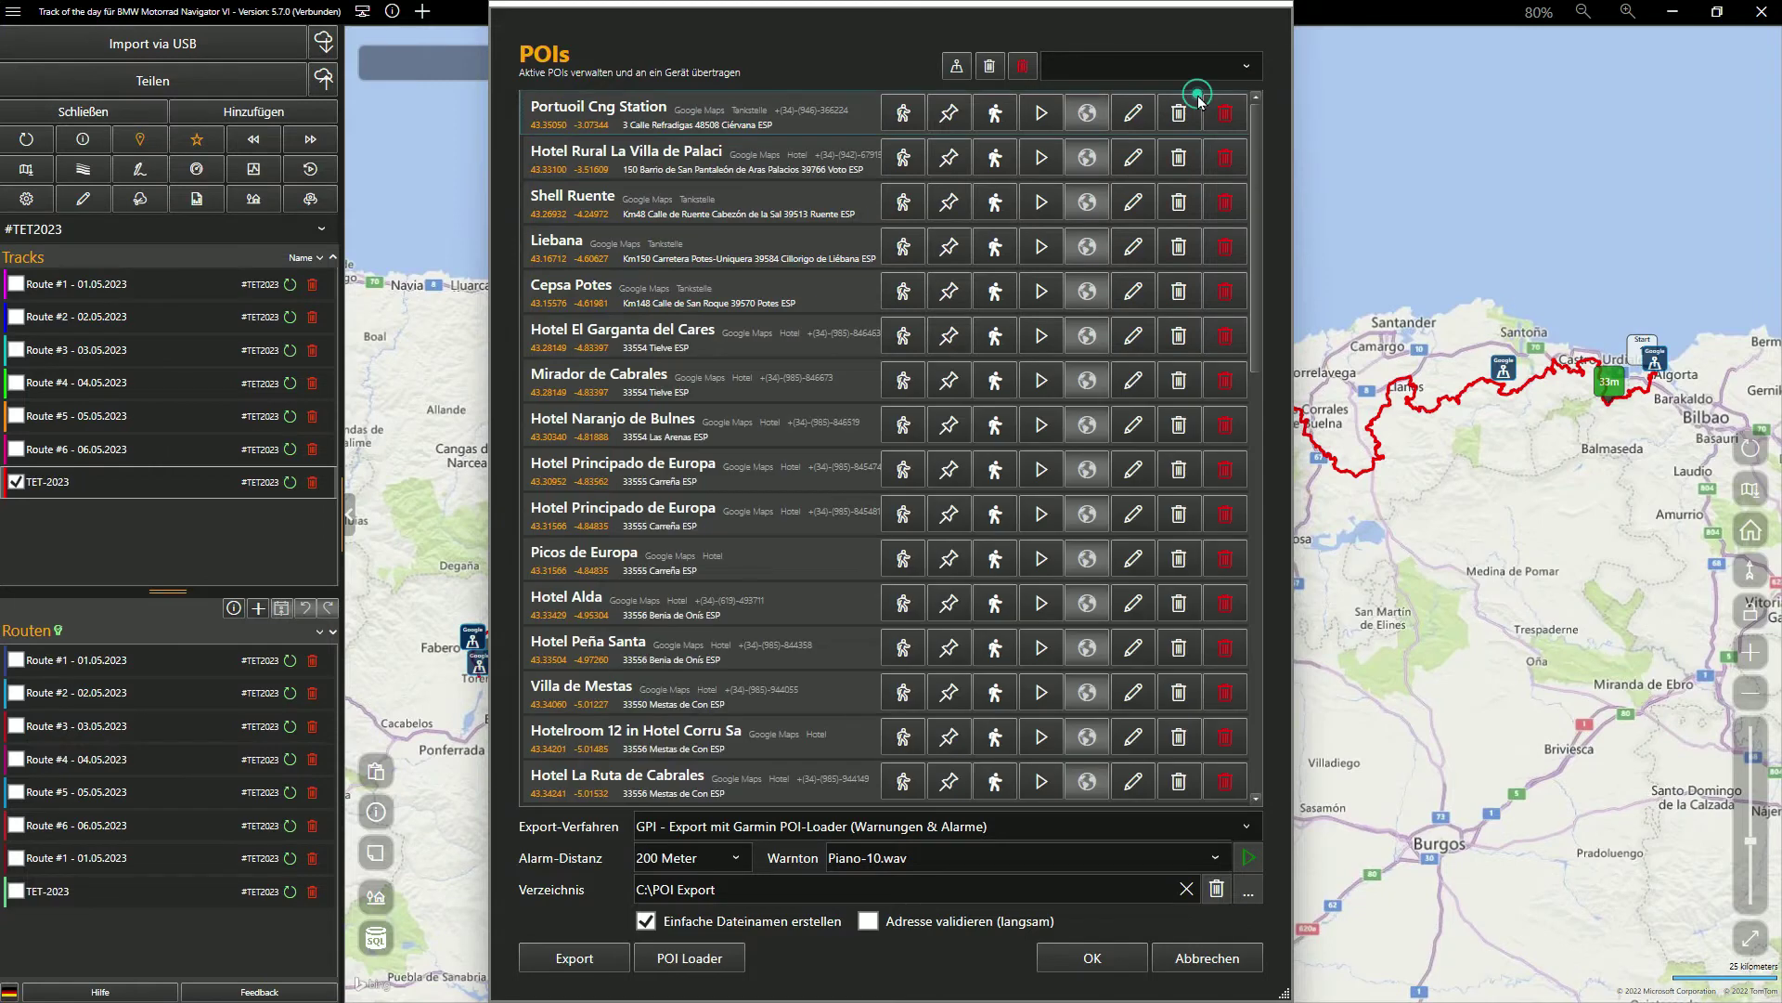
- Export the POIs using 'GPI - Export mit Garmin POI-Loader'
click(719, 826)
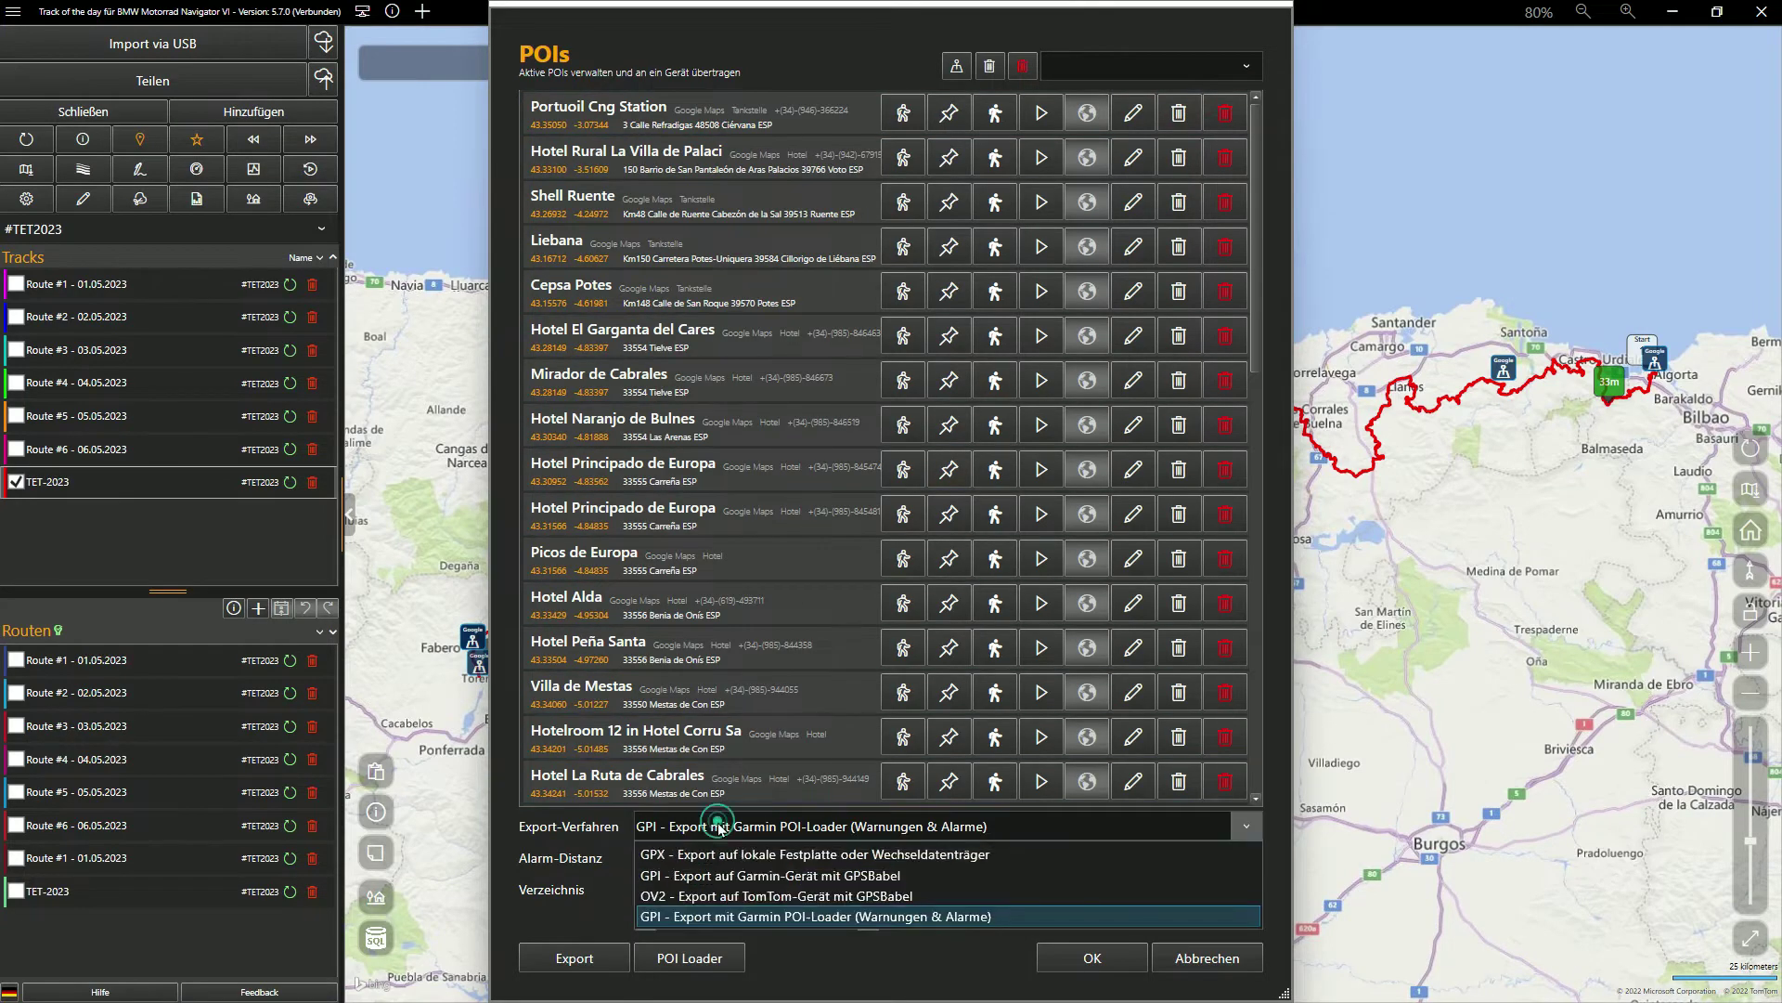
click(712, 917)
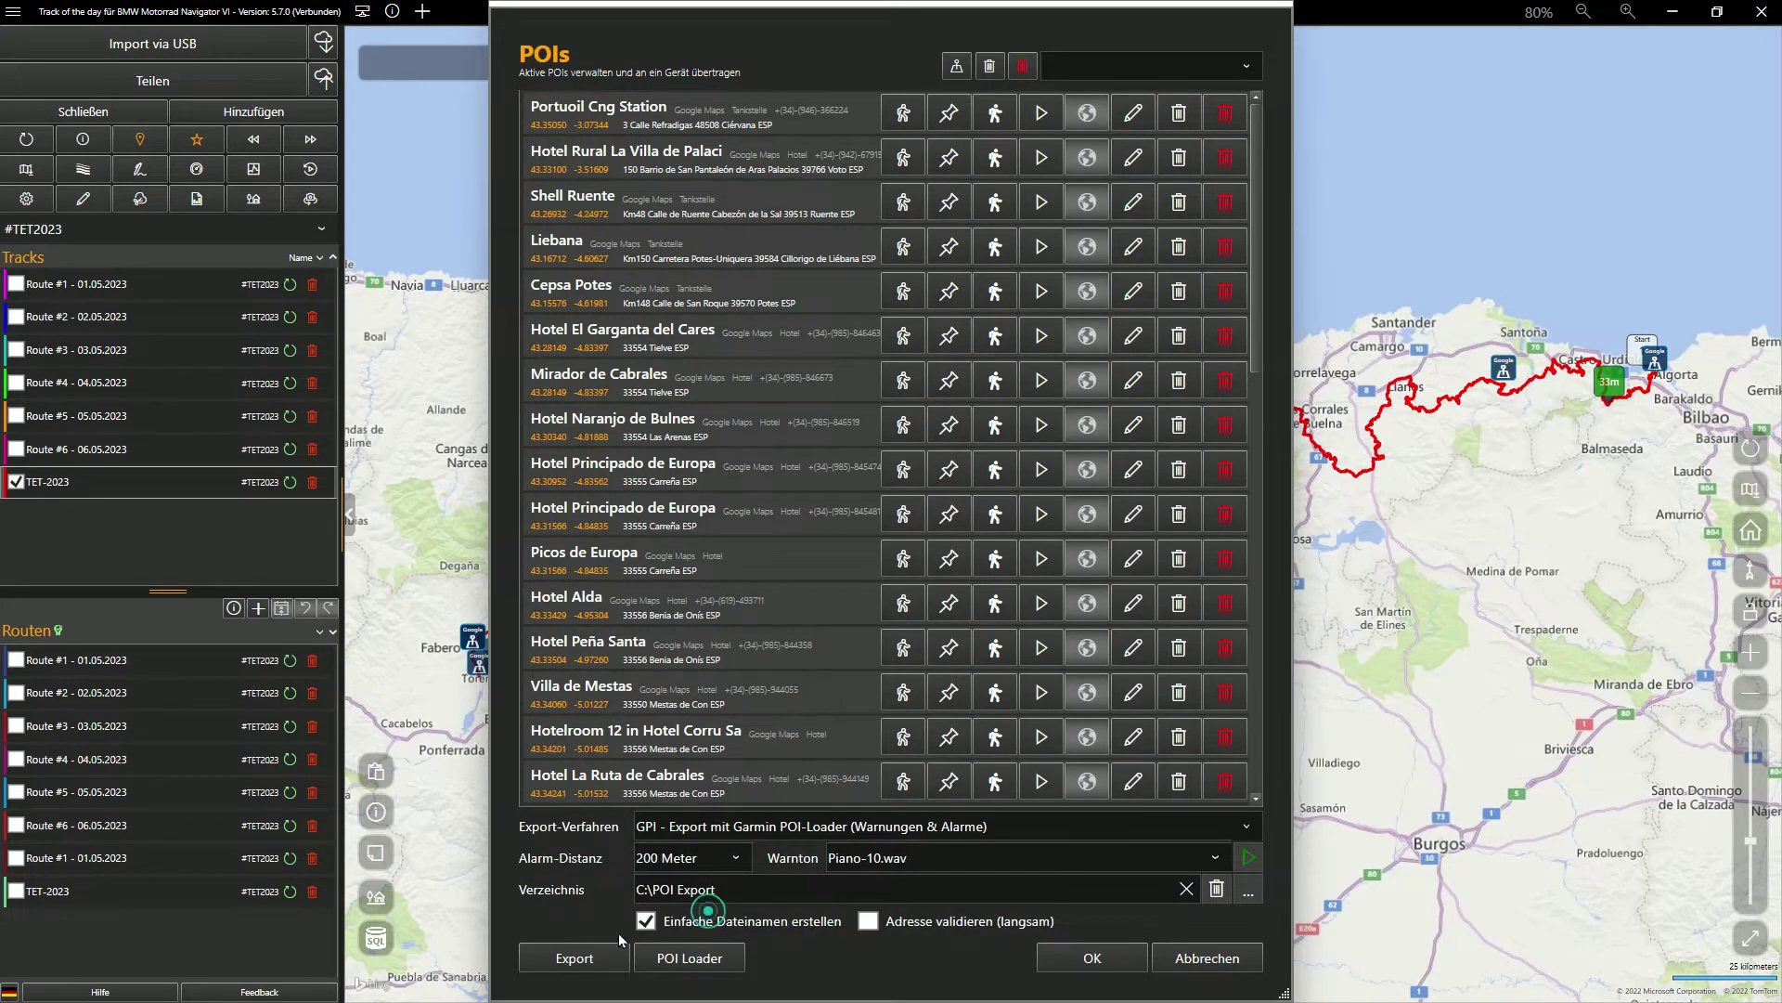
click(574, 958)
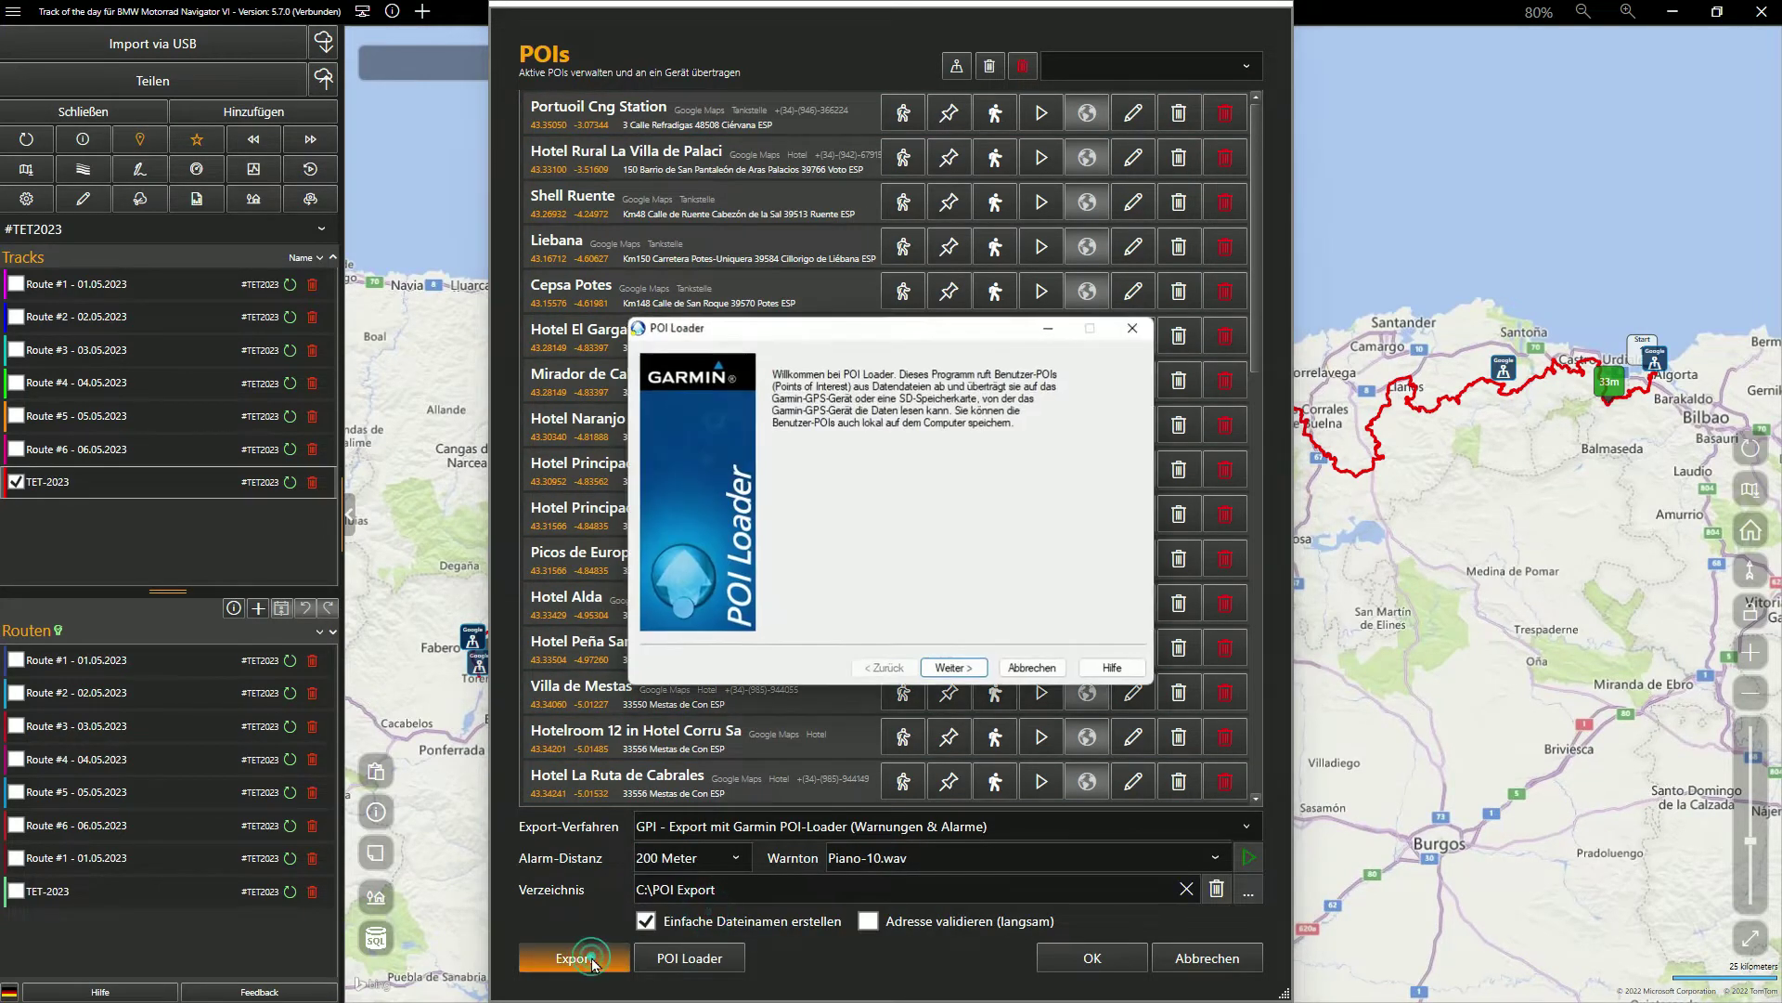
- Install the POIs on BMW Motorrad Navigator VI from C:\POI Export with Express settings
click(956, 669)
click(956, 670)
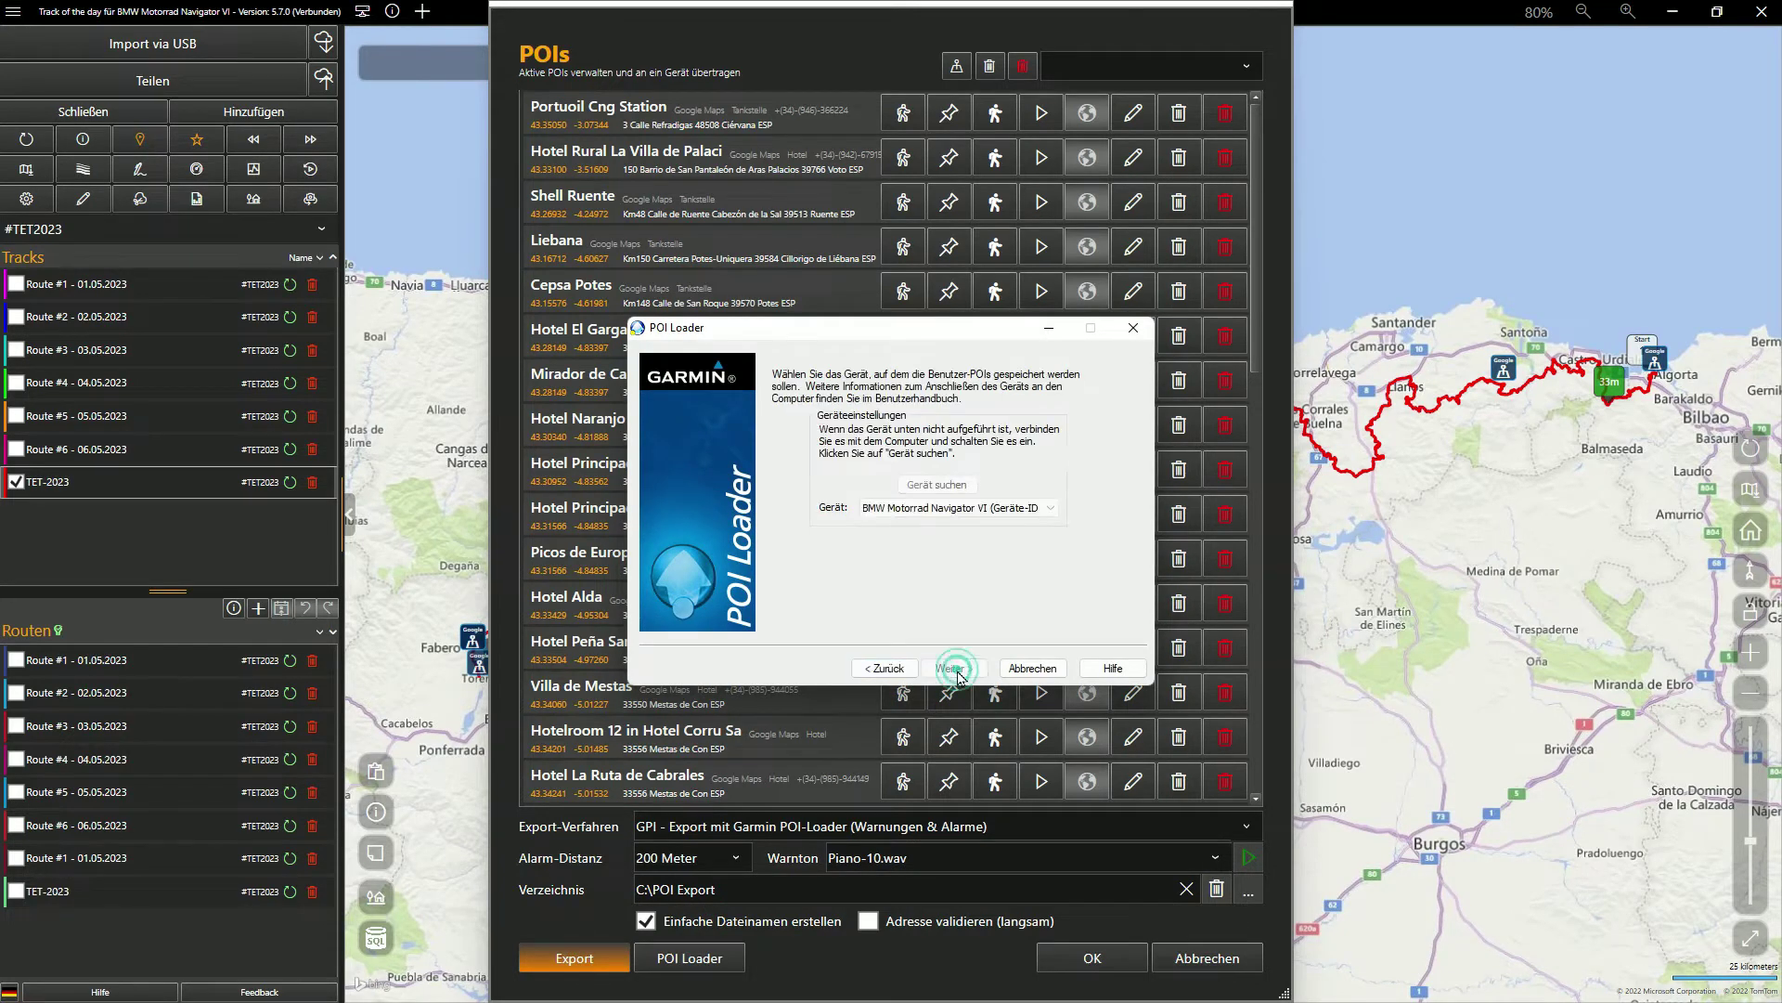
click(956, 669)
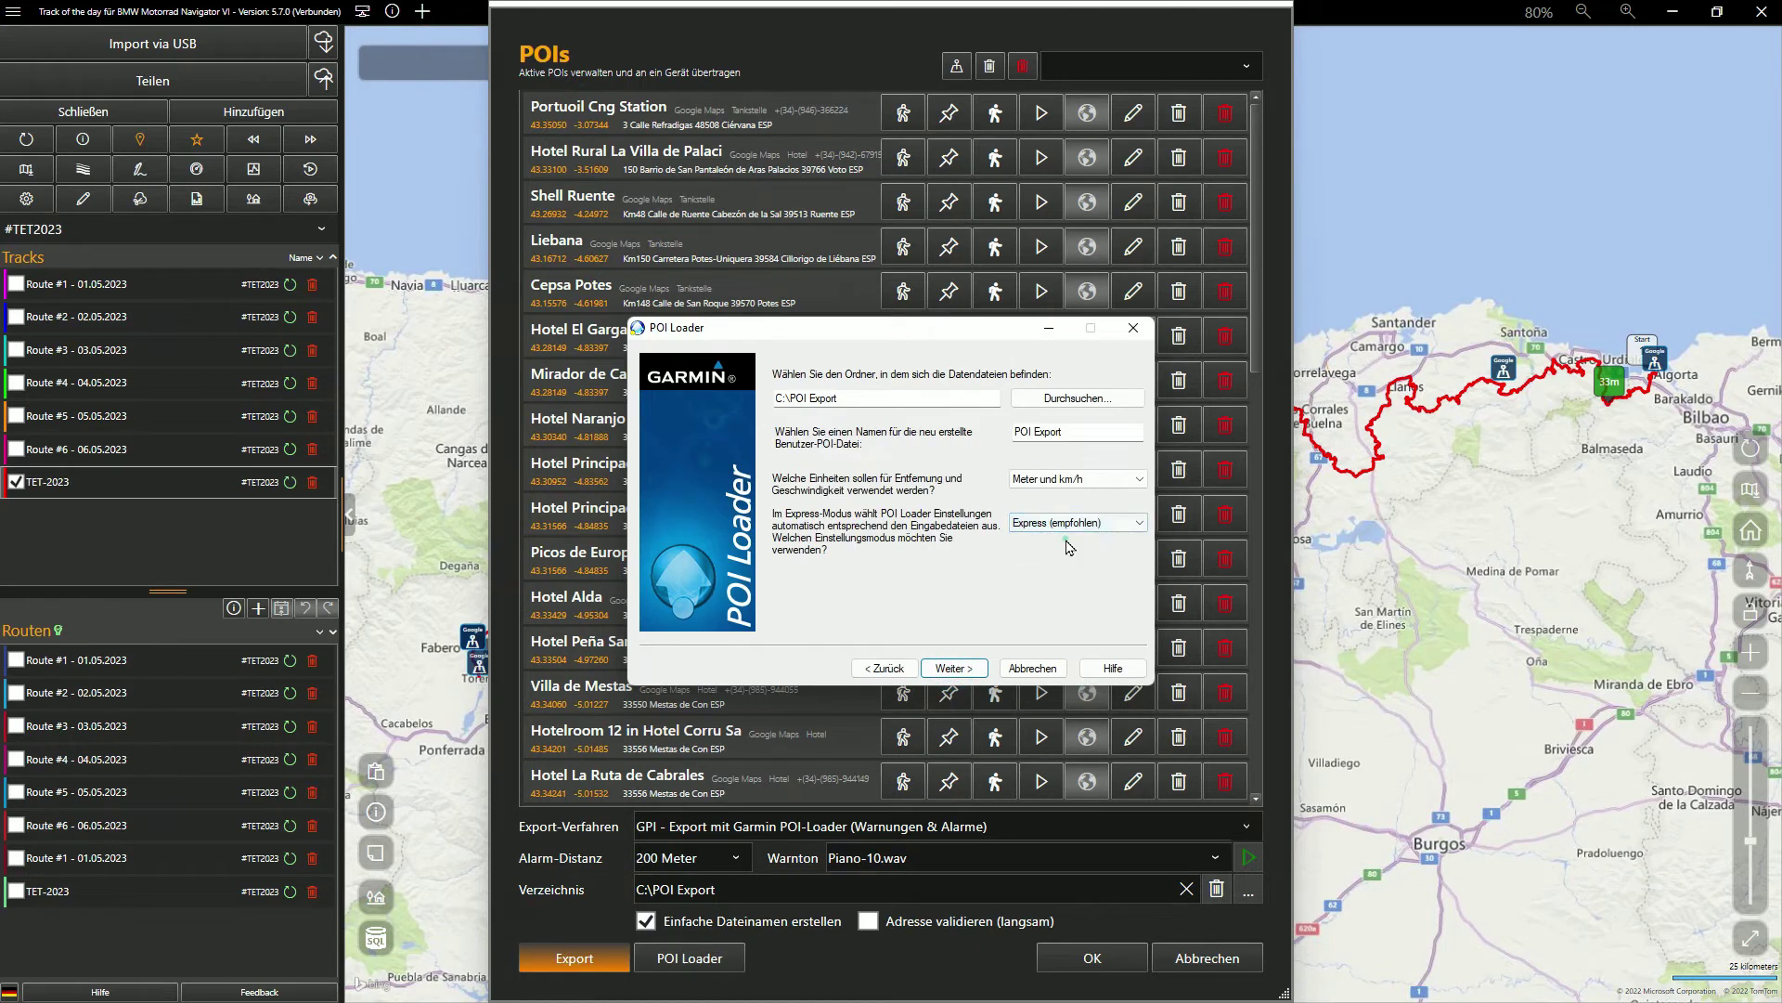
click(951, 668)
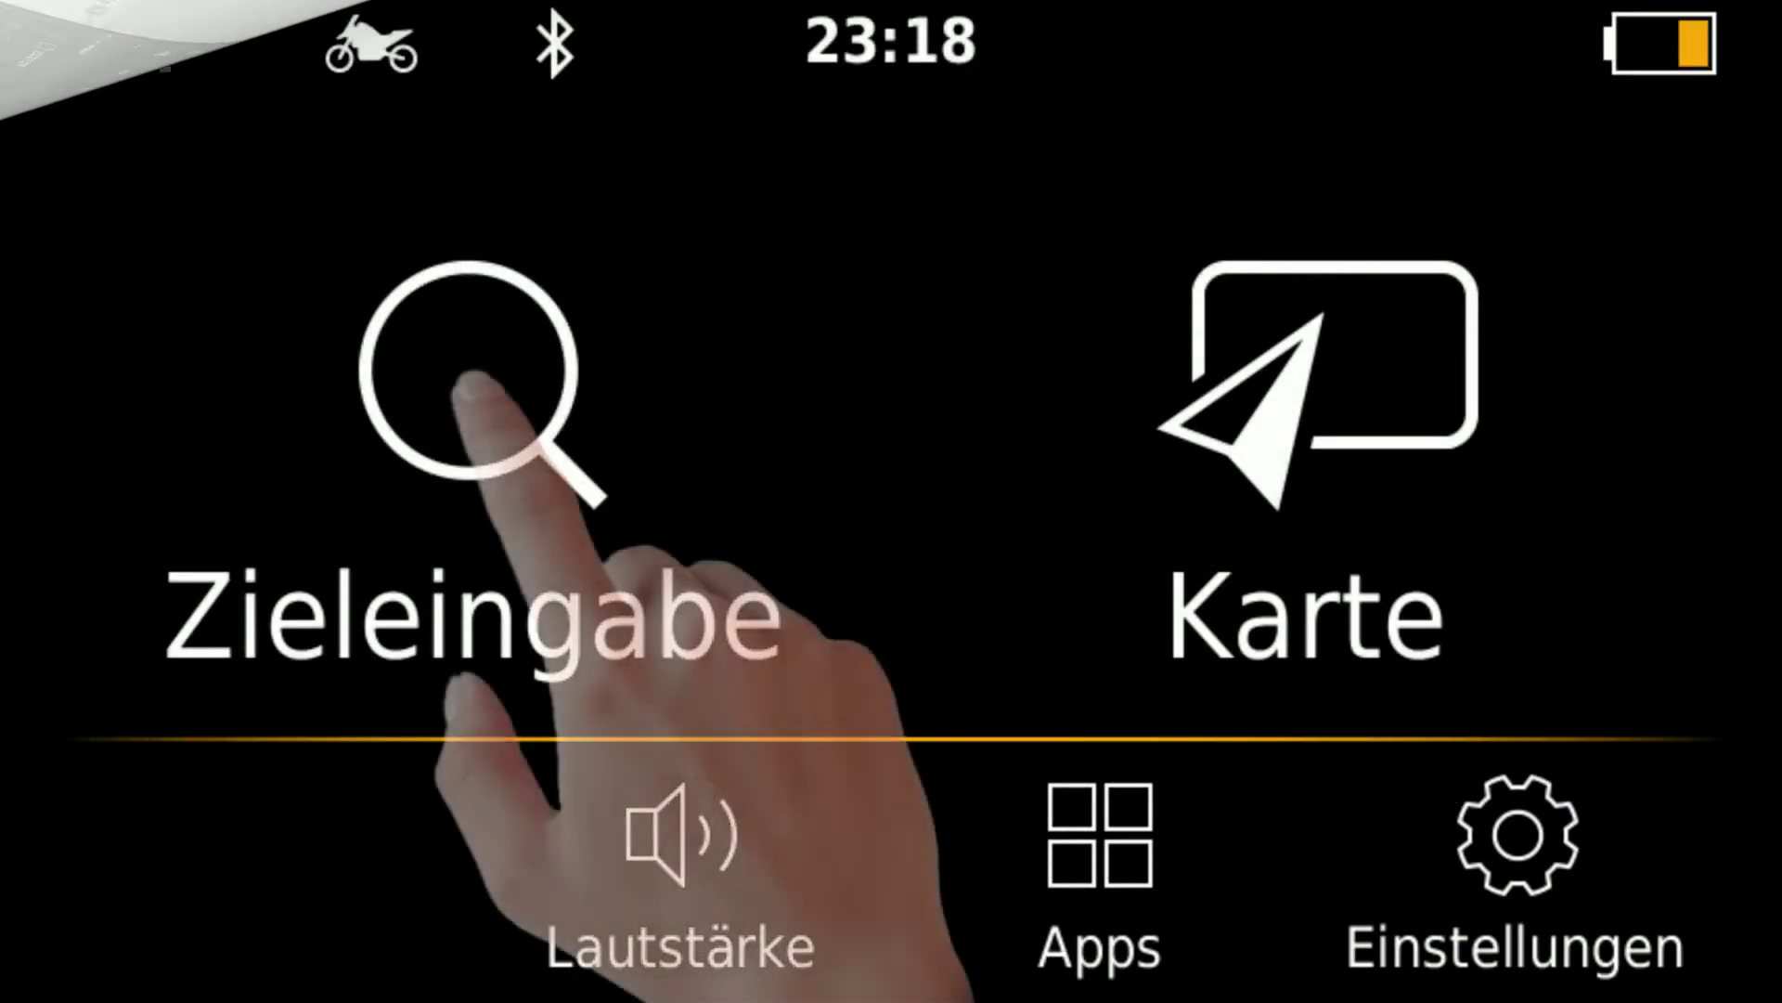
- Open Palacio de Cutre under Benutzer-POIs in Zieleingabe and view its details and photo
click(471, 381)
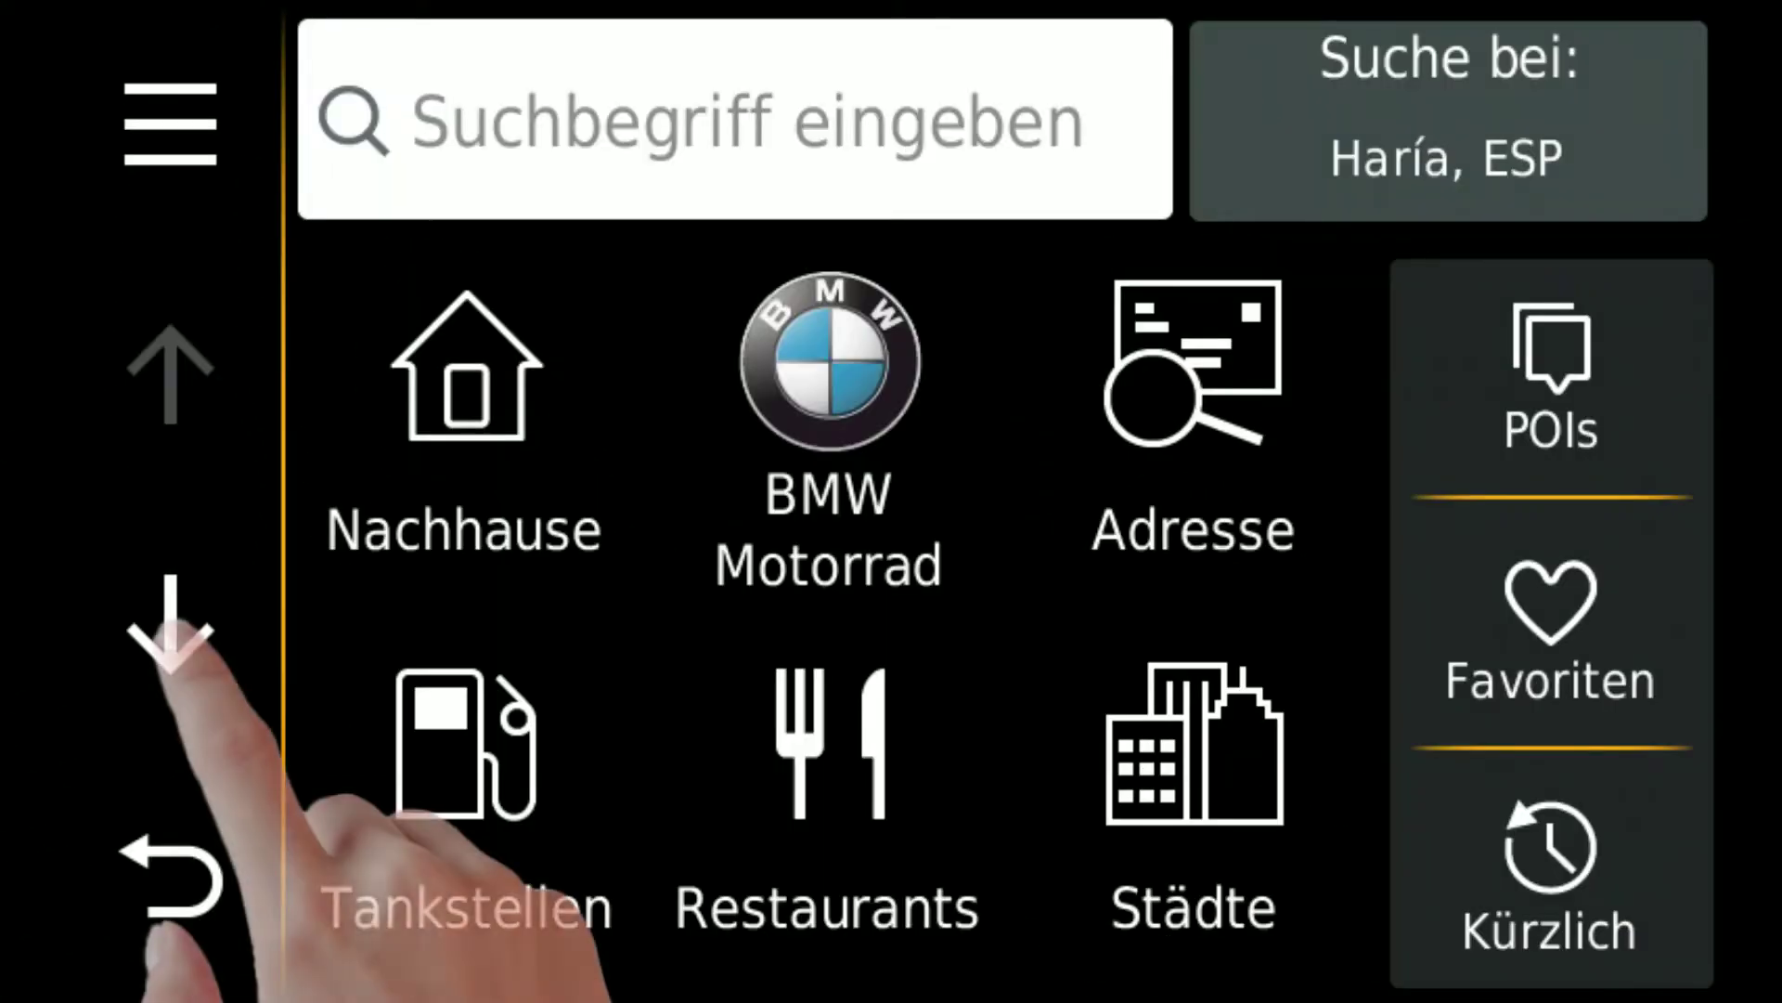
click(172, 632)
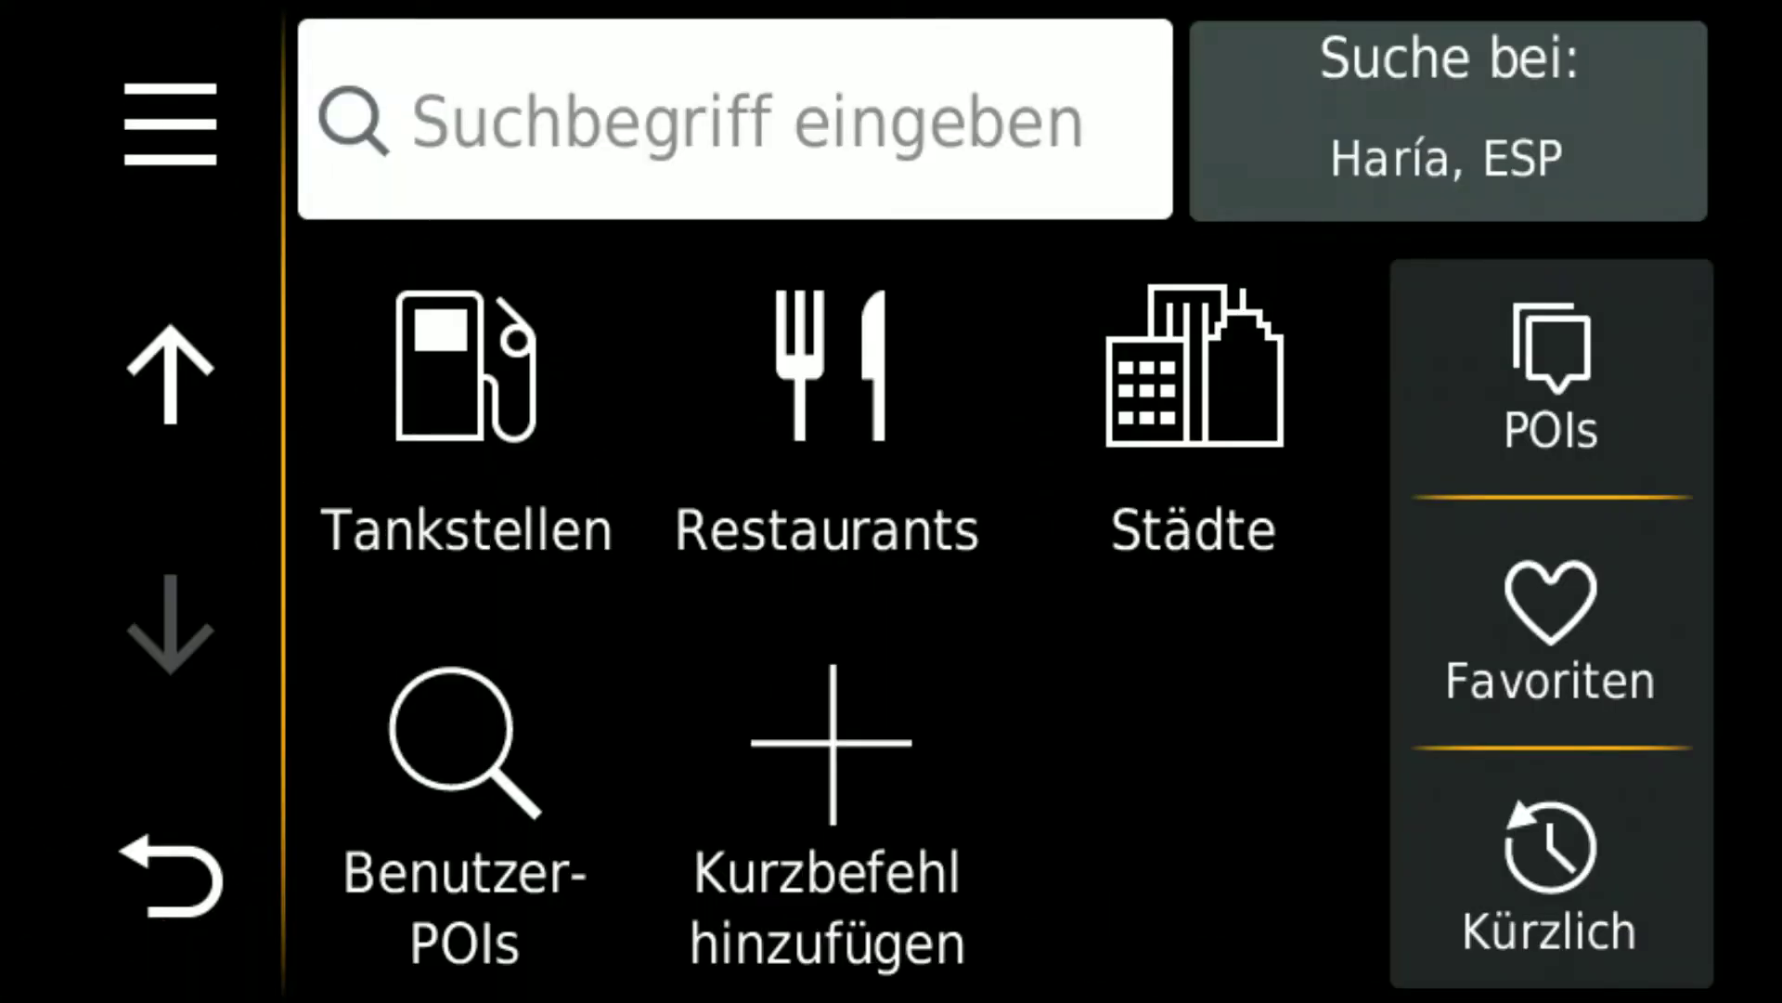
click(450, 726)
click(1032, 566)
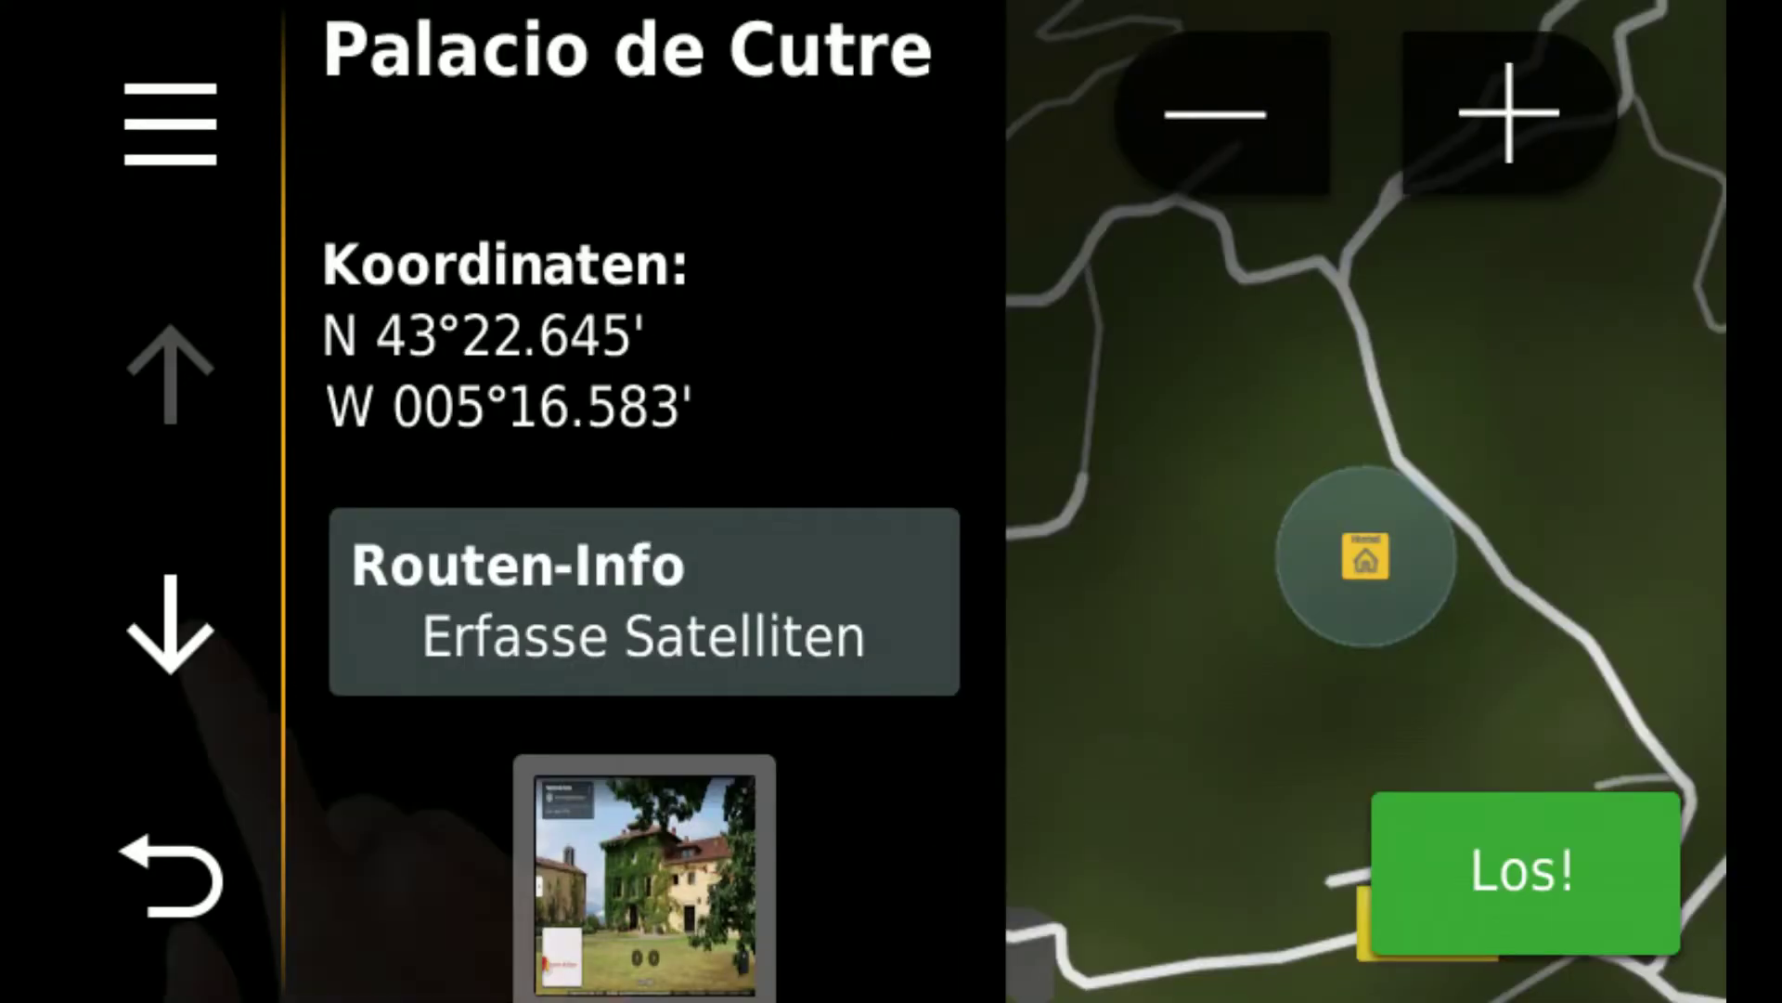
click(171, 631)
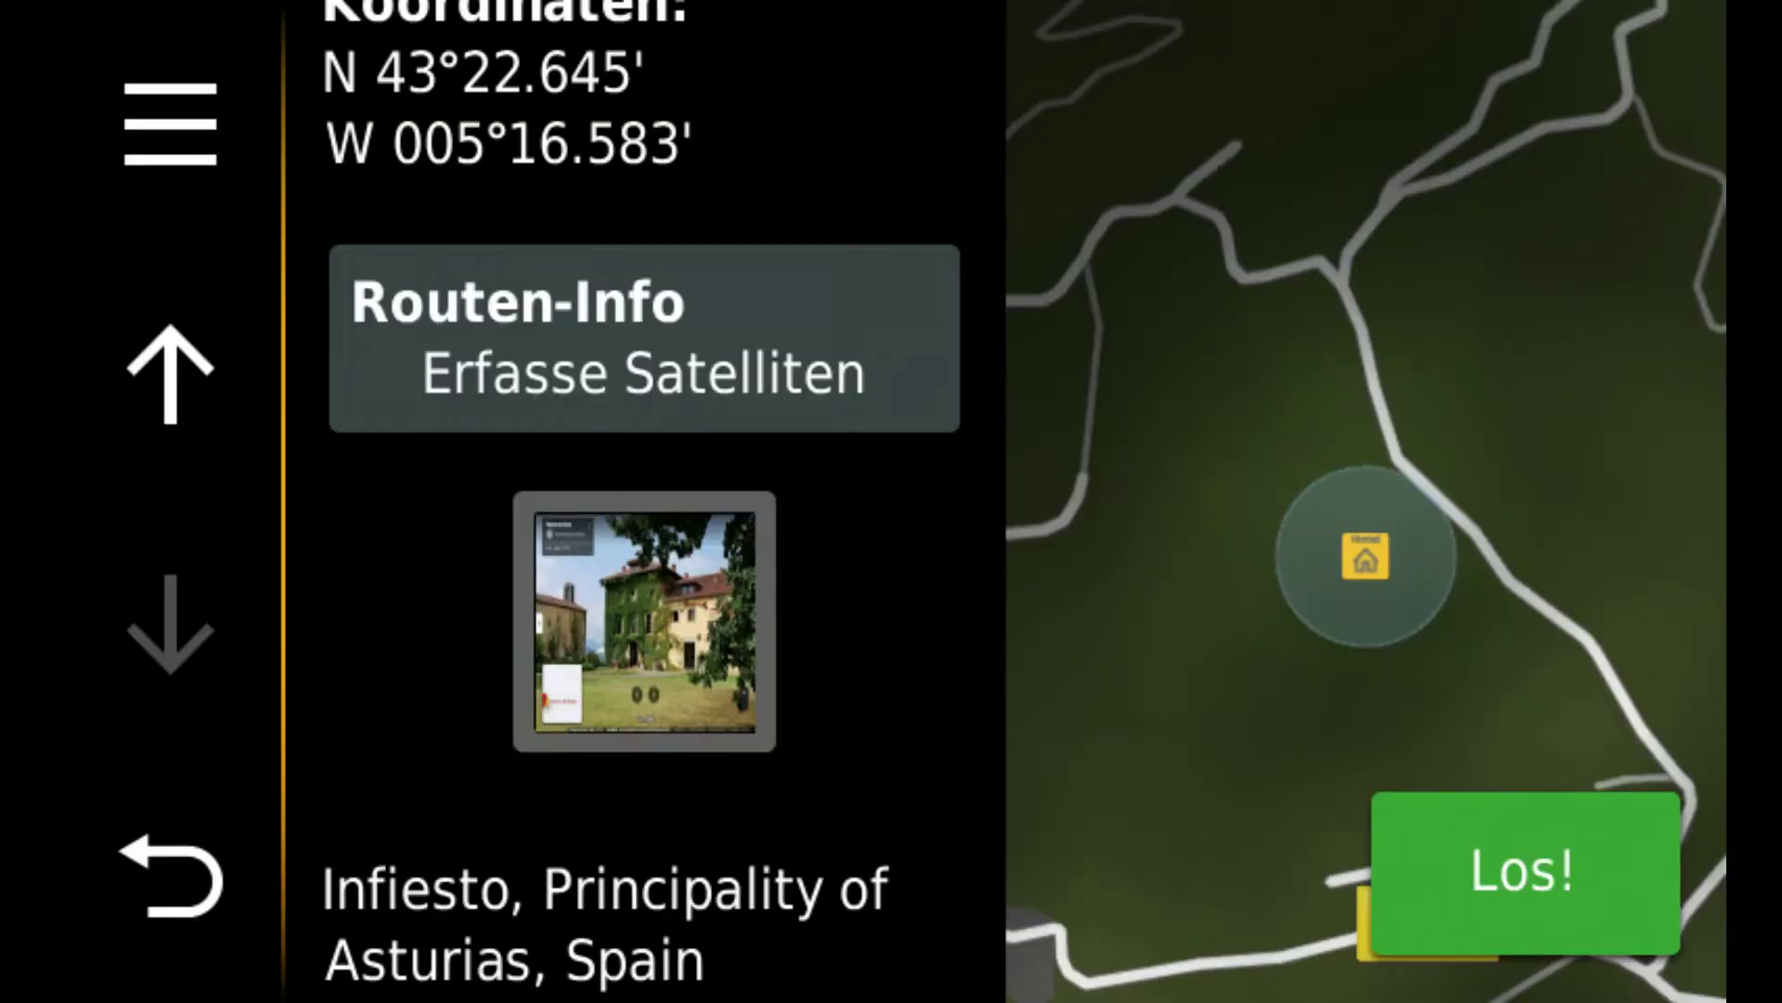
click(643, 620)
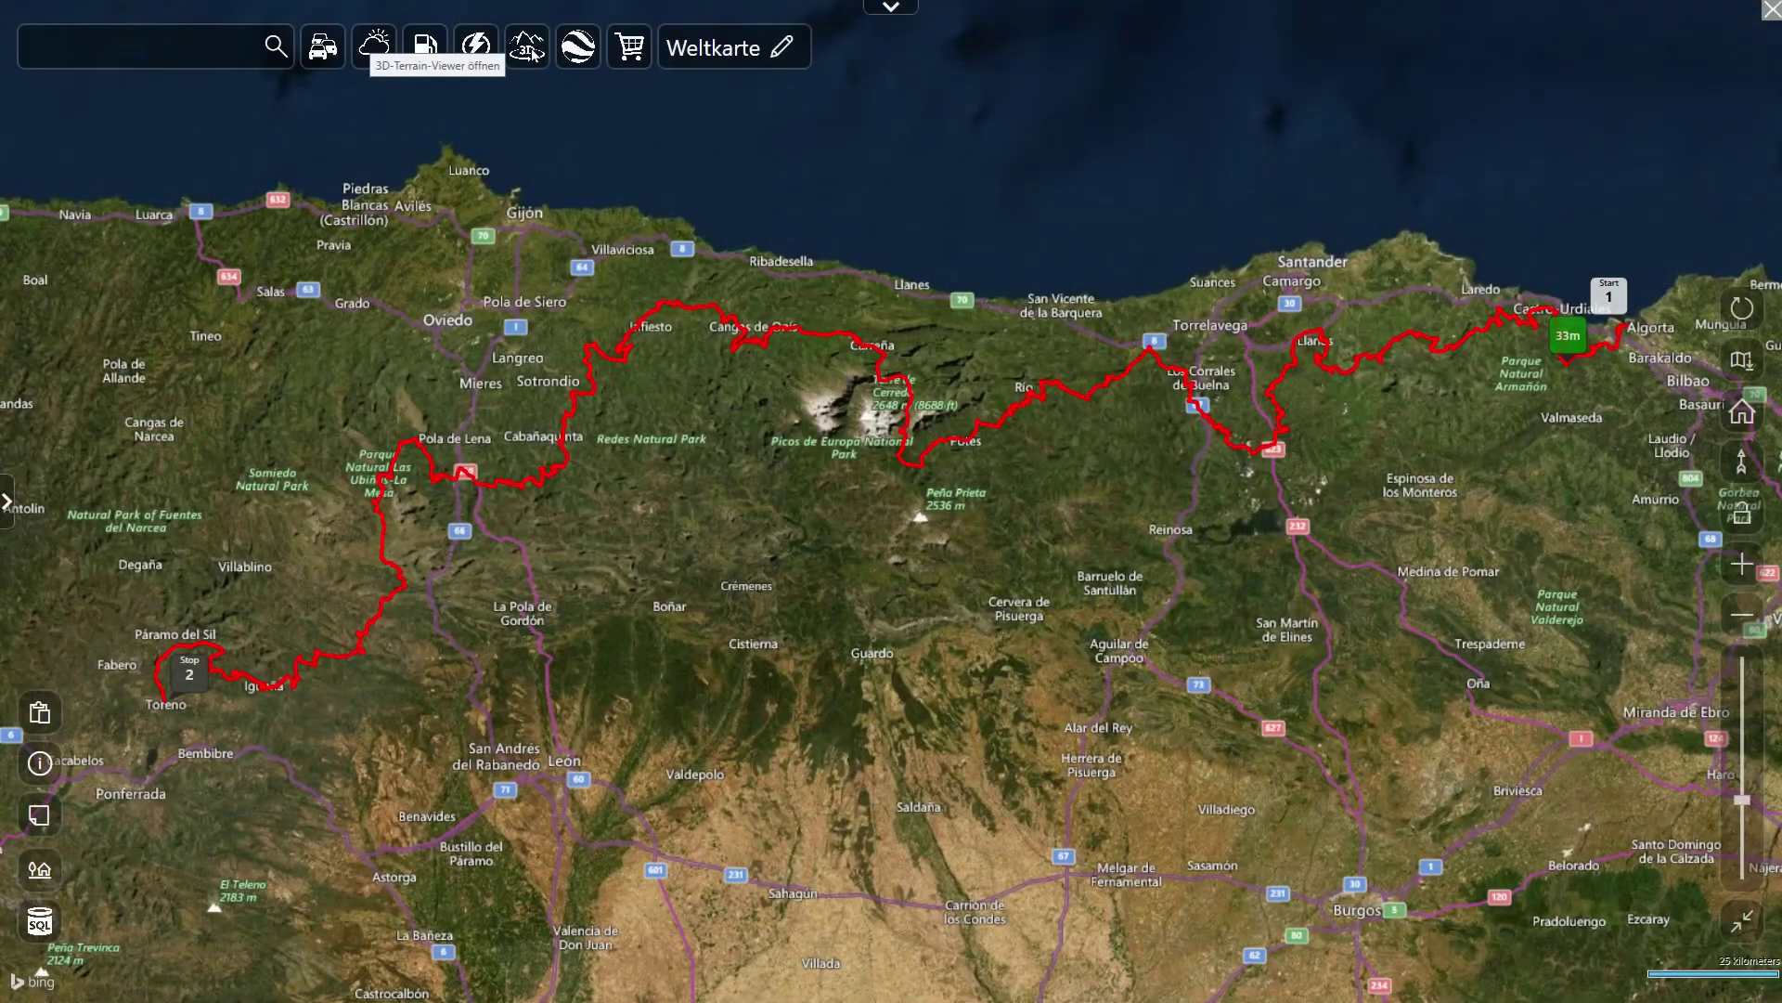
- Show the TET track in the 3D-Terrain-Viewer, maximized and full screen
click(529, 51)
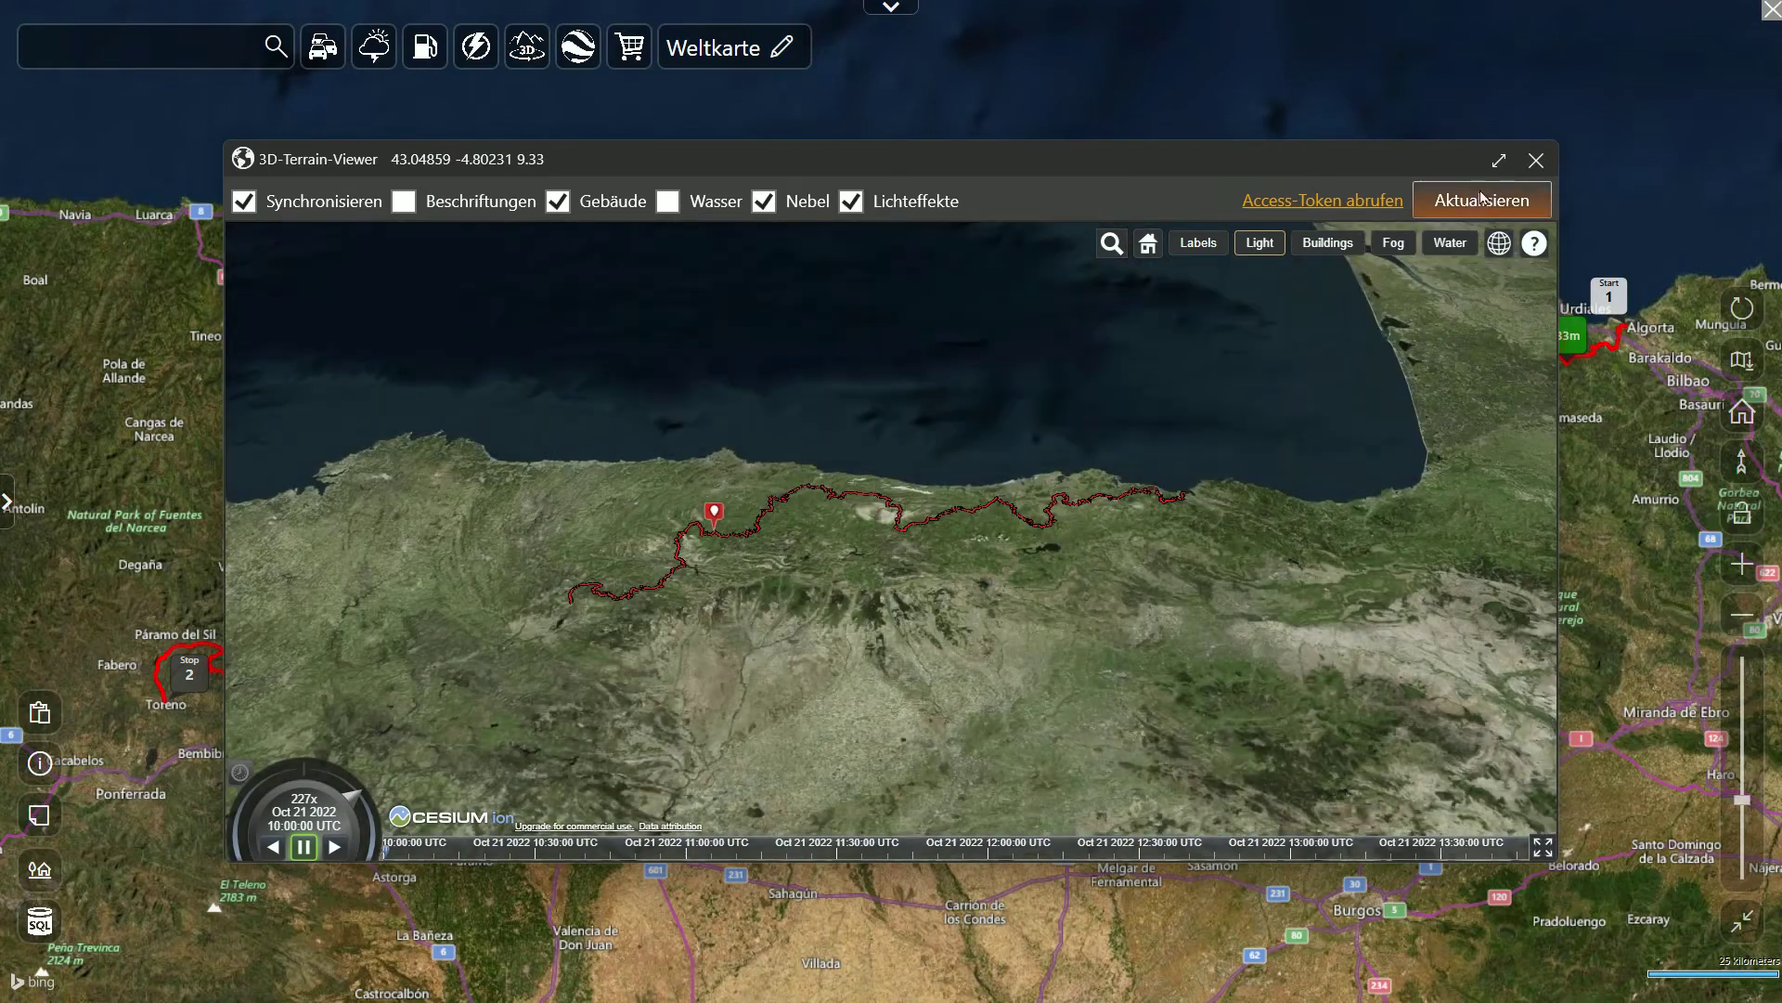
click(1499, 160)
click(1770, 991)
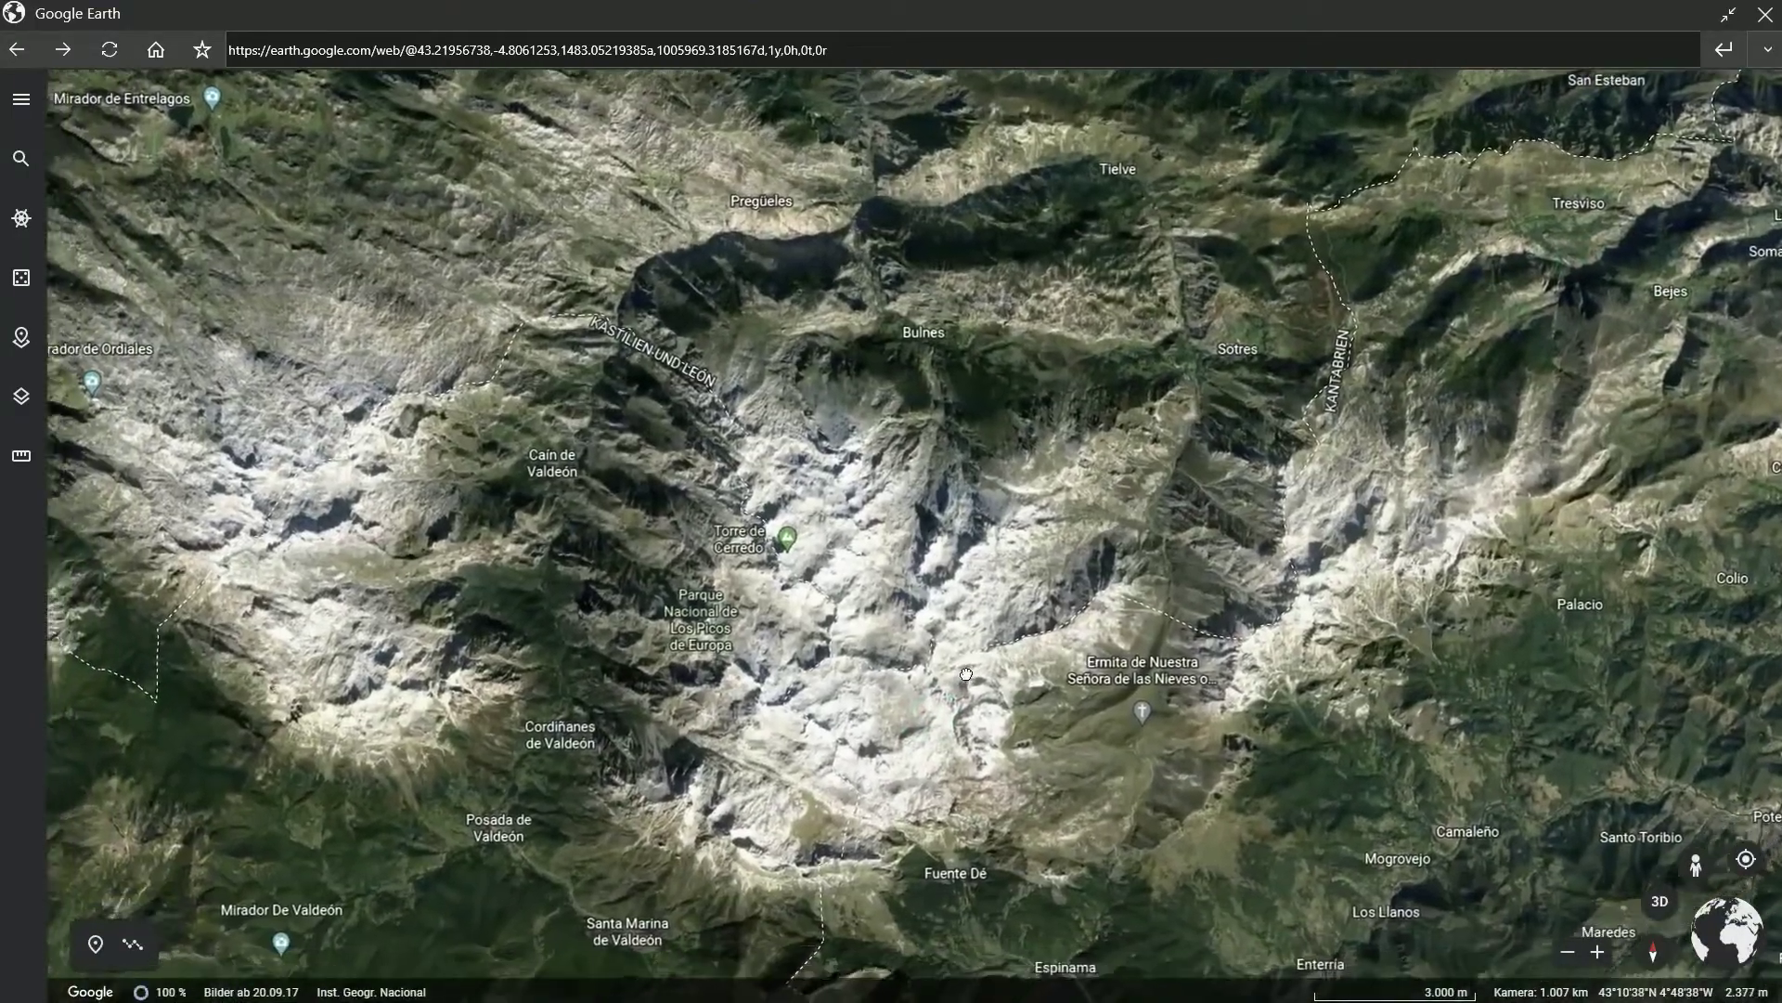
- Tilt the Google Earth terrain into 3D and fly in low over the Picos de Europa peaks
drag(966, 674, 1338, 473)
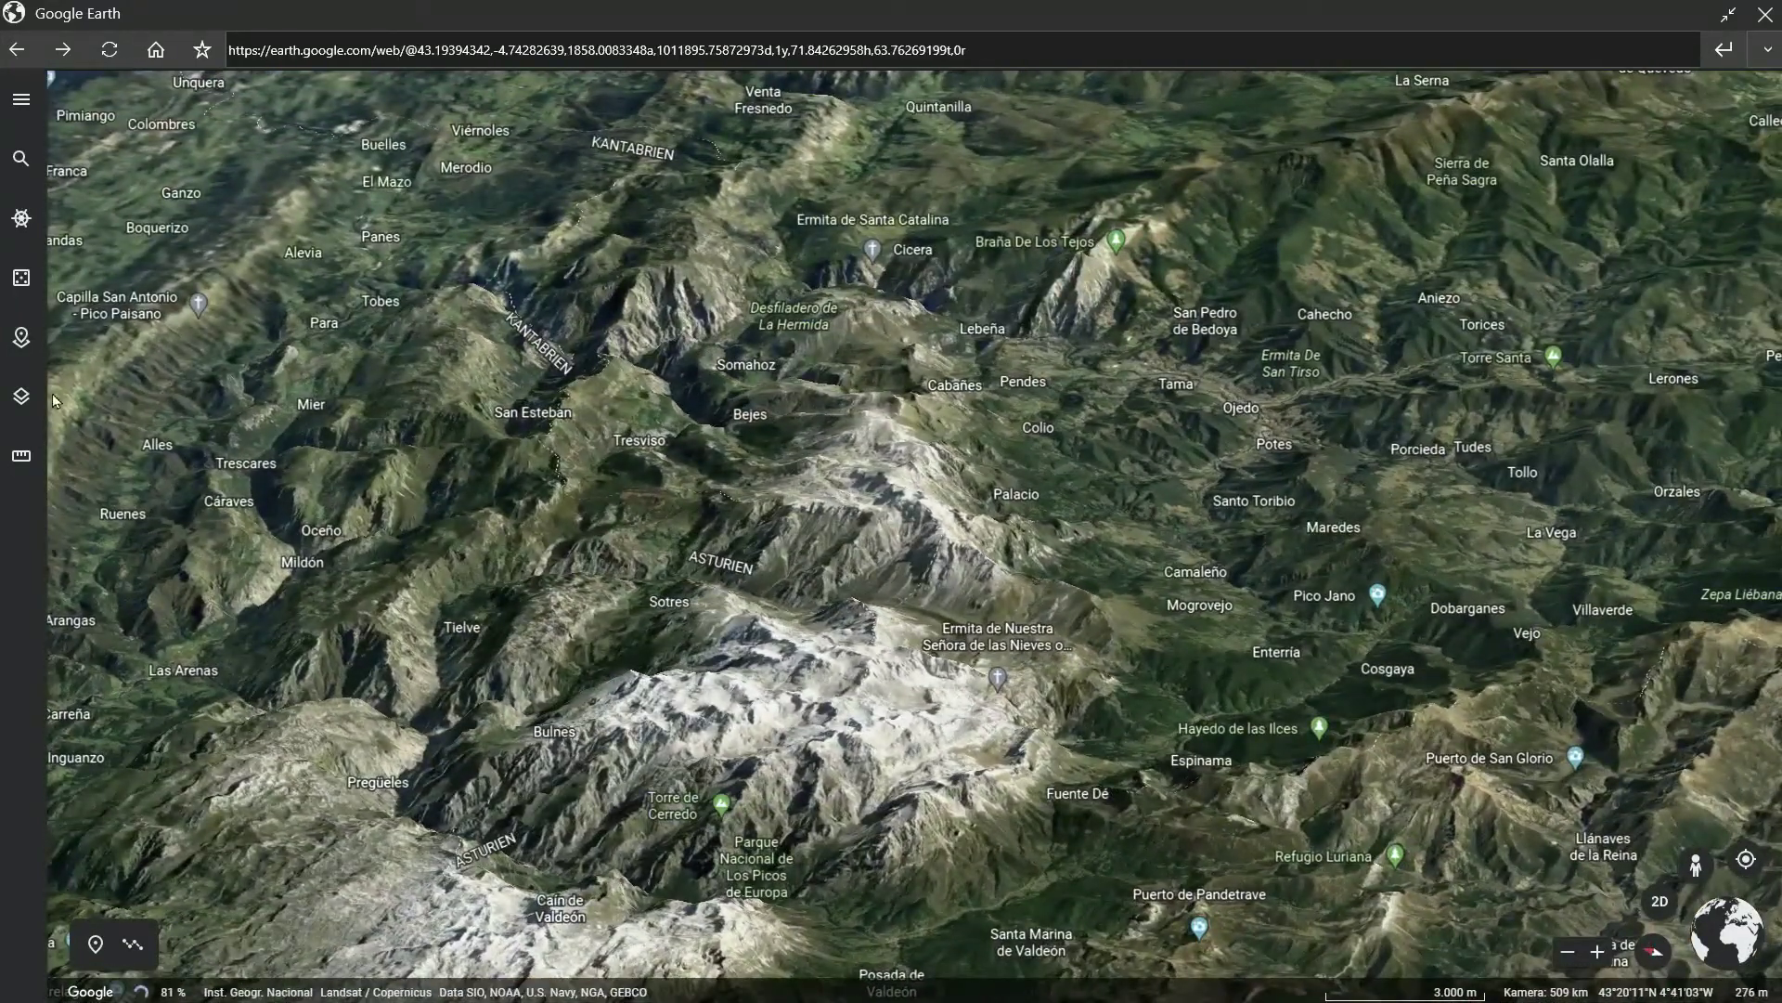
click(22, 396)
click(90, 100)
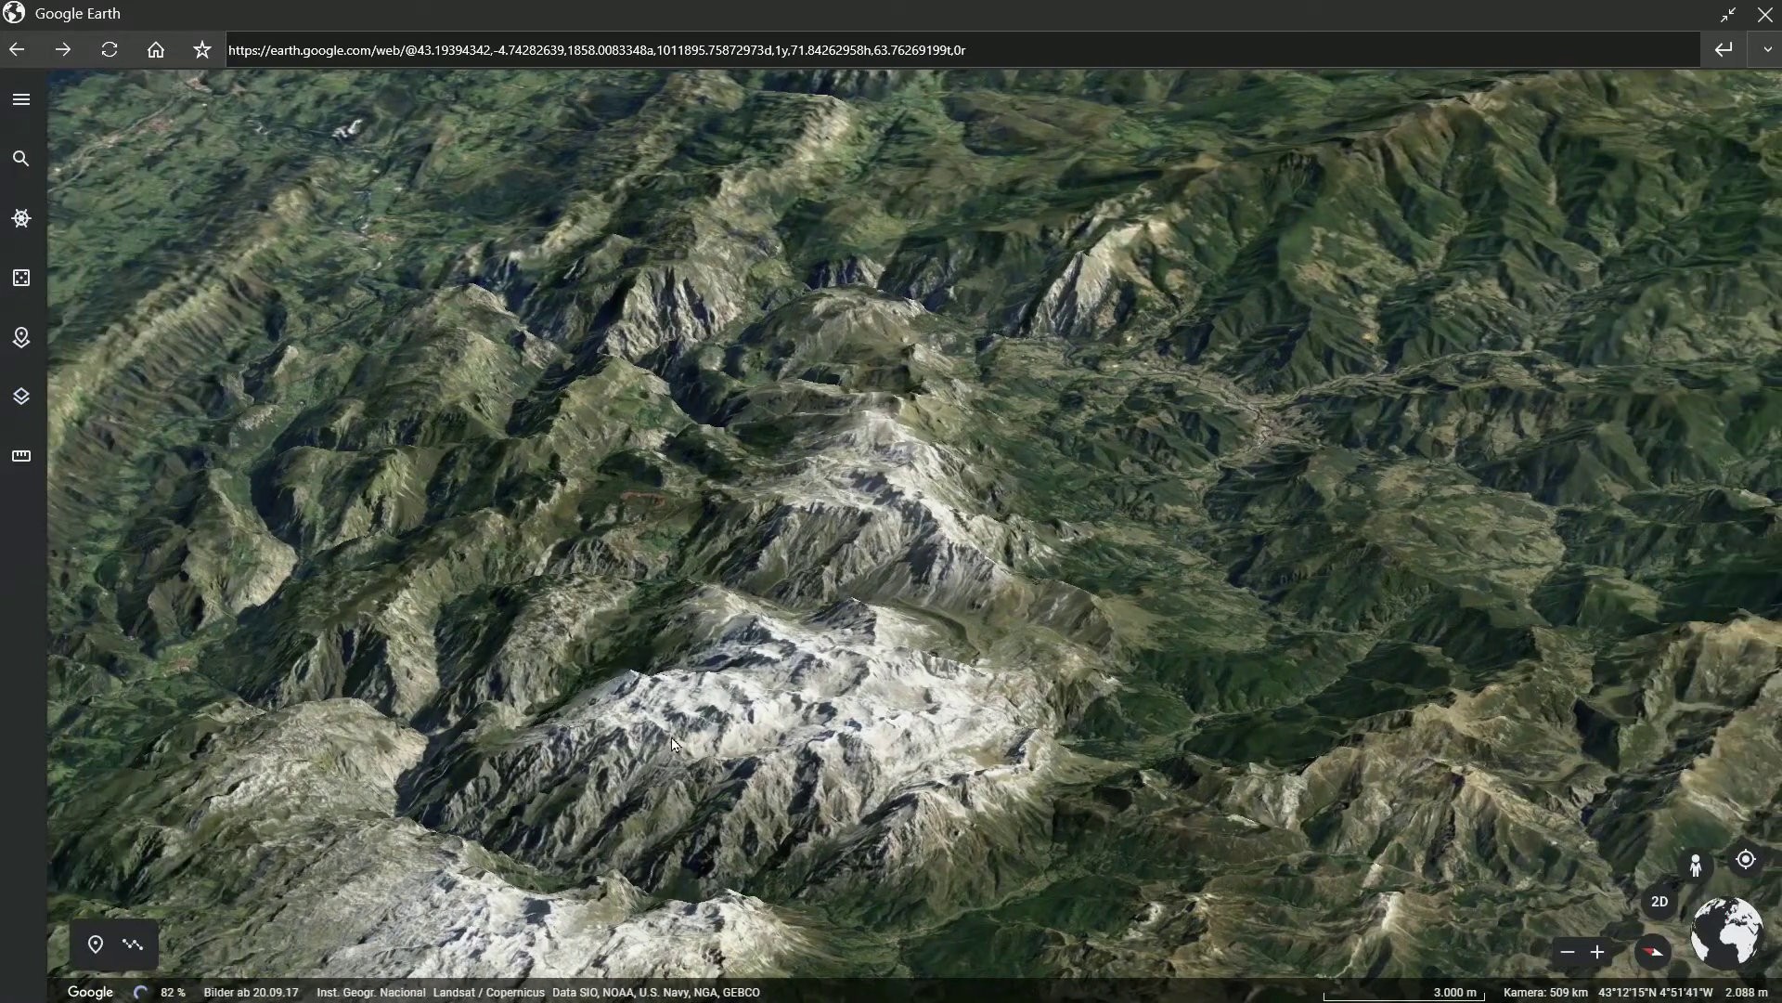
drag(675, 743, 928, 489)
scroll(928, 490, up, 5)
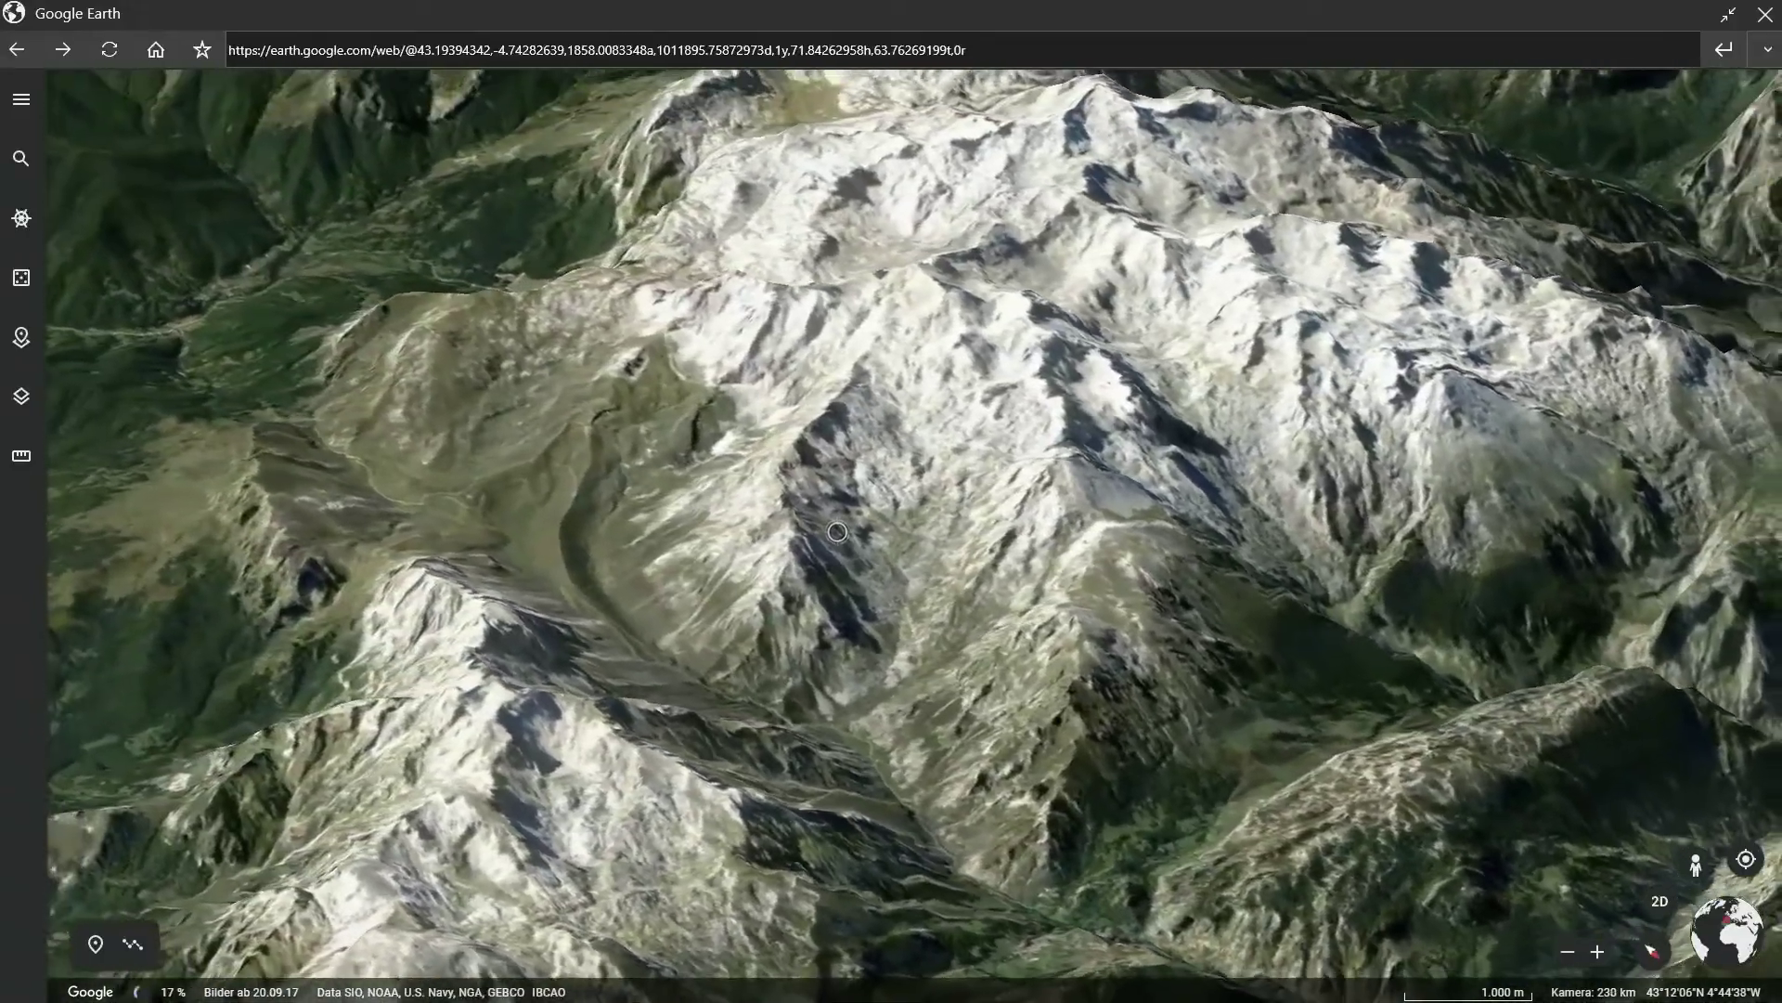
shift+drag(838, 517, 333, 879)
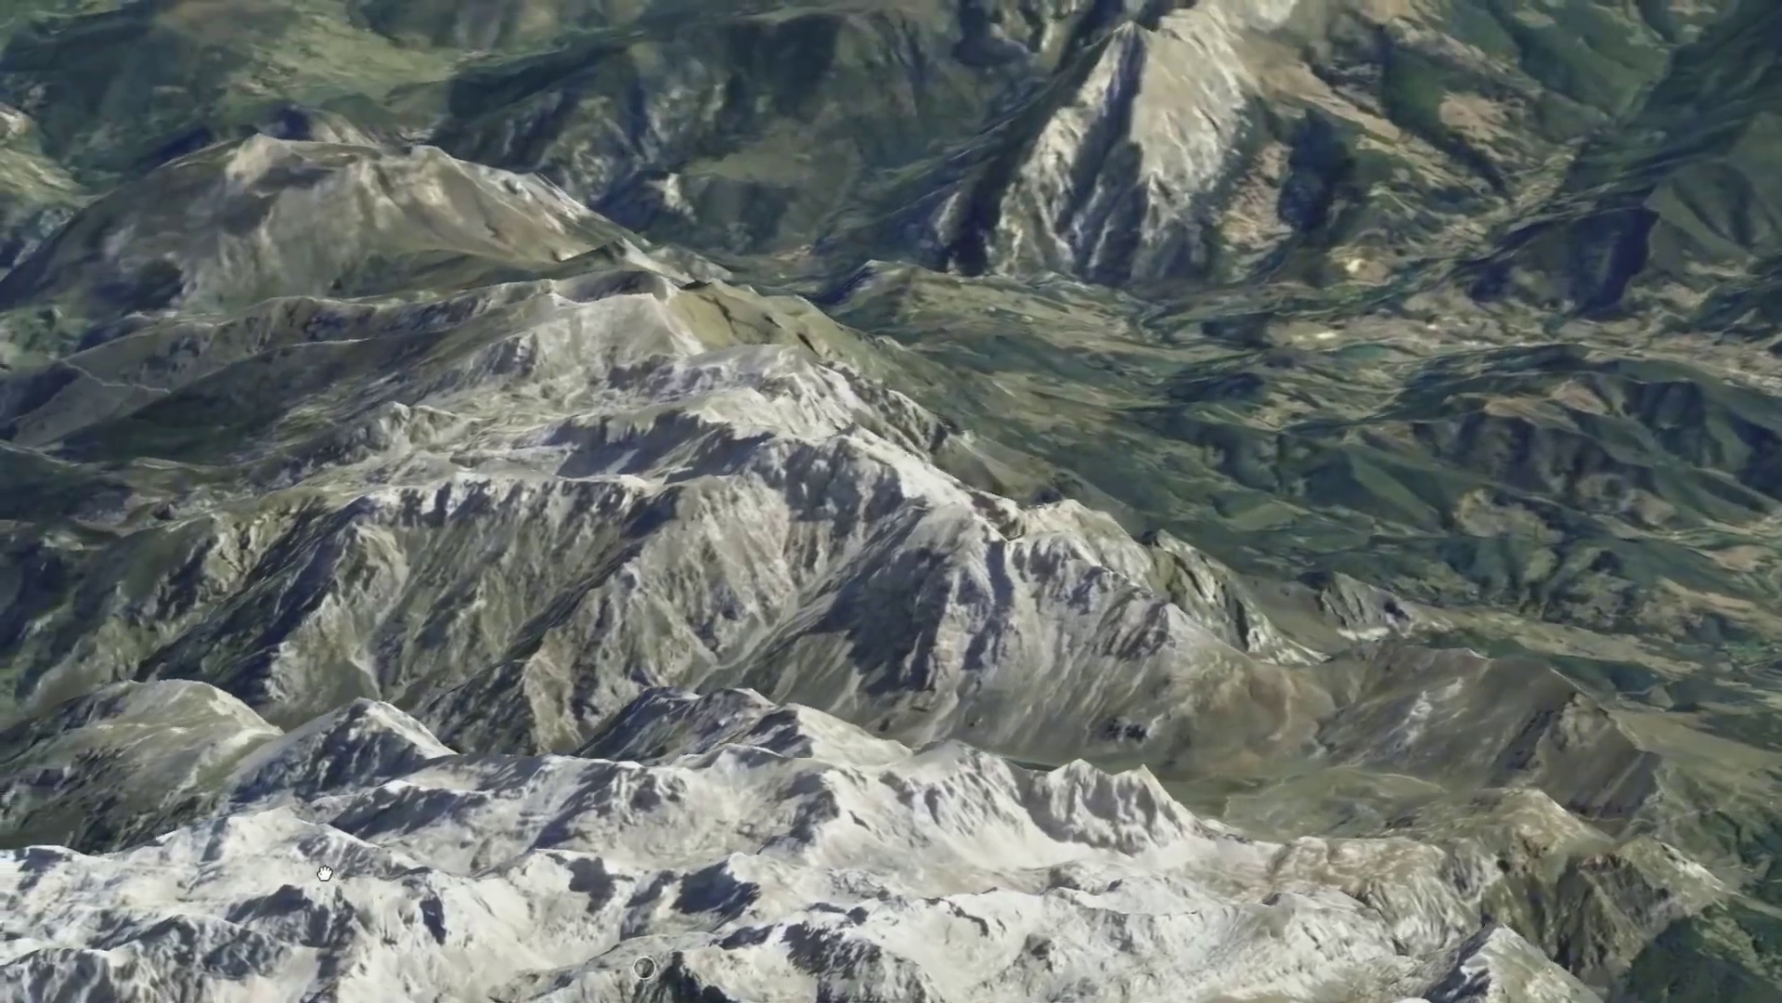
scroll(1768, 368, down, 10)
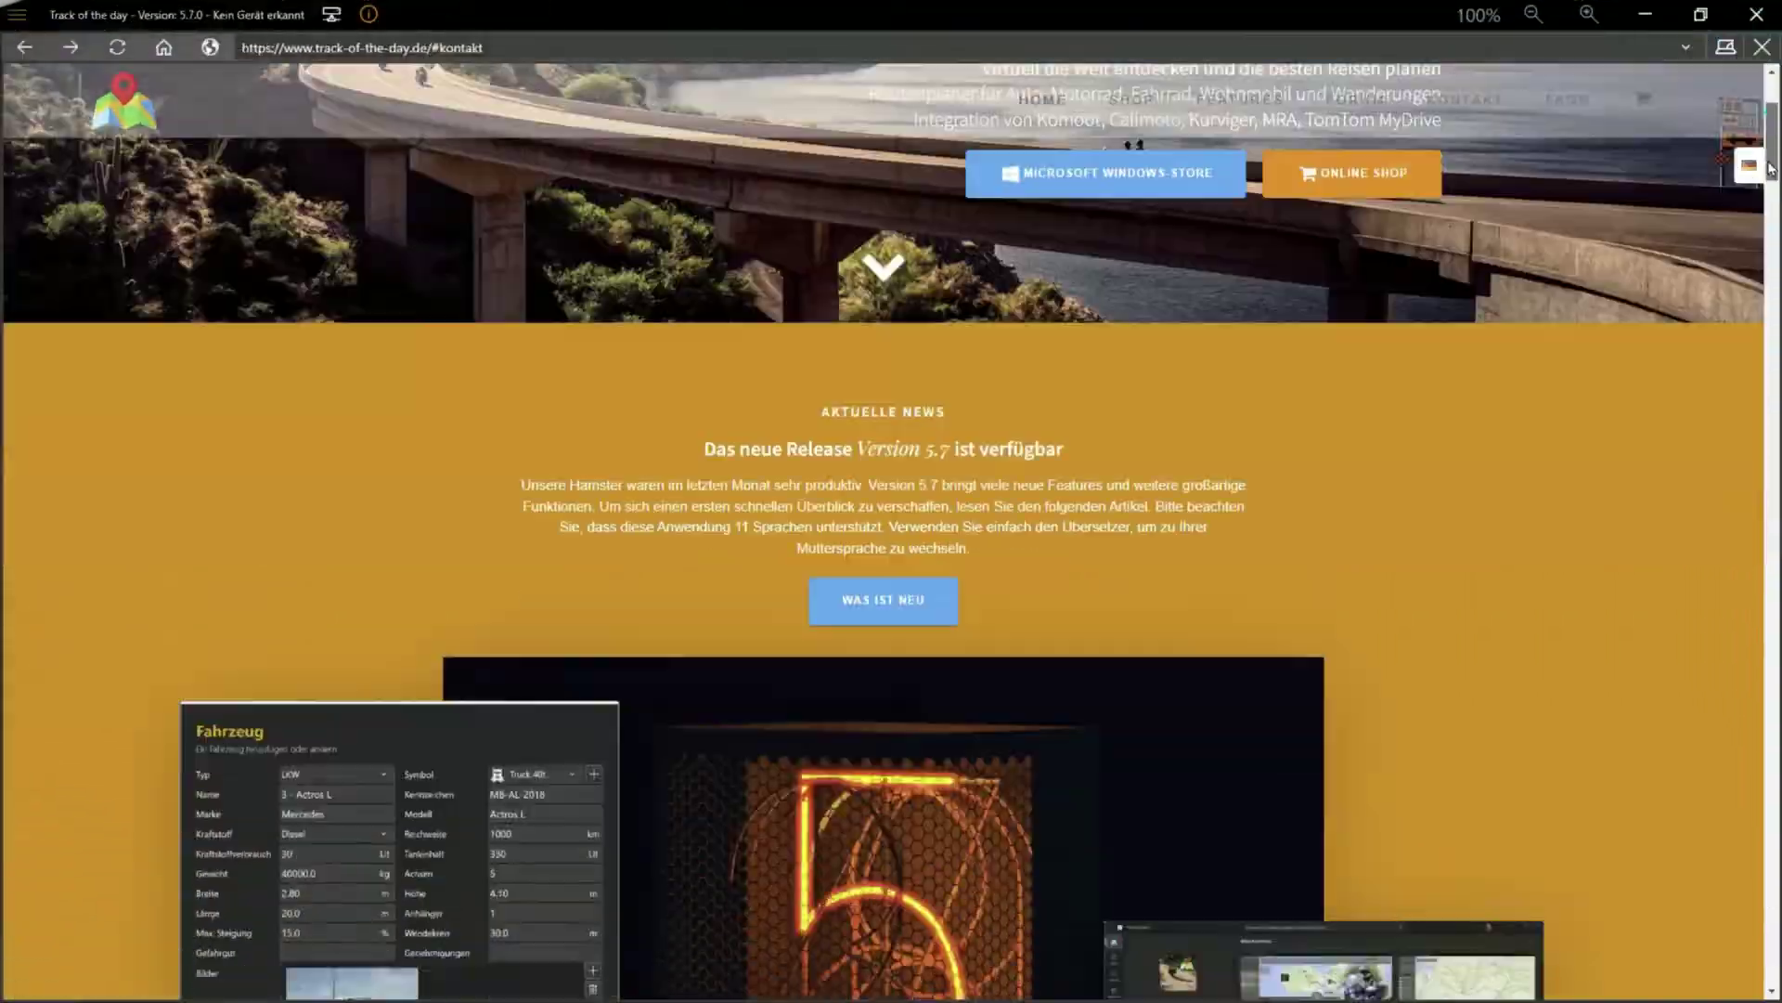
- Scroll the track-of-the-day.de page past the Version 5.7 news to the Kontakt form
drag(1768, 368, 1762, 859)
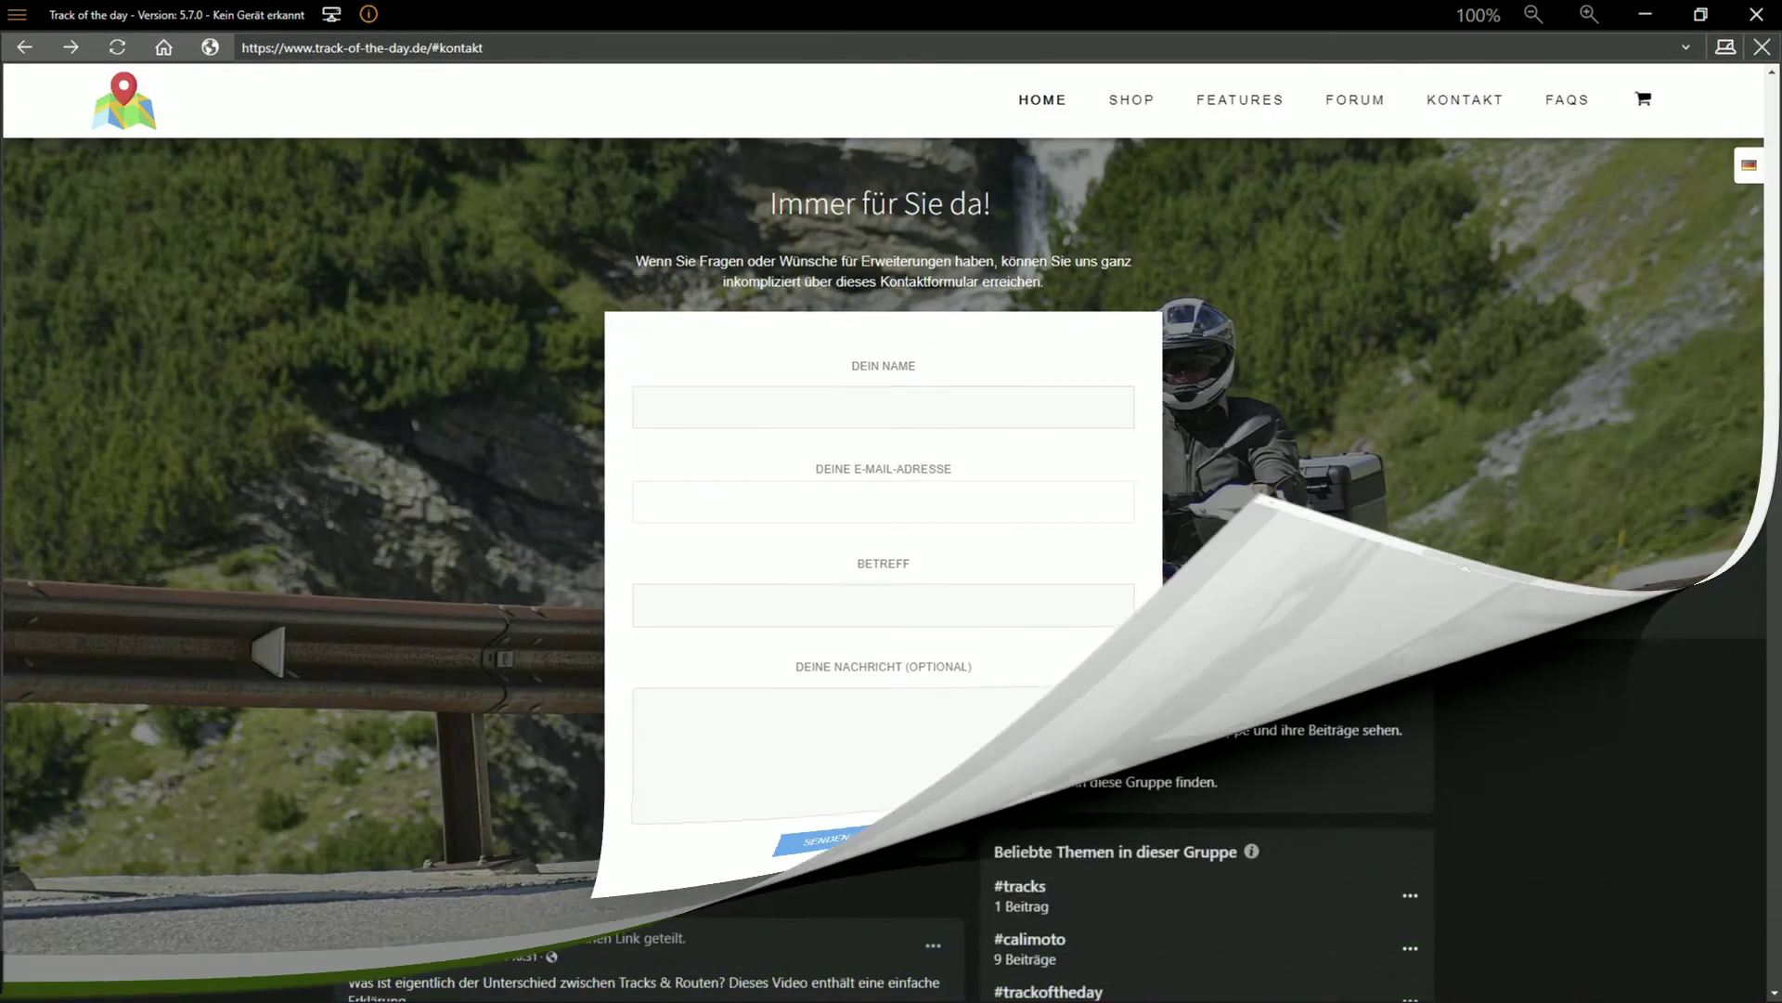
scroll(1773, 112, down, 3)
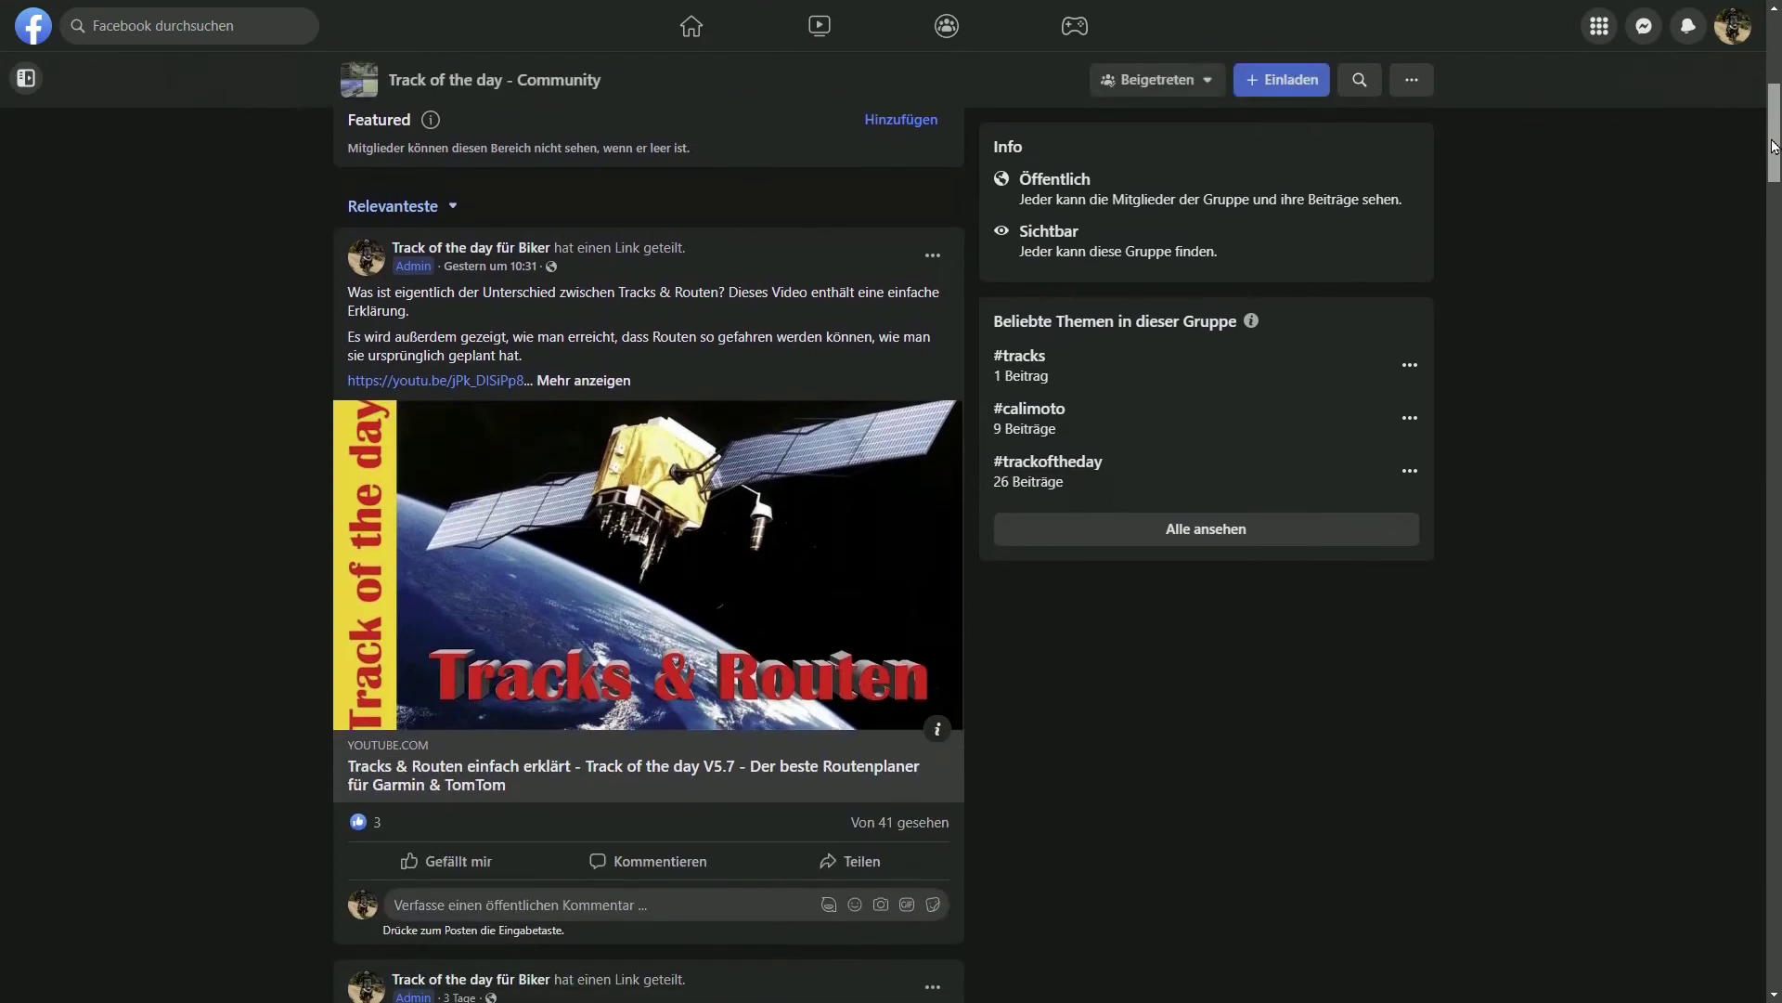
- Open the harbour photo in the group feed and page through the post's next three photos
drag(1771, 240, 1771, 269)
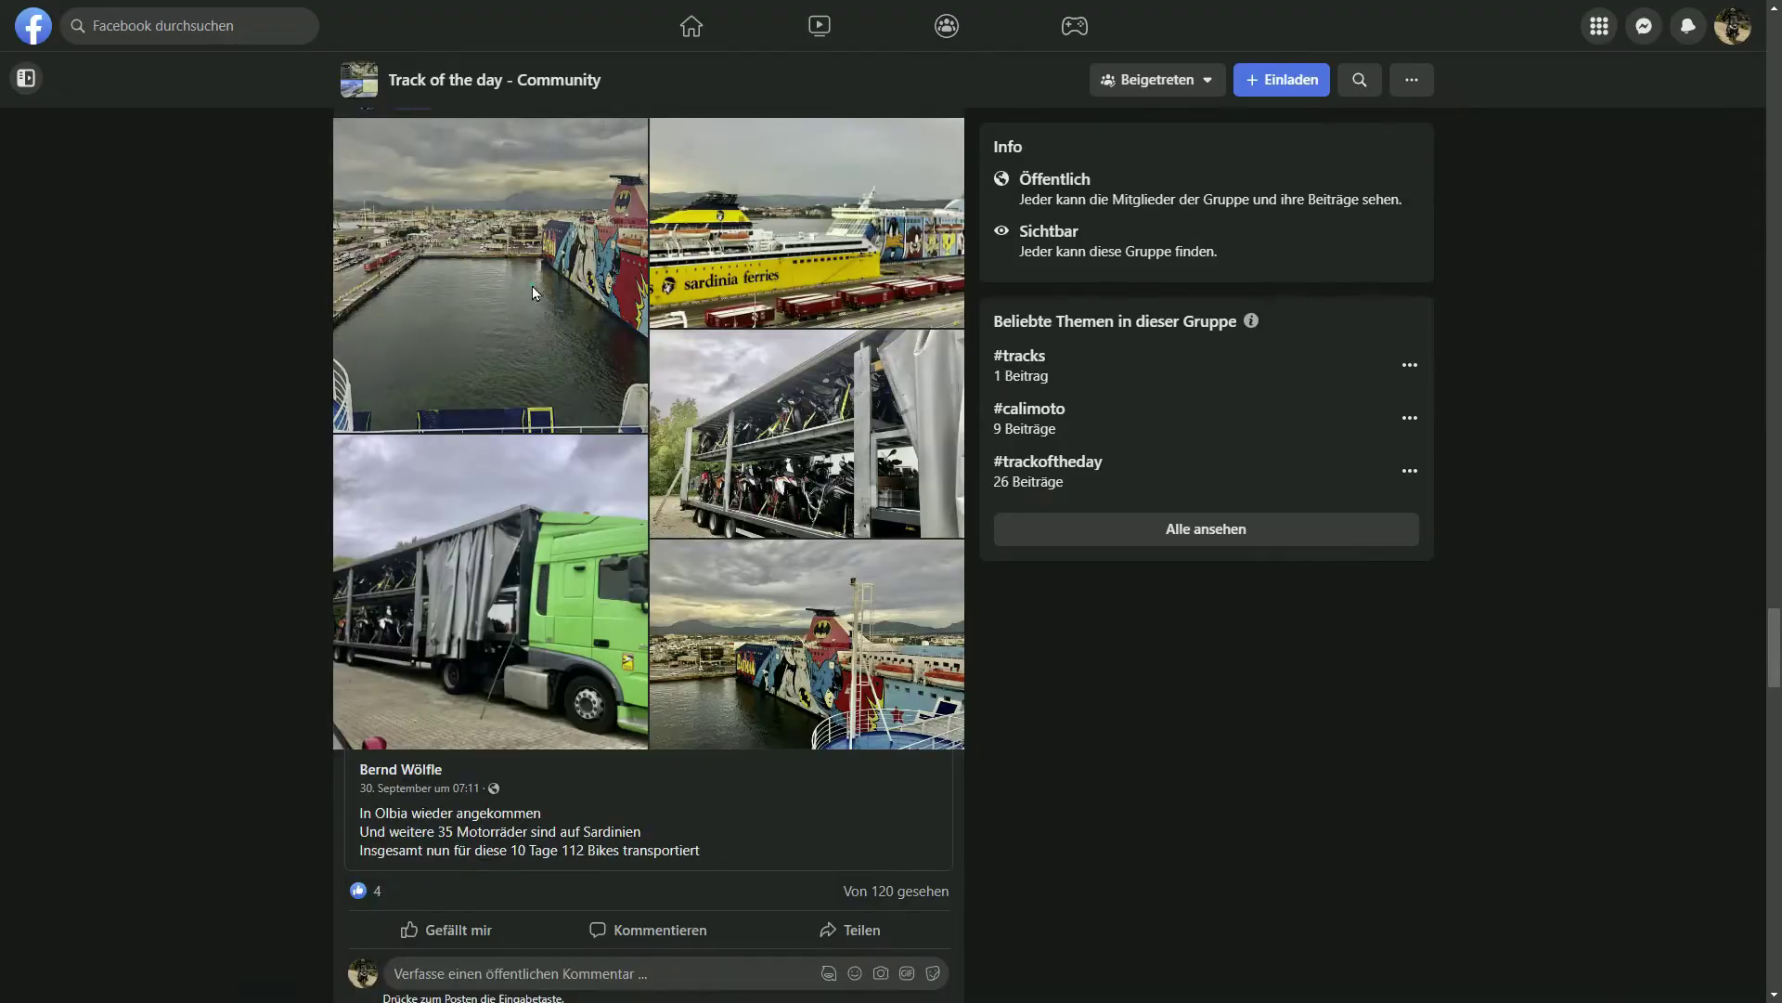
click(532, 286)
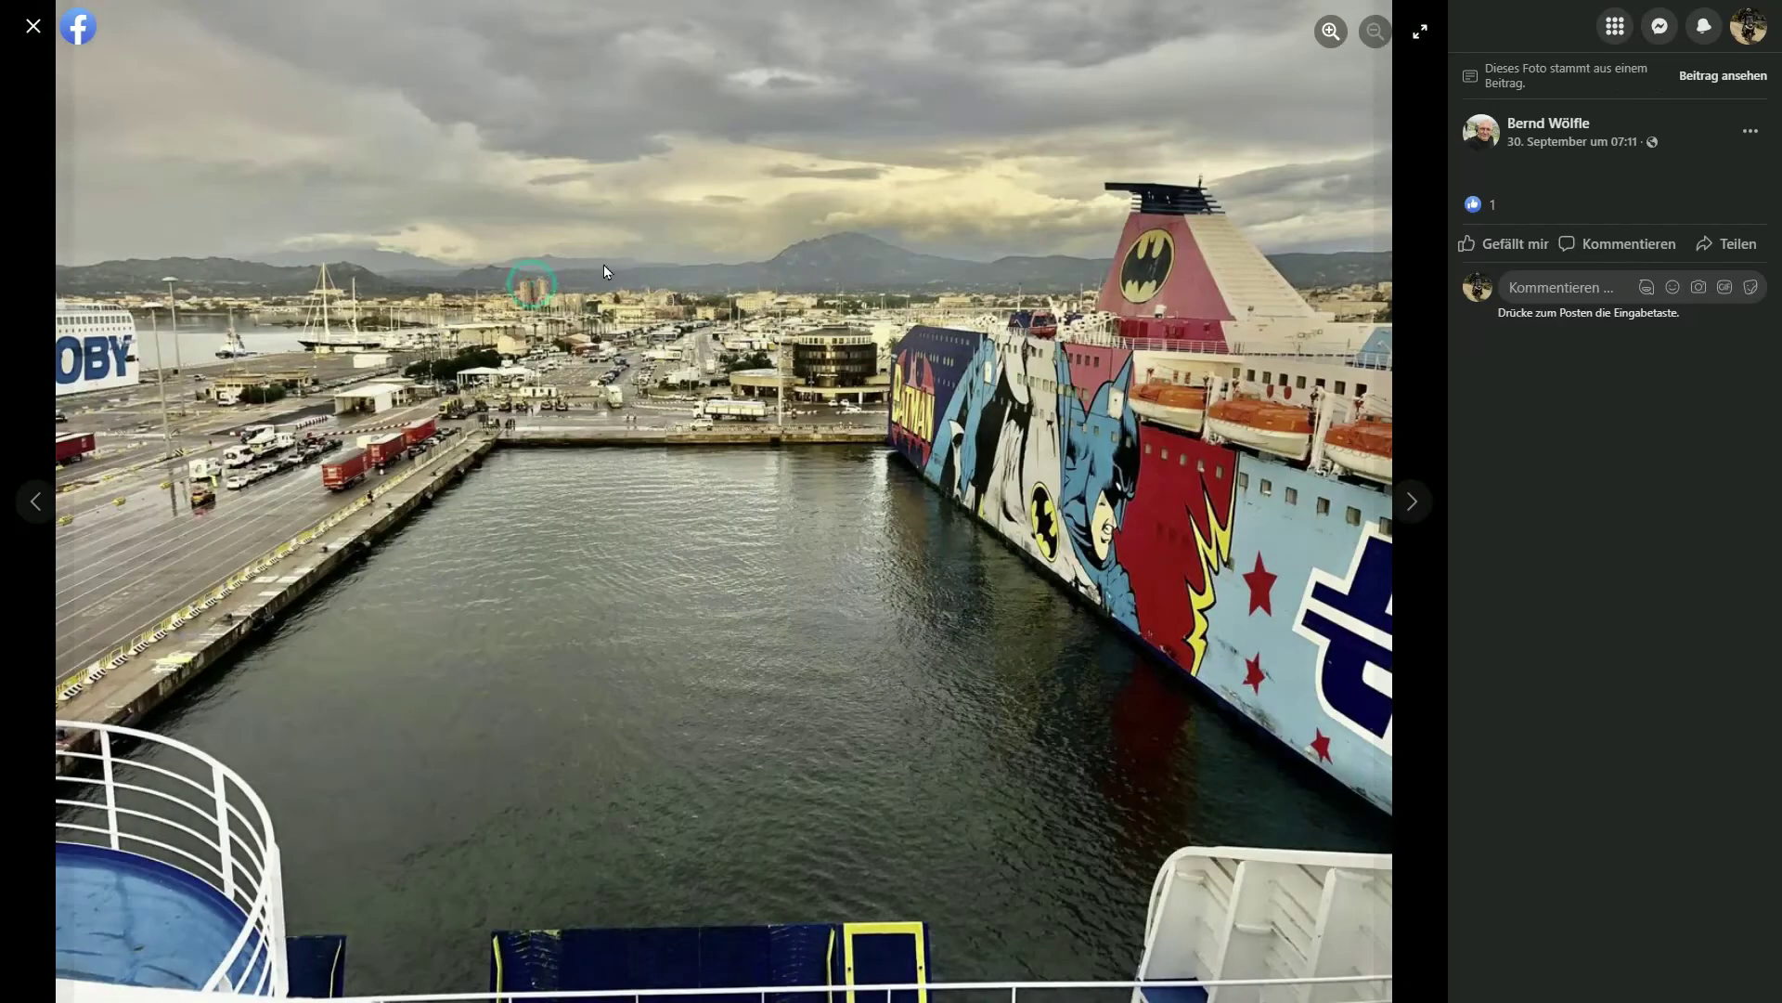
click(1411, 509)
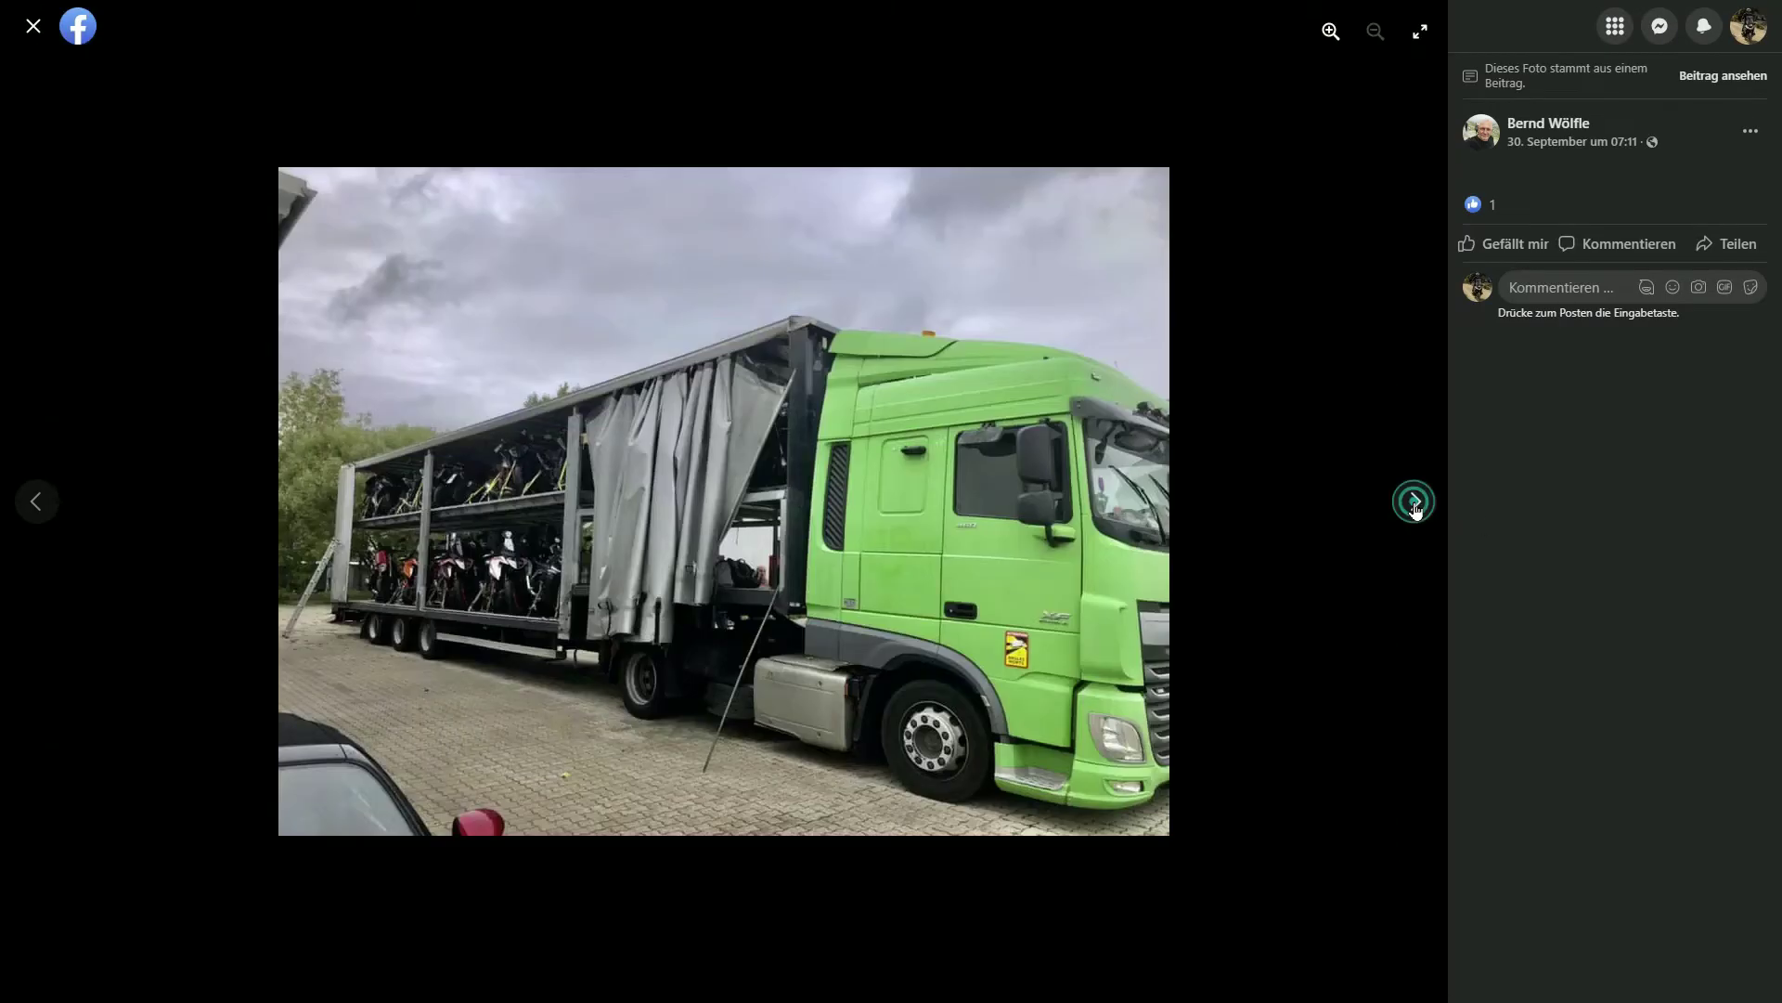
click(1413, 503)
click(1414, 505)
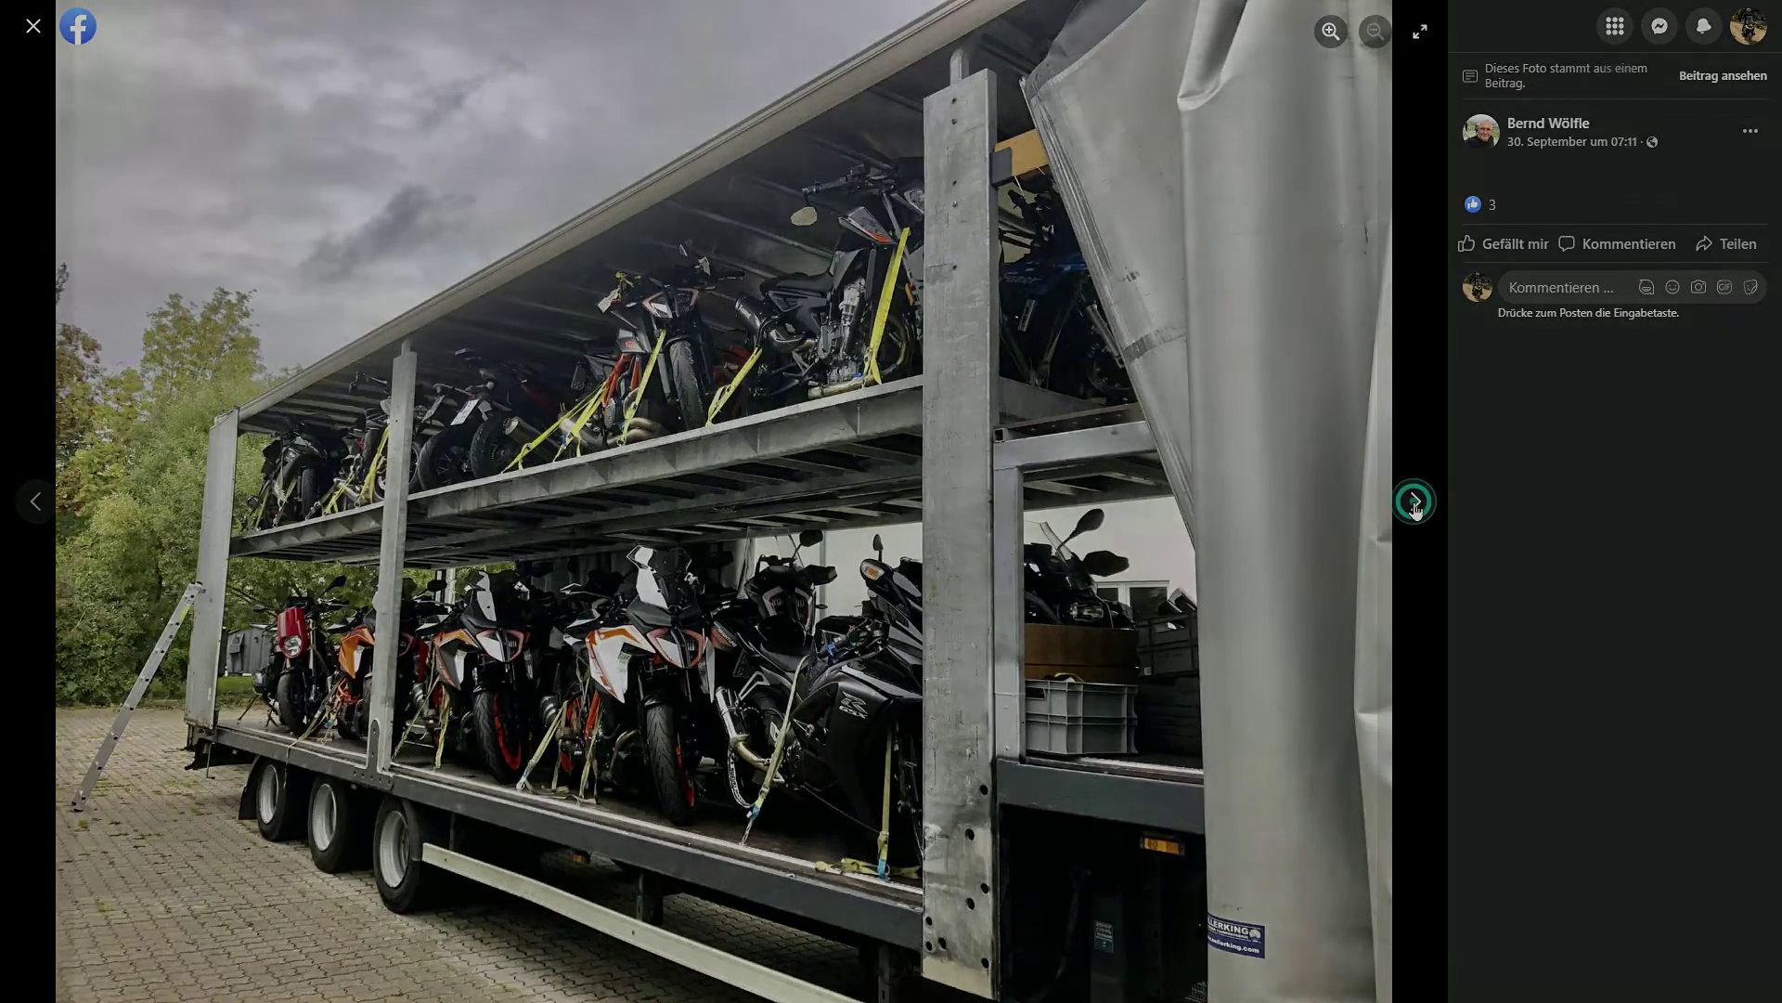